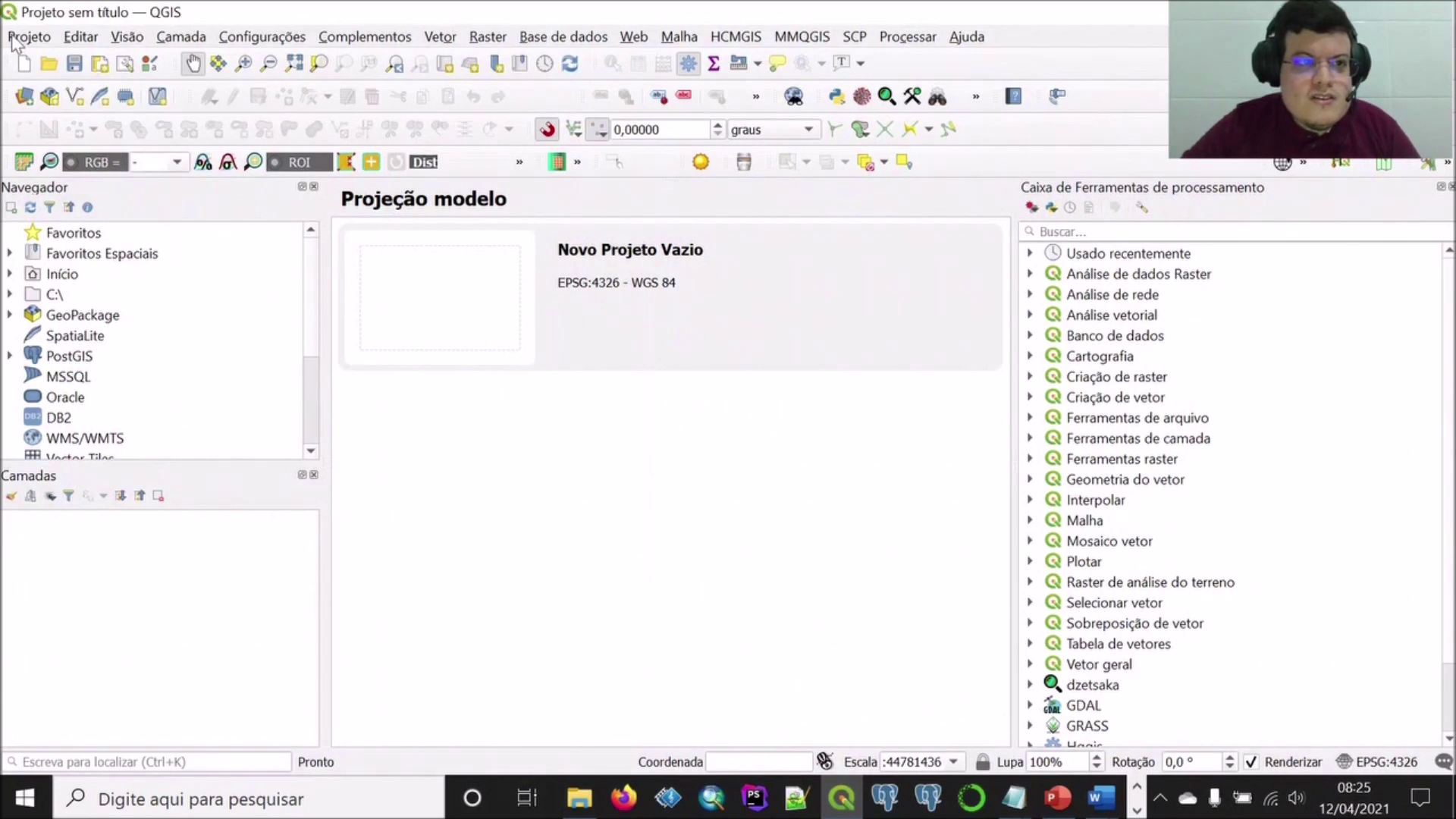
# Start a new empty project from the EPSG:4326 - WGS 84 template.
pyautogui.click(510, 332)
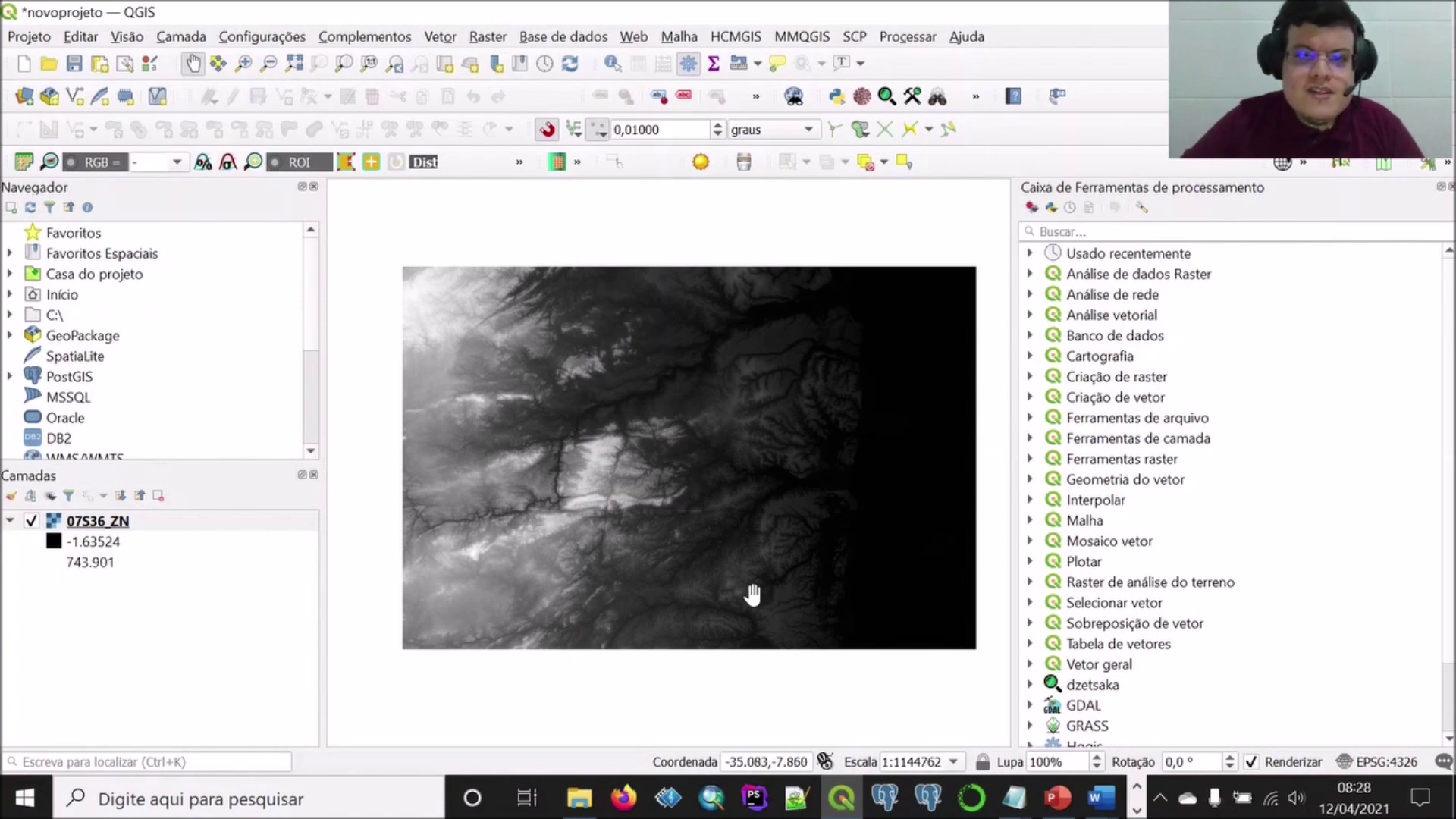
# Open the clip raster by extent tool for 07S36_ZN and draw a clip extent over the land area, excluding the black eastern strip.
pyautogui.click(490, 39)
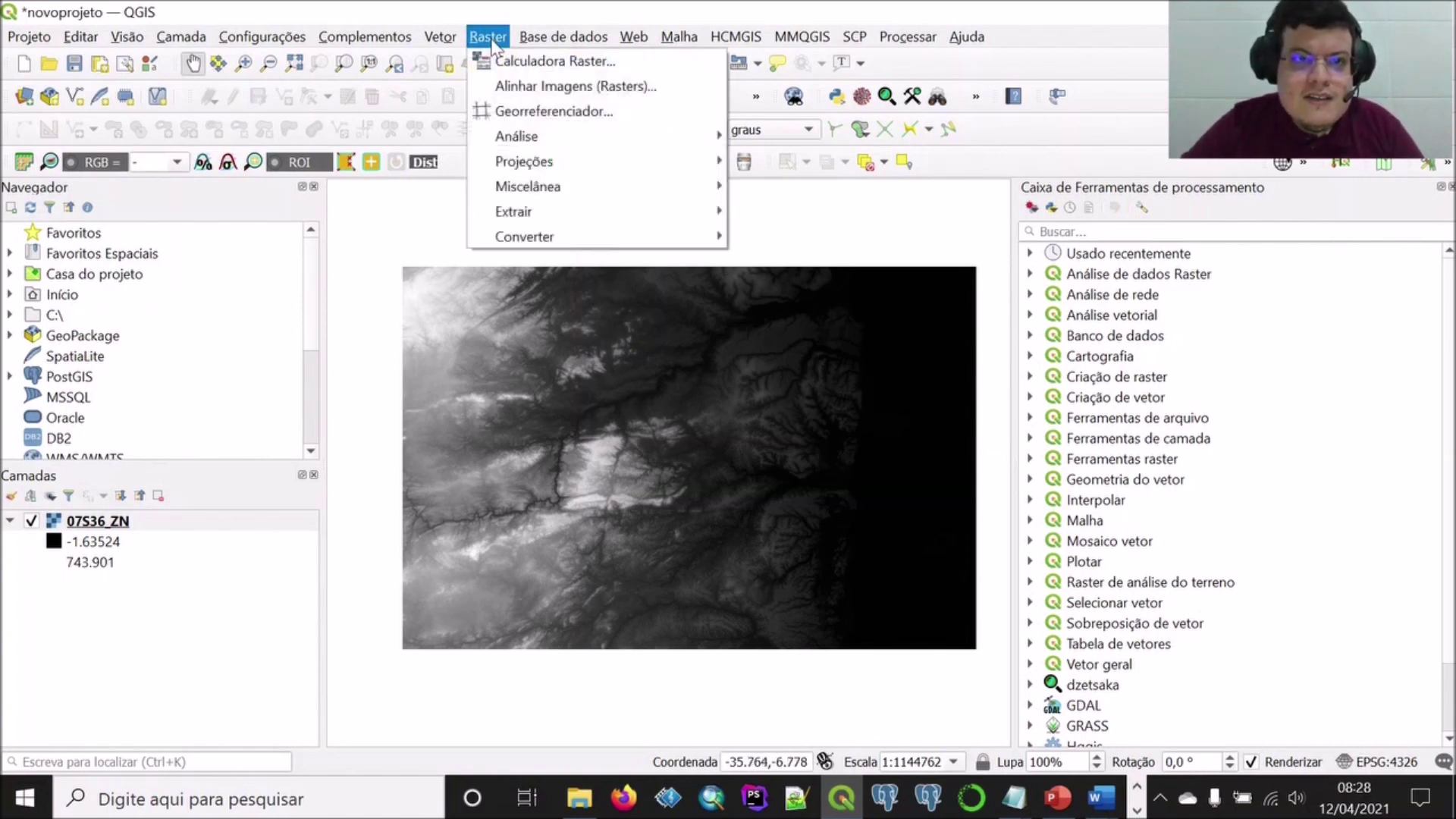
pyautogui.moveTo(589, 214)
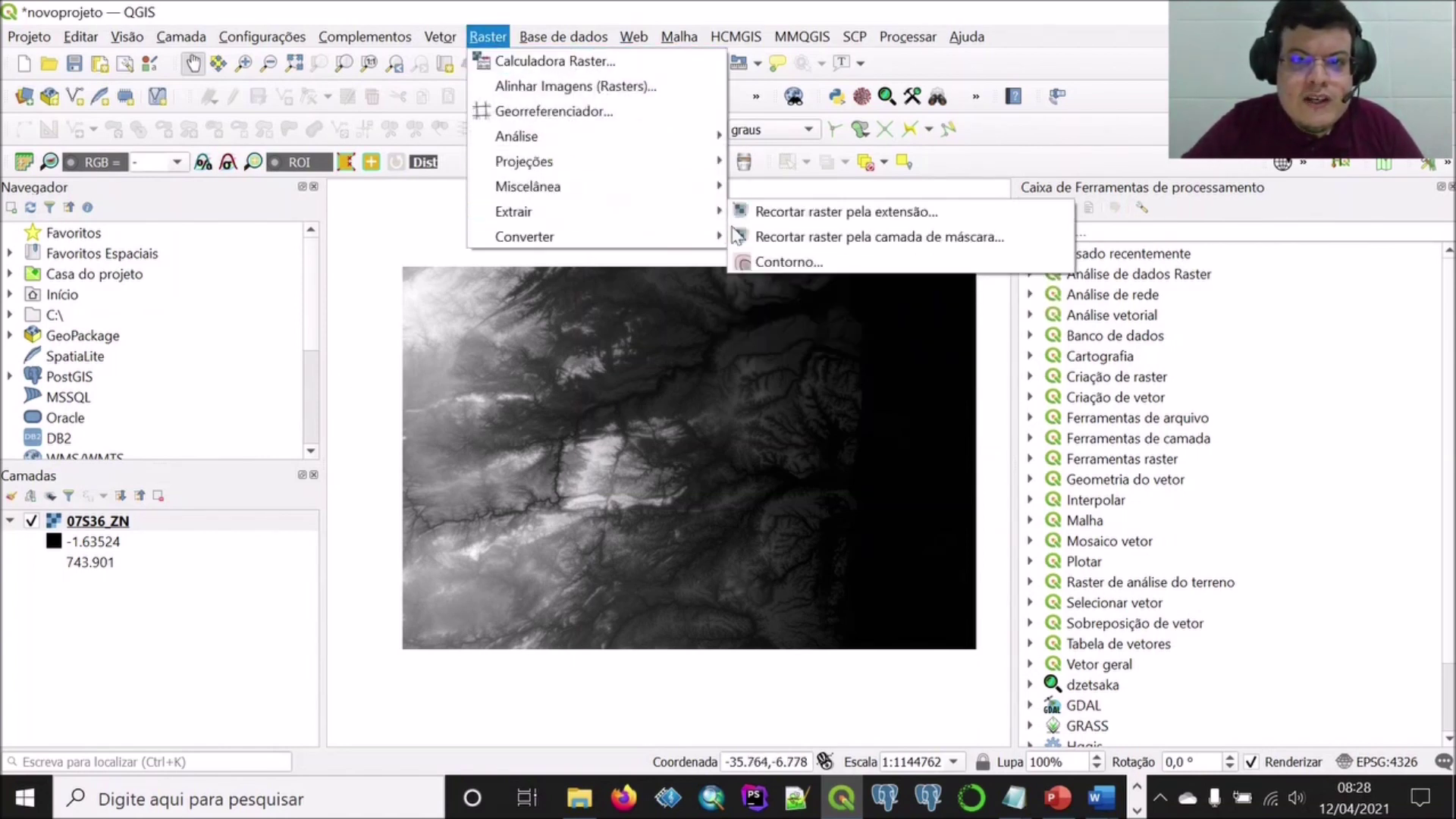
pyautogui.click(785, 220)
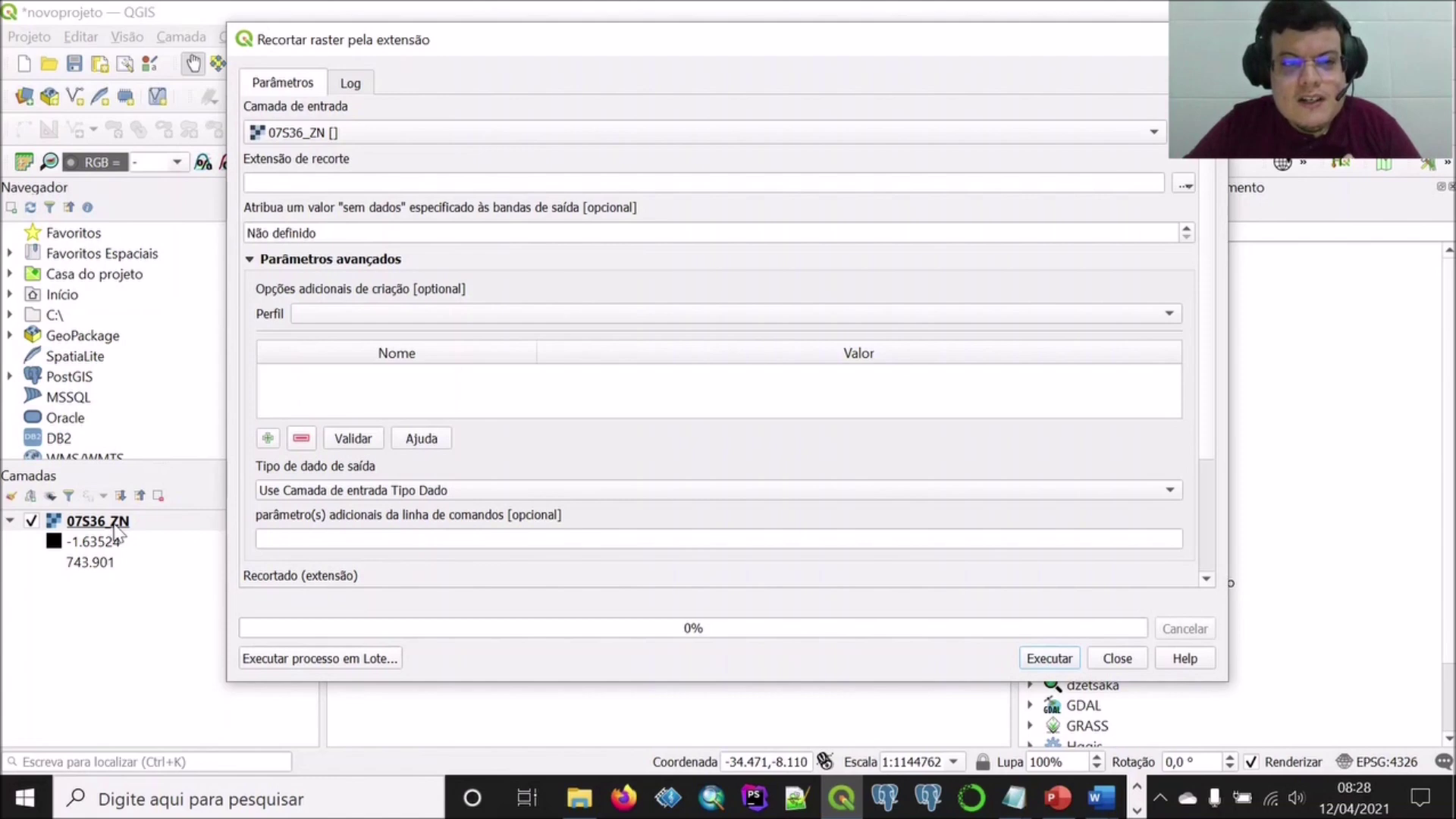
pyautogui.click(1185, 187)
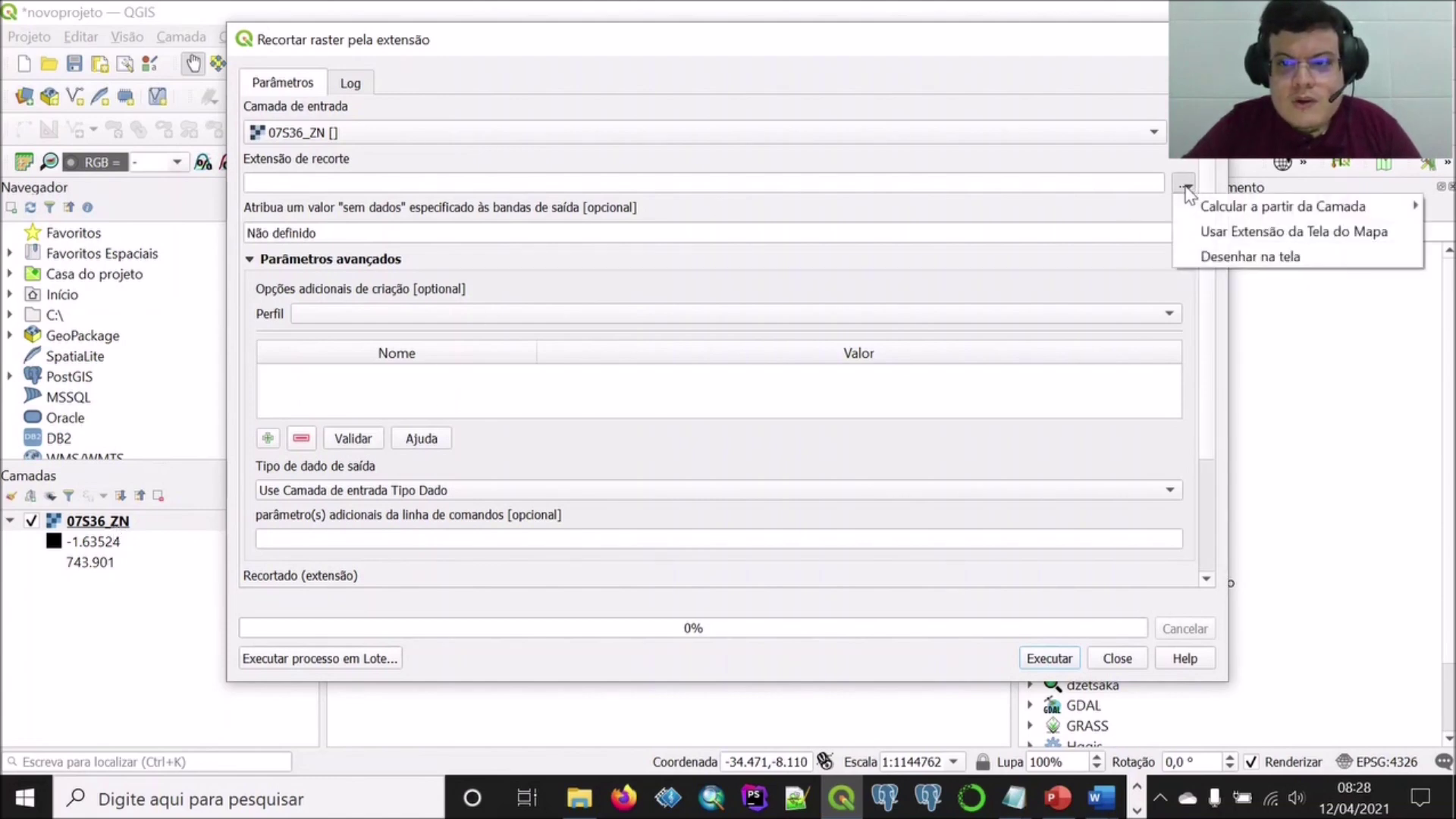
pyautogui.click(1081, 48)
pyautogui.moveTo(1081, 48); pyautogui.dragTo(856, 51)
pyautogui.click(961, 187)
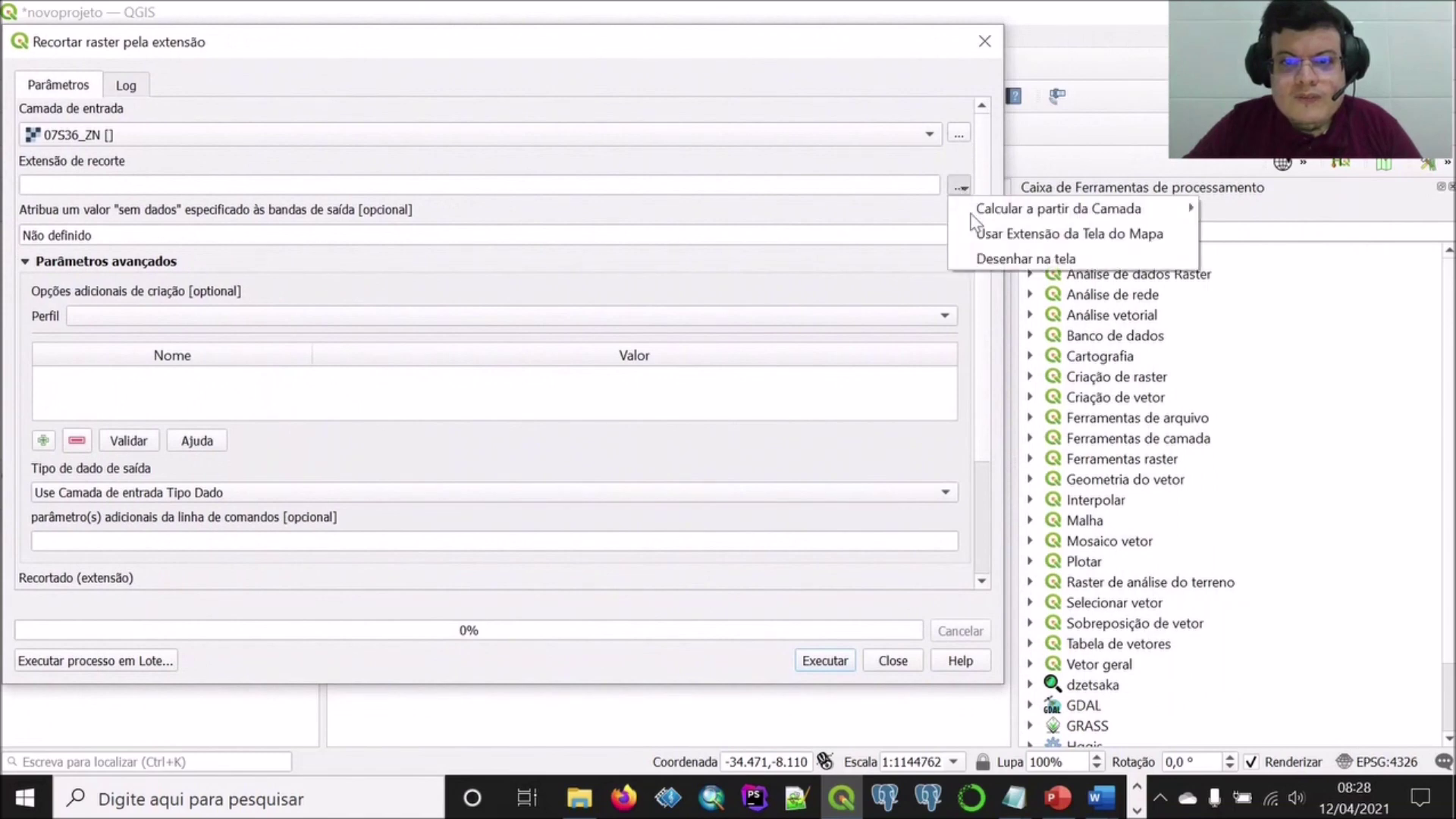
pyautogui.click(999, 251)
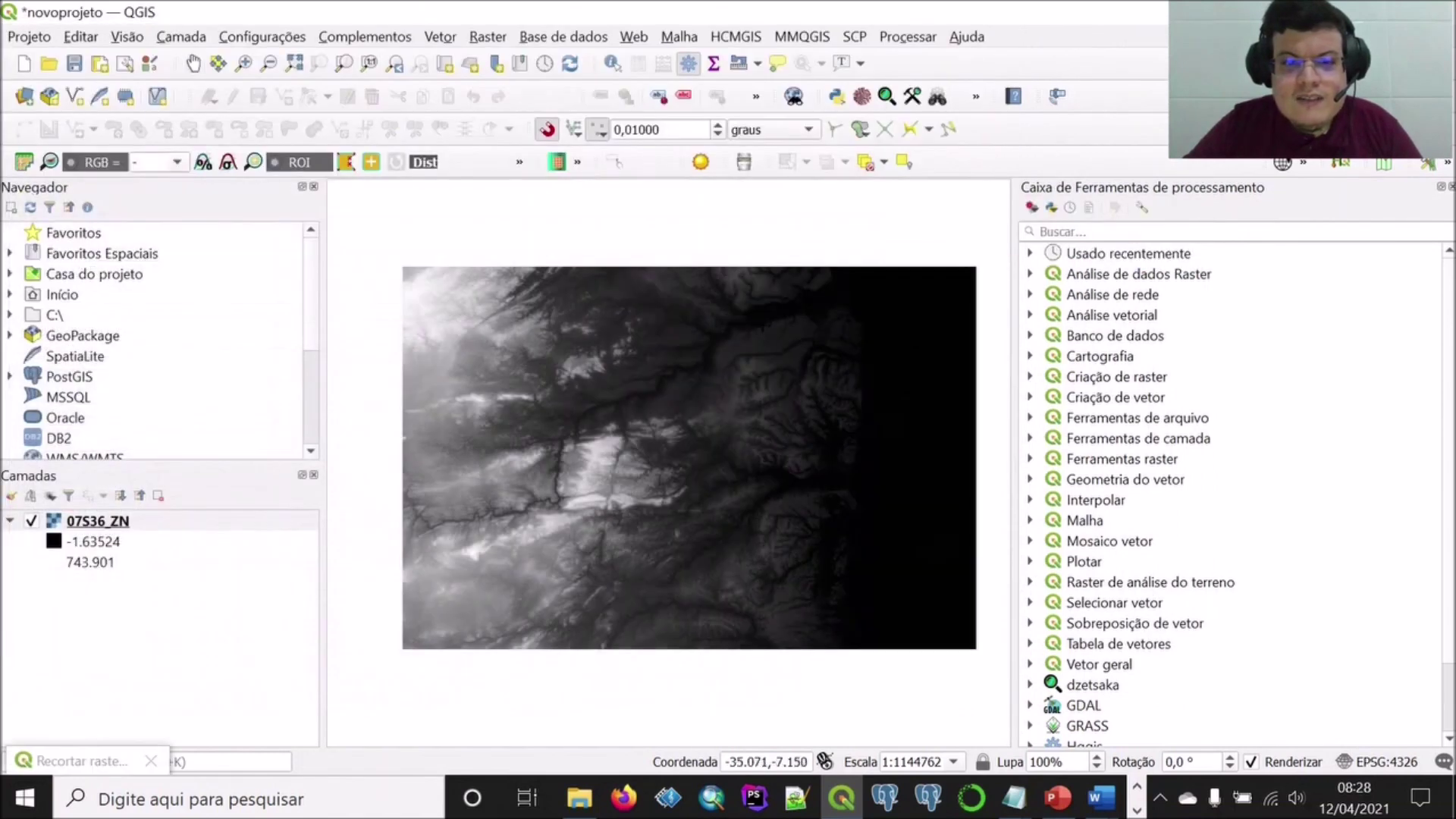
pyautogui.moveTo(846, 263); pyautogui.dragTo(402, 652)
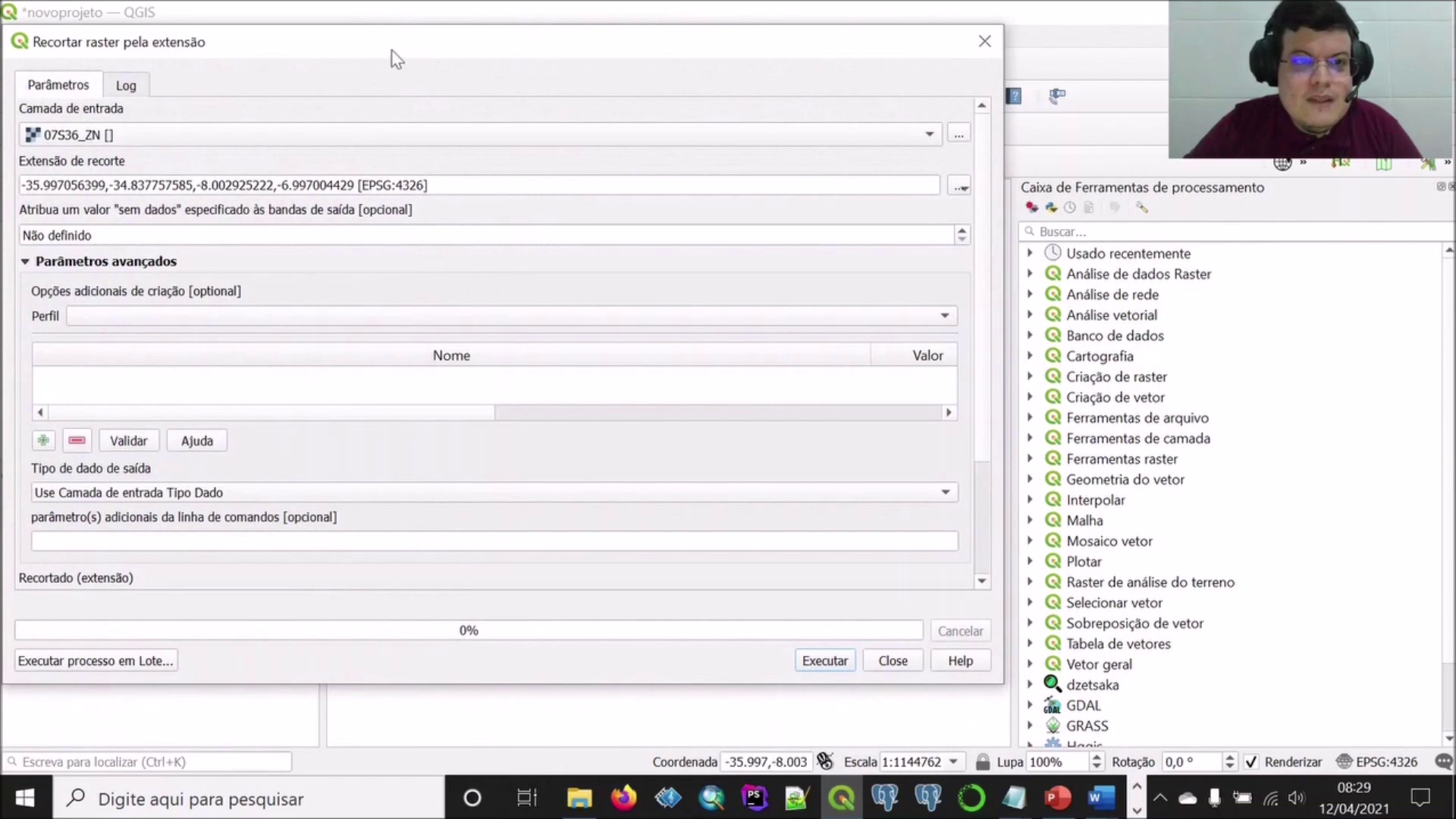
# Set the clip output's no-data value to 0.
pyautogui.moveTo(391, 47); pyautogui.dragTo(631, 73)
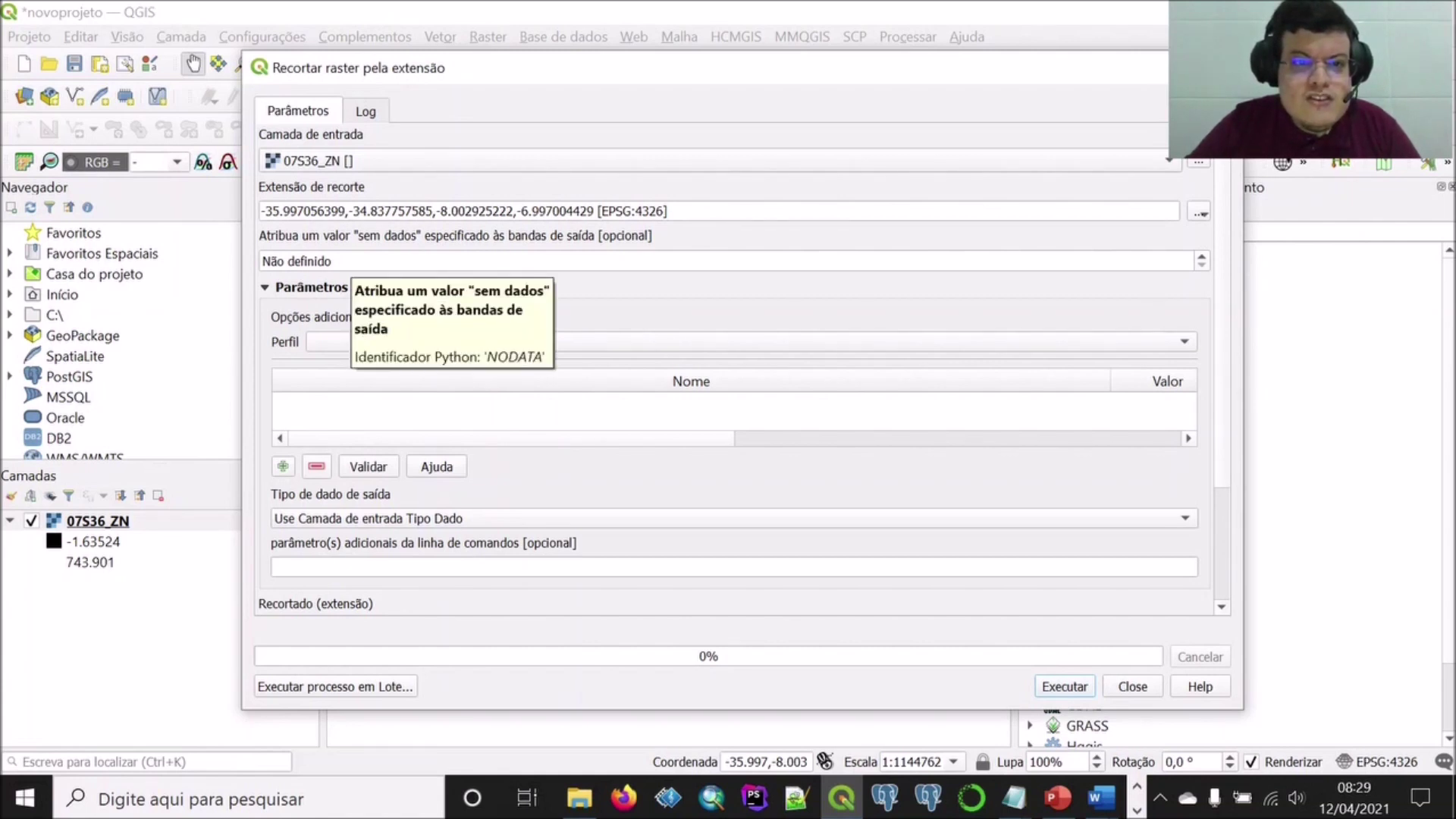
pyautogui.tripleClick(341, 261)
pyautogui.write('0')
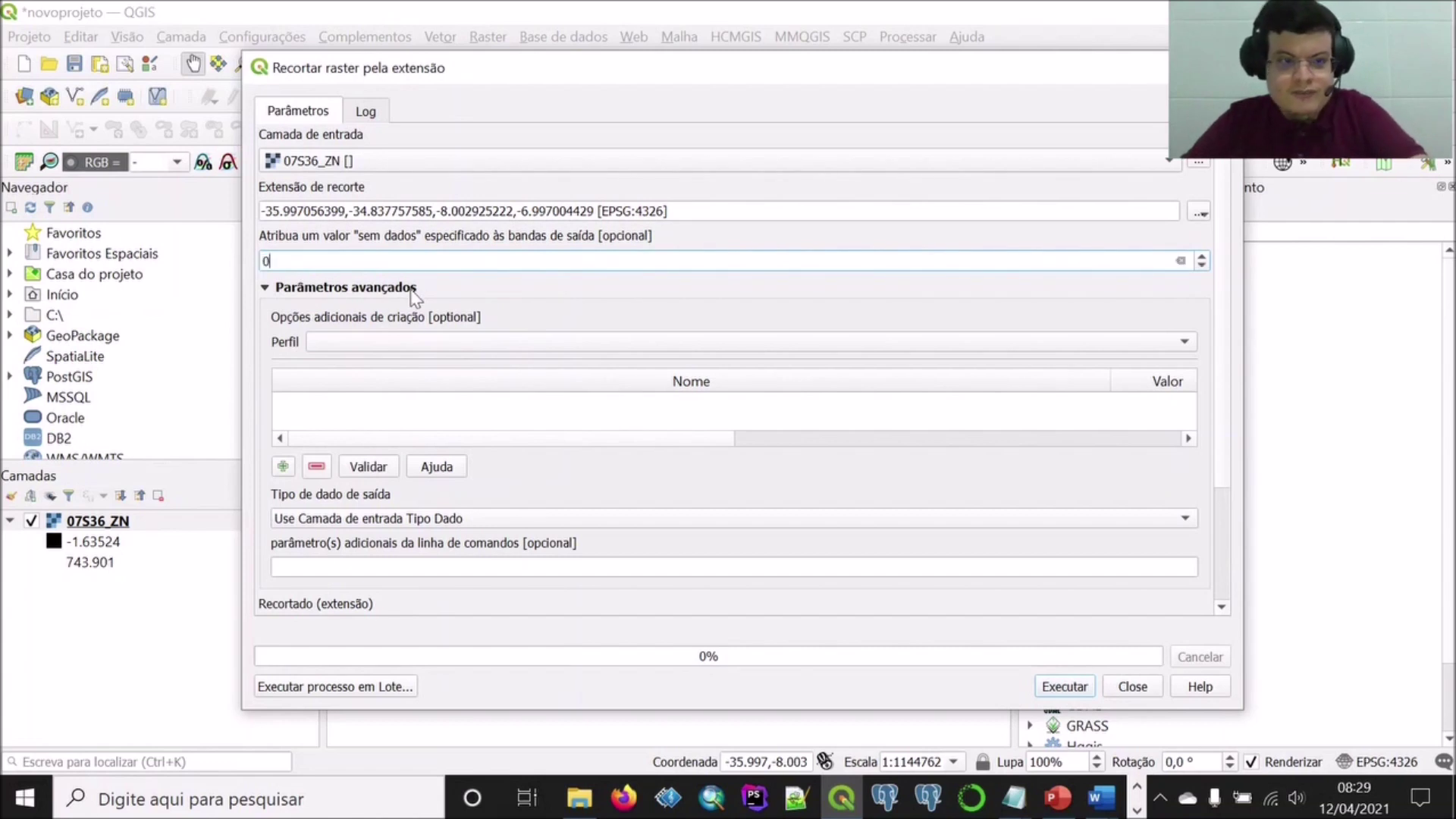
pyautogui.click(728, 493)
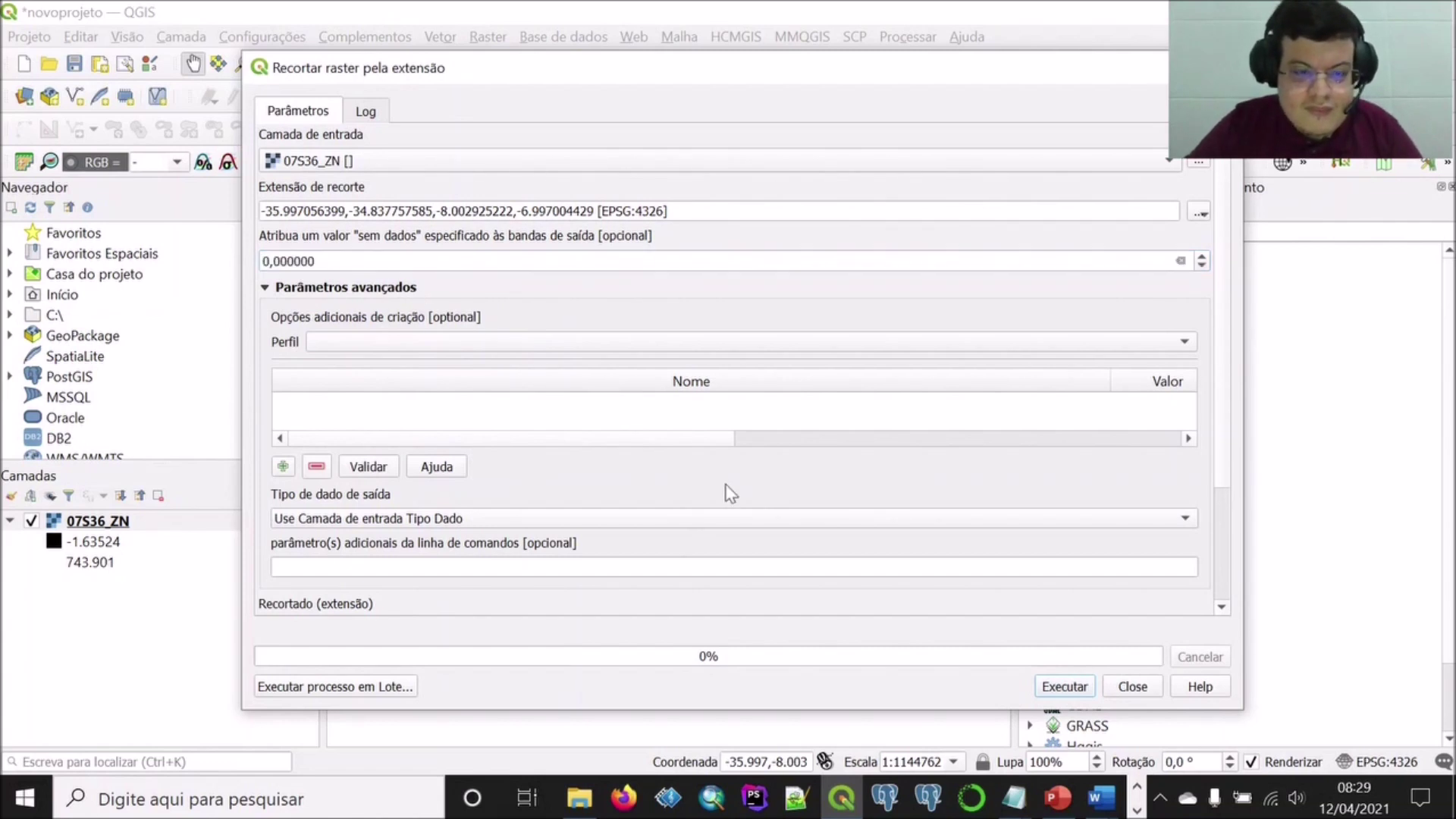
# Set the clip output file to recortado.tif in the Testes_e_Aulas/Aula folder and run the clip.
pyautogui.scroll(-2, 728, 493)
pyautogui.scroll(-1, 655, 578)
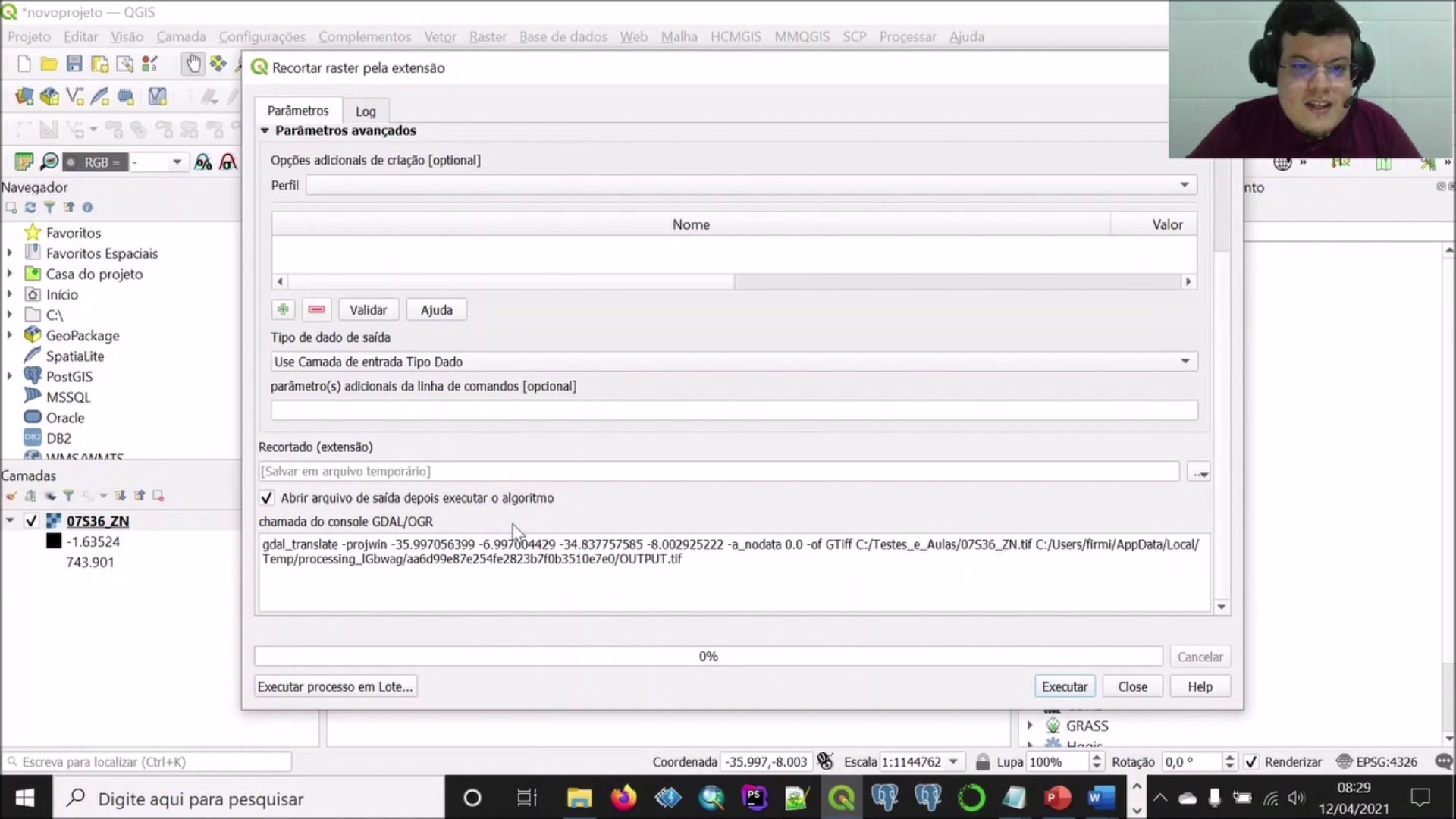
pyautogui.click(1200, 475)
pyautogui.click(1244, 519)
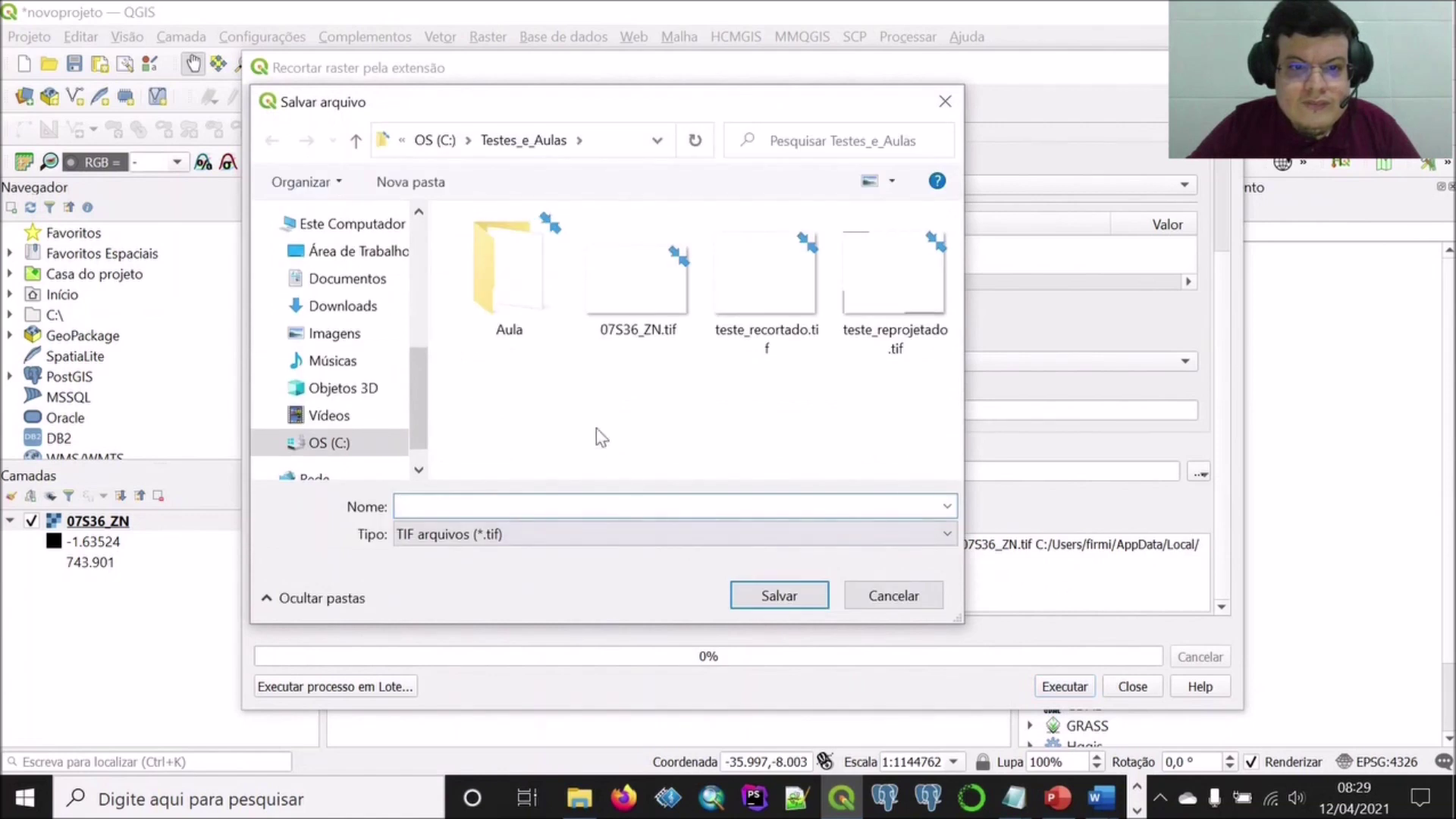
pyautogui.doubleClick(524, 280)
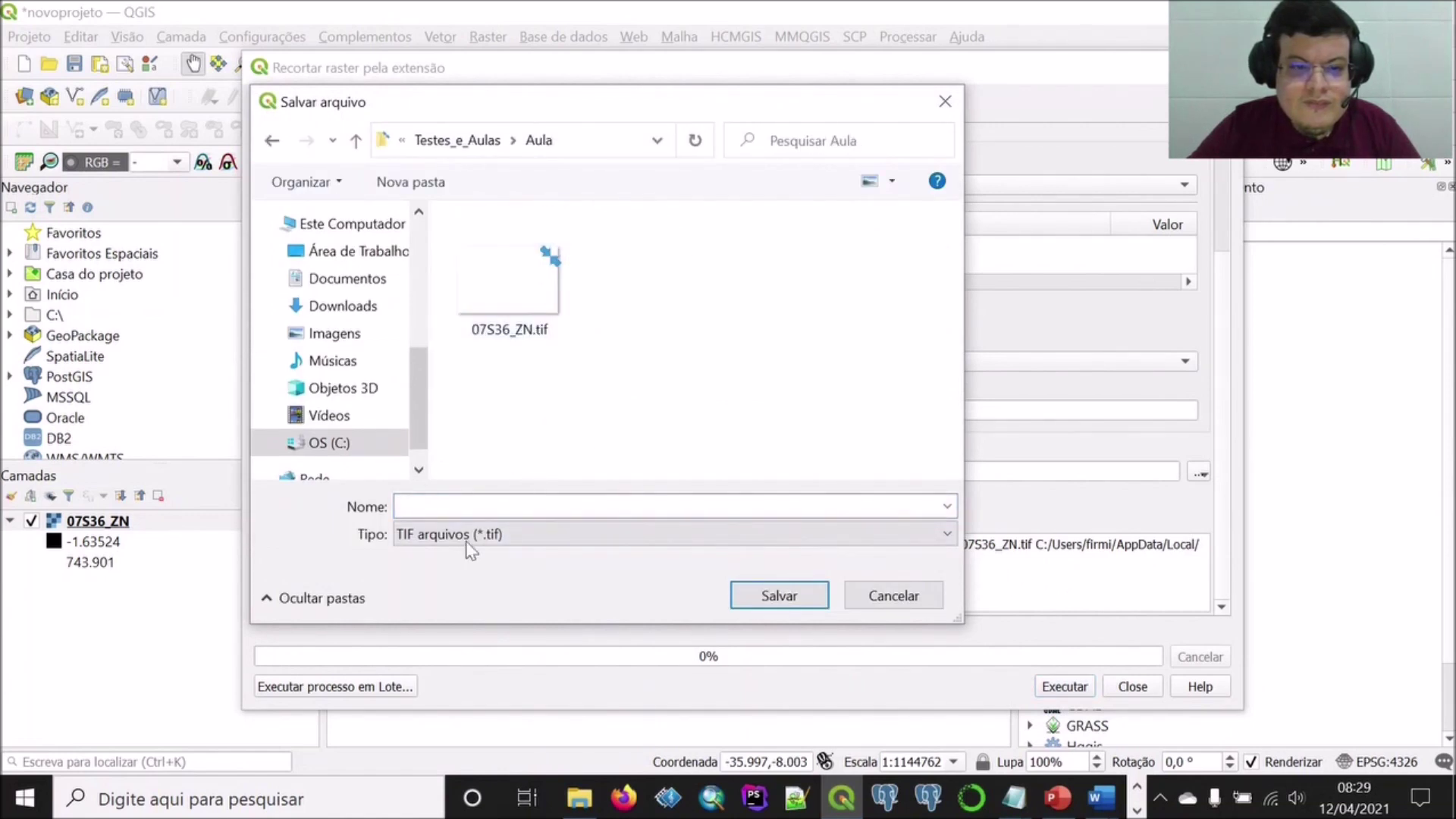
pyautogui.write('rec')
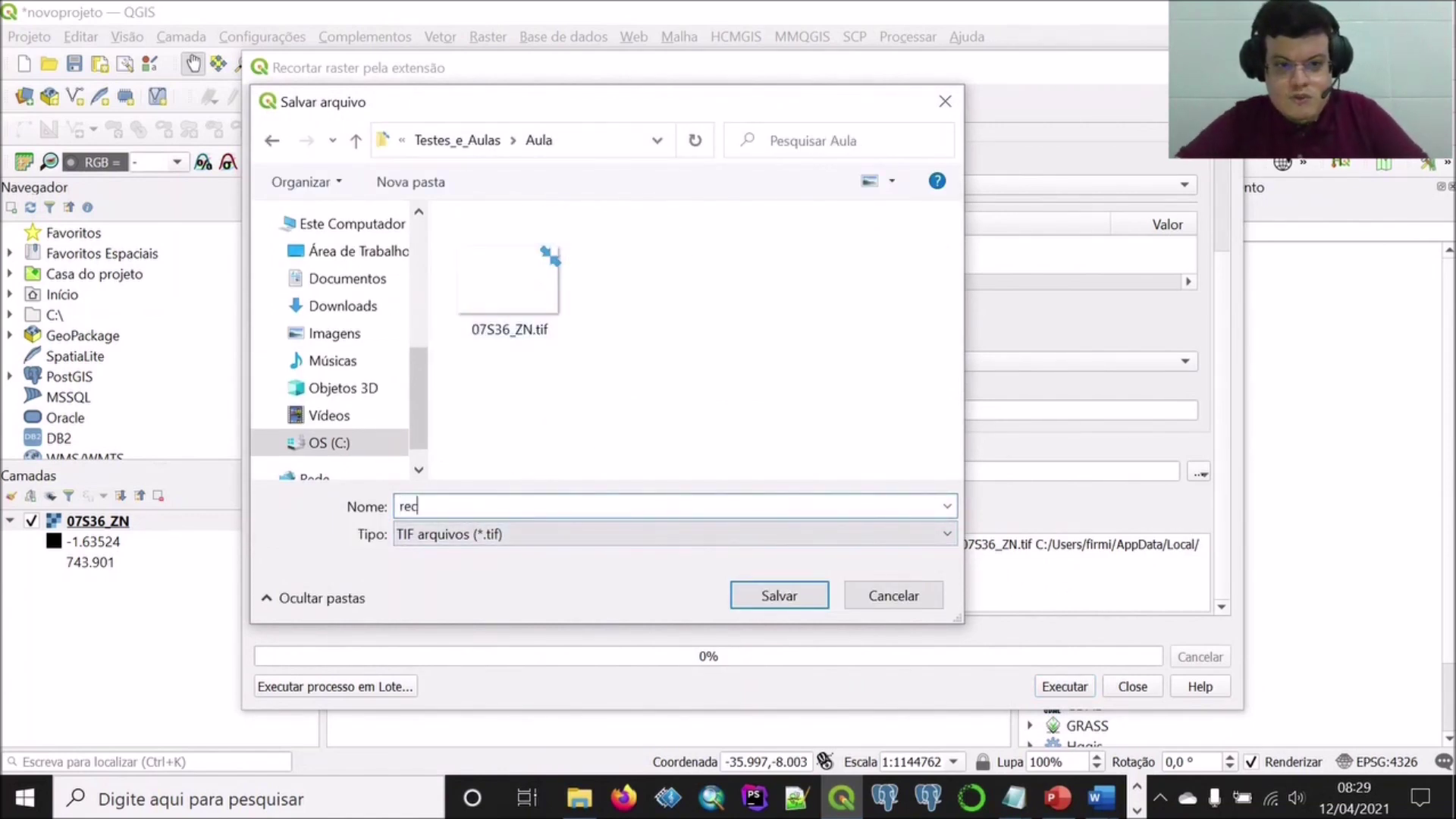
pyautogui.write('ortado')
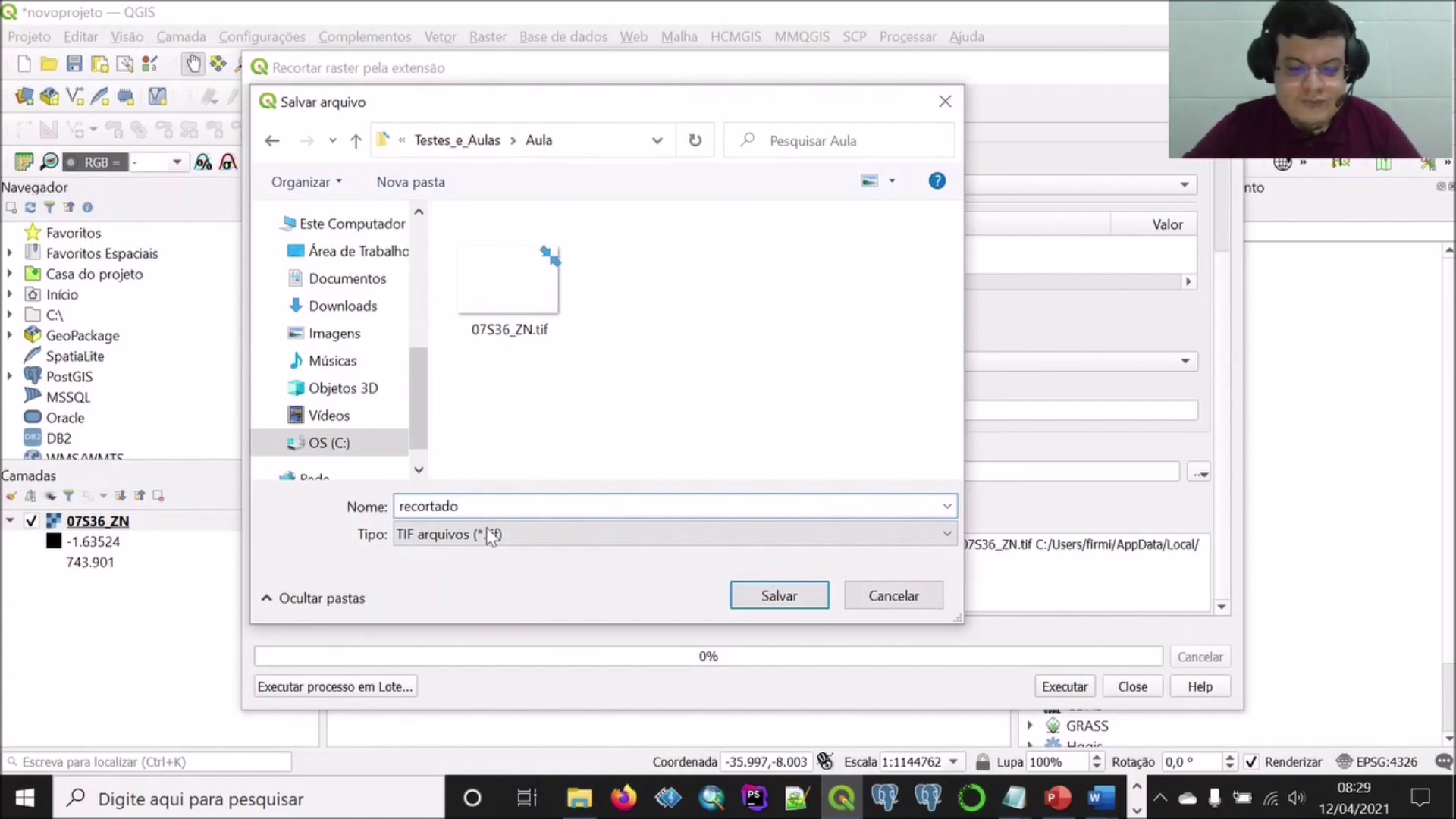
pyautogui.click(762, 594)
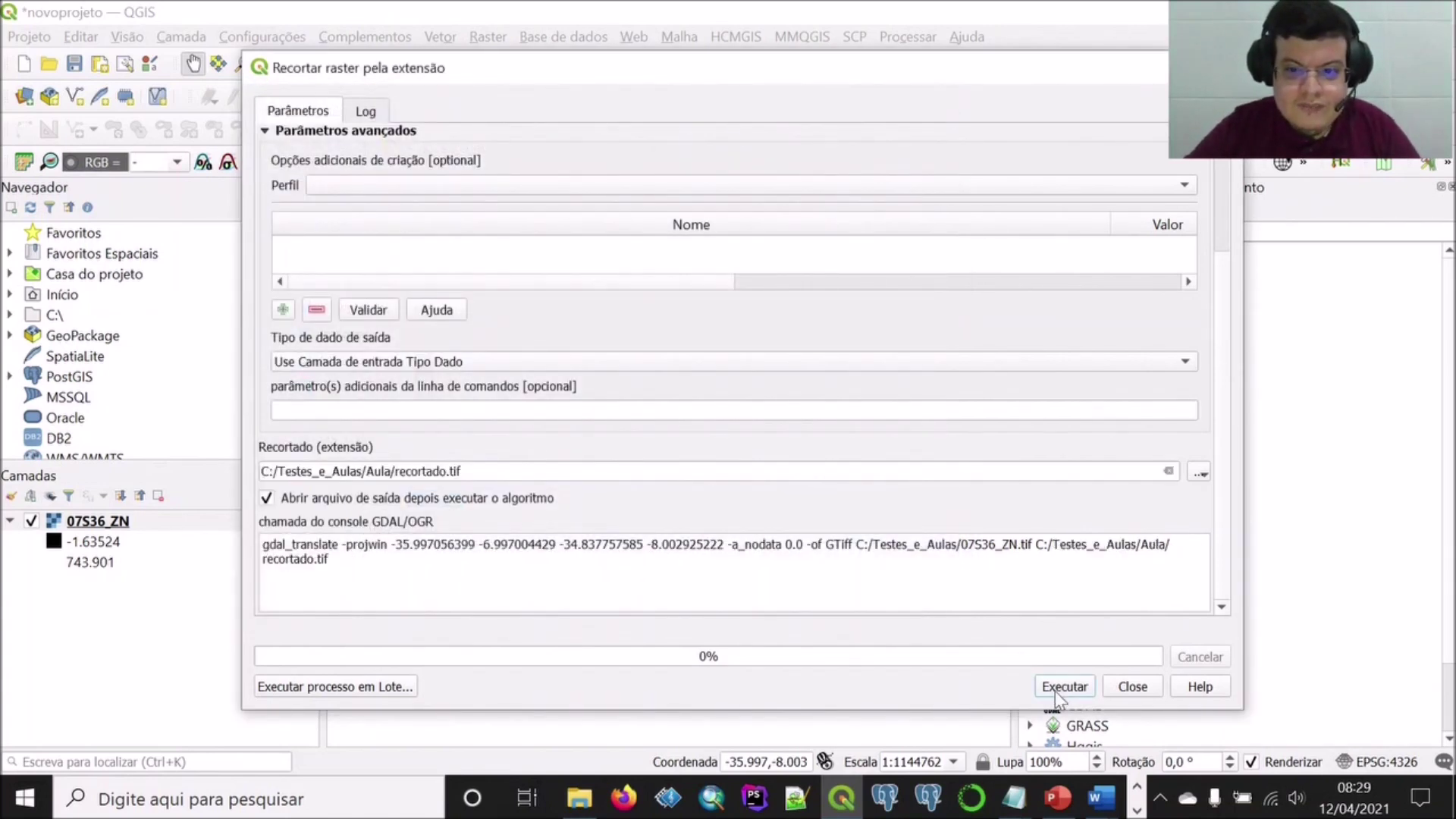
pyautogui.click(1057, 689)
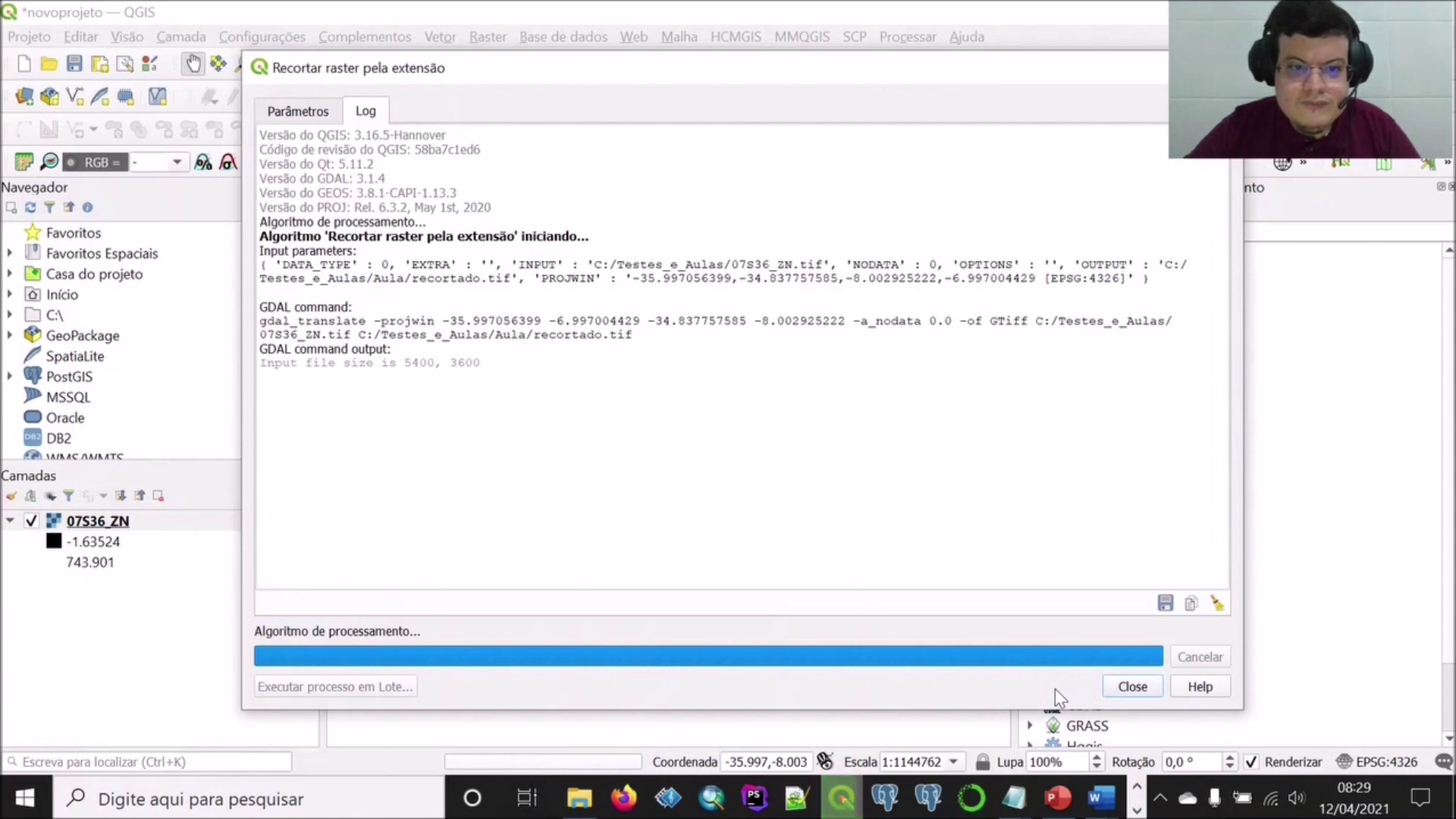
pyautogui.click(1126, 686)
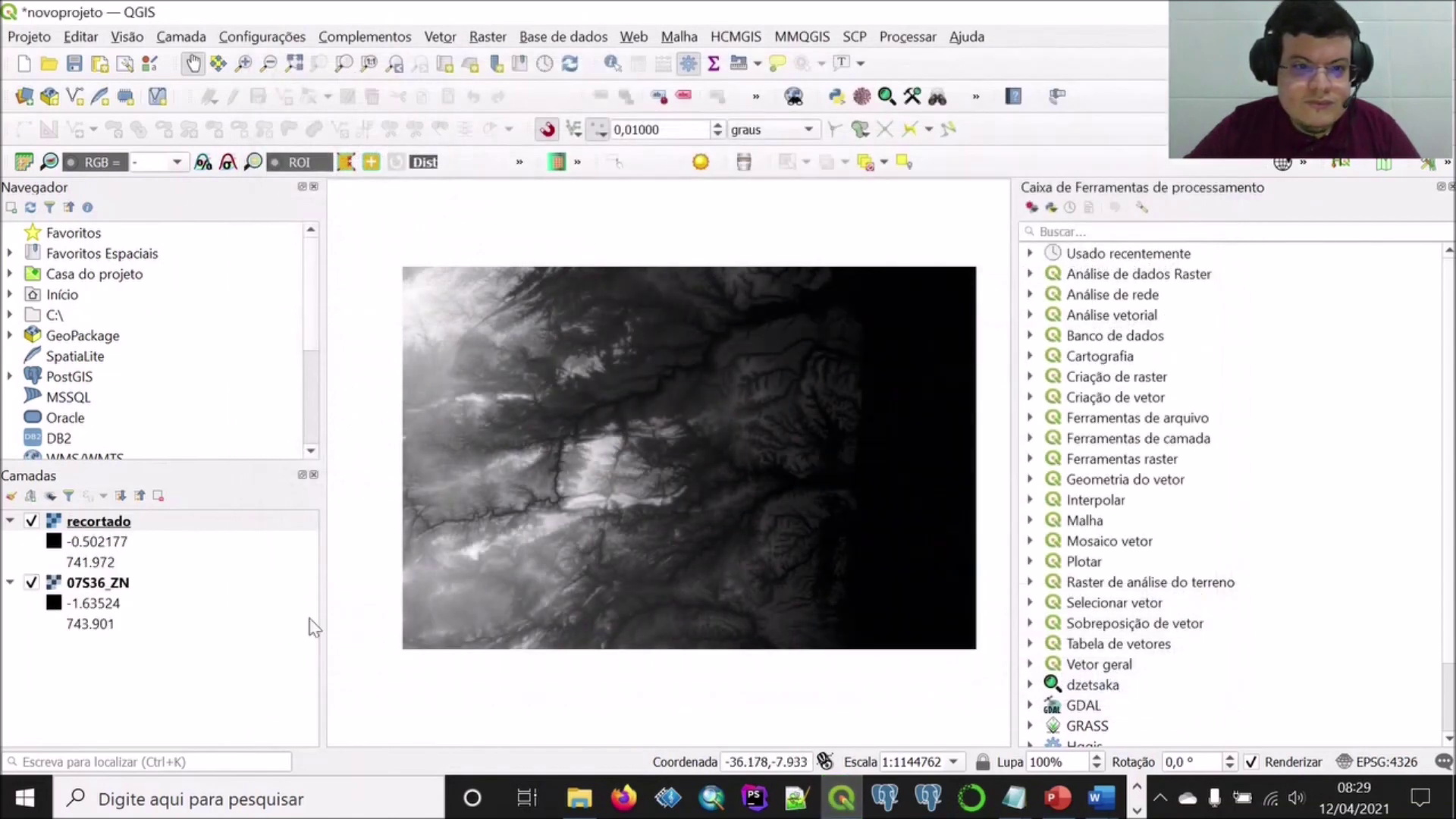
# Hide the original 07S36_ZN layer and save the project.
pyautogui.click(31, 583)
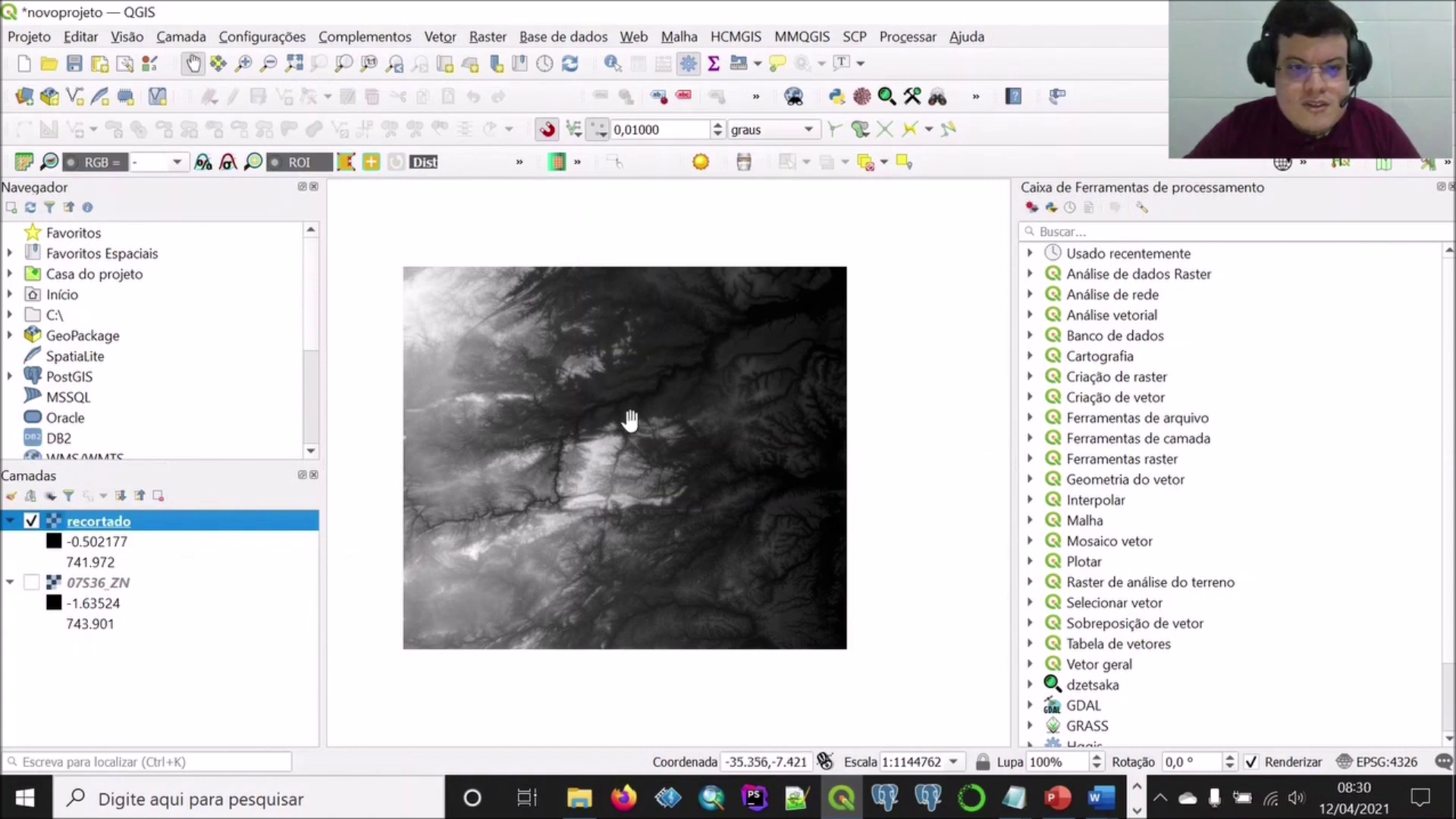
pyautogui.click(74, 64)
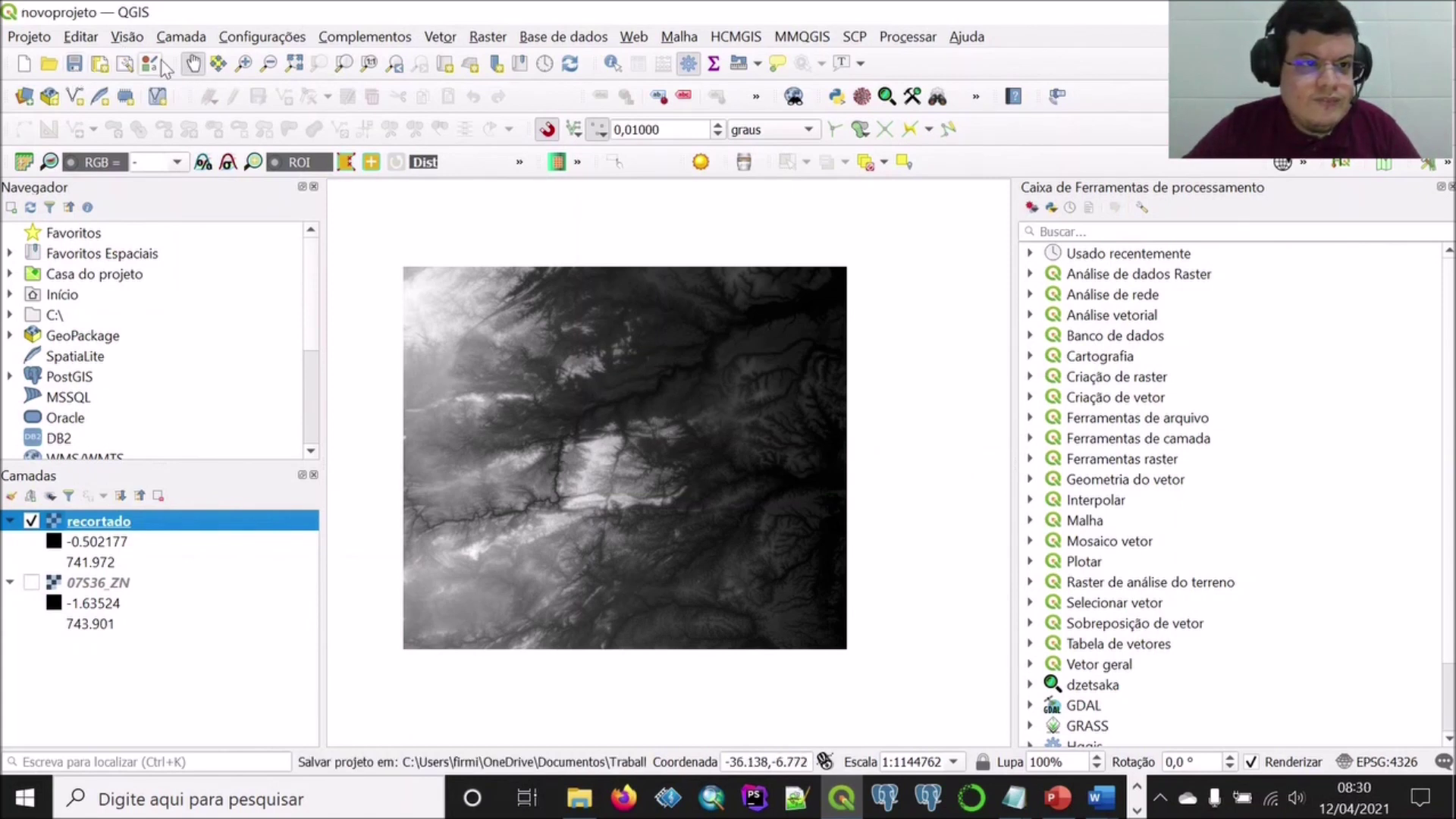
pyautogui.scroll(2, 616, 402)
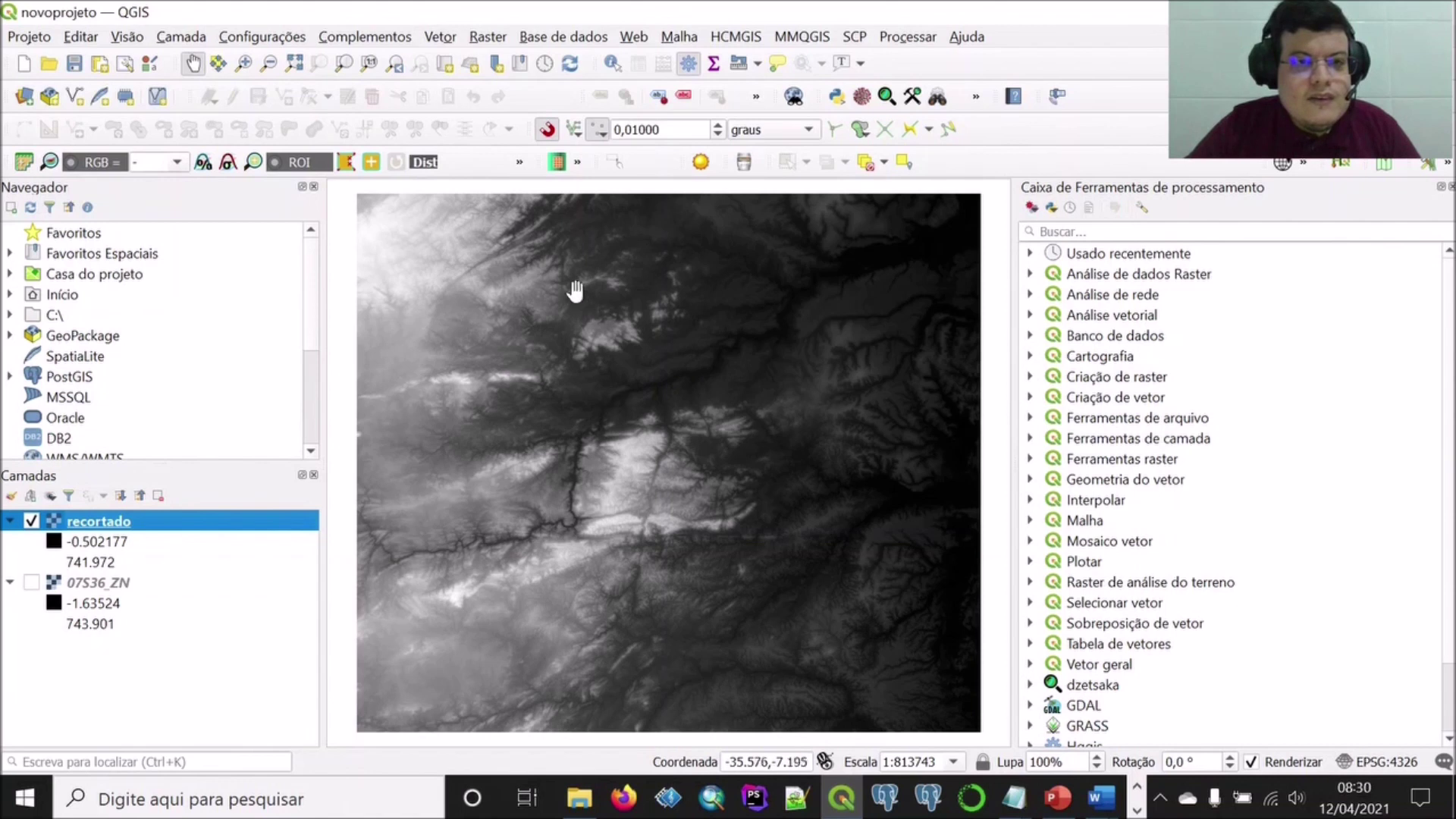
# Open the raster reprojection tool for the recortado layer and set the source CRS to the project's EPSG:4326 - WGS 84.
pyautogui.click(497, 39)
pyautogui.moveTo(589, 187)
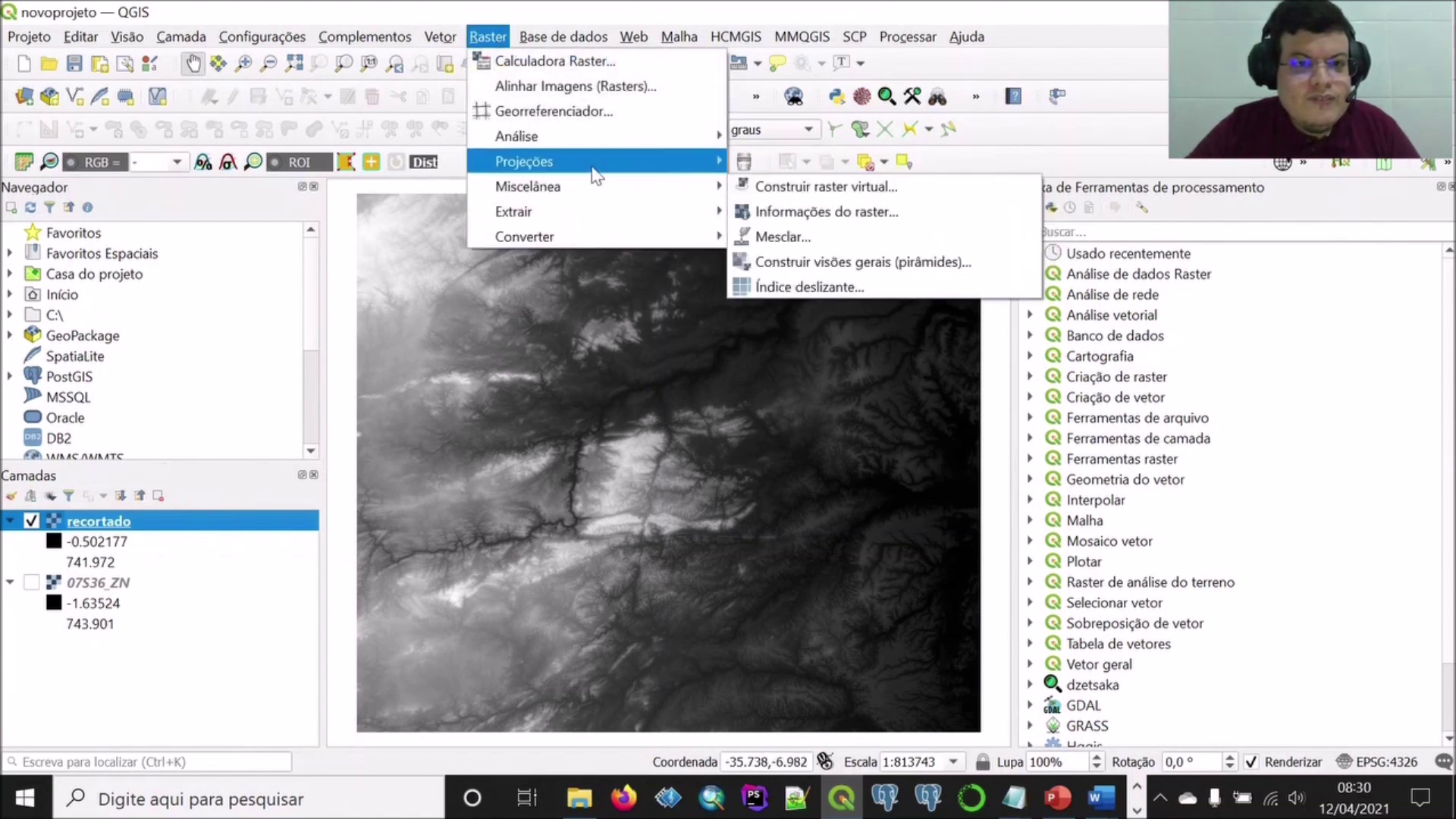
pyautogui.moveTo(641, 174)
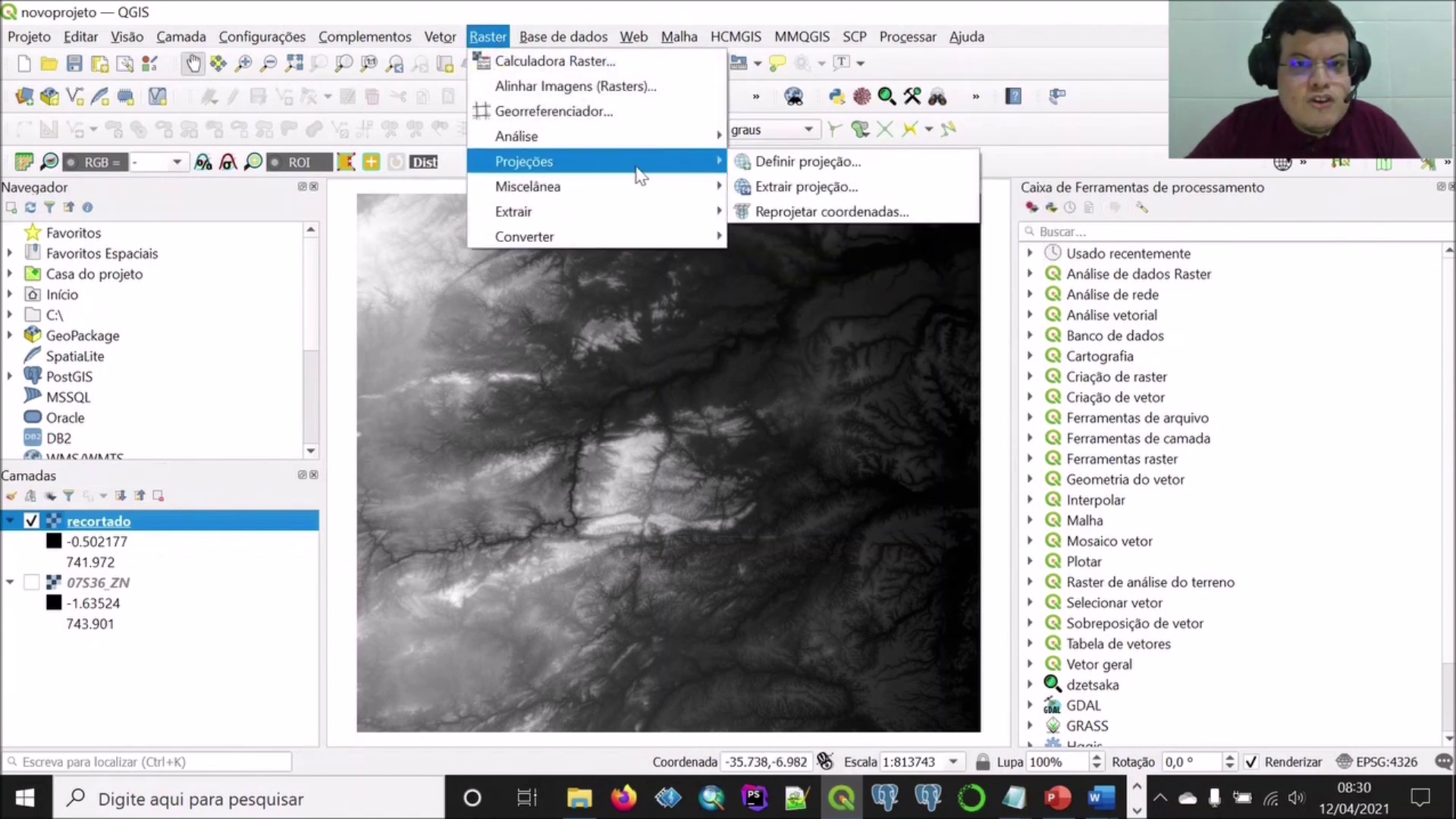
pyautogui.click(777, 220)
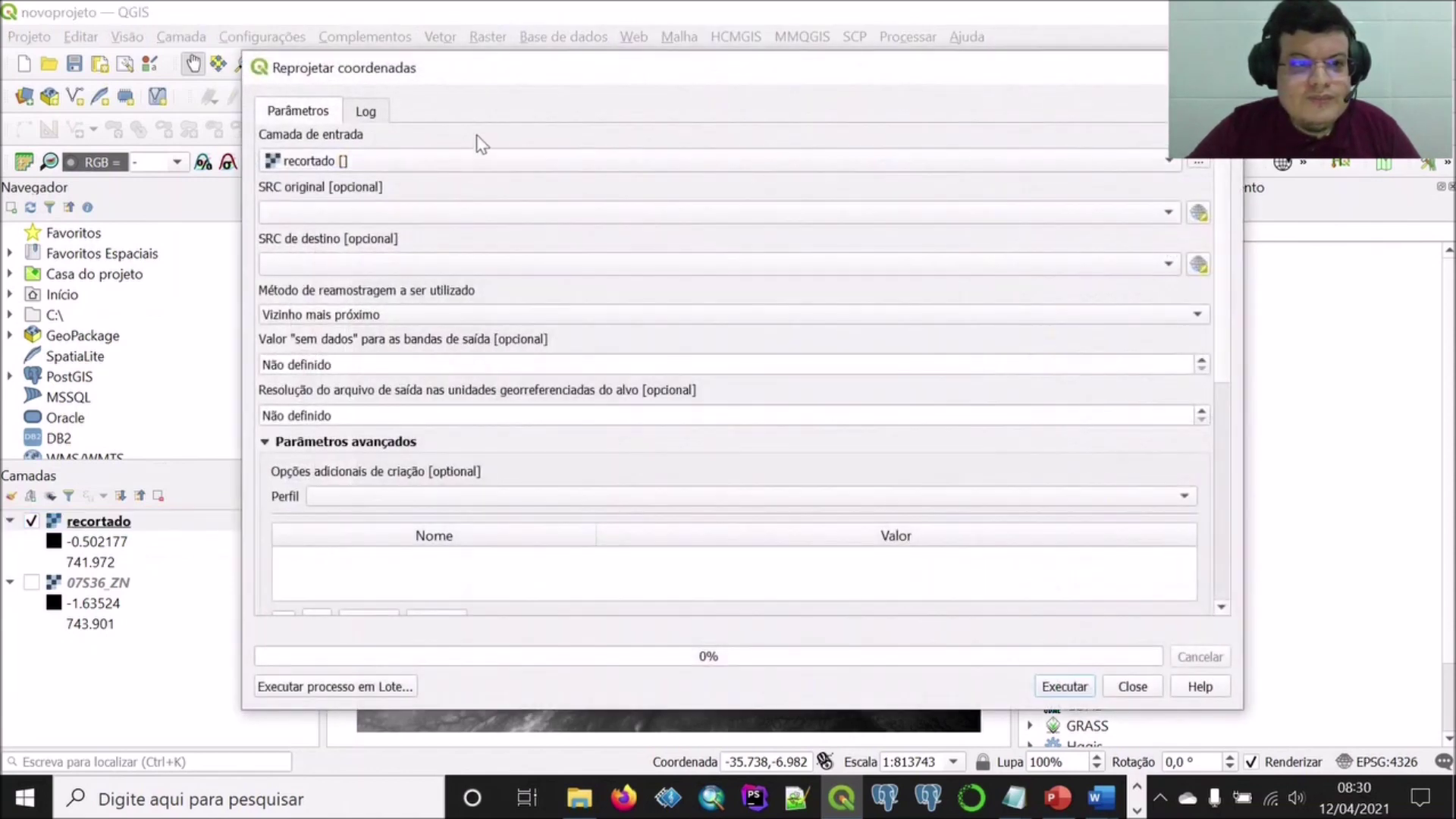
pyautogui.moveTo(553, 71); pyautogui.dragTo(419, 69)
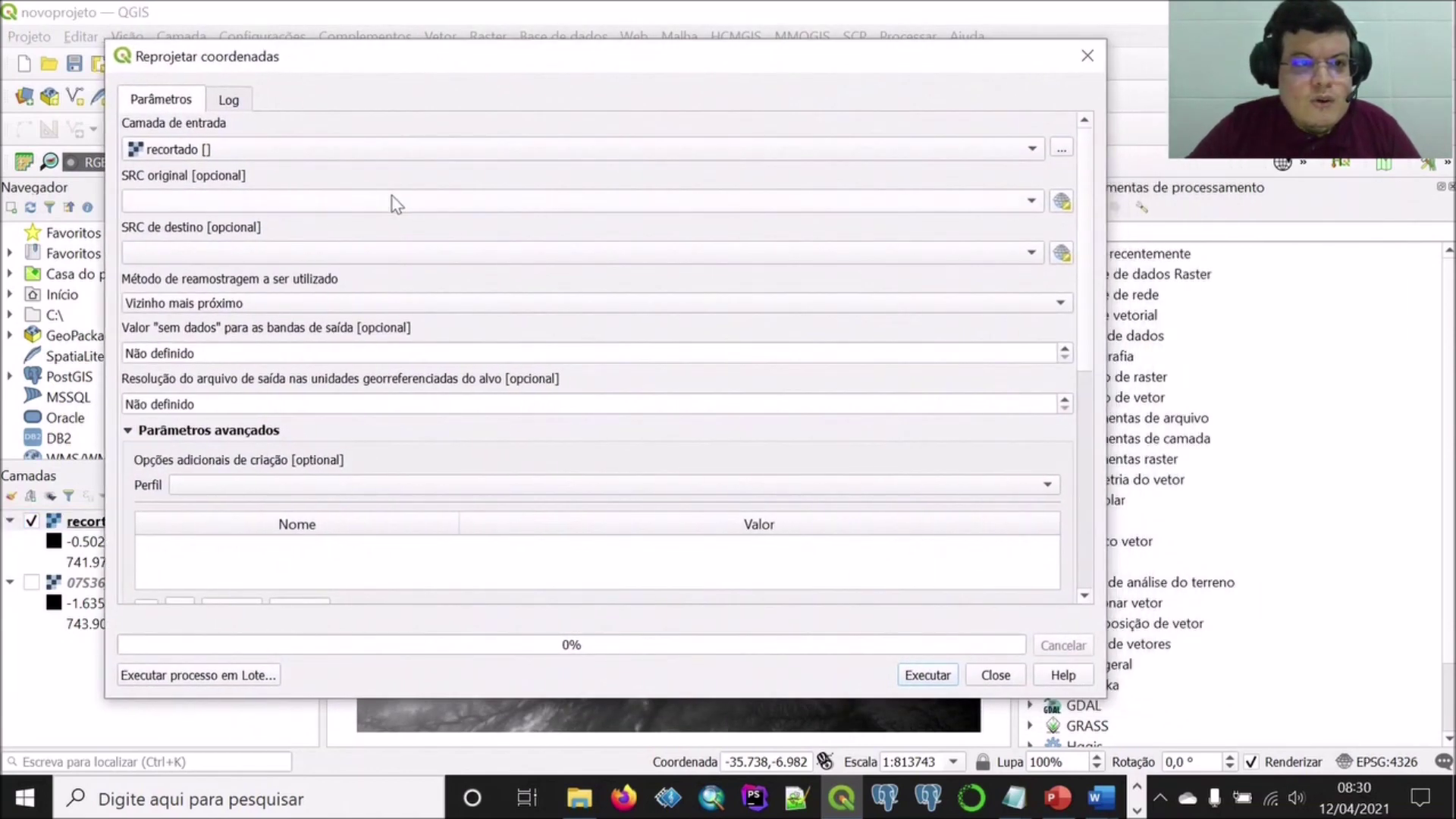
pyautogui.click(366, 203)
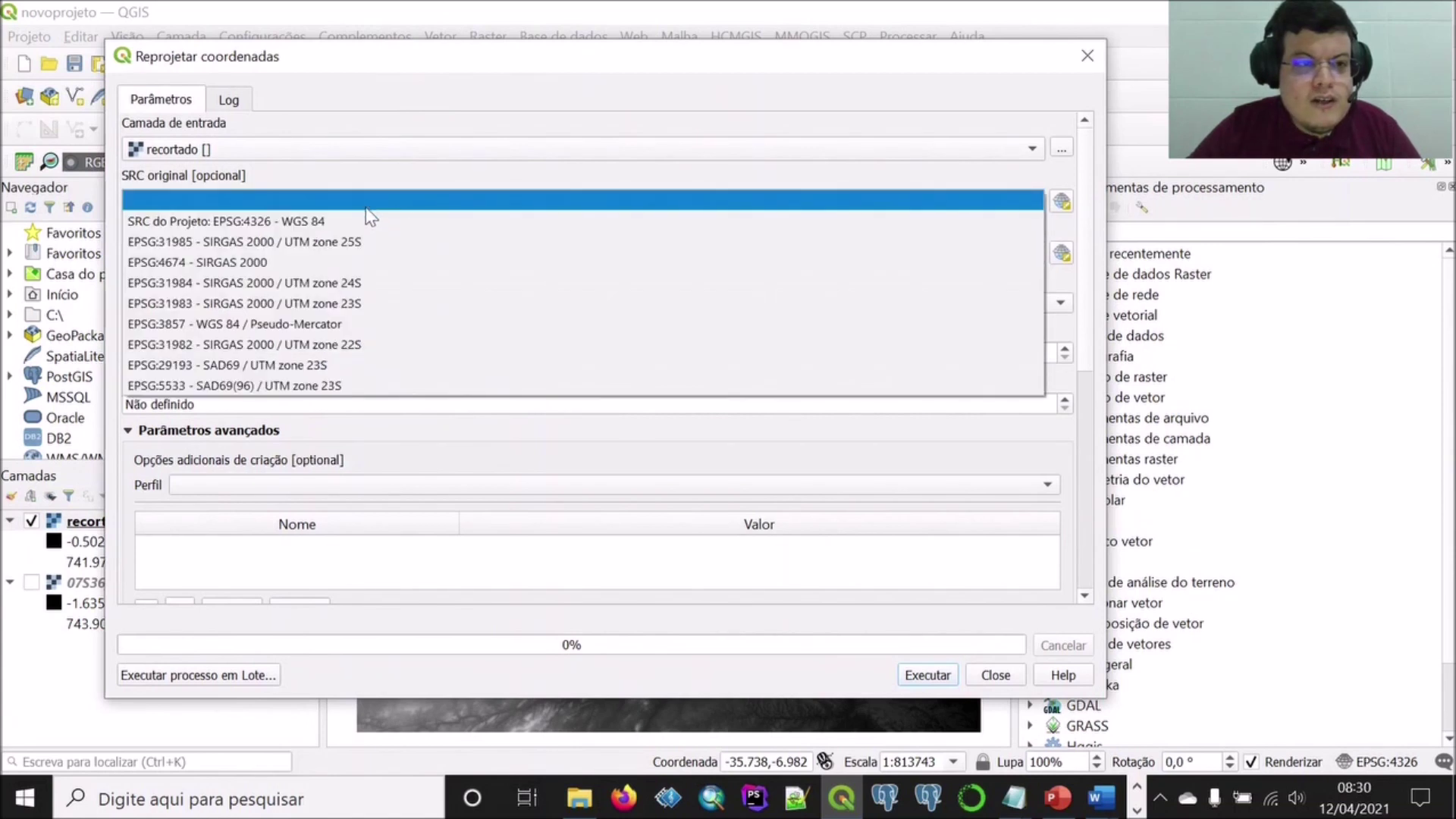
pyautogui.click(362, 228)
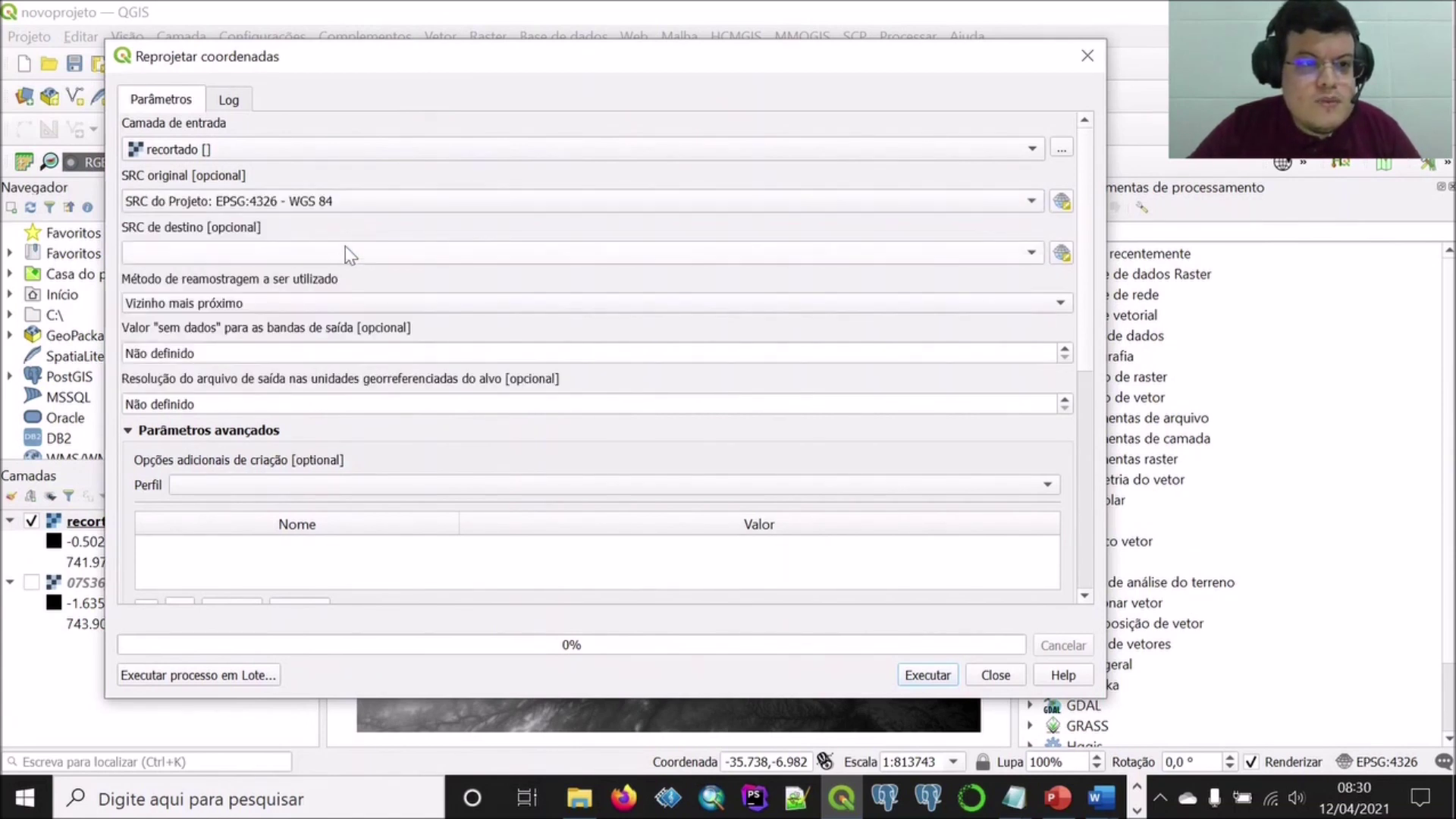
# Set the target CRS to EPSG:31985 - SIRGAS 2000 / UTM zone 25S and the output no-data value to 0.
pyautogui.click(344, 250)
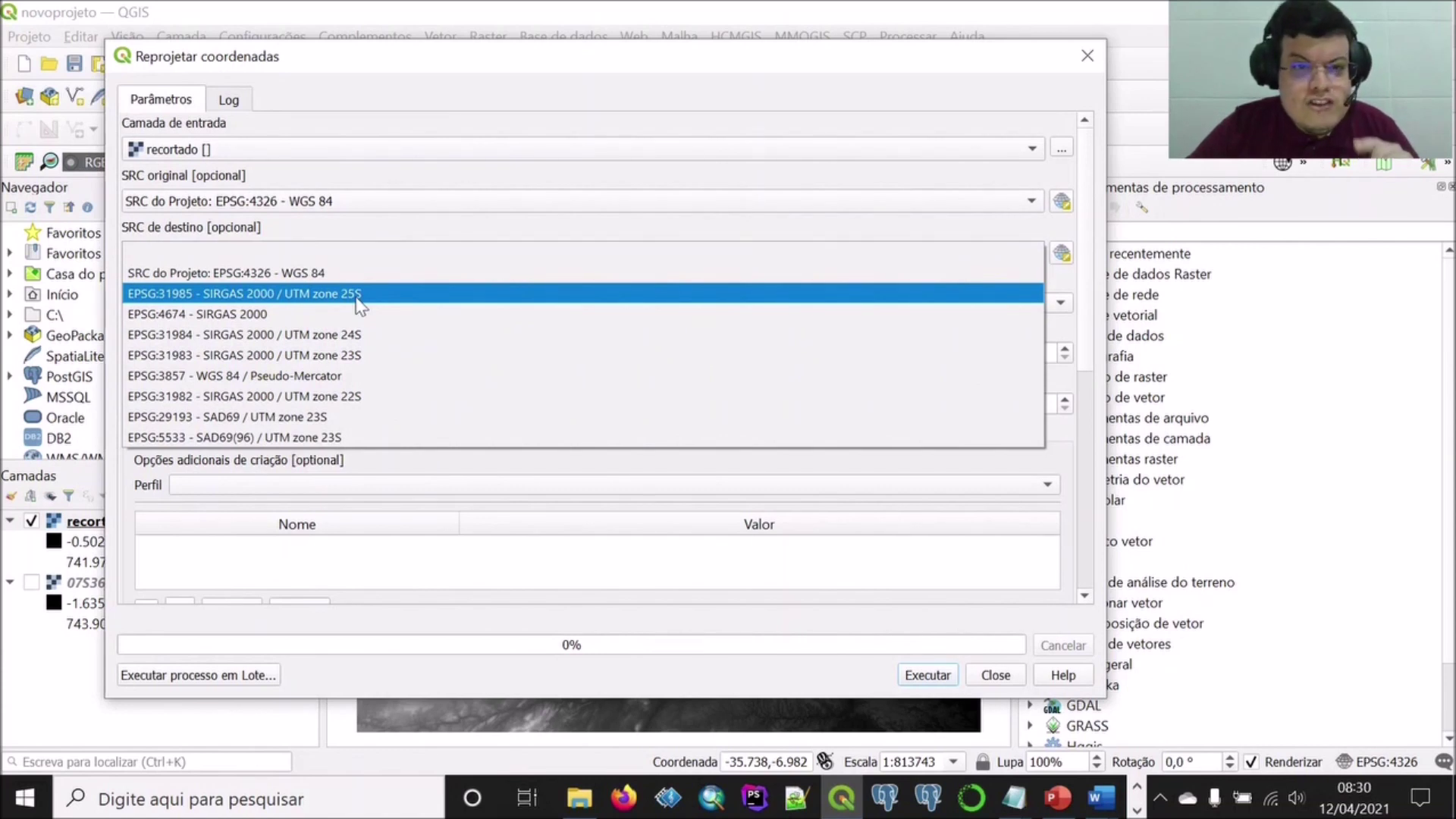
pyautogui.click(360, 296)
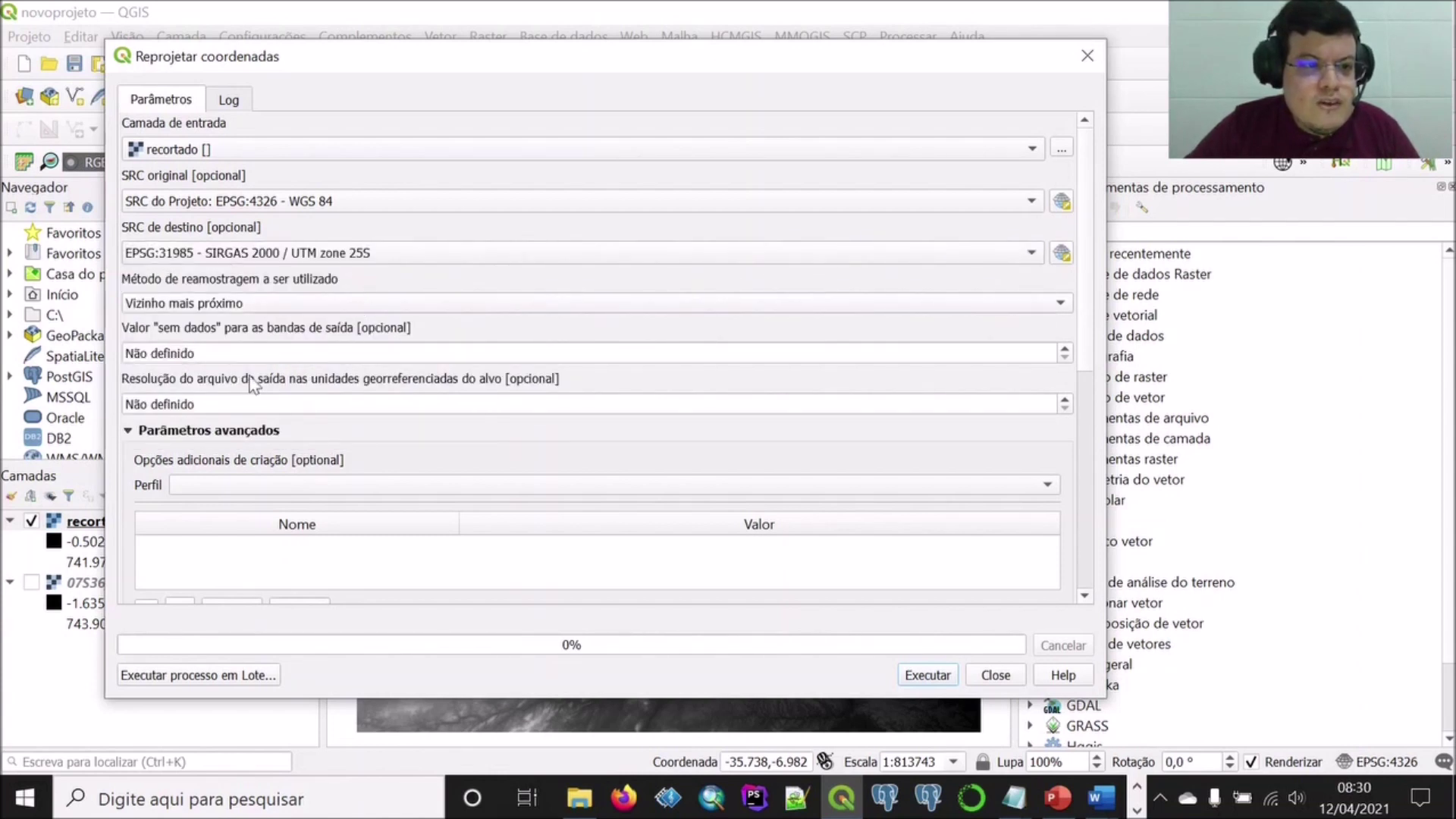
pyautogui.click(508, 353)
pyautogui.write('0')
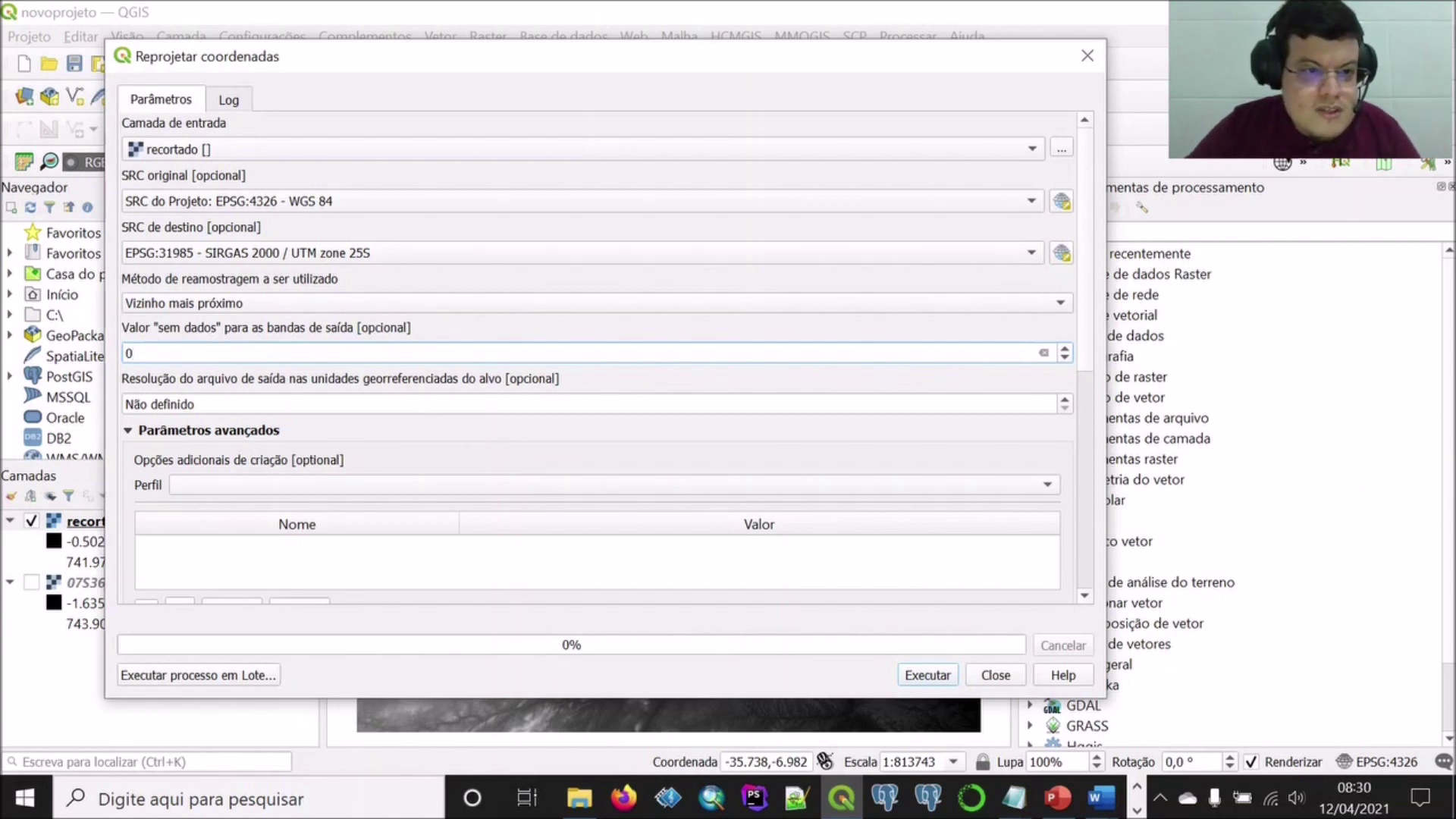
# Set the reprojection output file to recort_reprojetado.tif in the Testes_e_Aulas/Aula folder and run the reprojection.
pyautogui.scroll(-5, 334, 440)
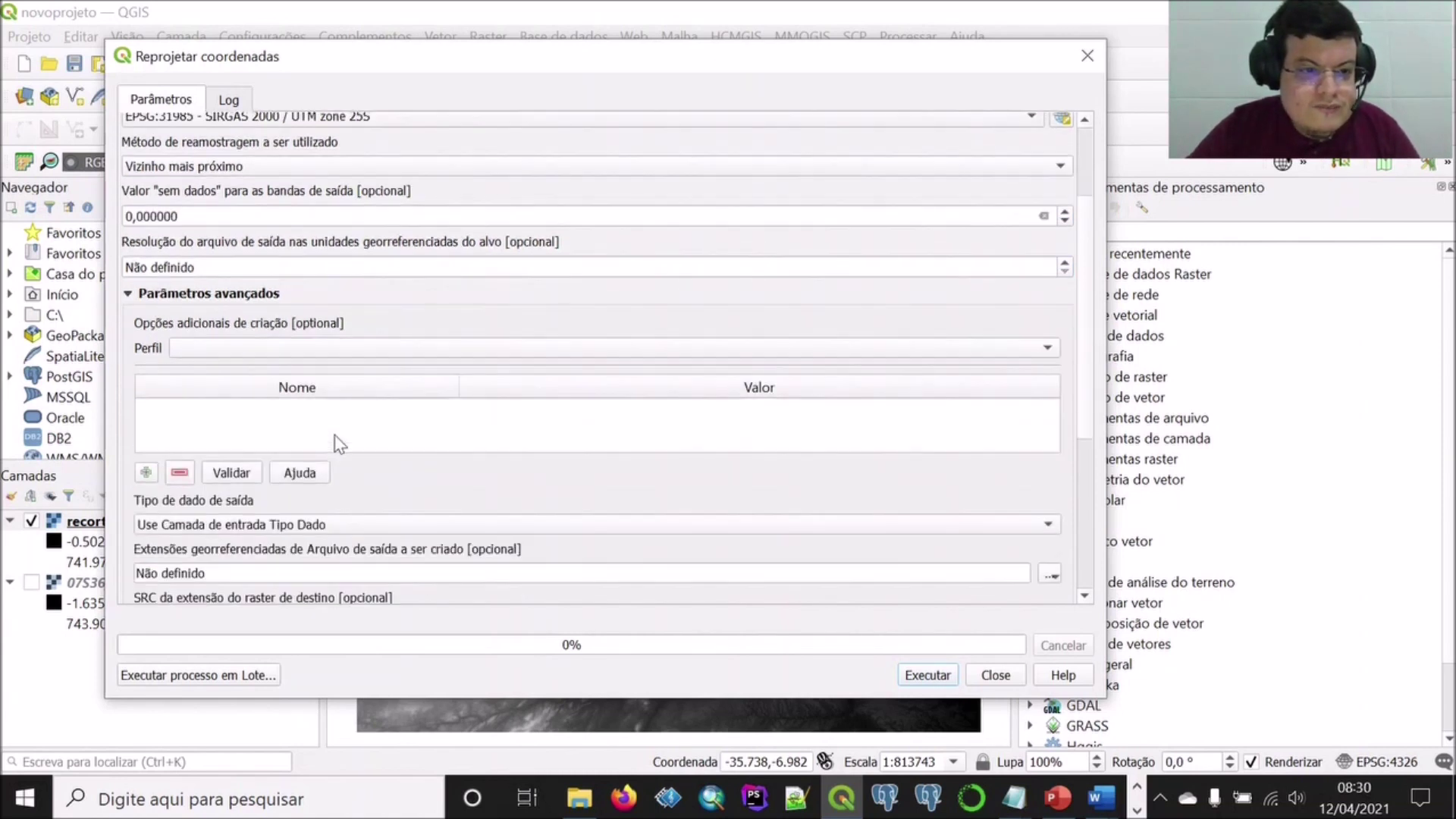
pyautogui.scroll(-1, 425, 523)
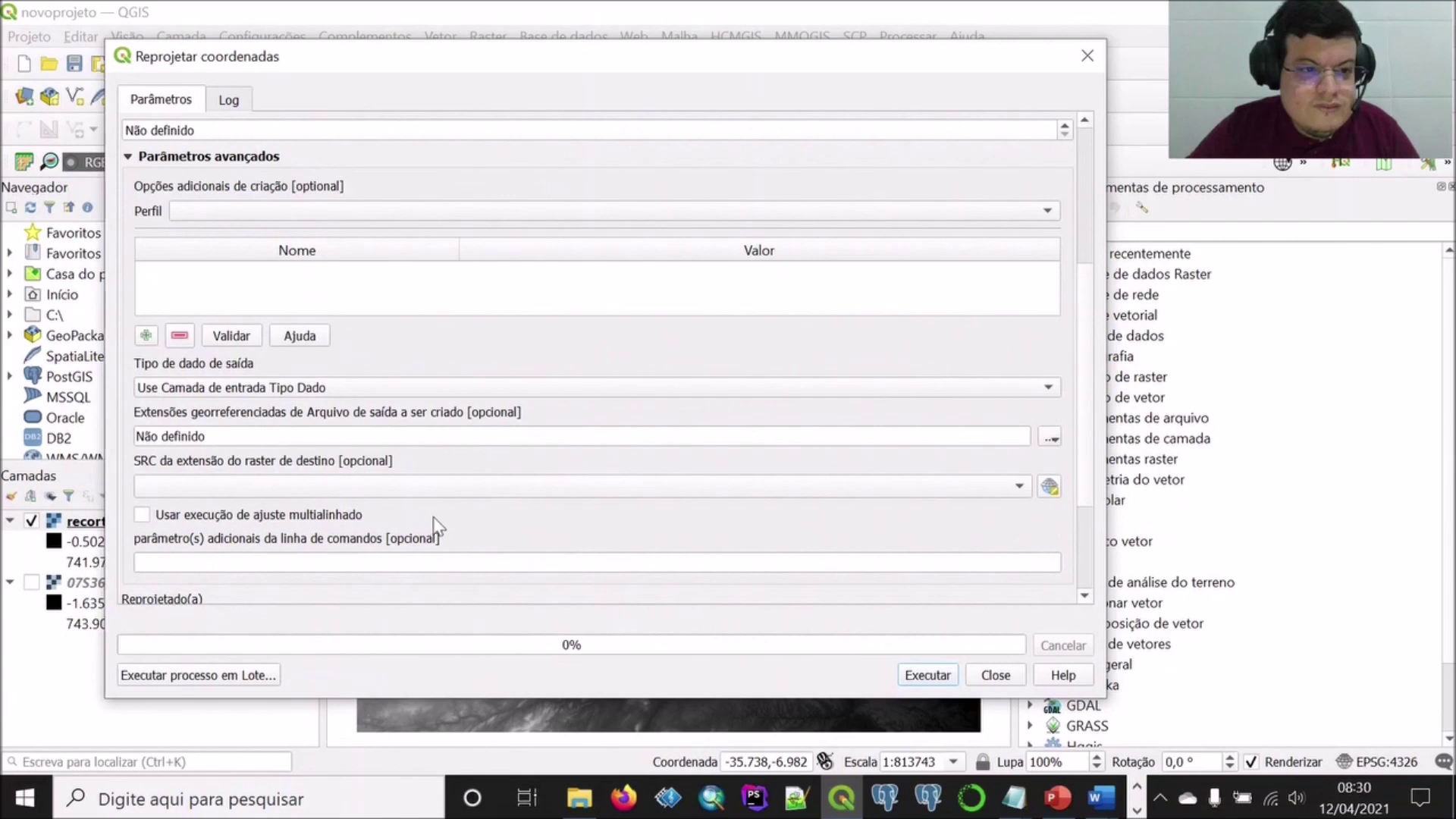
pyautogui.scroll(-2, 429, 521)
pyautogui.scroll(-1, 422, 539)
pyautogui.click(131, 487)
pyautogui.click(1064, 462)
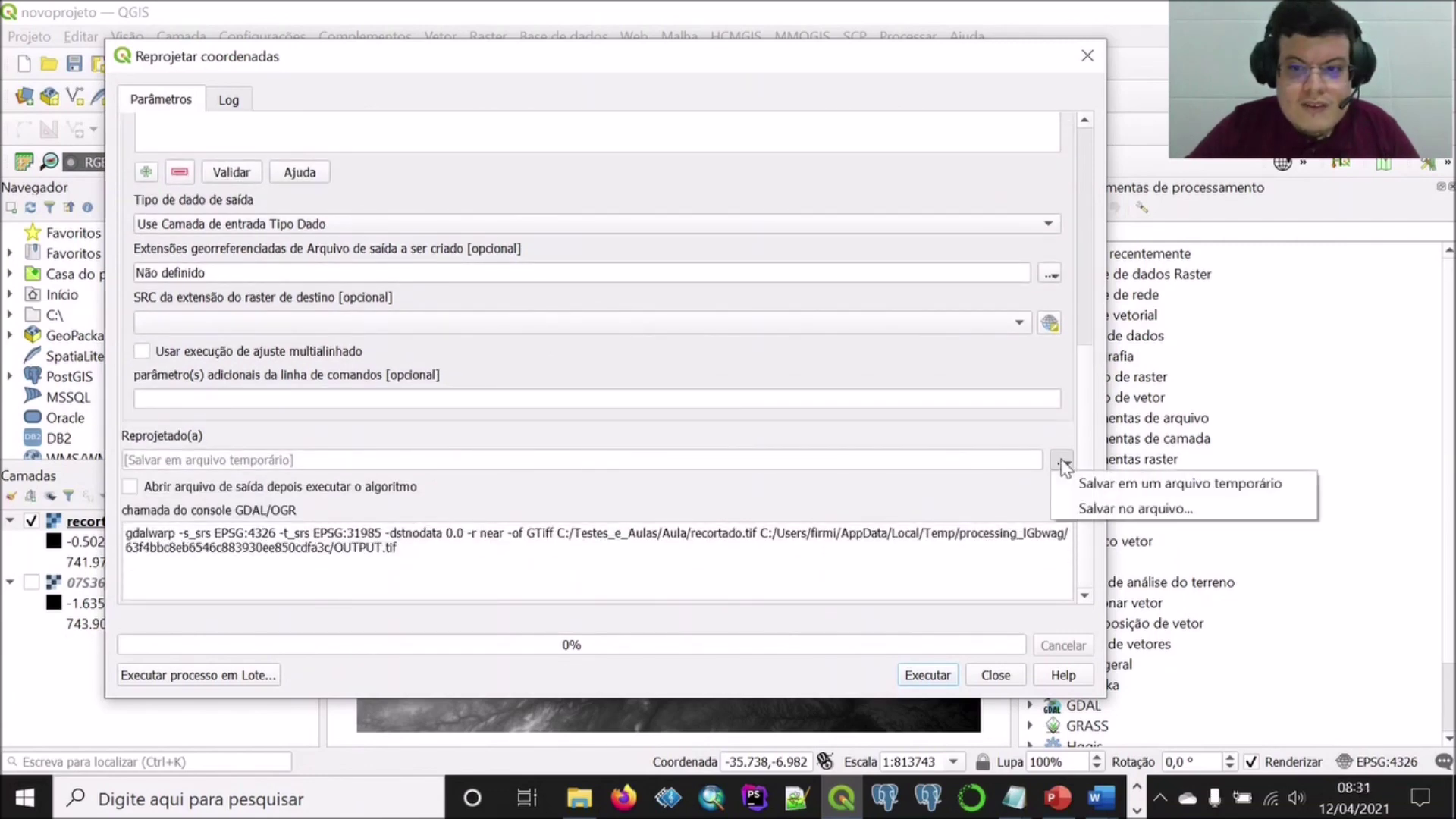
pyautogui.click(1081, 513)
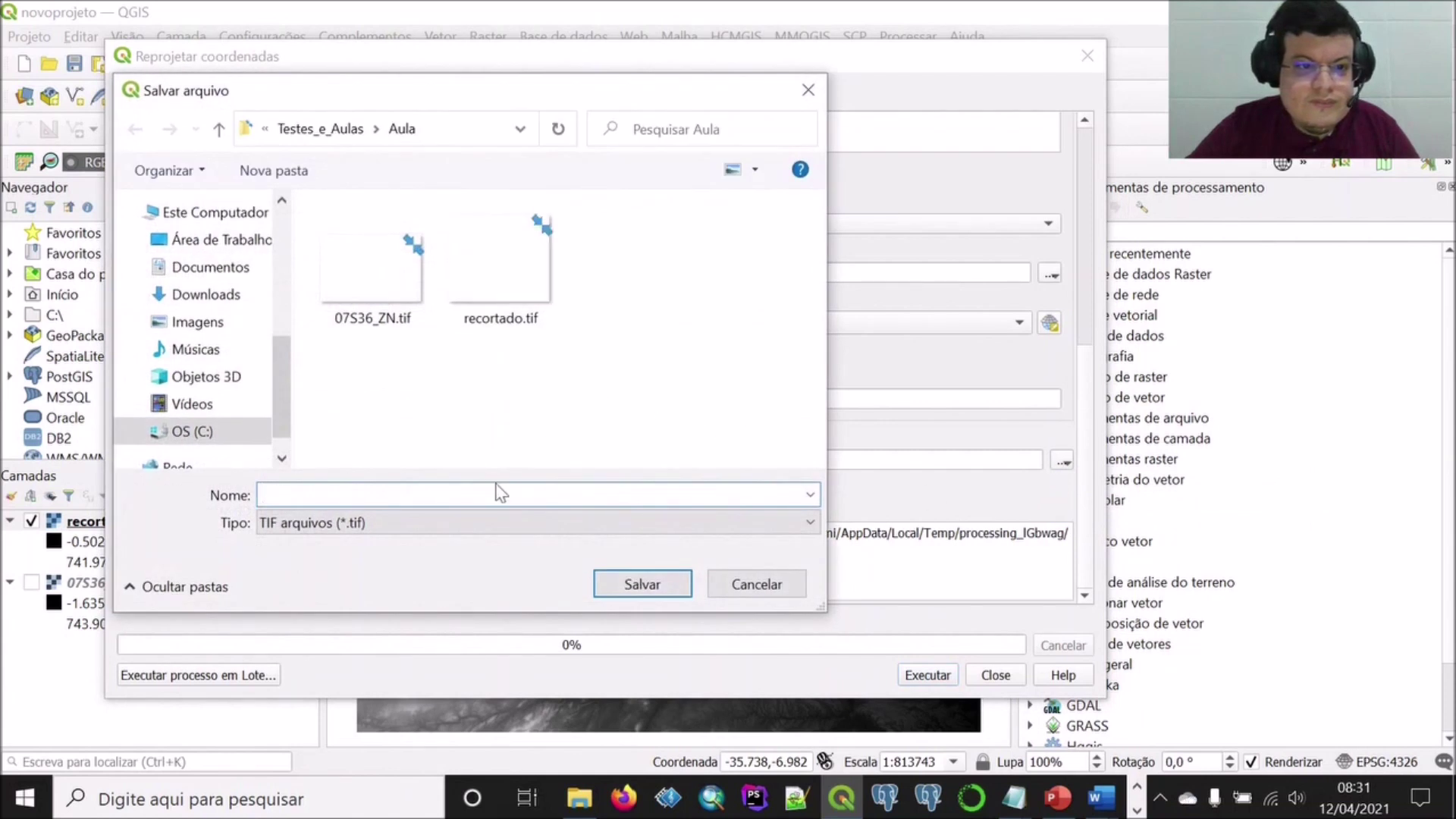
pyautogui.write('reco')
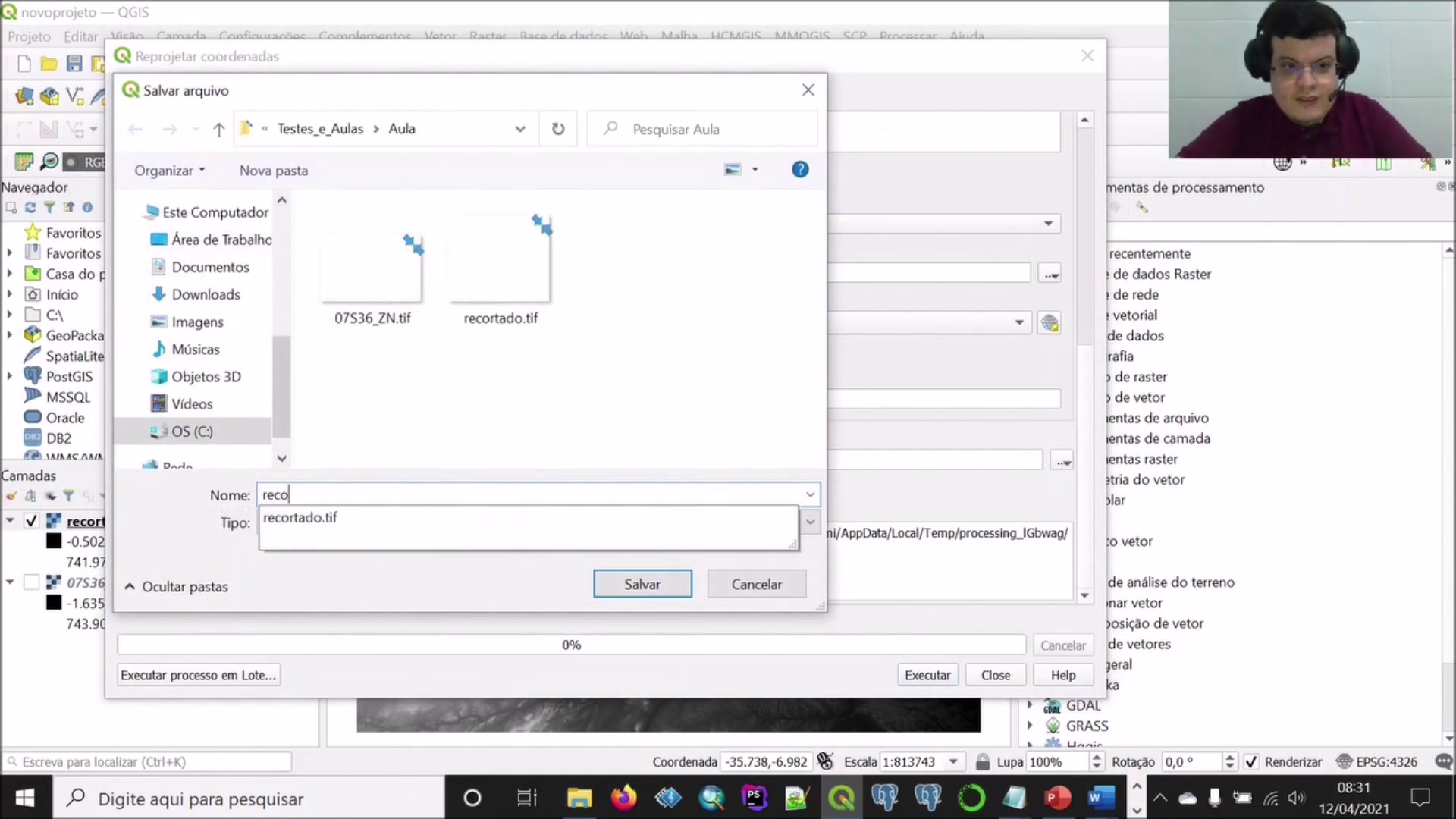
pyautogui.write('rt_reprojetado')
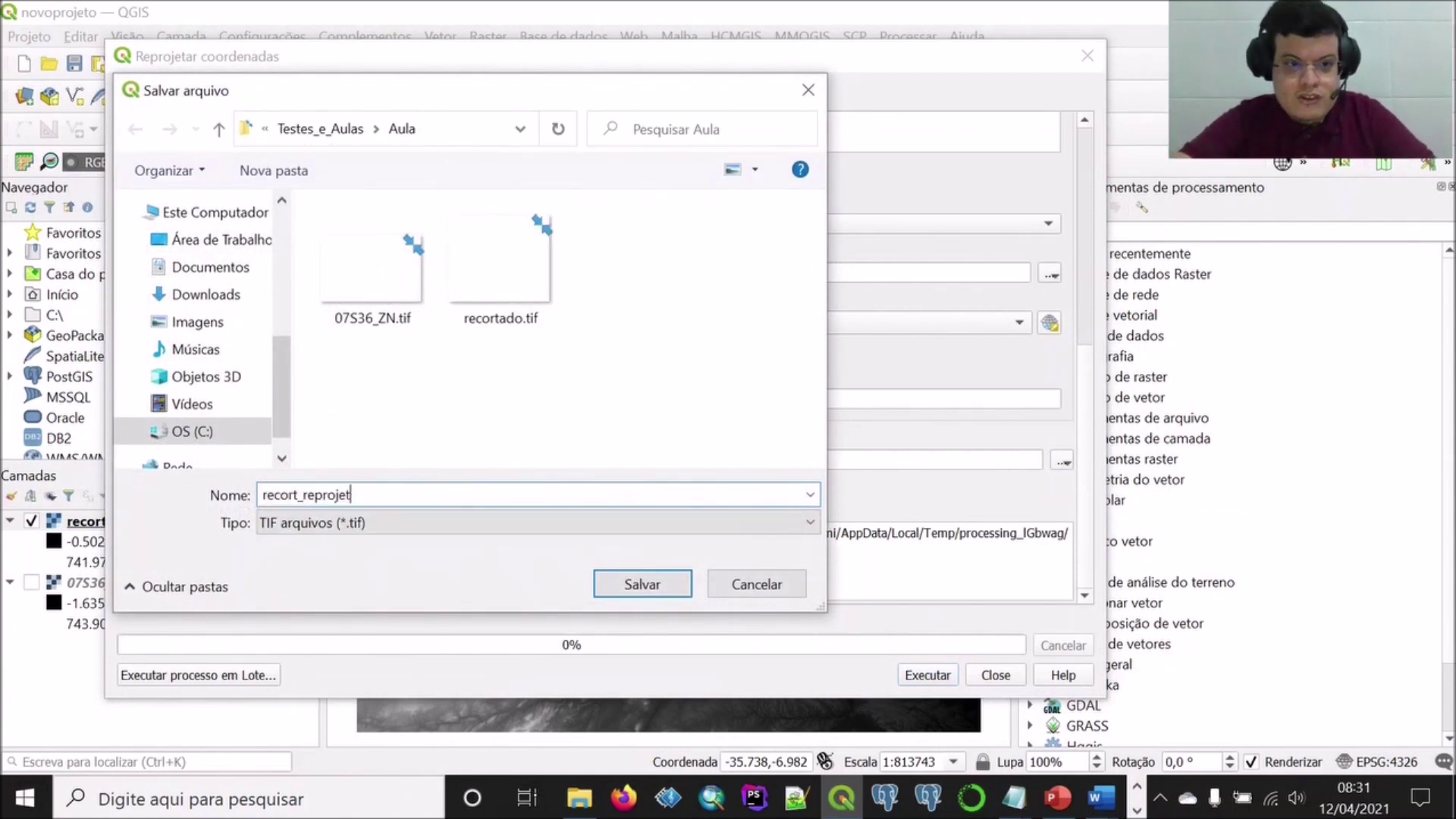
pyautogui.click(643, 589)
pyautogui.click(937, 677)
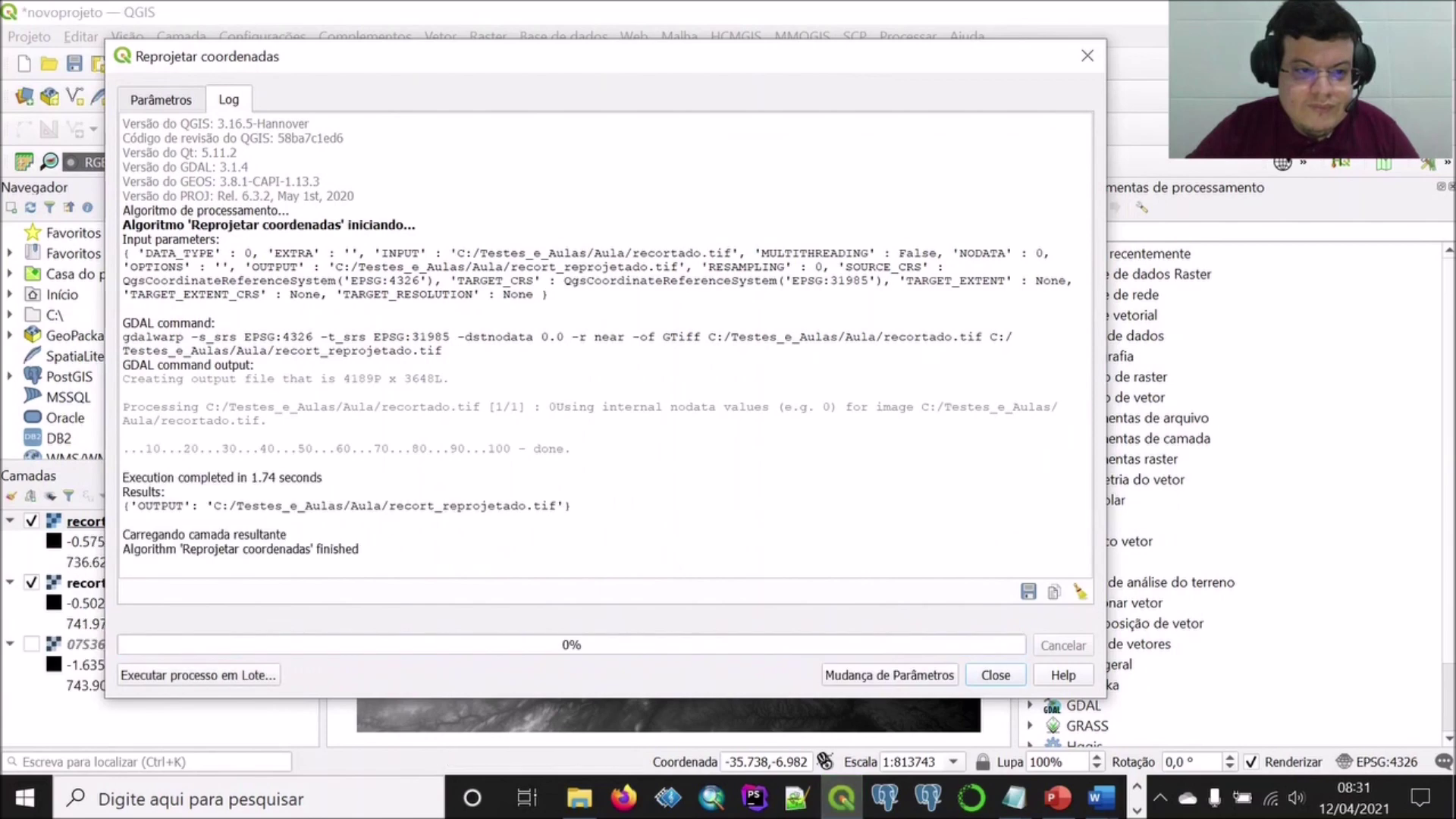
pyautogui.click(996, 675)
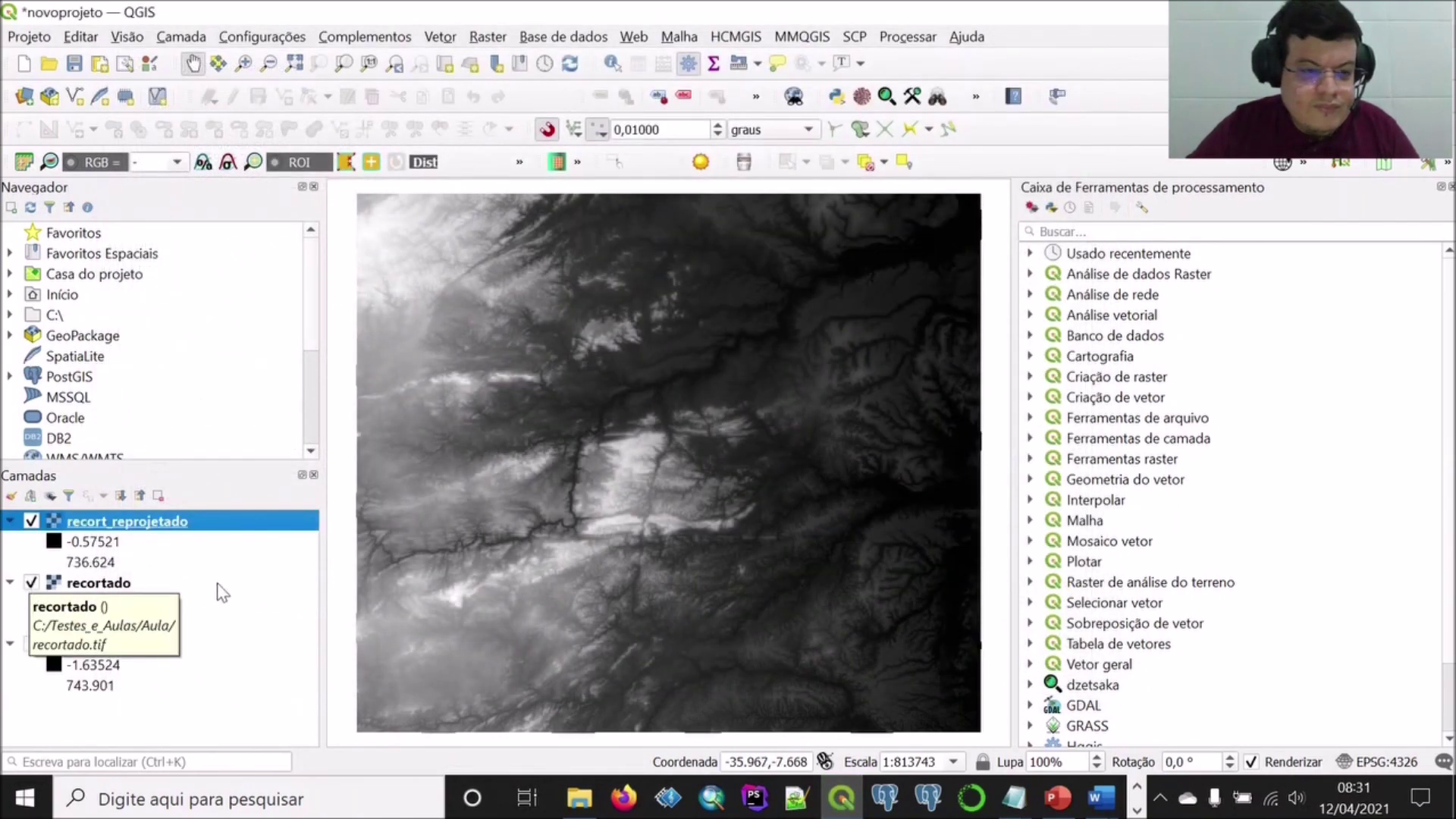
# Hide the recortado layer and set the project CRS to EPSG:31985 - SIRGAS 2000 / UTM zone 25S.
pyautogui.click(31, 583)
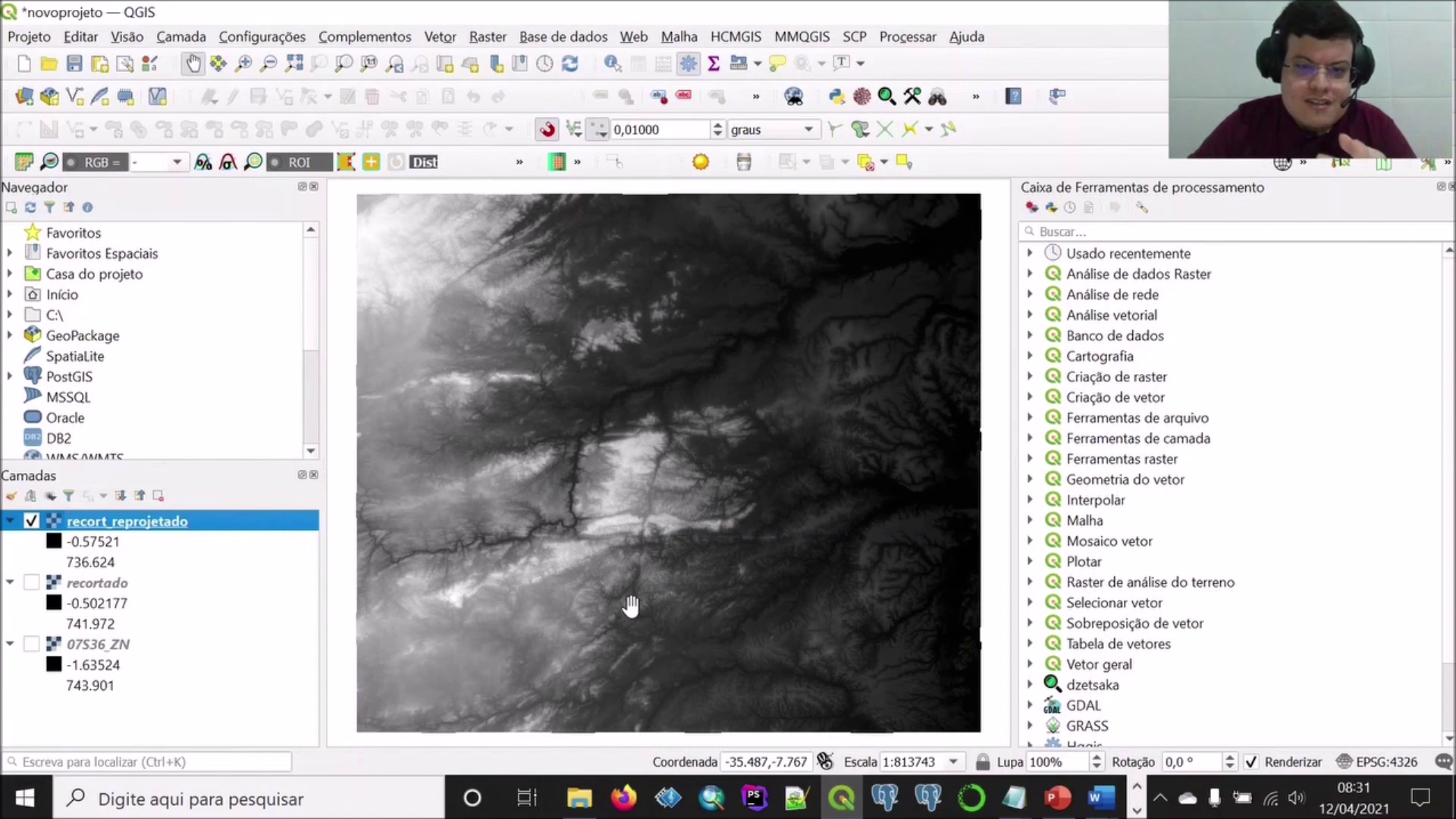
pyautogui.click(1358, 762)
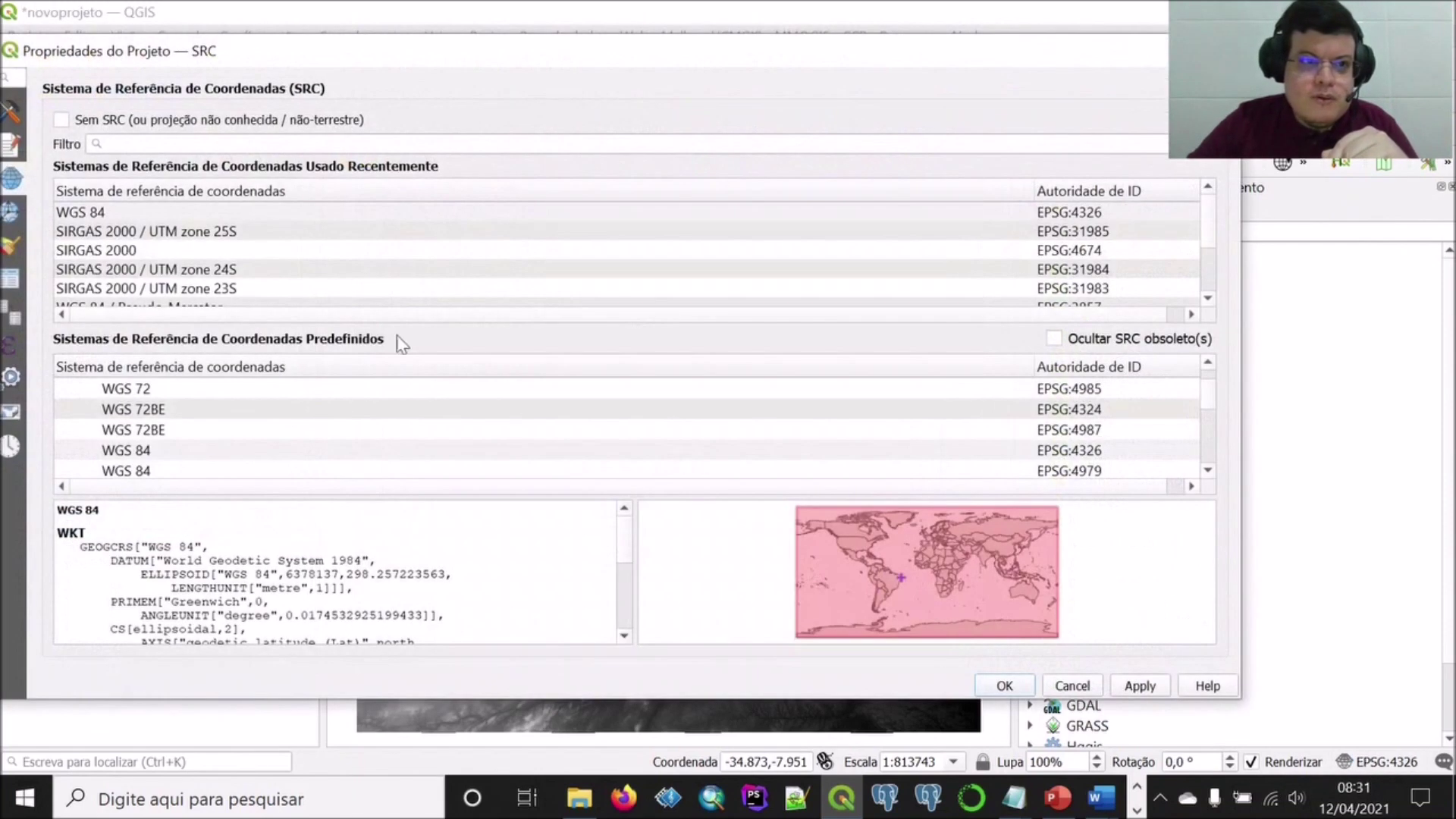
pyautogui.click(182, 231)
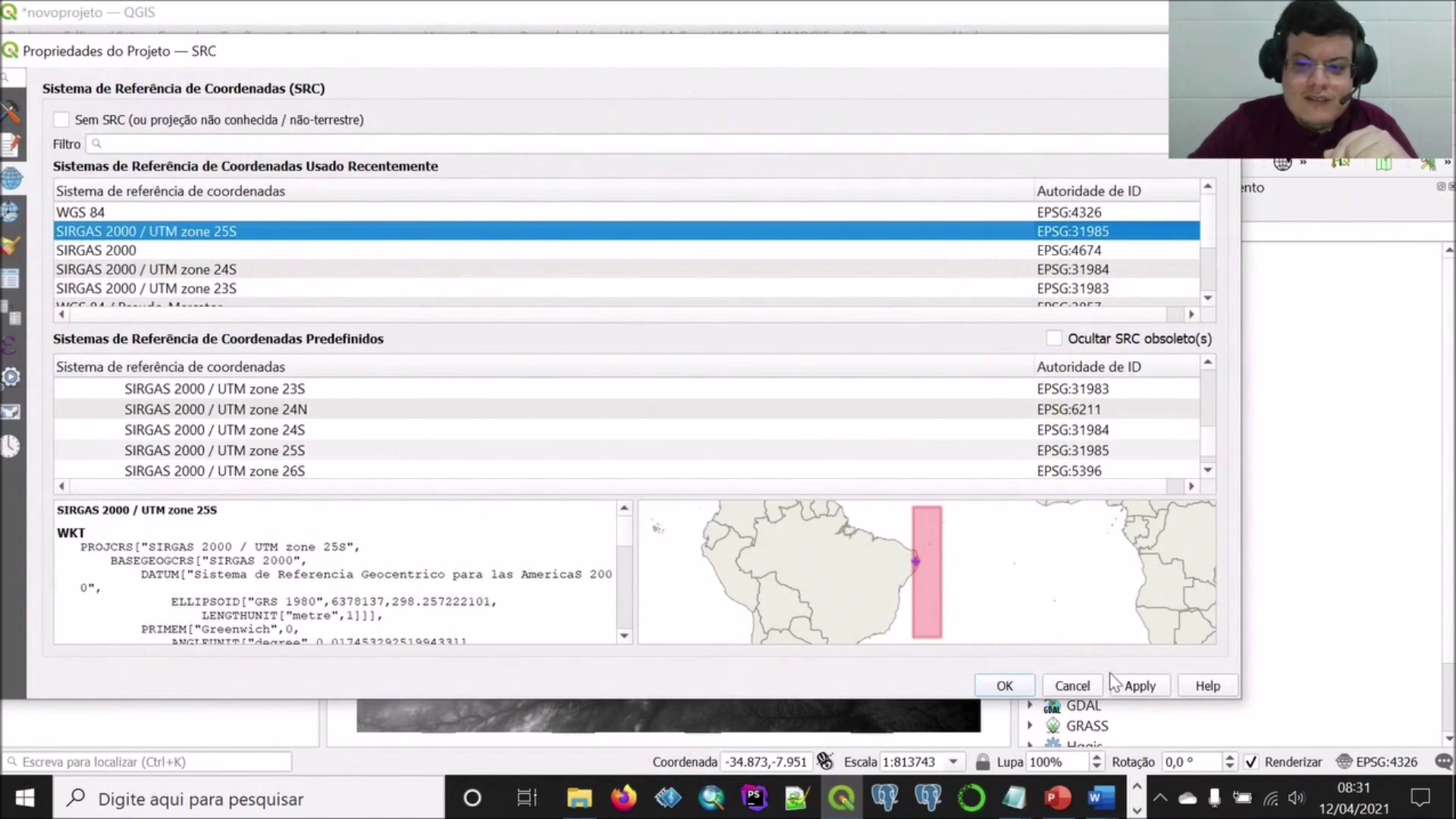
pyautogui.click(1135, 686)
pyautogui.click(1004, 686)
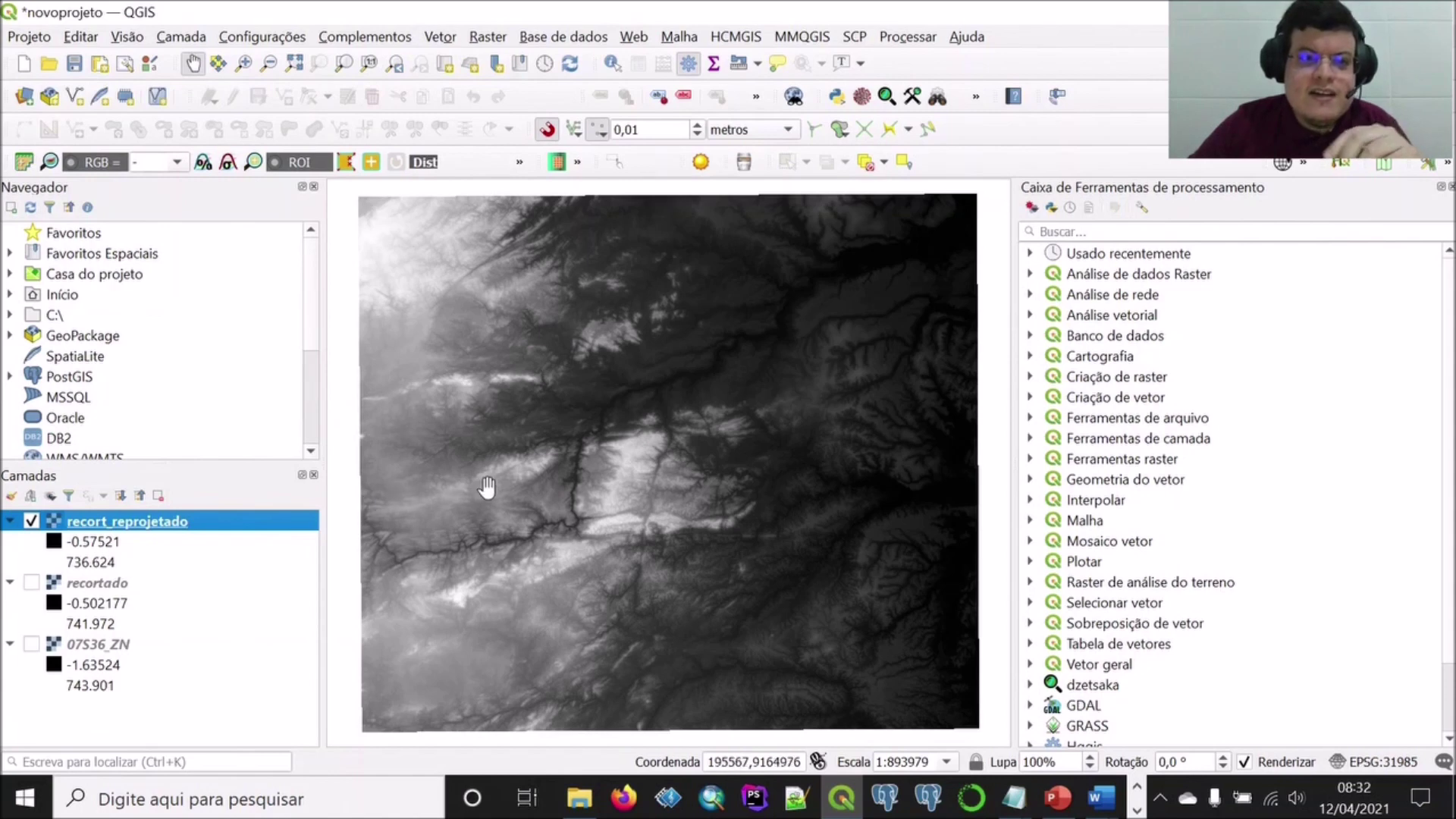
# Save the project and look through the SAGA tool groups in the processing toolbox.
pyautogui.click(74, 63)
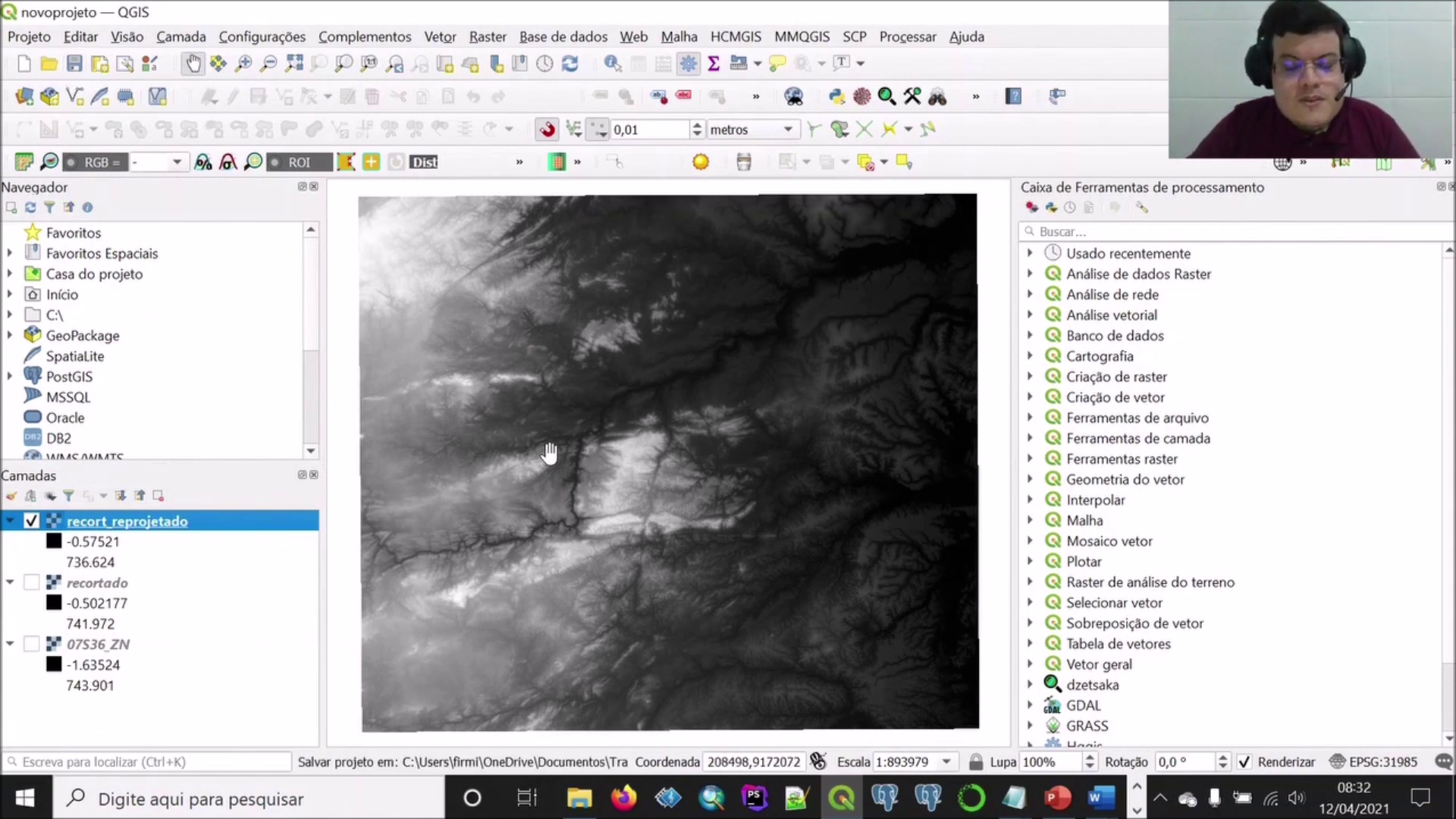
pyautogui.scroll(-2, 1231, 474)
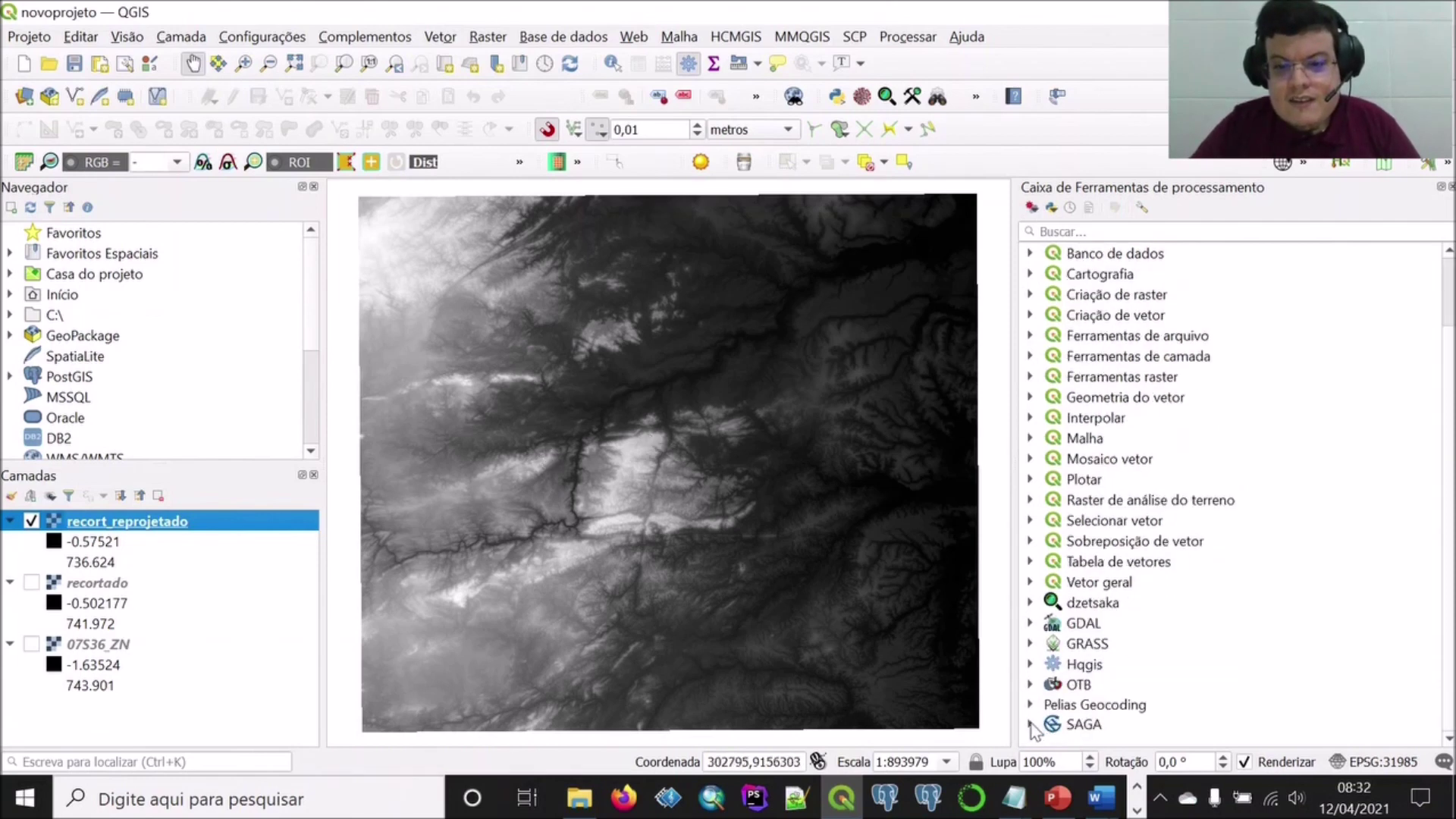
pyautogui.doubleClick(1053, 725)
pyautogui.scroll(-4, 1053, 725)
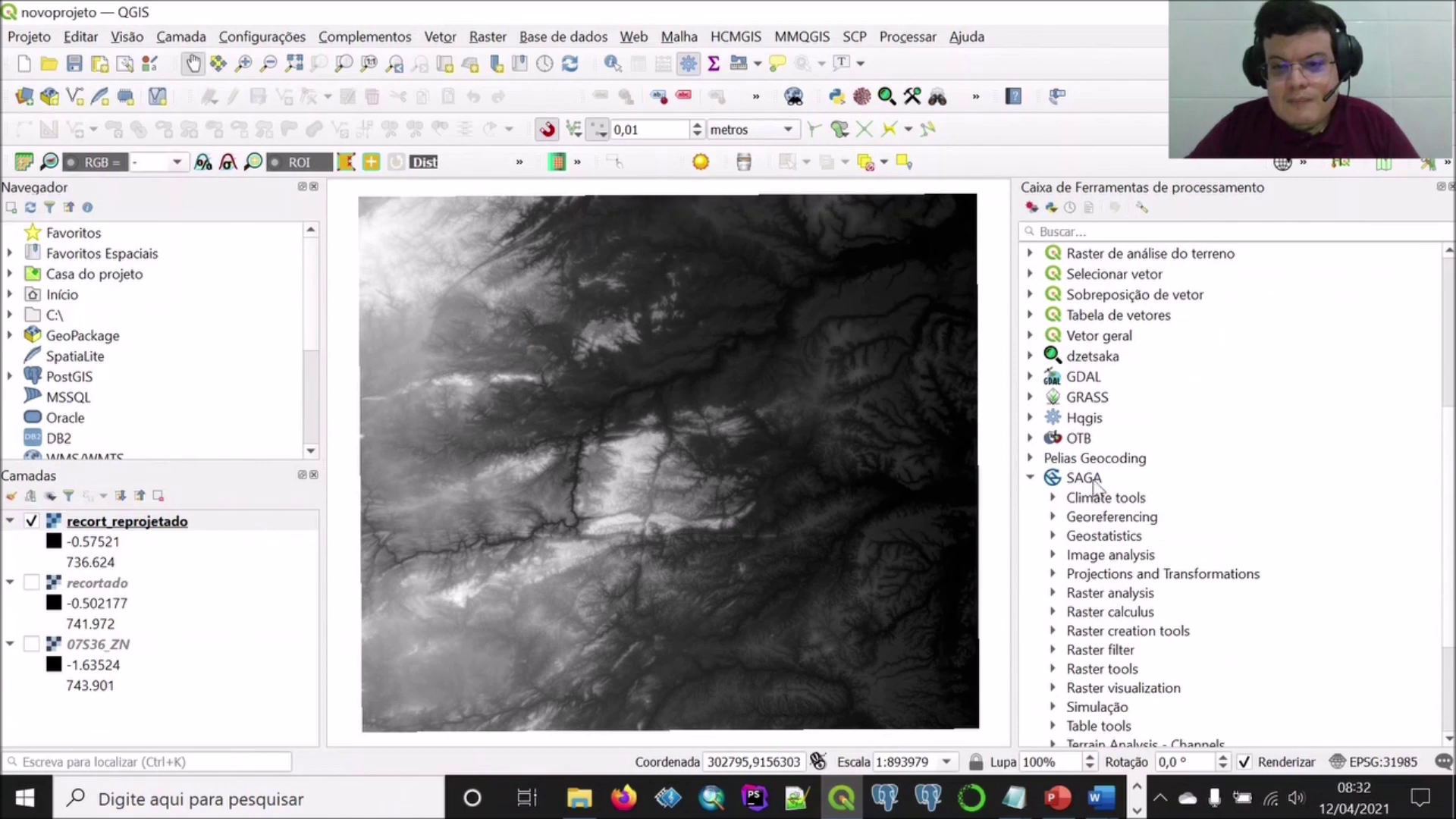
pyautogui.scroll(-3, 1089, 508)
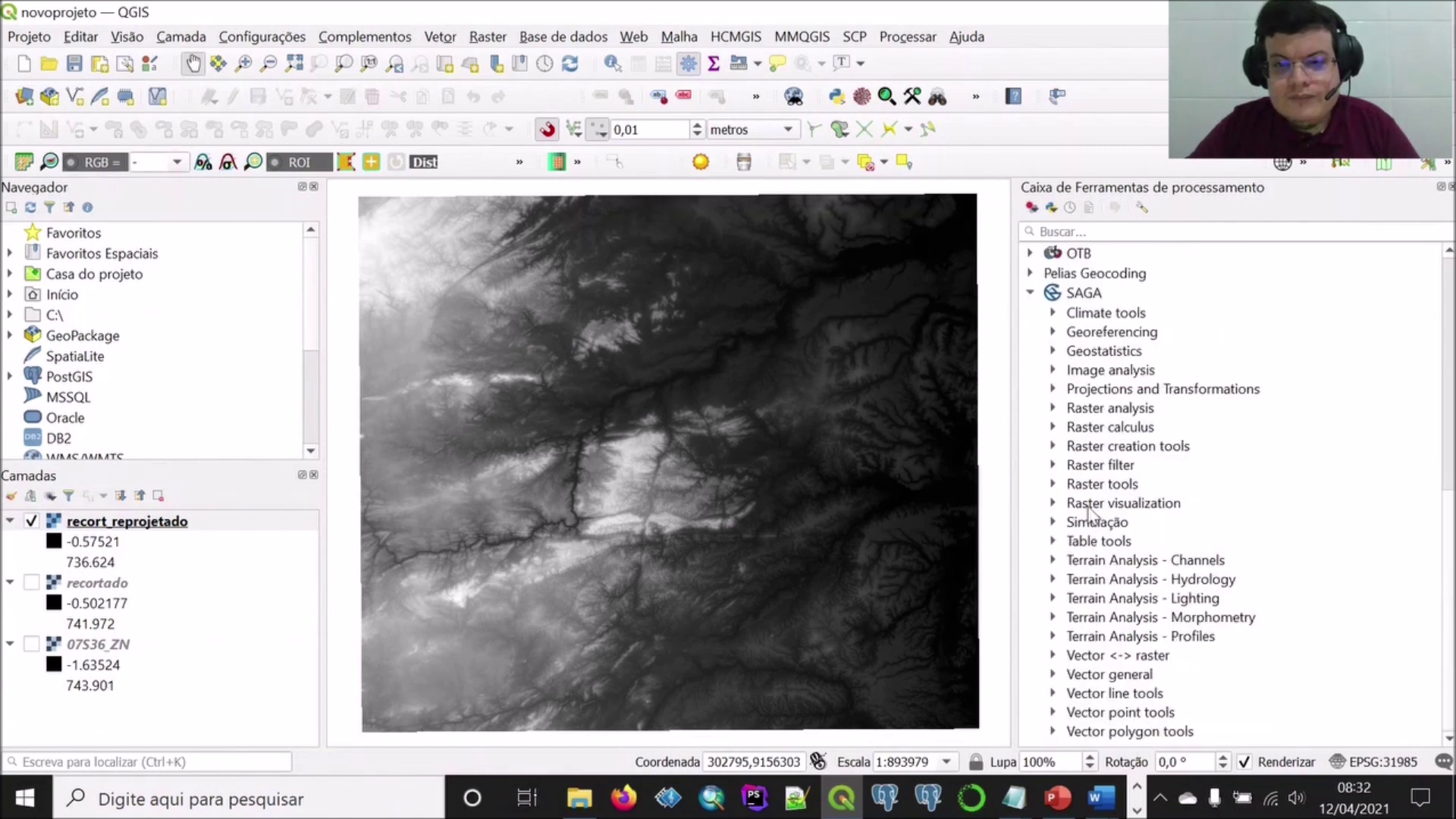
pyautogui.scroll(5, 1089, 516)
pyautogui.scroll(4, 1090, 516)
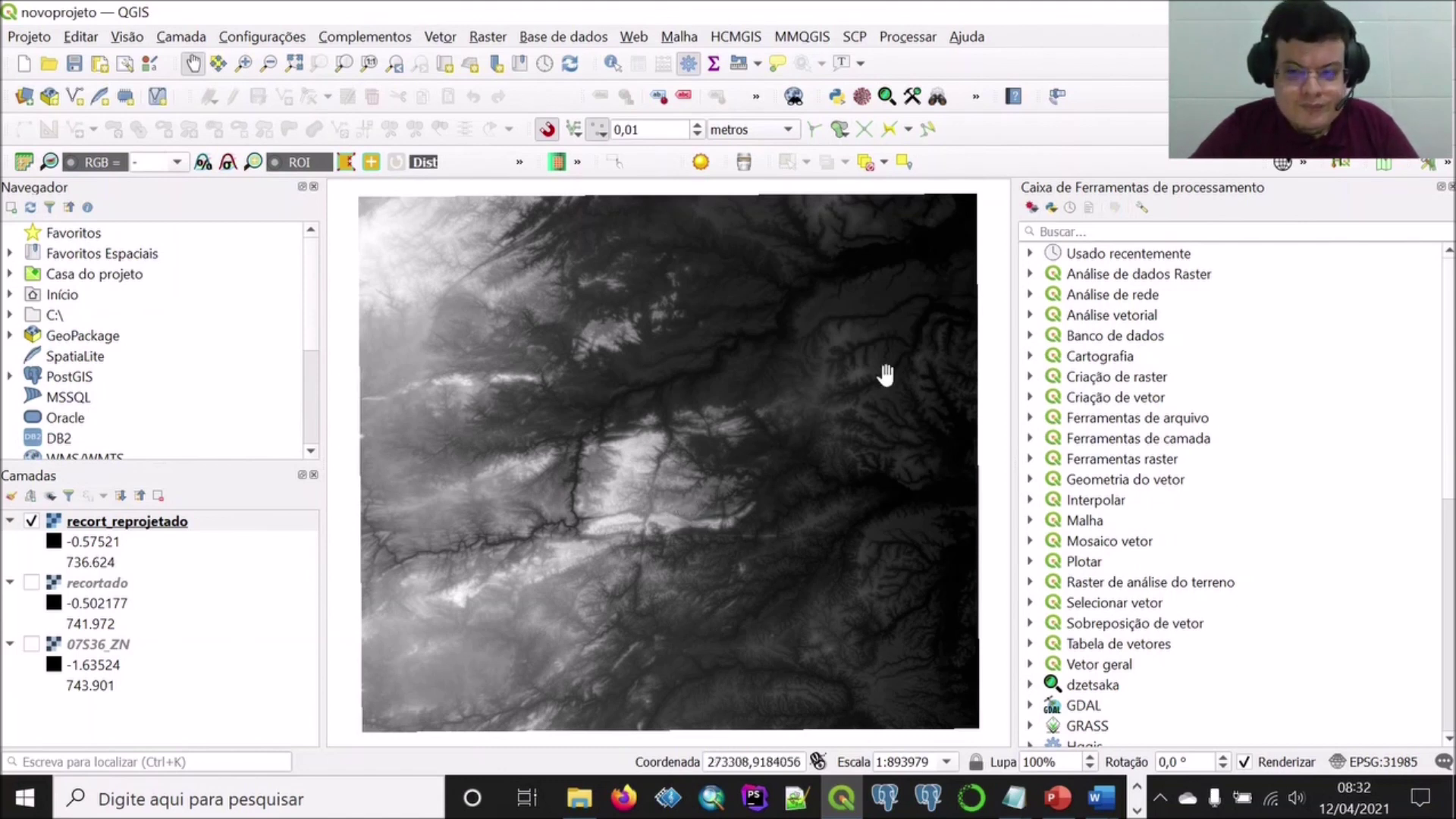
# Open the SAGA Fill sinks (wang & liu) tool for recort_reprojetado and turn off automatic loading of all three outputs.
pyautogui.click(1048, 233)
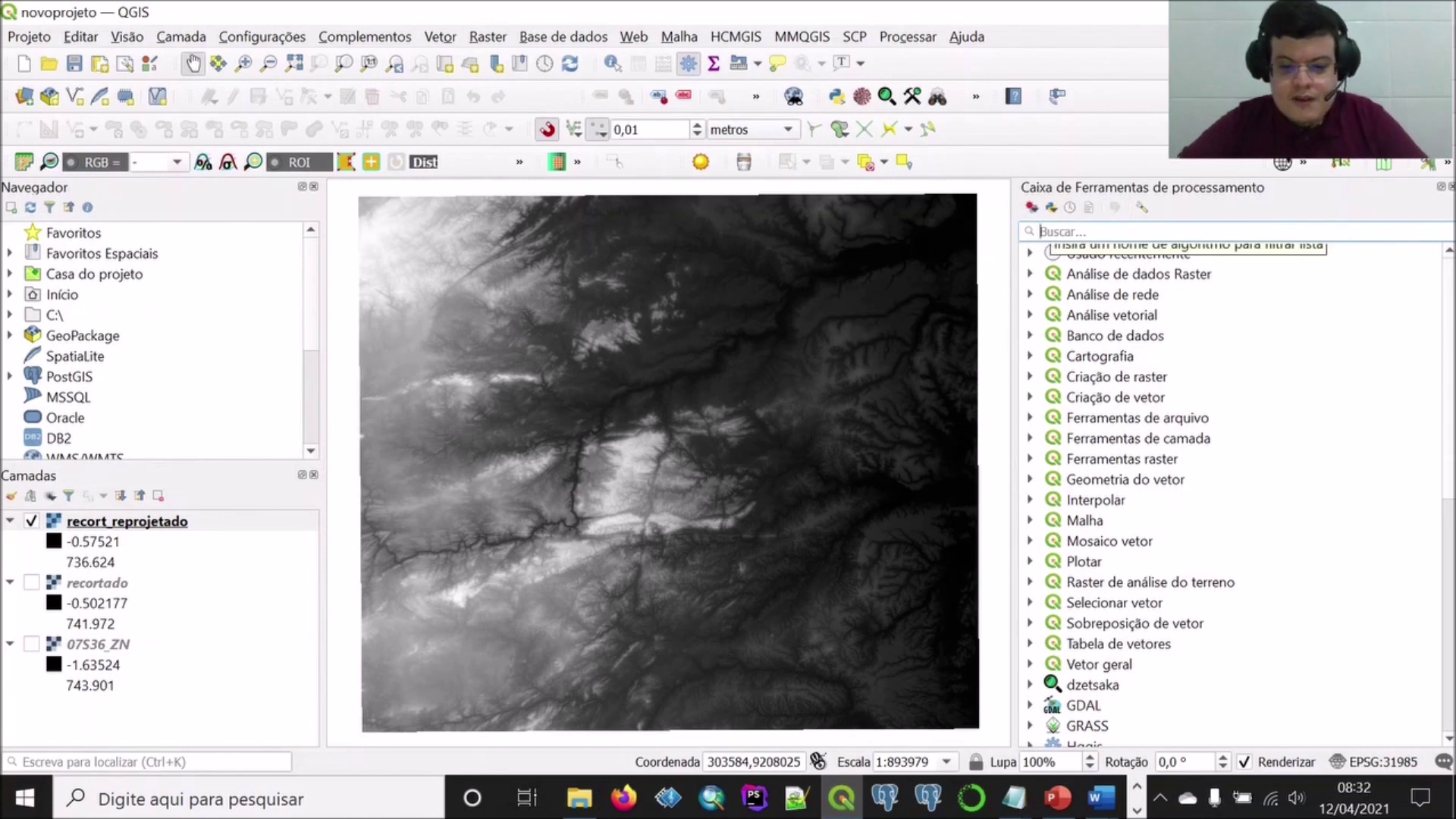
pyautogui.write('fill')
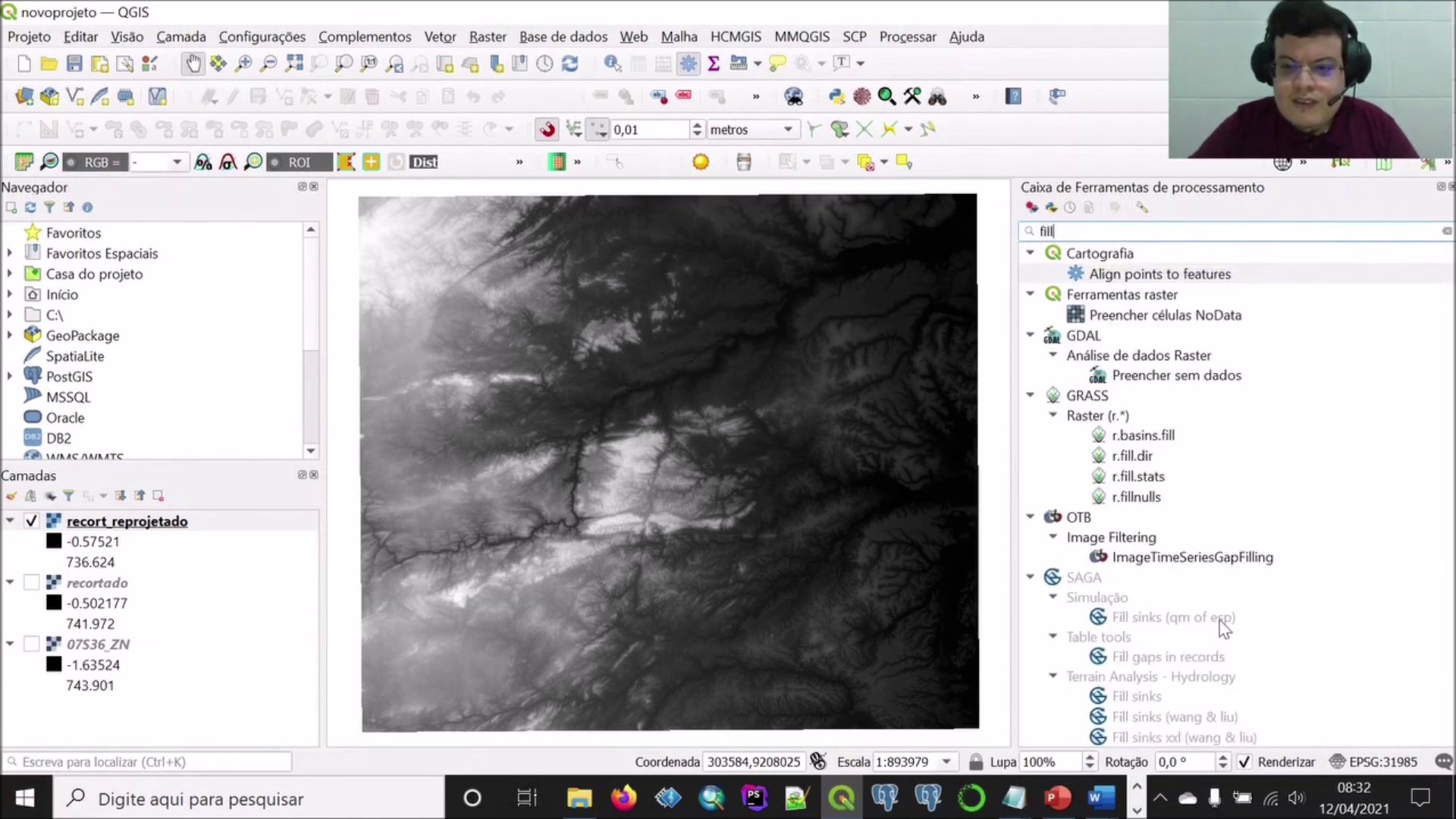
pyautogui.doubleClick(1193, 718)
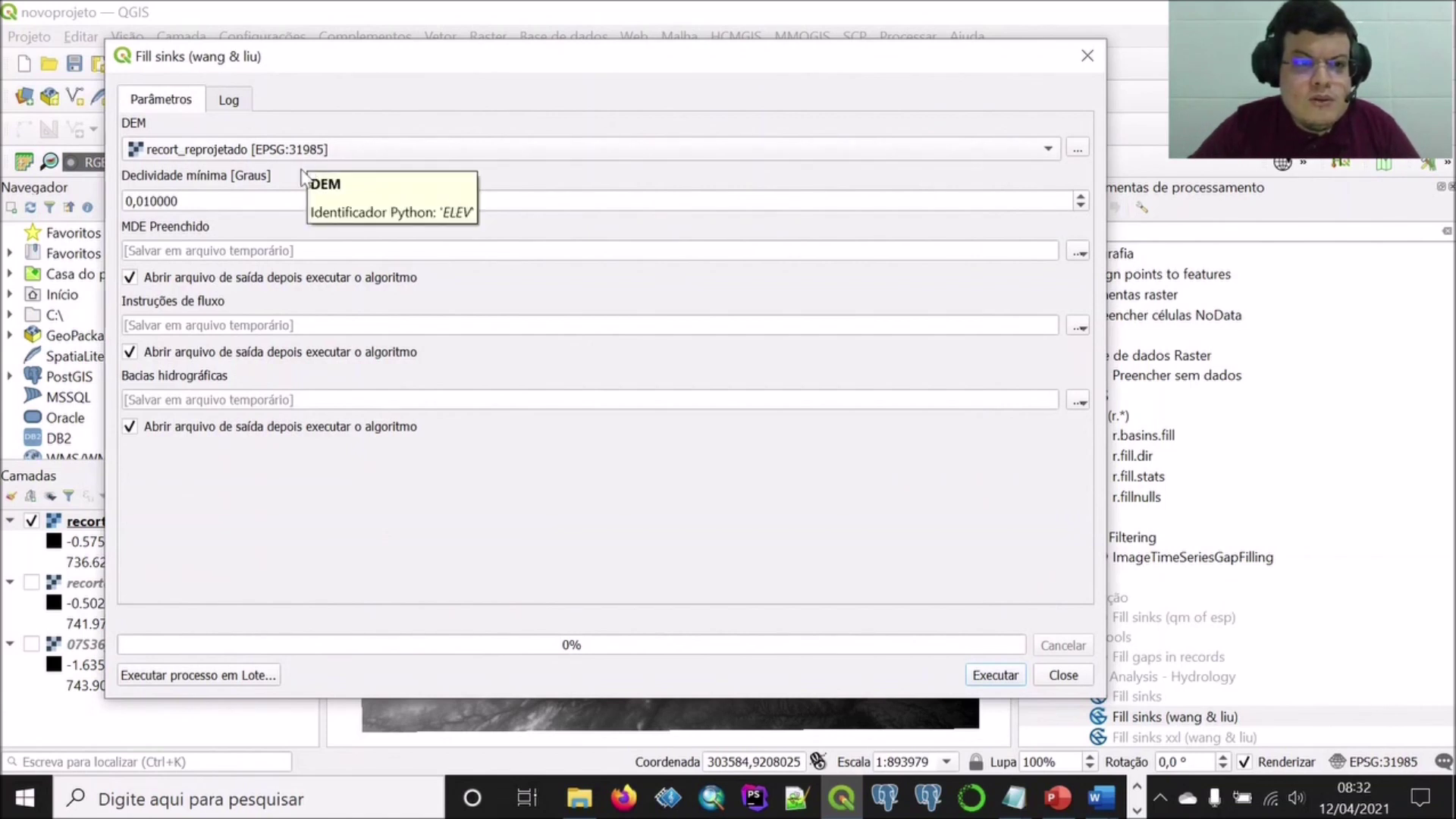
pyautogui.click(129, 278)
pyautogui.click(130, 352)
pyautogui.click(130, 430)
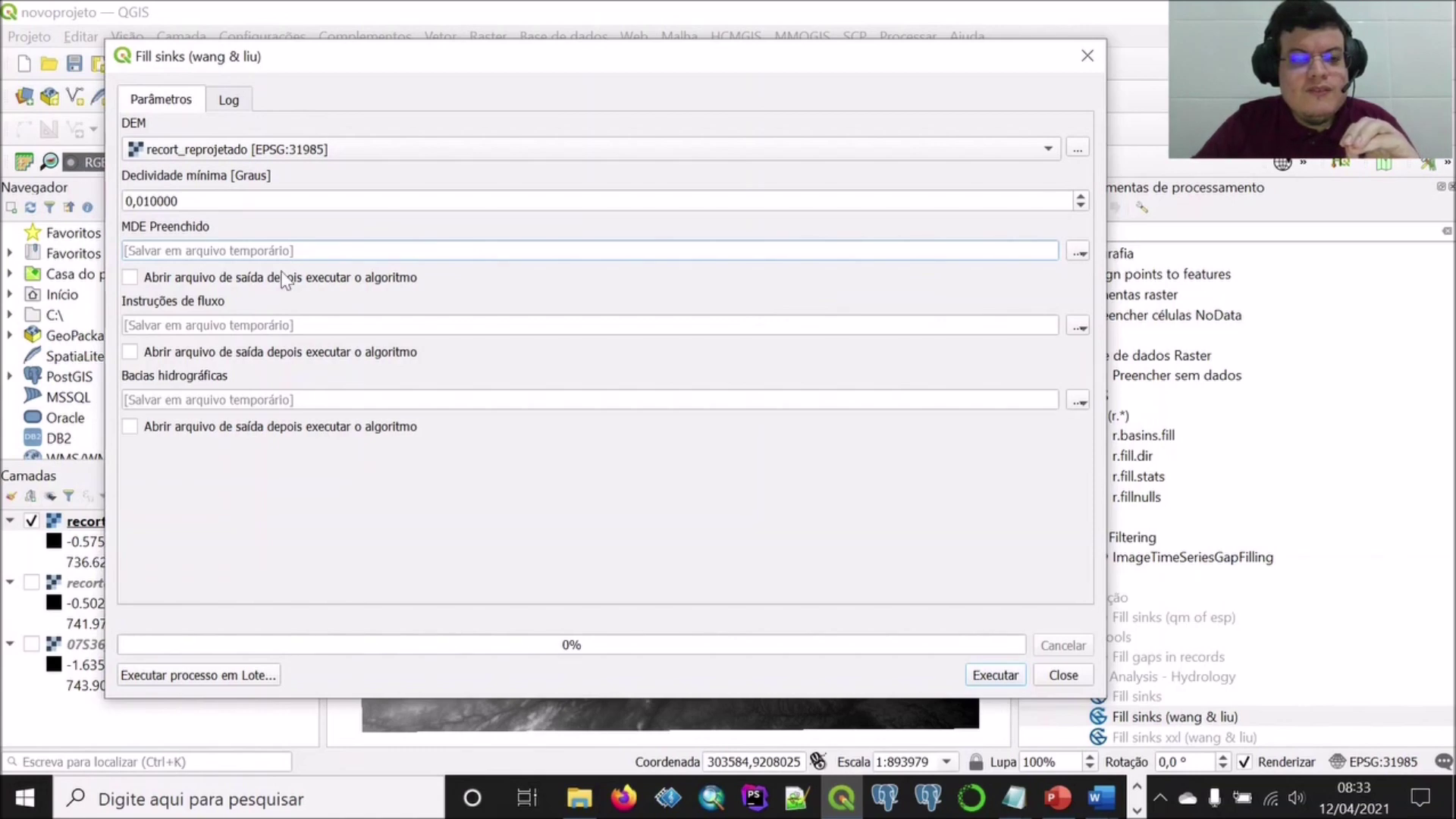
# Set the filled DEM output to fill.sdat in the Testes_e_Aulas/Aula folder without automatic loading and run Fill sinks.
pyautogui.click(1079, 252)
pyautogui.click(1083, 299)
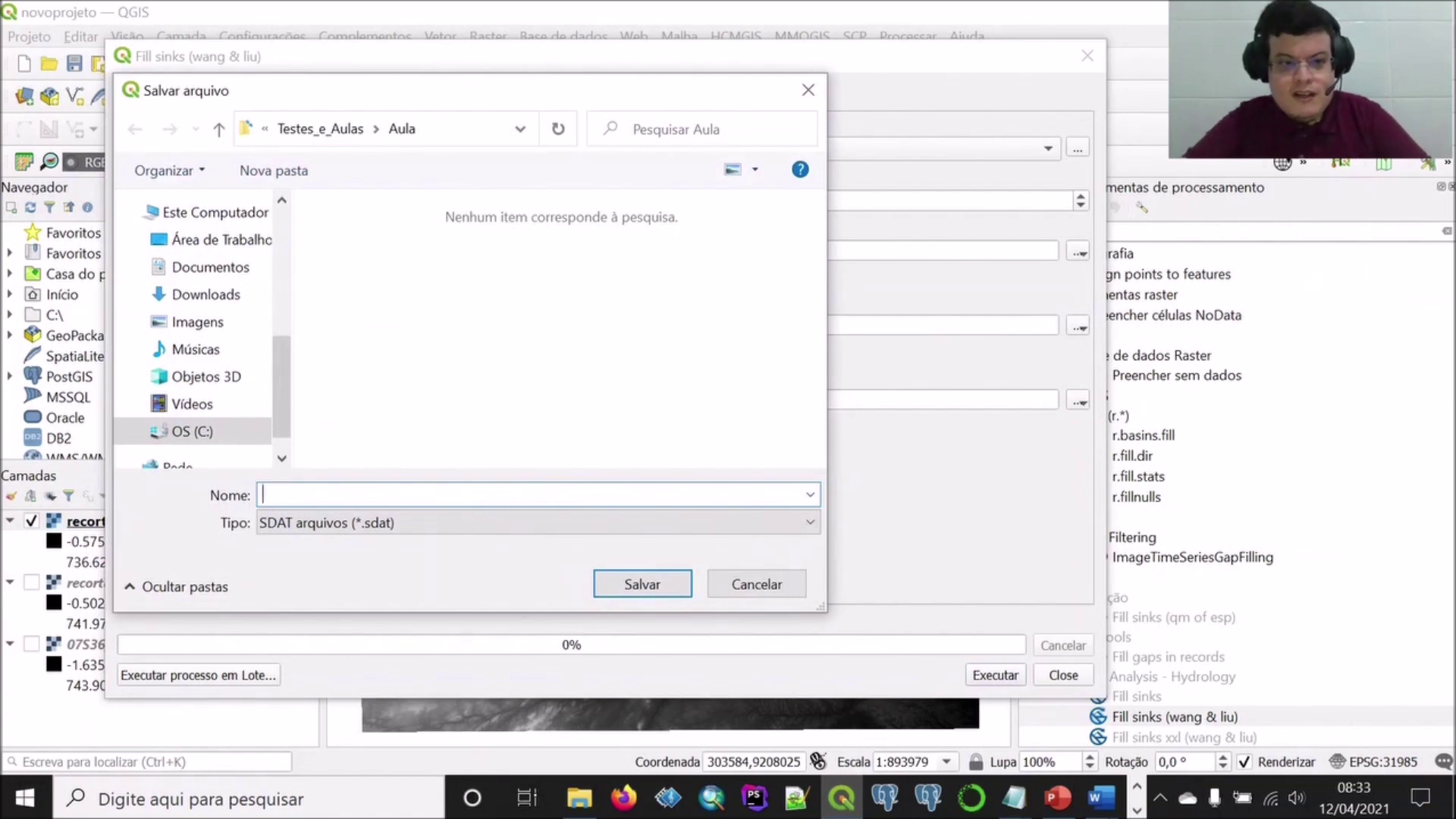
pyautogui.write('fill')
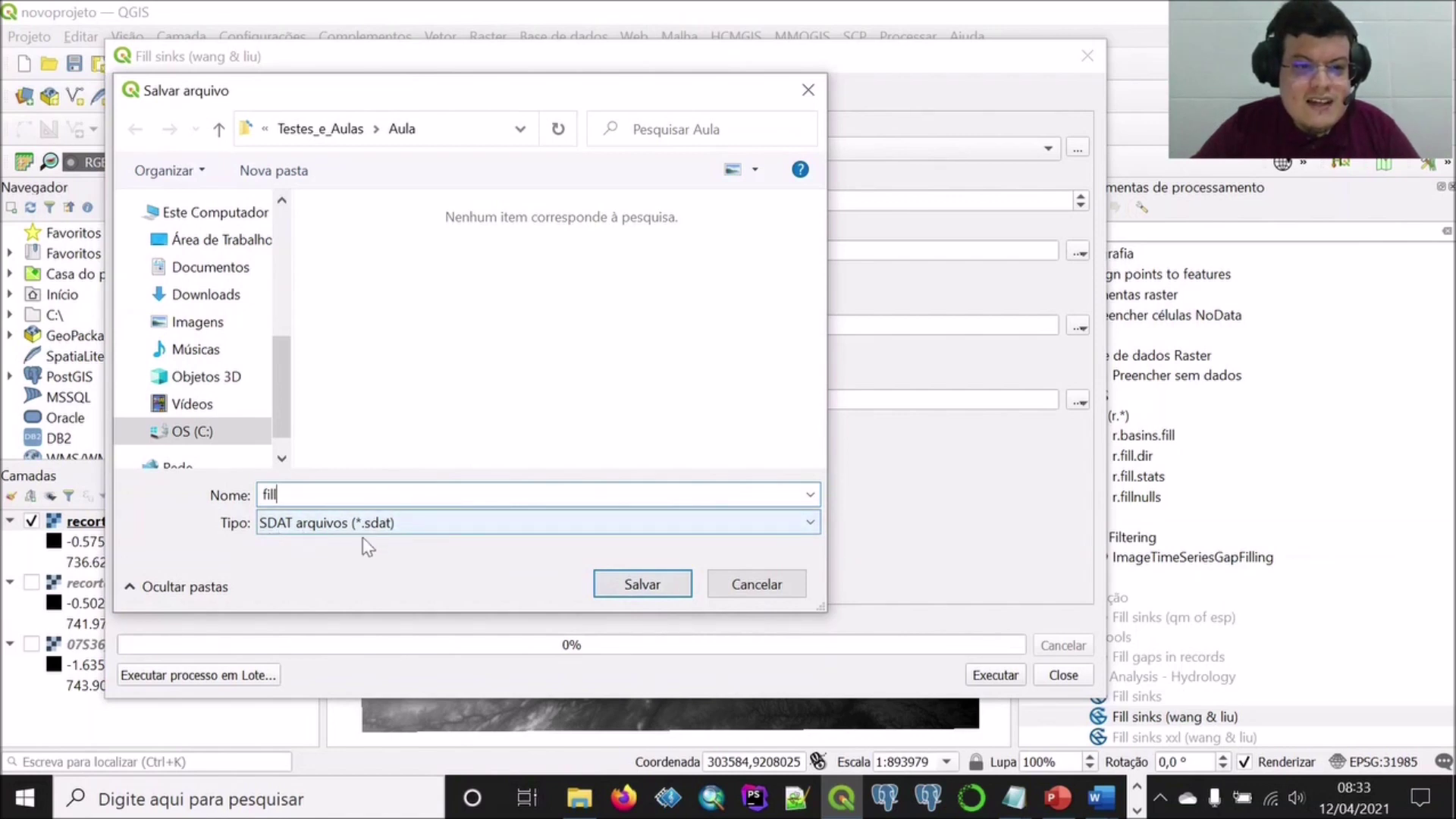
pyautogui.click(621, 584)
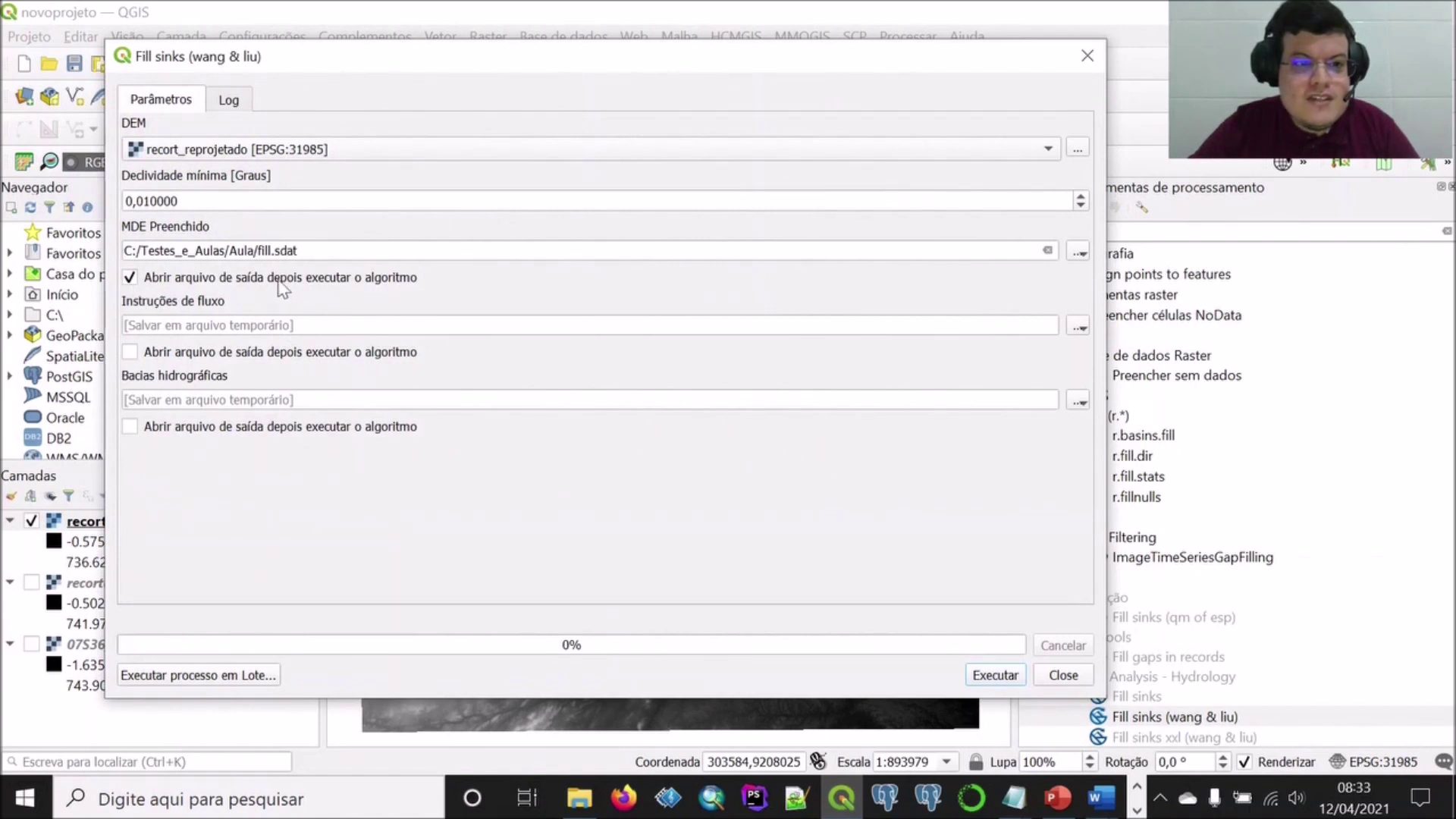
pyautogui.click(183, 282)
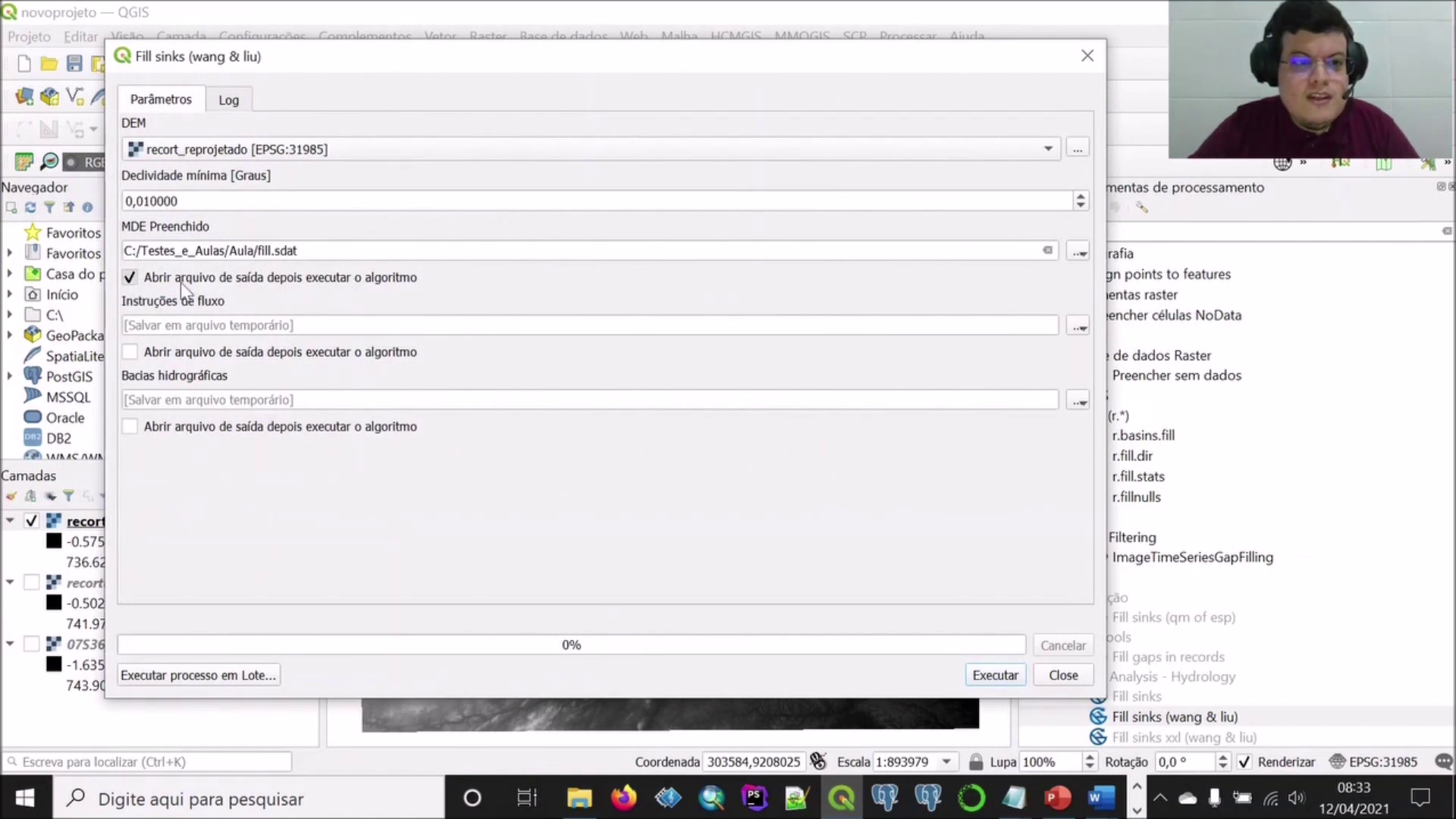
pyautogui.click(994, 676)
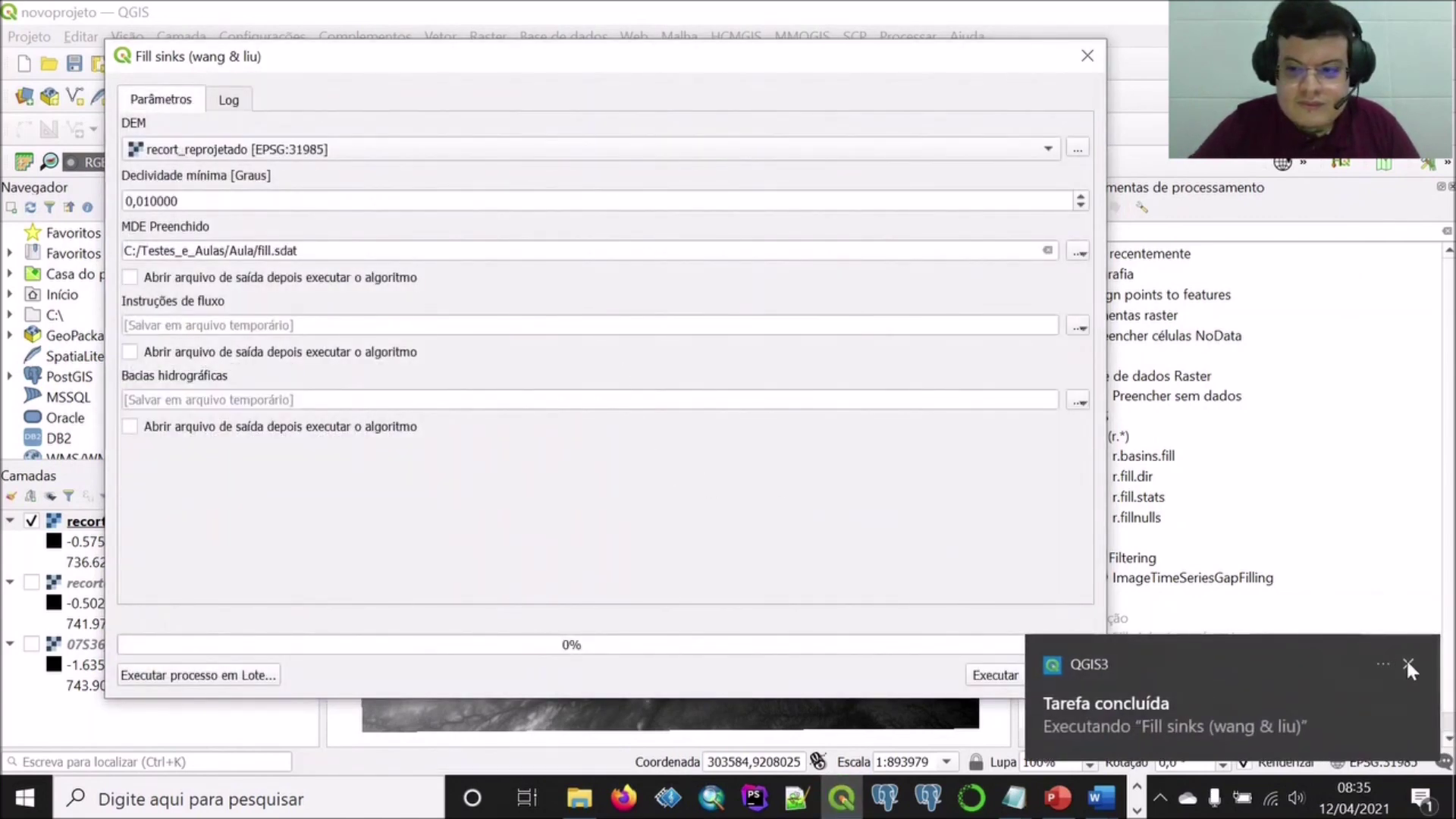
pyautogui.click(1409, 666)
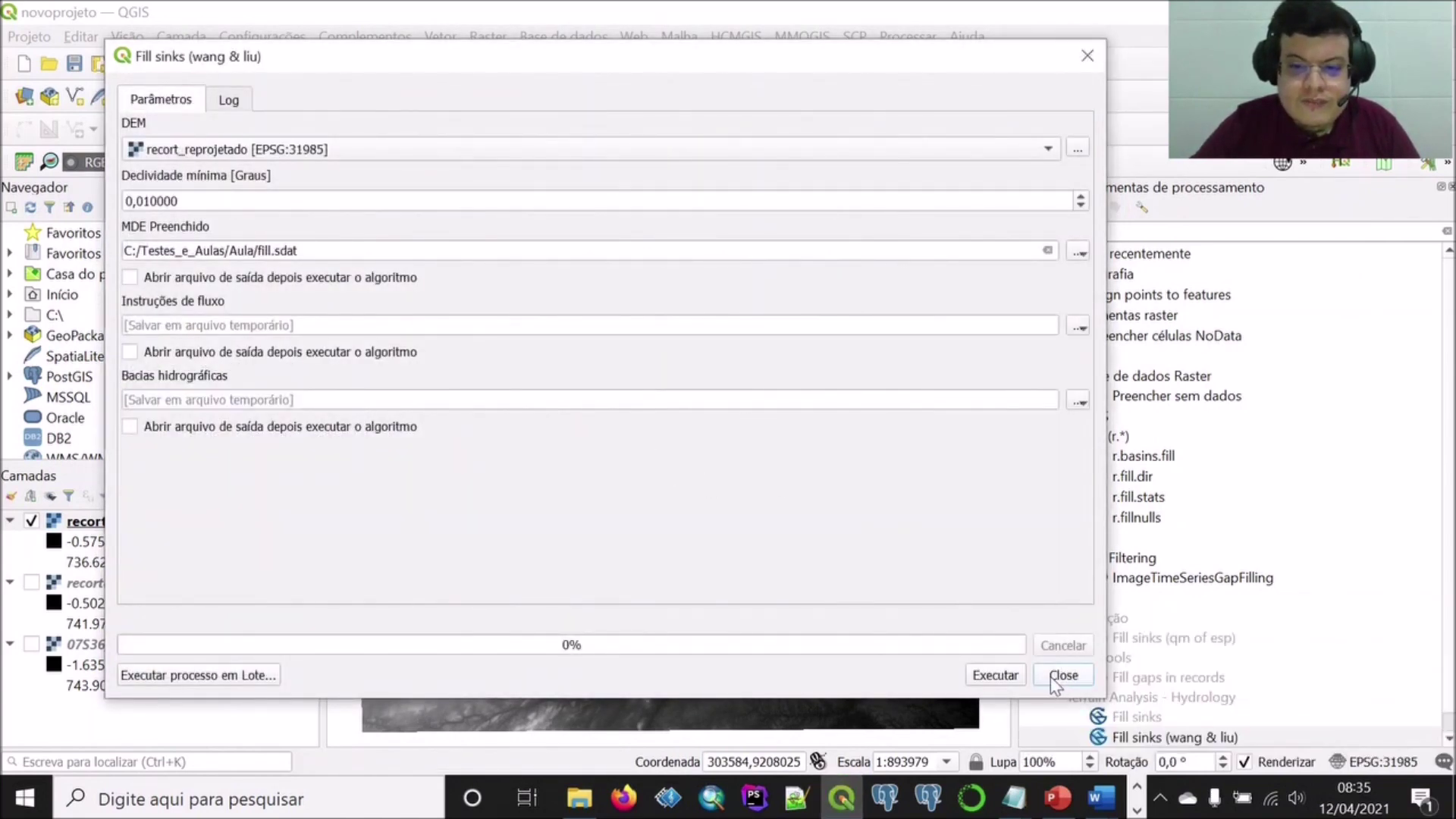
pyautogui.click(1054, 677)
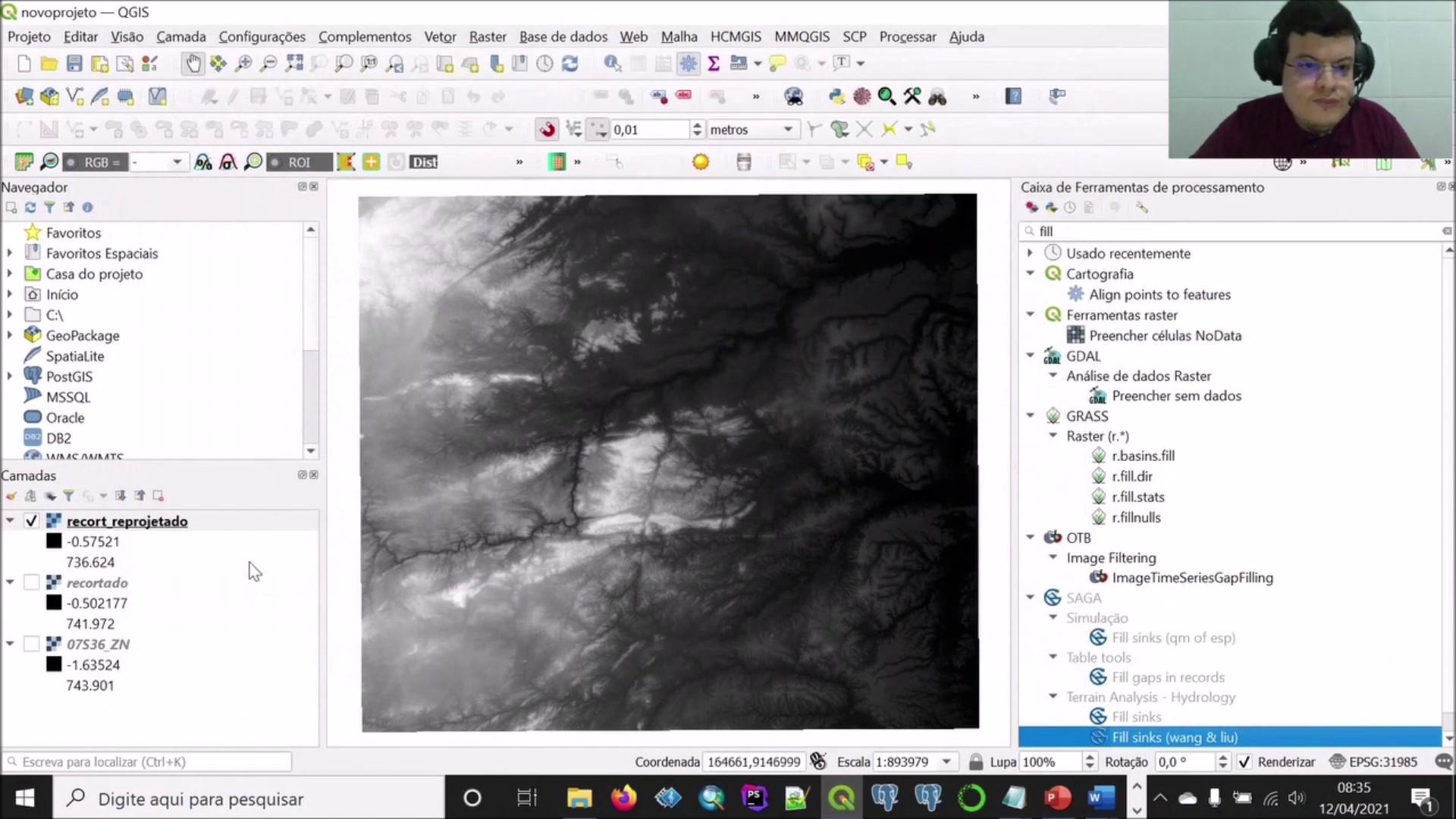
# Hide the recort_reprojetado layer and add fill.sdat from the Testes_e_Aulas/Aula folder to the map.
pyautogui.click(31, 521)
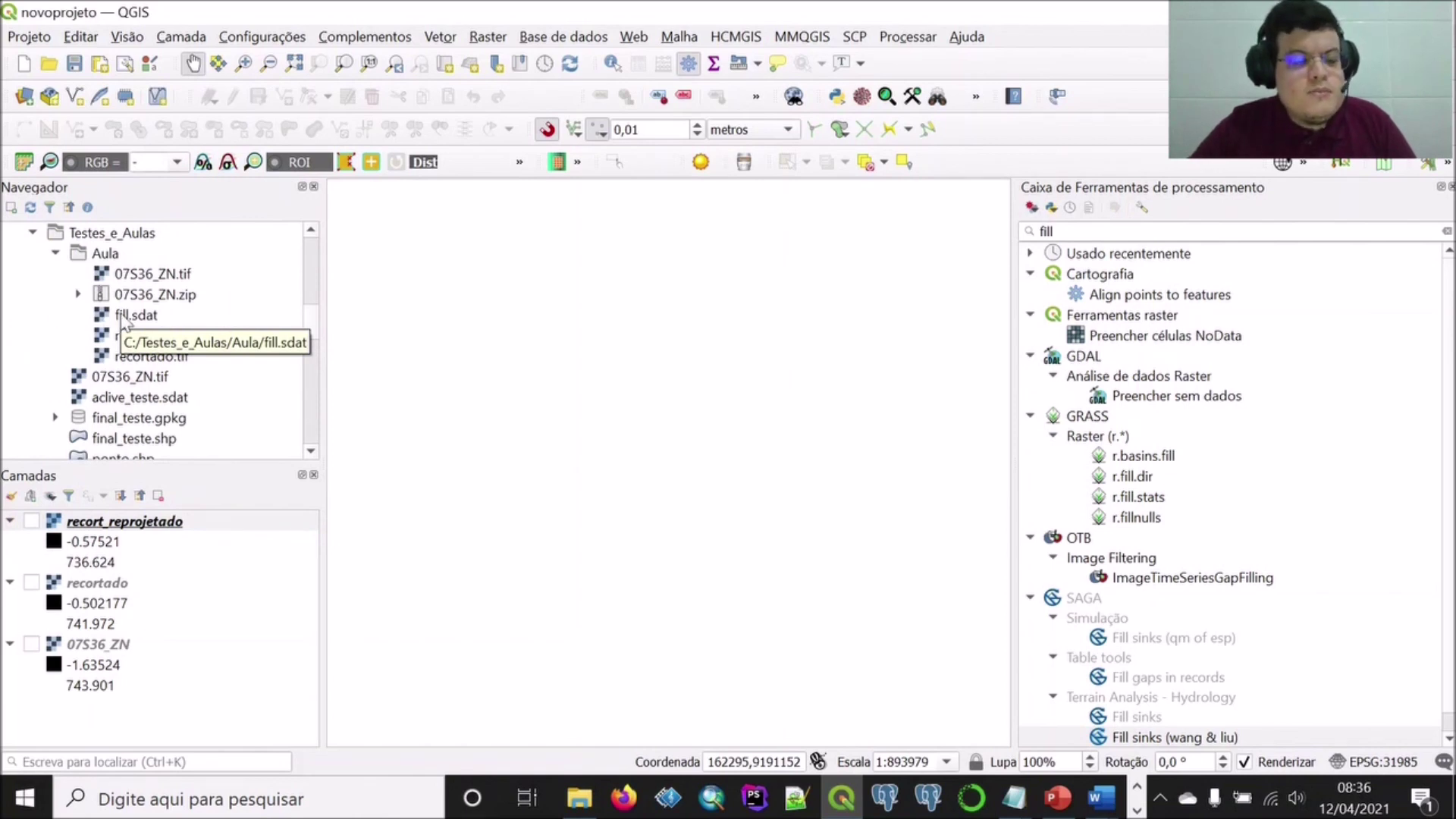
pyautogui.doubleClick(124, 317)
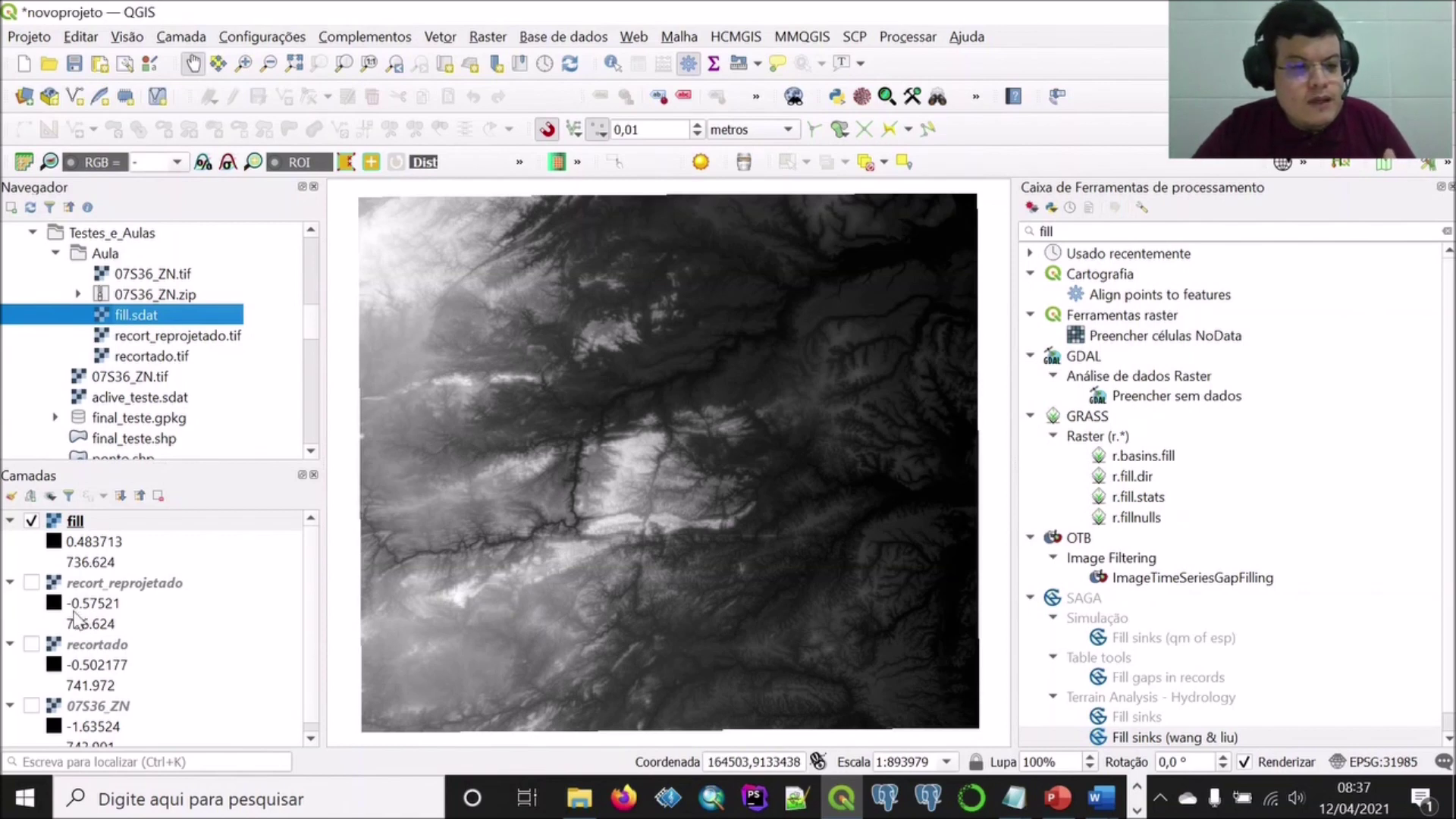
pyautogui.click(84, 555)
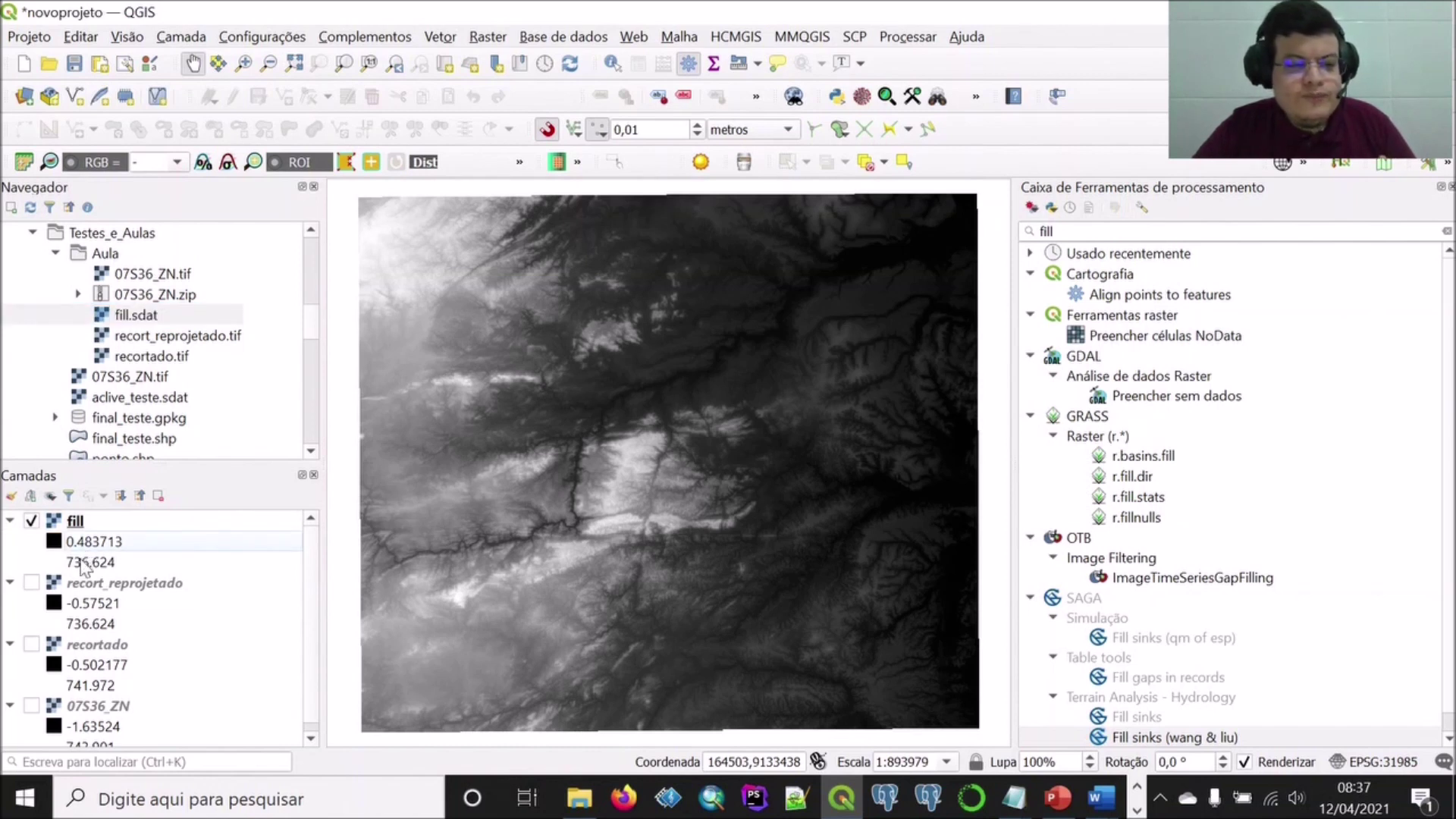
pyautogui.click(79, 569)
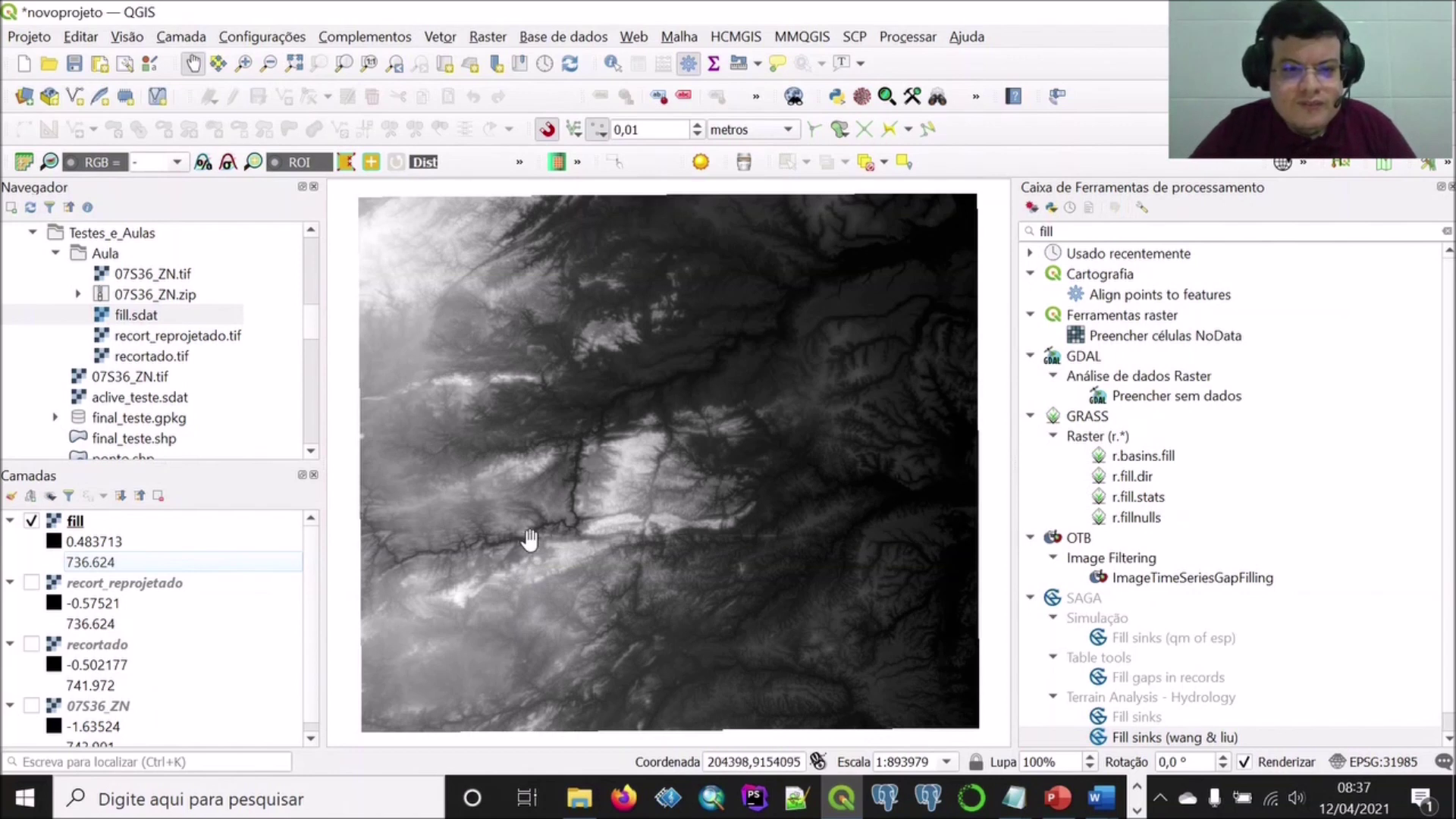
# Save the project and open the SAGA Channel network and drainage basins tool.
pyautogui.click(74, 63)
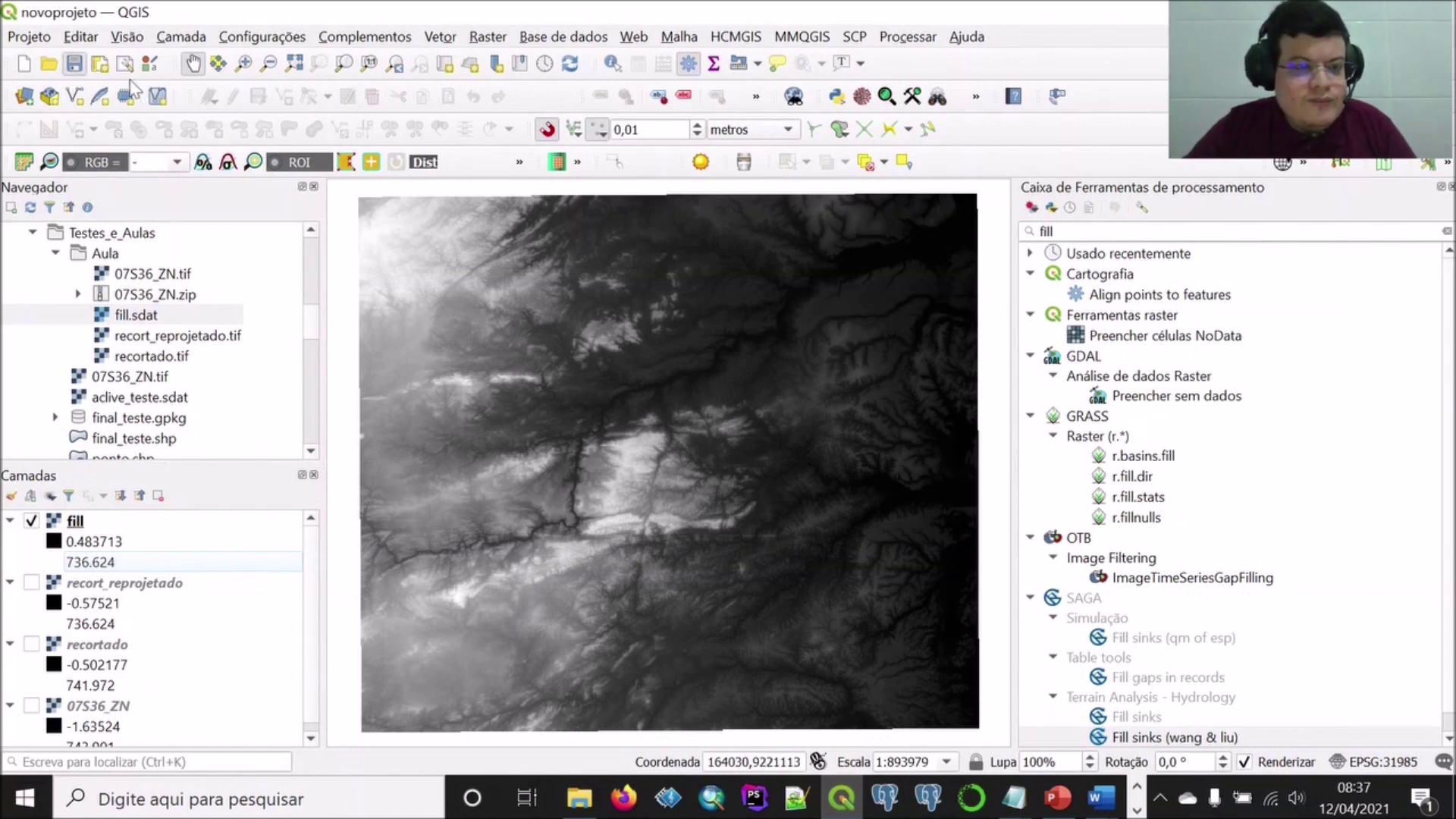
pyautogui.doubleClick(1047, 232)
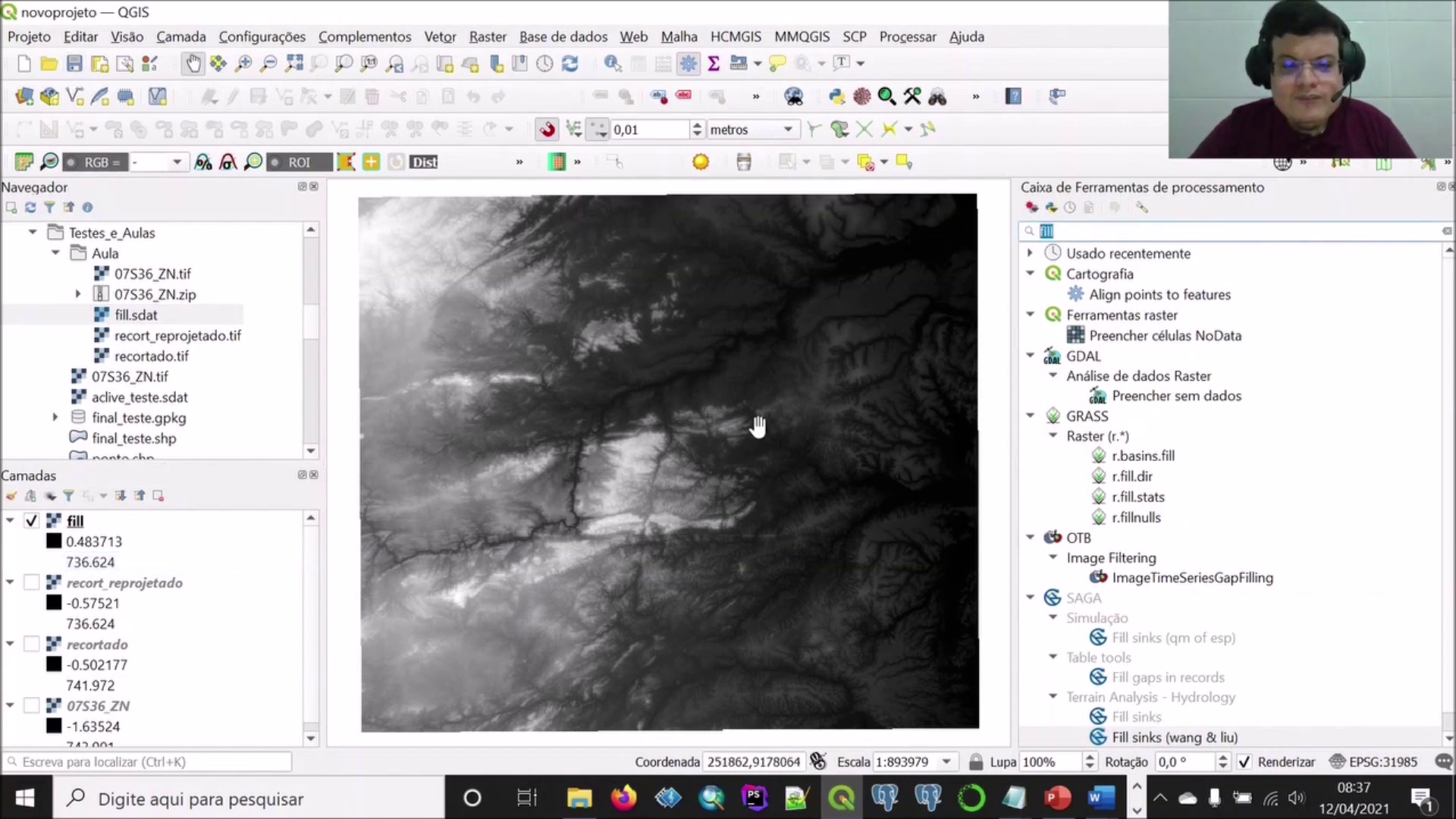
pyautogui.press('BackSpace')
pyautogui.write('channel')
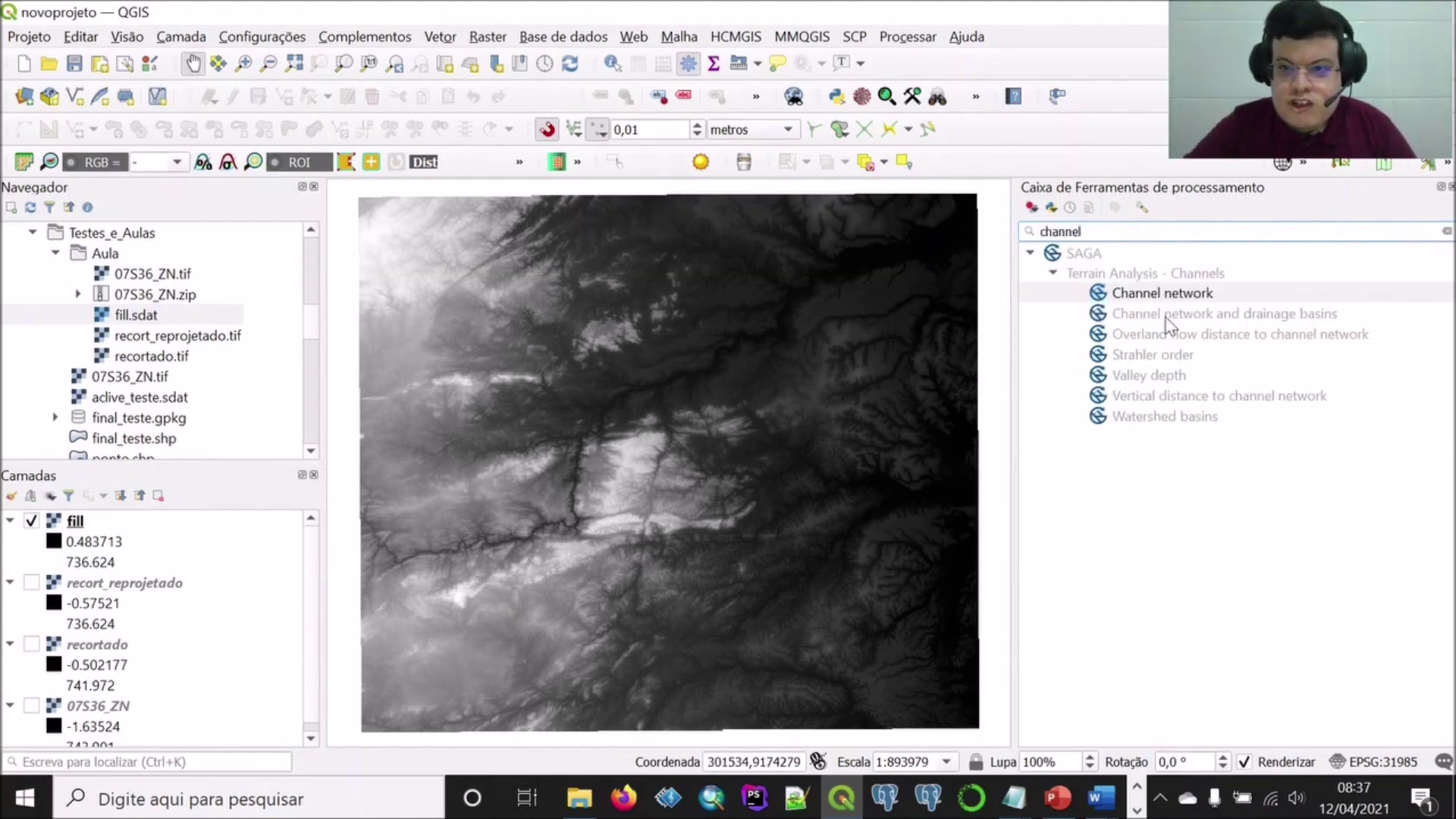
pyautogui.doubleClick(1168, 319)
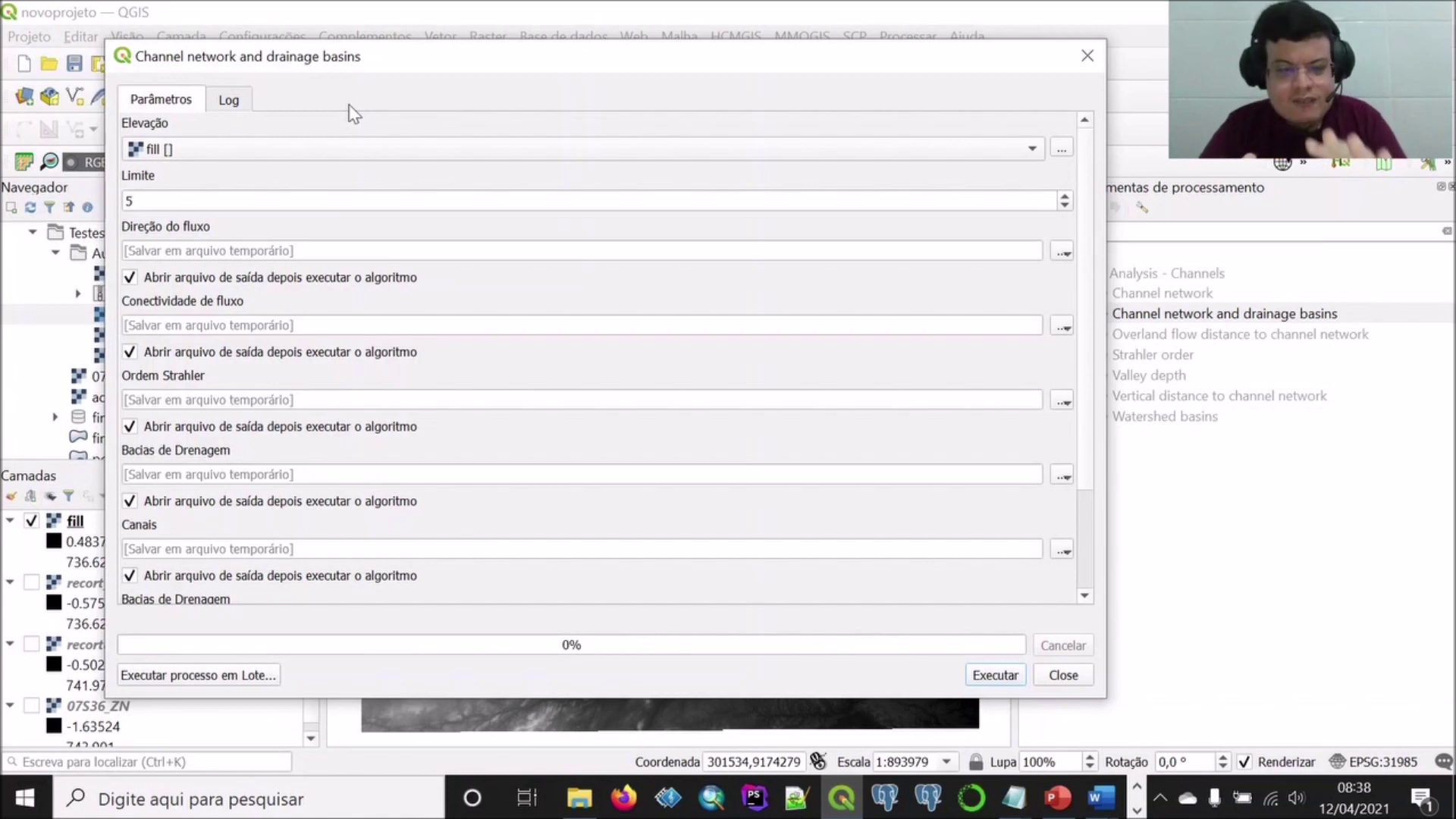
# Choose fill as the elevation input and set the channel threshold (Limite) to 3.
pyautogui.click(289, 159)
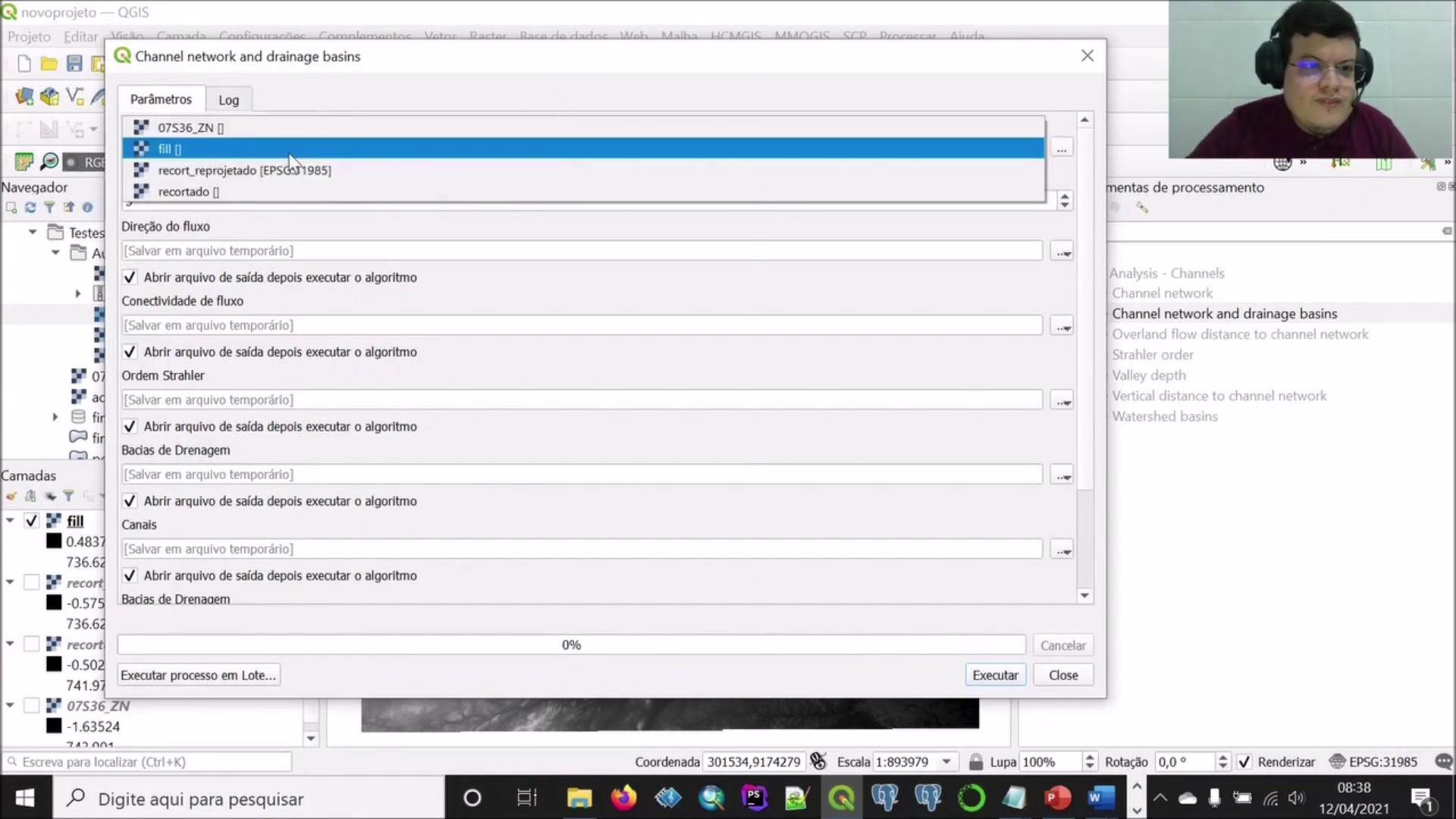
pyautogui.click(290, 148)
pyautogui.press('Tab')
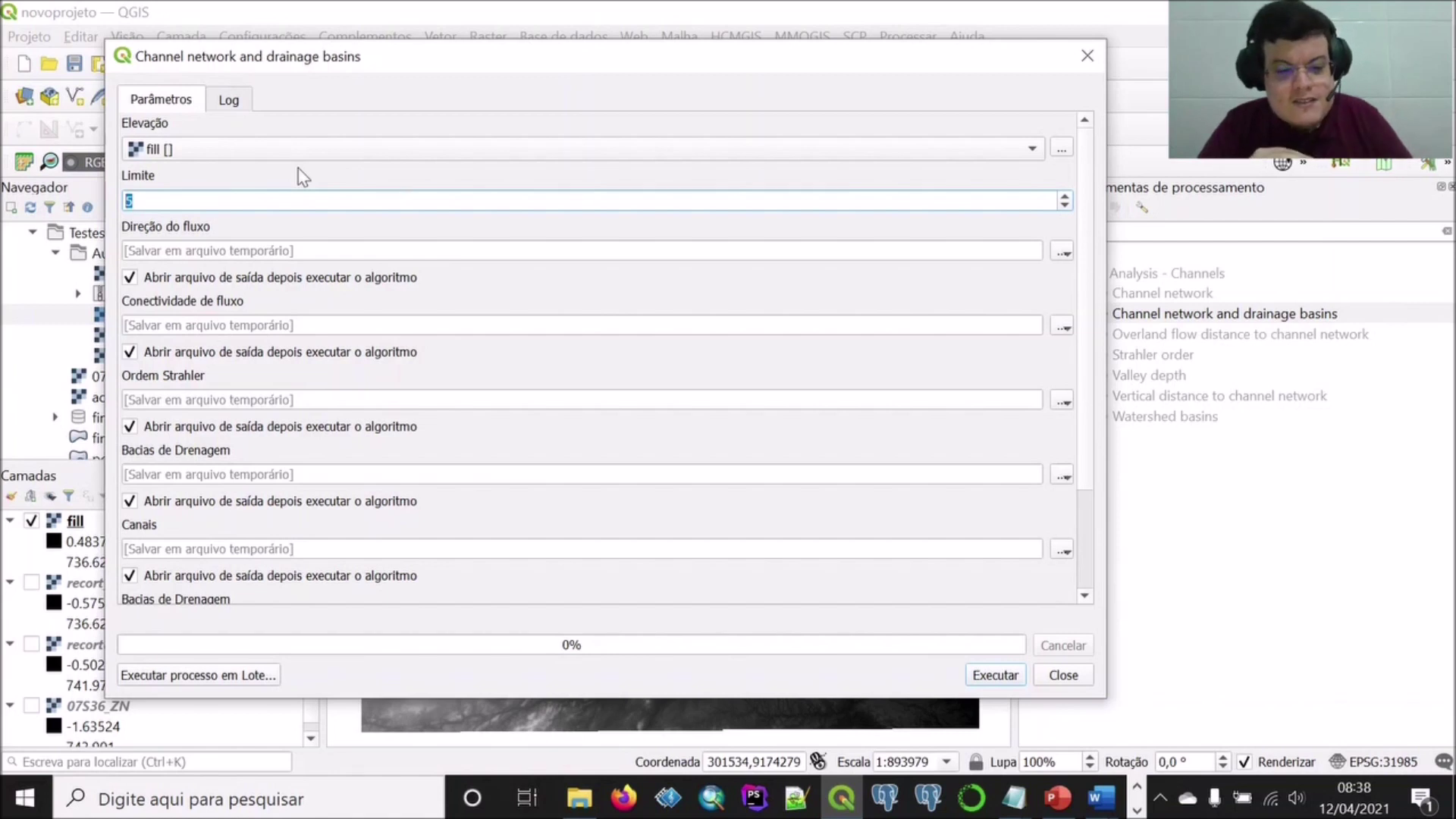
pyautogui.write('3')
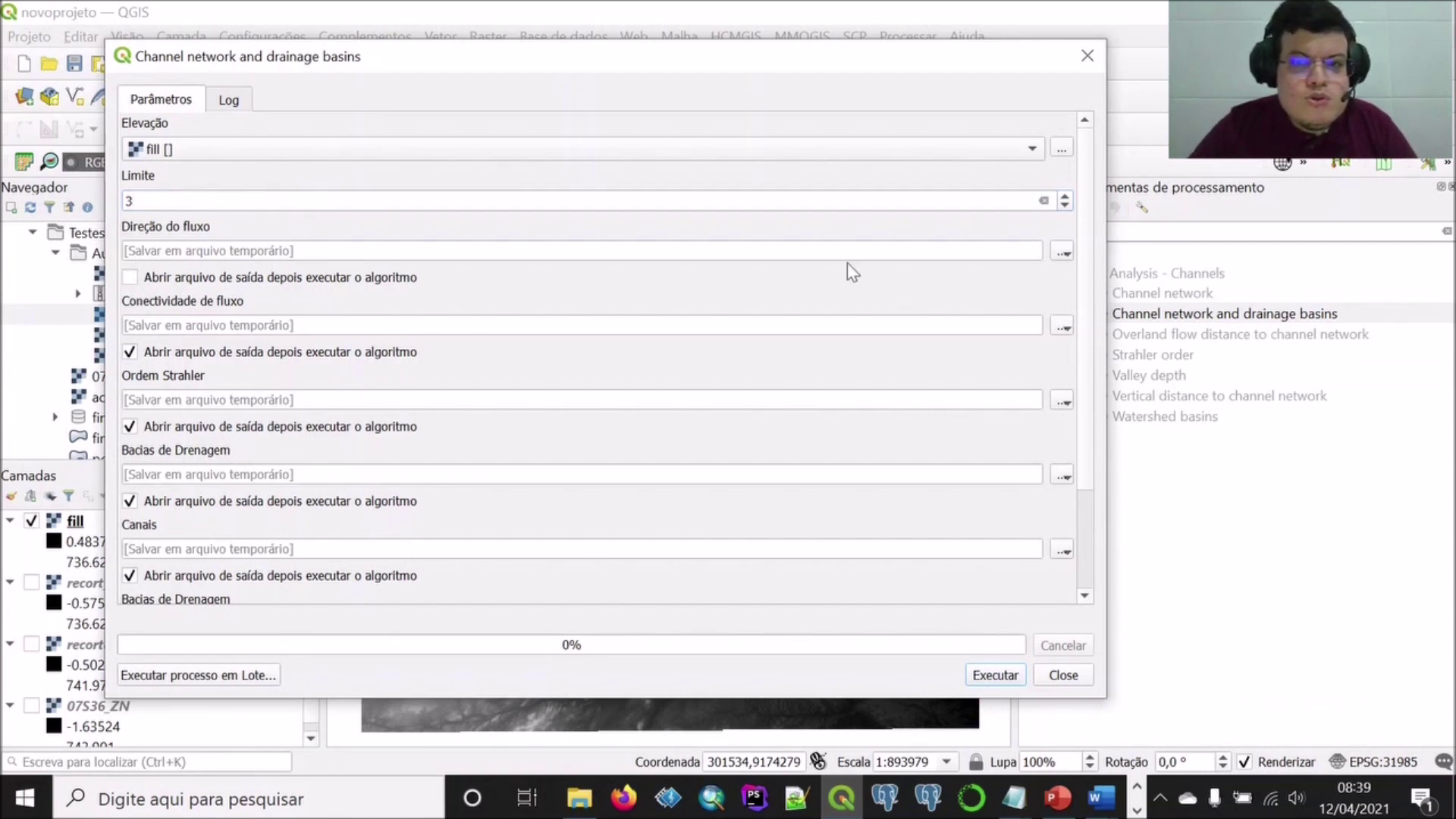
# Set the flow direction output to direcao.sdat in the Testes_e_Aulas/Aula folder without automatic loading.
pyautogui.click(1064, 252)
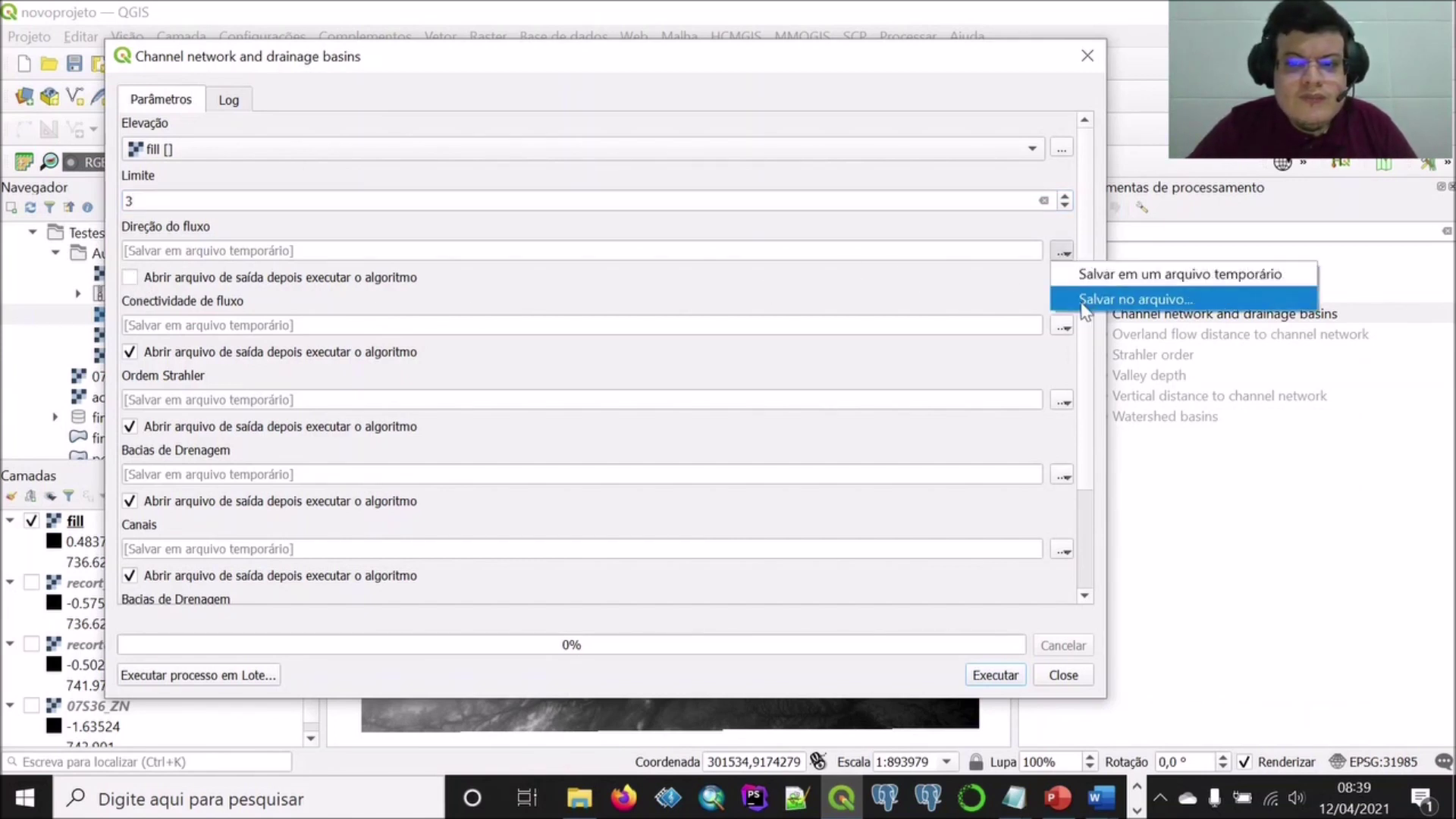
pyautogui.click(1086, 300)
pyautogui.write('direcao')
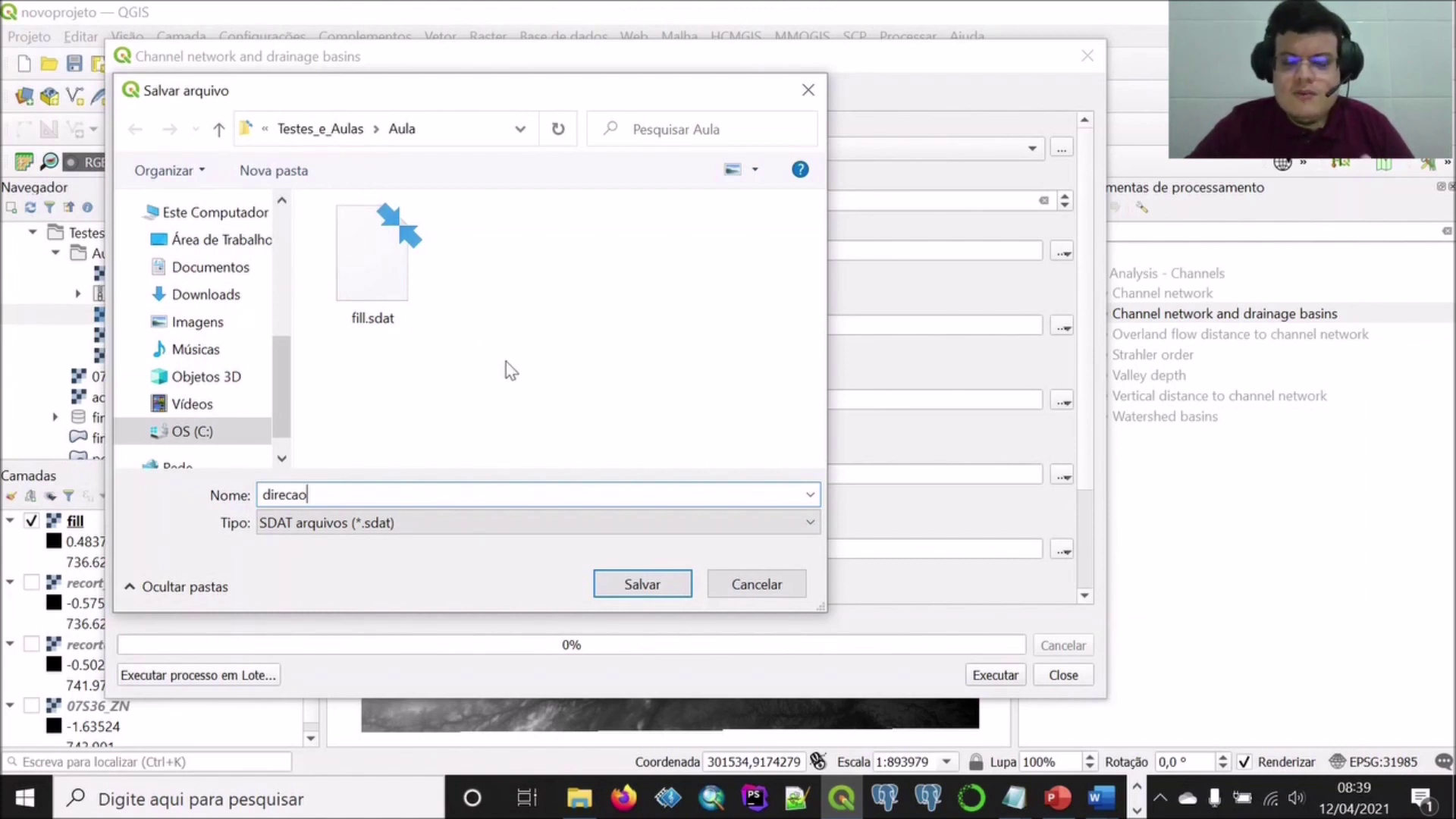
pyautogui.click(637, 586)
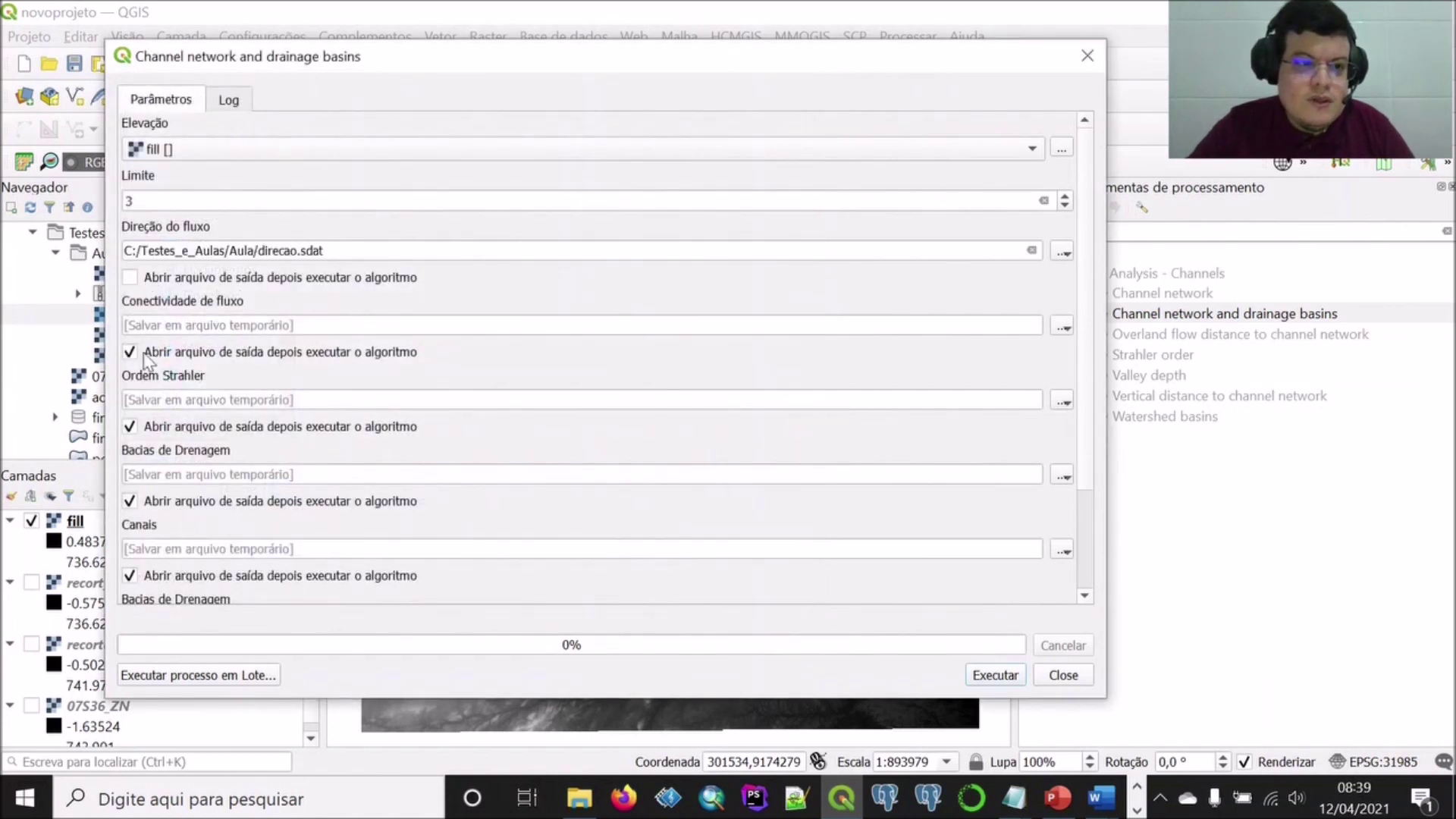
# Turn off automatic loading for the flow connectivity, Strahler order, channels, junctions and both drainage basins outputs.
pyautogui.click(143, 355)
pyautogui.click(172, 425)
pyautogui.scroll(-1, 237, 516)
pyautogui.click(202, 456)
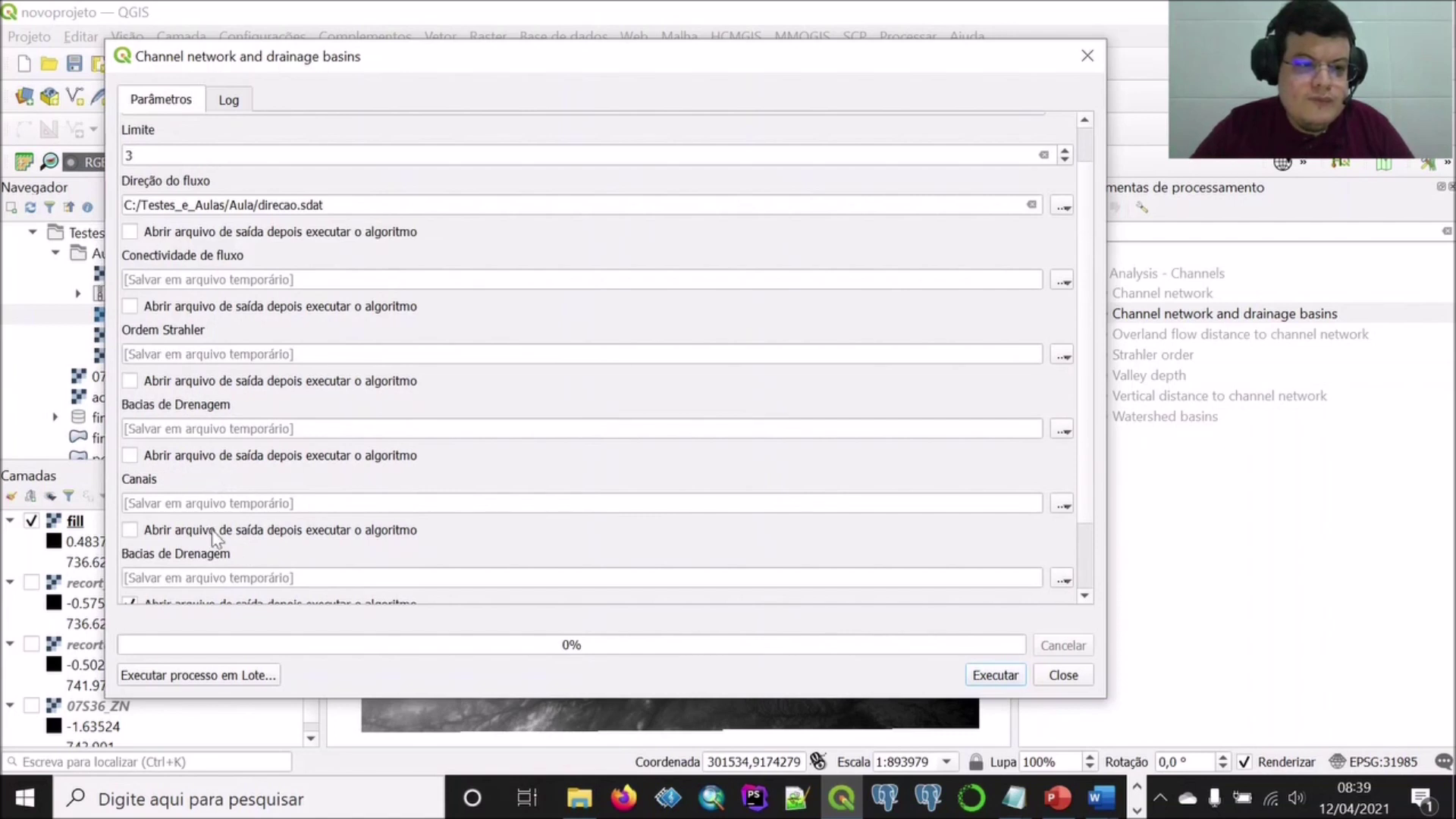
pyautogui.scroll(-2, 220, 540)
pyautogui.click(248, 599)
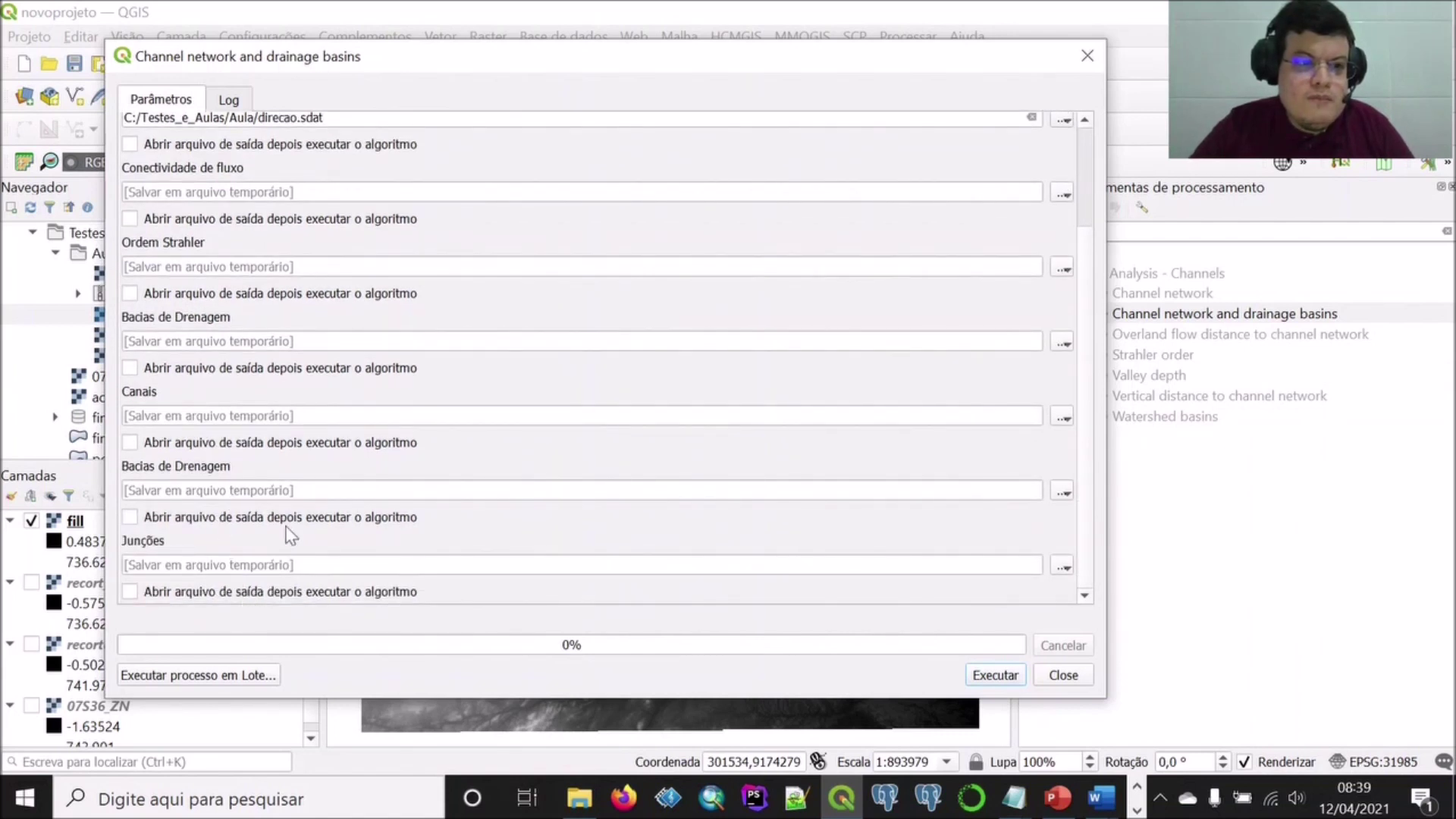
# Set the channels output to canais.shp in the Testes_e_Aulas/Aula folder.
pyautogui.click(1063, 418)
pyautogui.click(1092, 462)
pyautogui.write('canais')
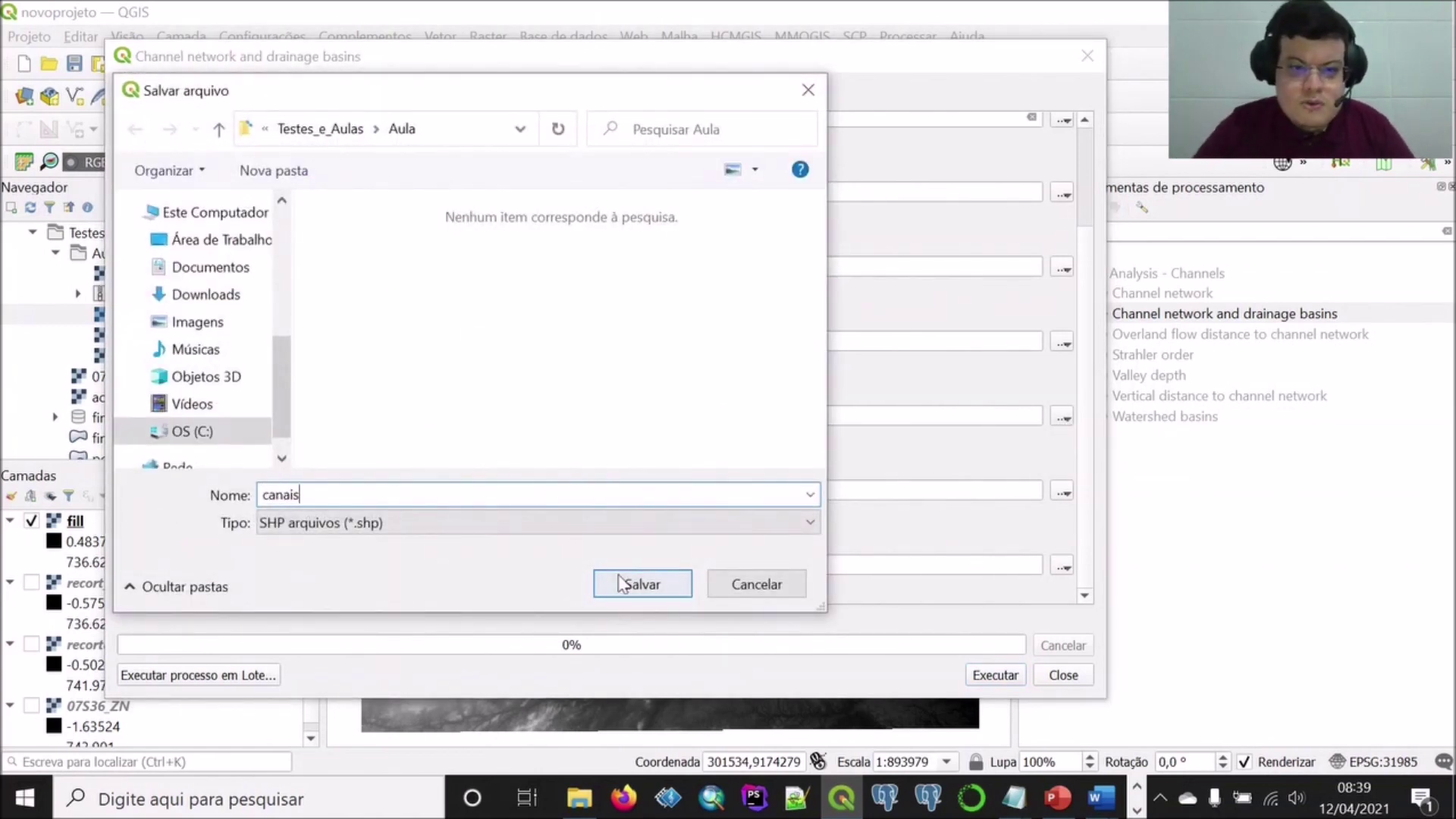
pyautogui.click(622, 584)
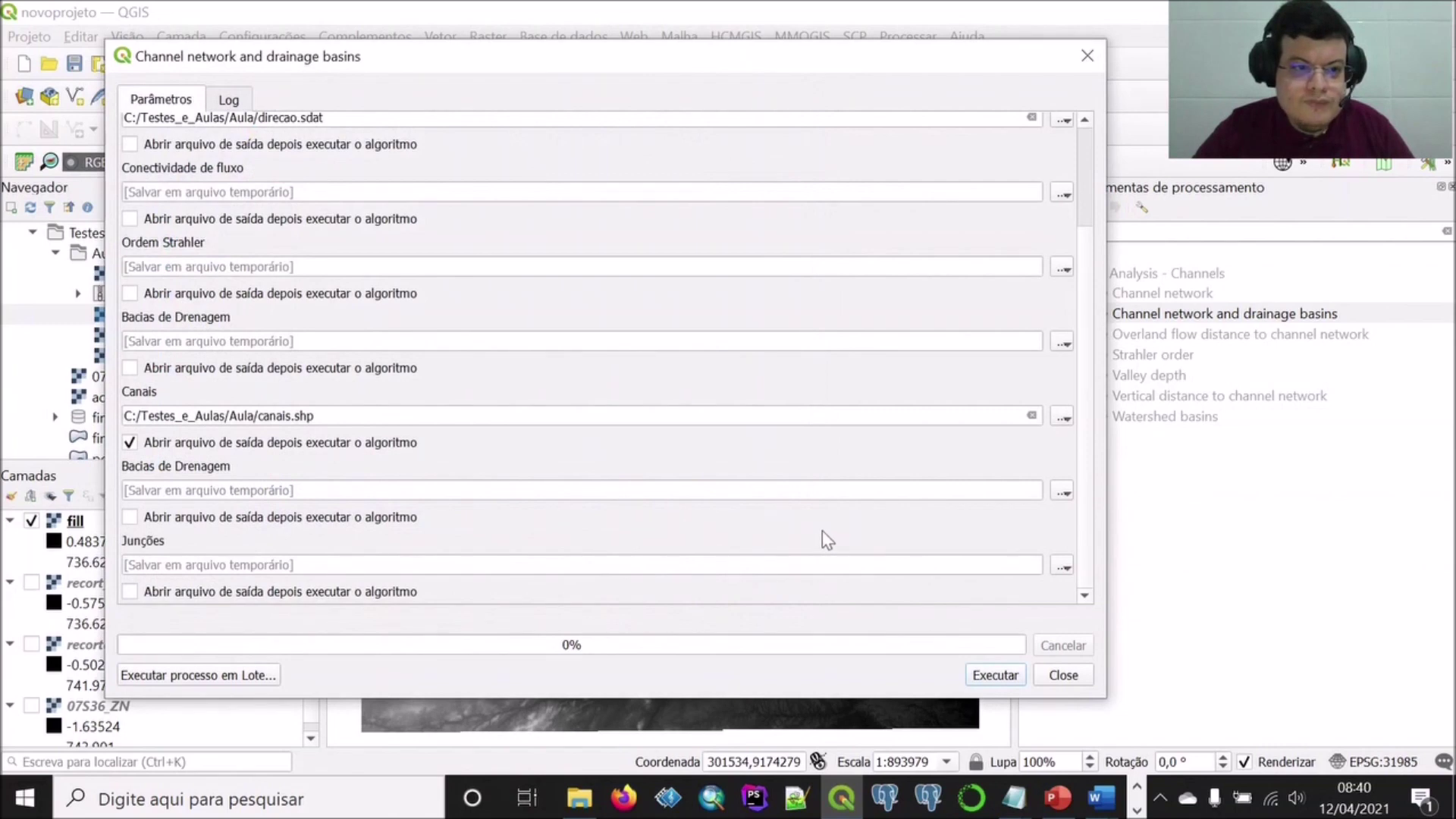
# Set the vector drainage basins output to bacias.shp in the Aula folder and turn off automatic loading for channels and basins.
pyautogui.click(1065, 492)
pyautogui.click(1099, 537)
pyautogui.write('bacias')
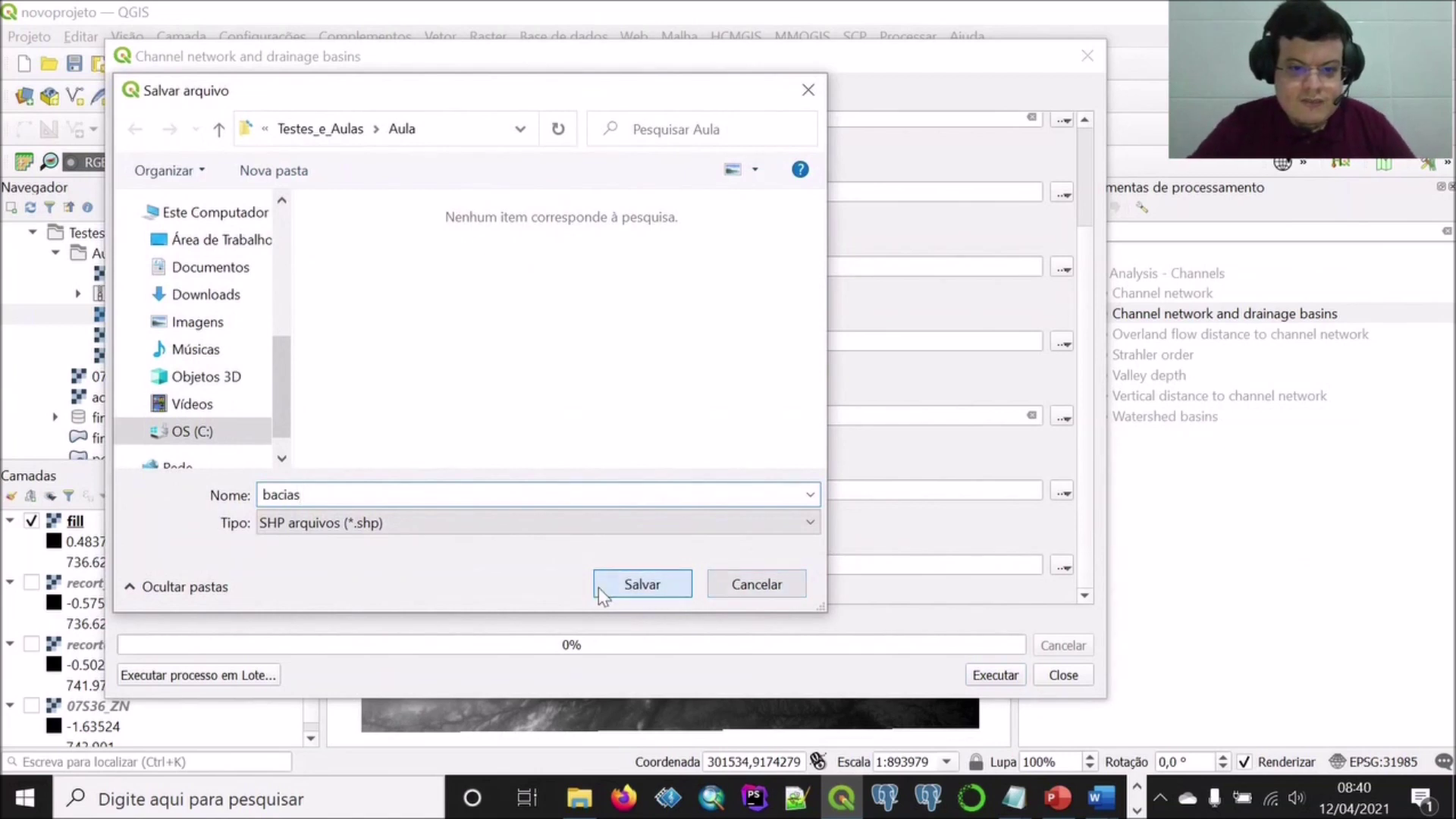
pyautogui.click(599, 587)
pyautogui.click(227, 520)
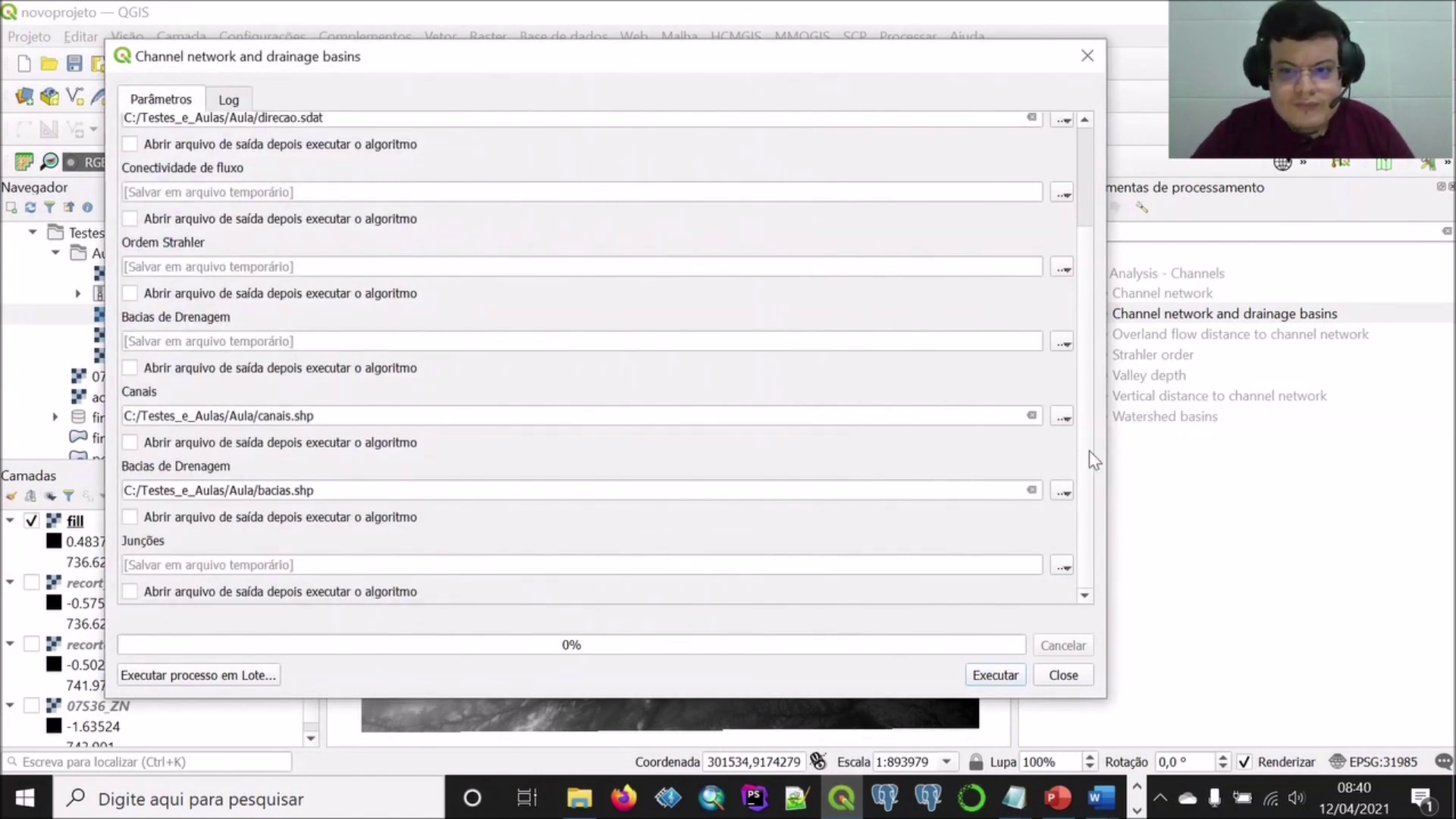
# Check the parameters, run Channel network and drainage basins, and close the tool.
pyautogui.scroll(3, 1090, 448)
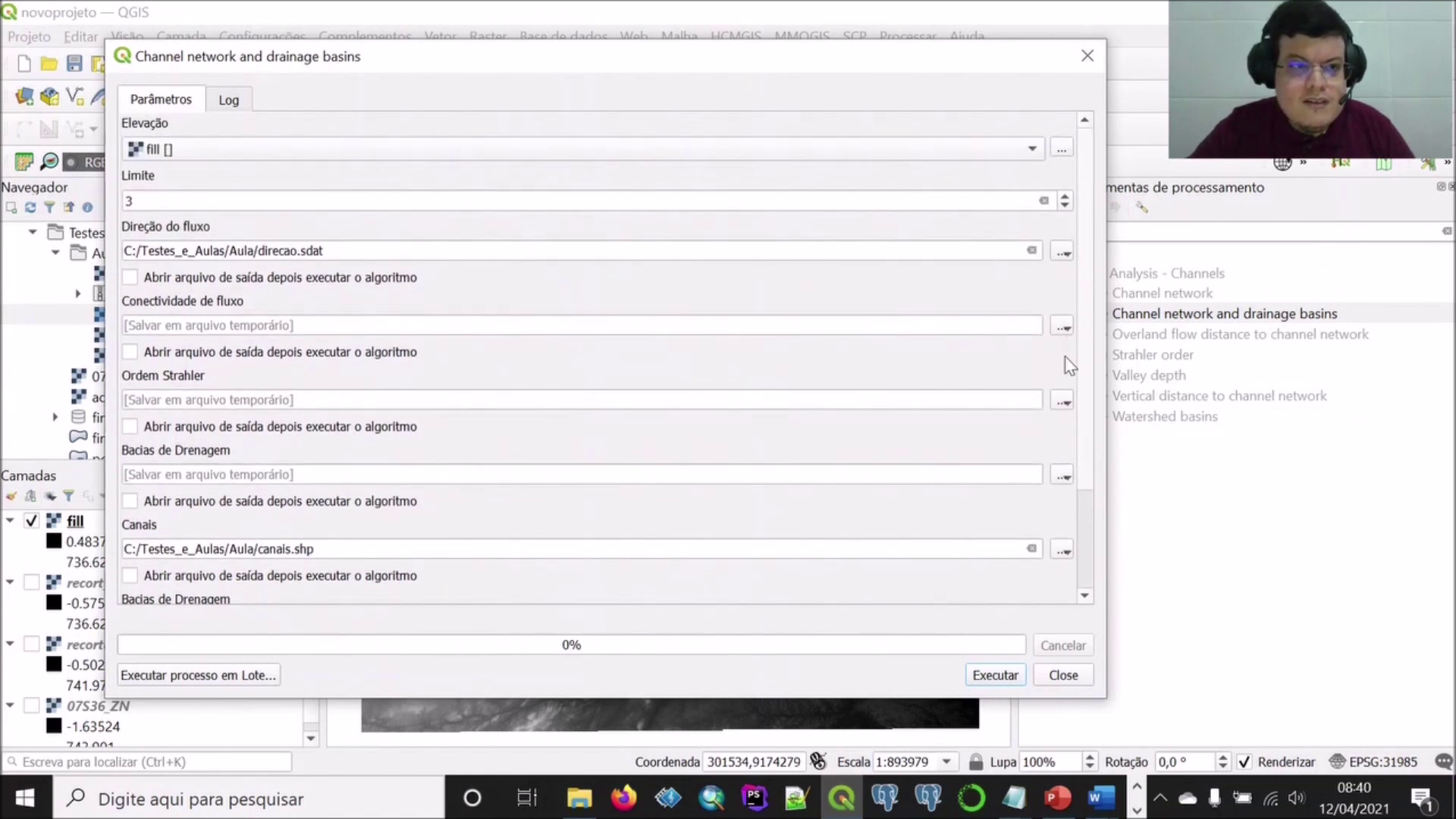
pyautogui.scroll(-3, 1068, 452)
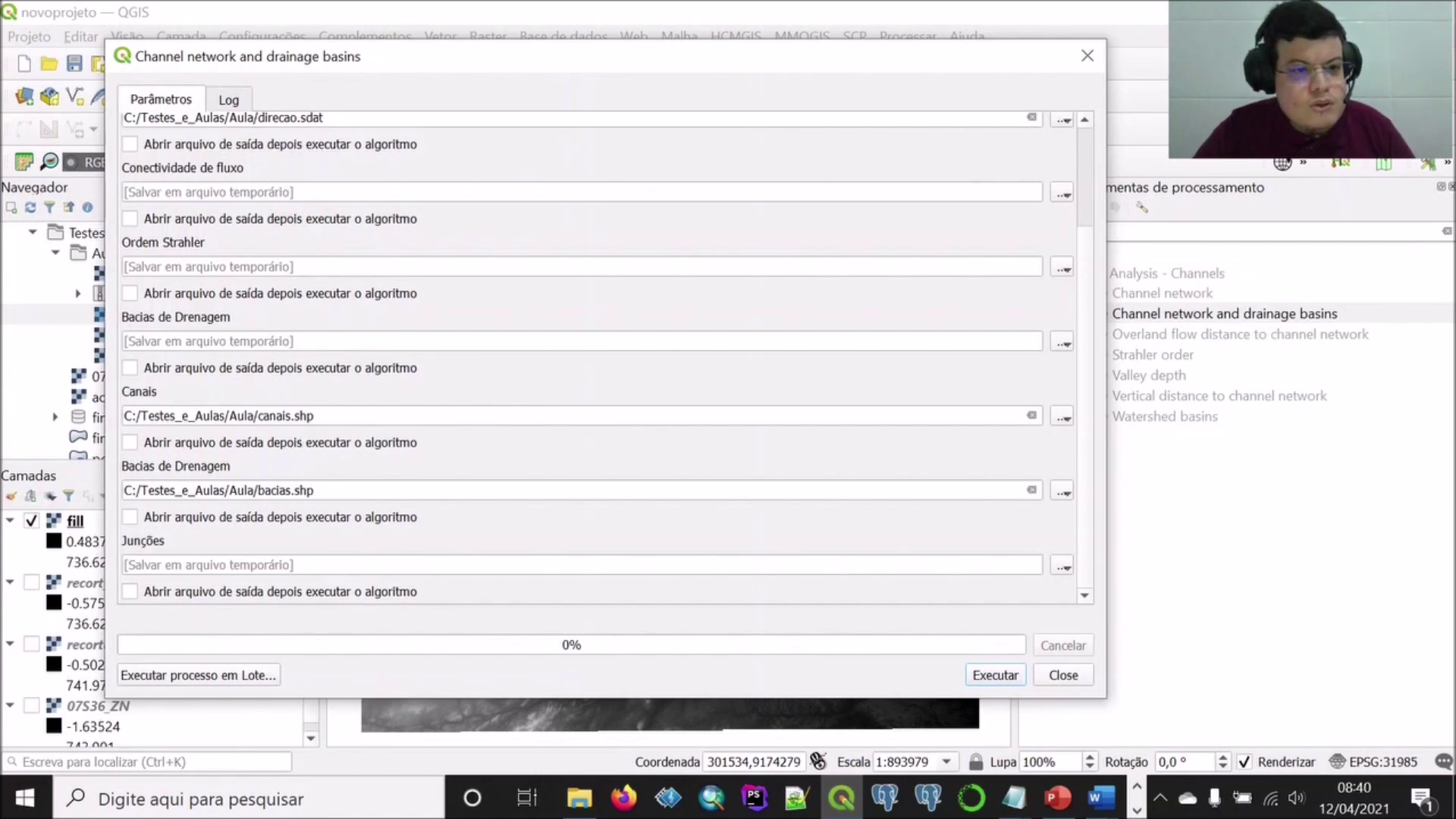
pyautogui.click(992, 678)
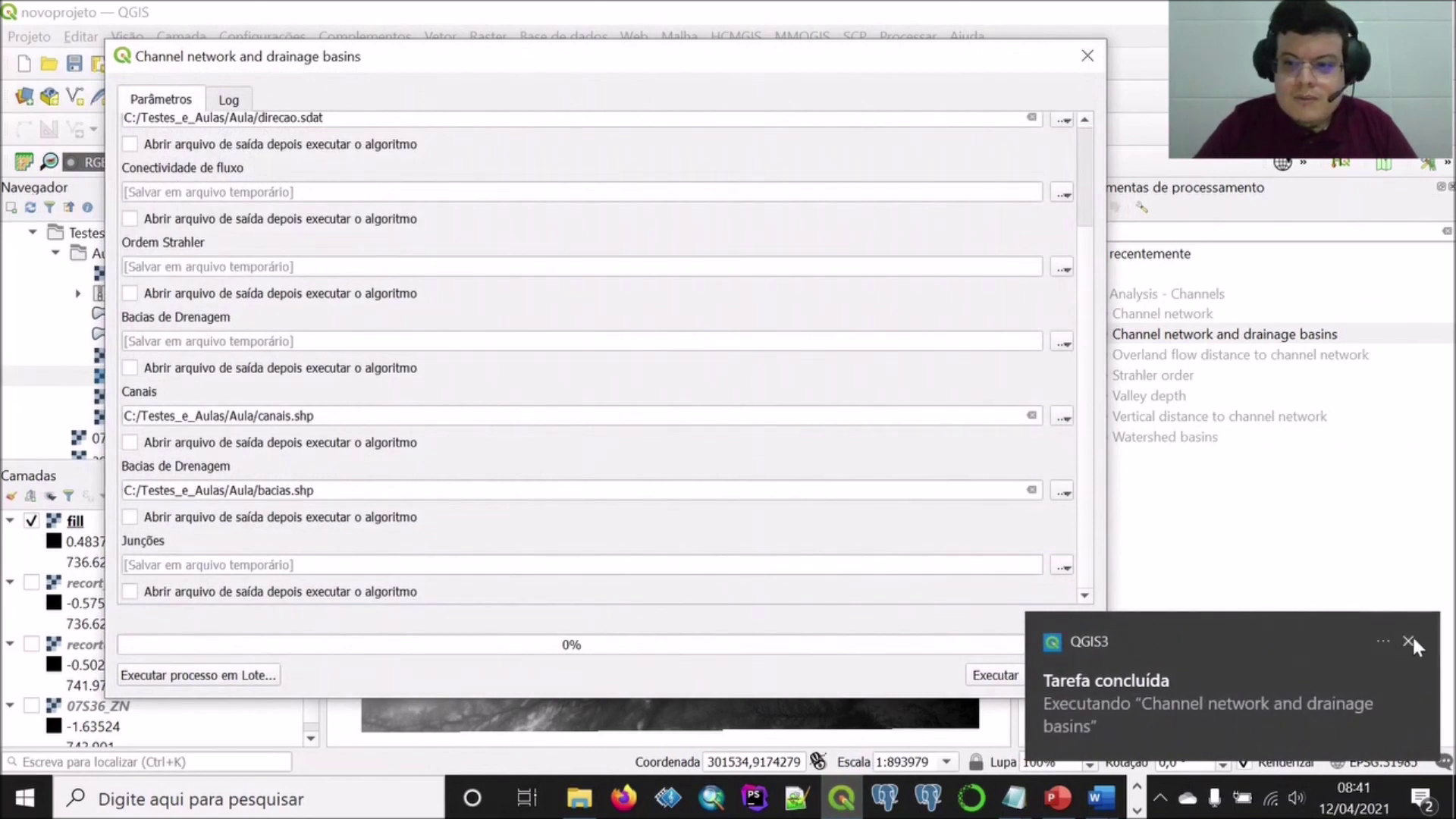
pyautogui.click(1409, 642)
pyautogui.click(1063, 674)
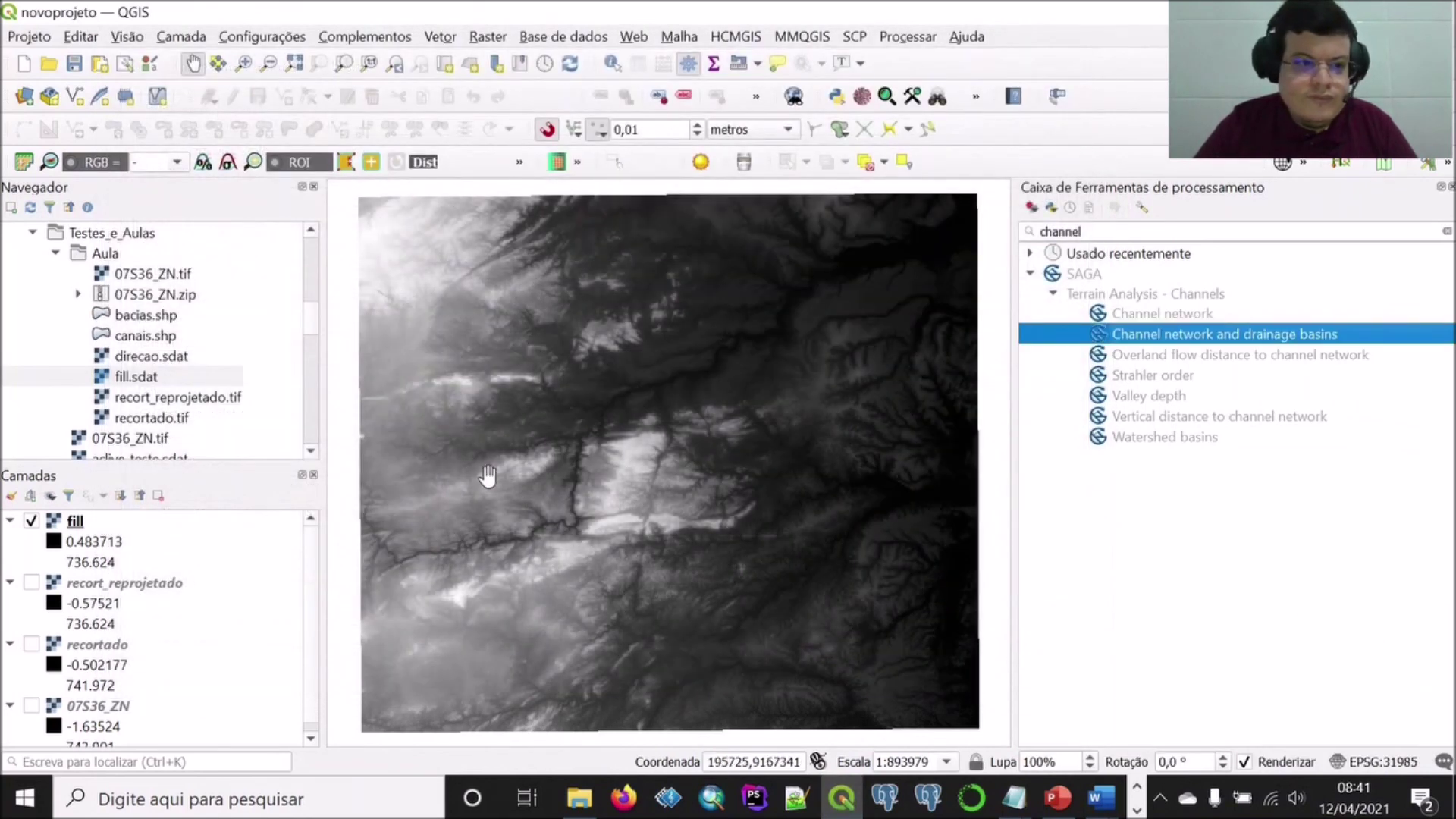
# Add direcao.sdat from the Aula folder to the map and hide the fill layer.
pyautogui.doubleClick(174, 362)
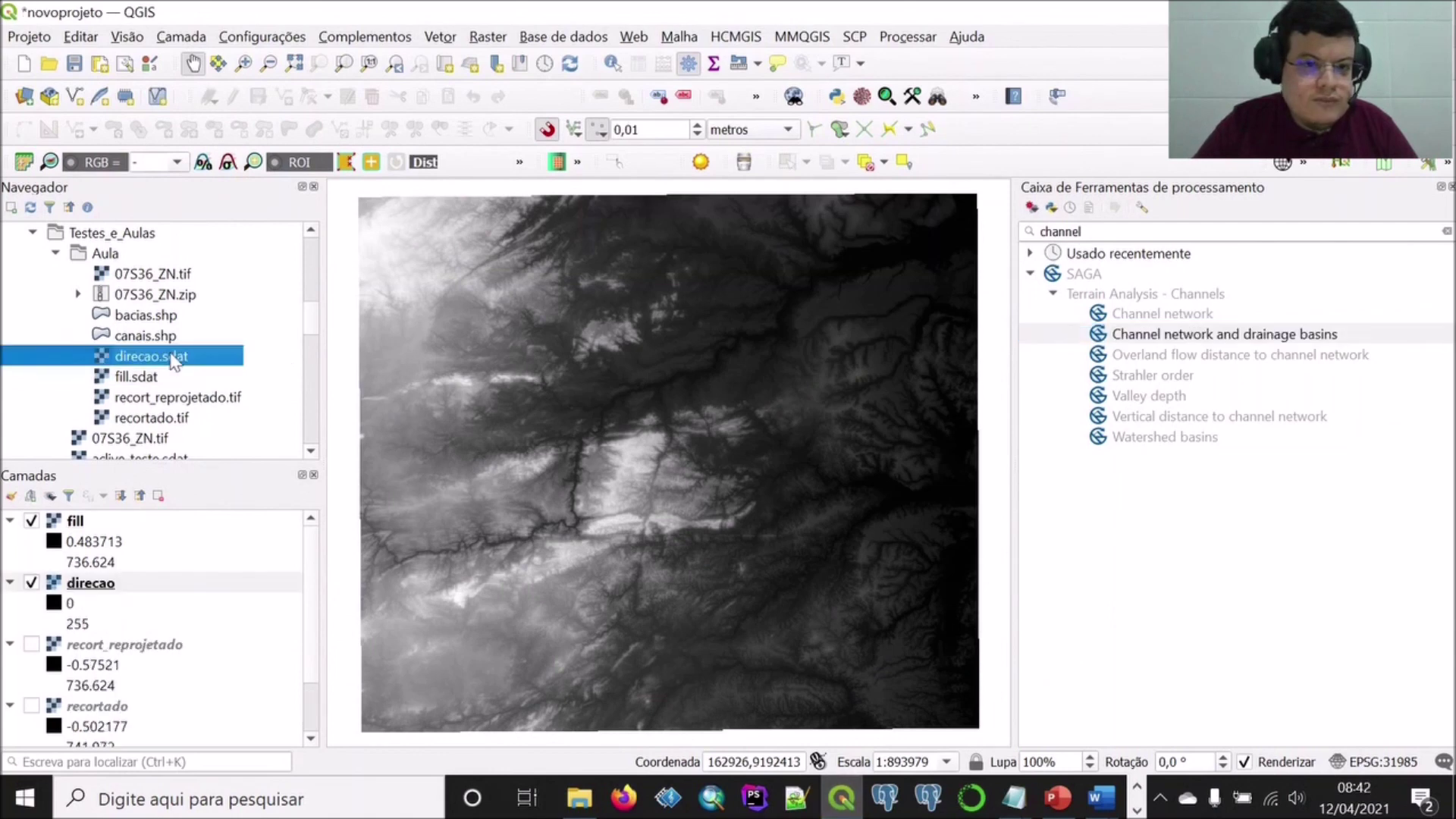
pyautogui.click(31, 521)
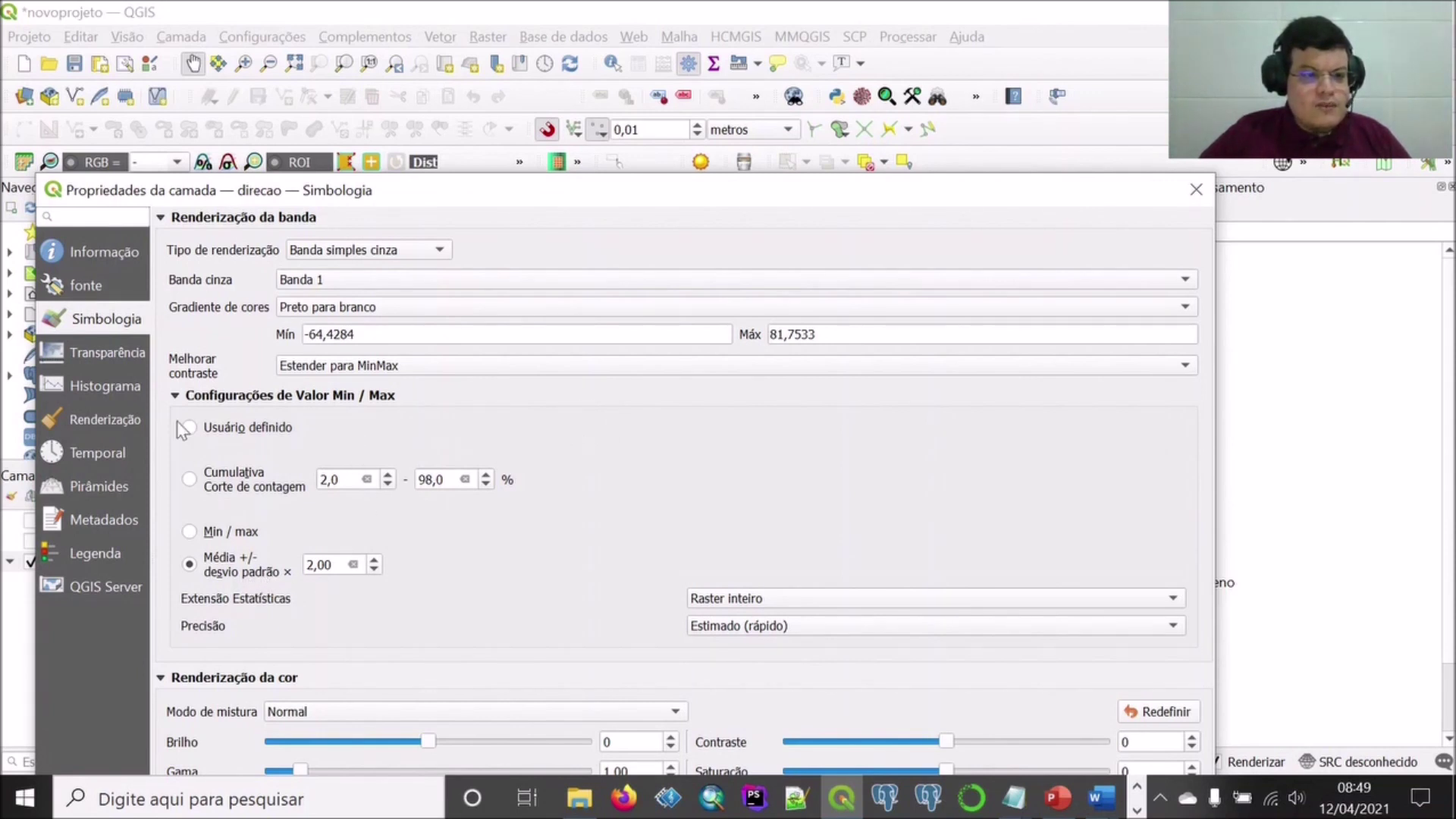
# Accept the mean +/- 2.00 standard deviation range in the direcao layer's symbology and examine the raster on the map.
pyautogui.click(177, 398)
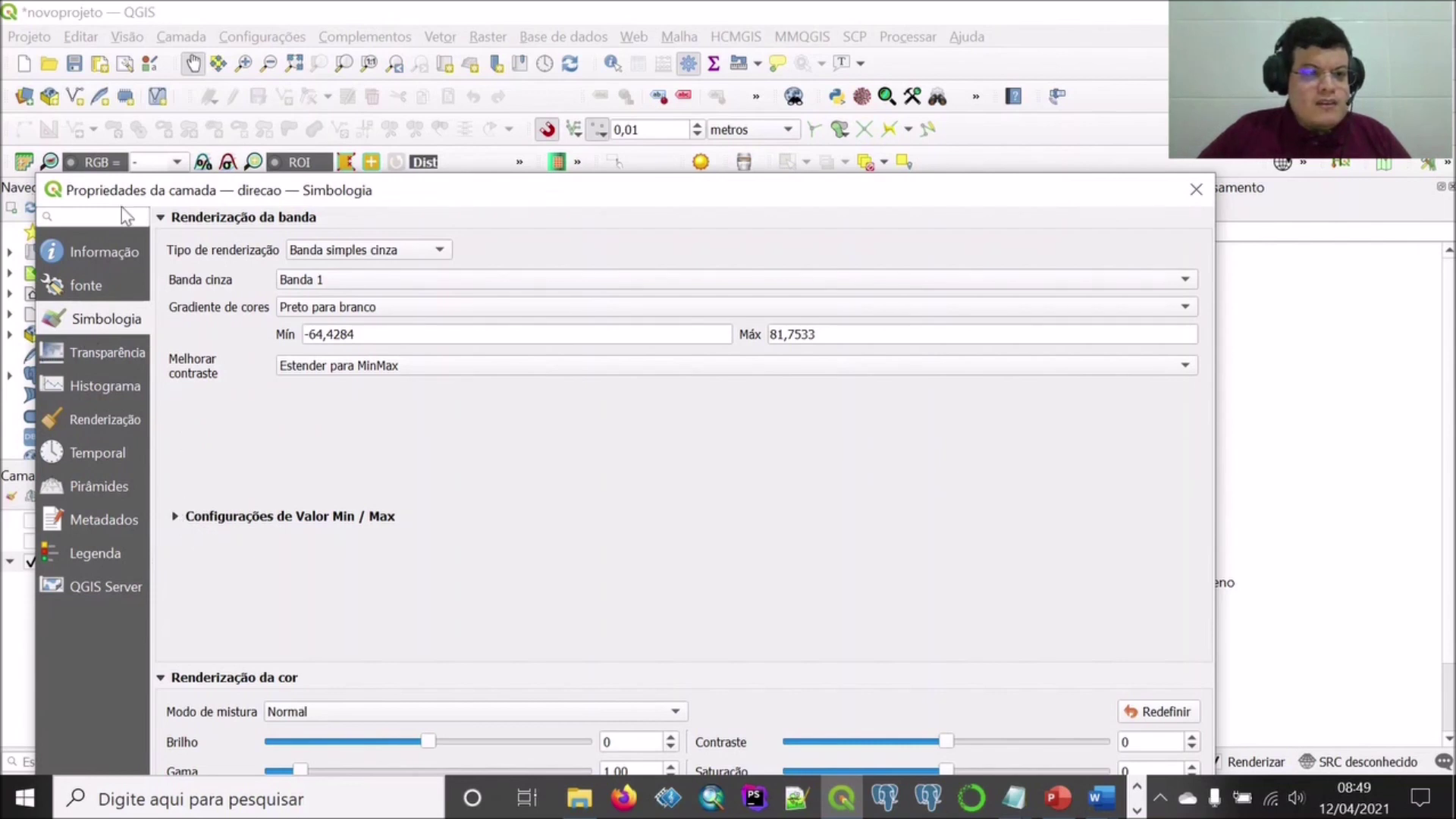
pyautogui.click(180, 519)
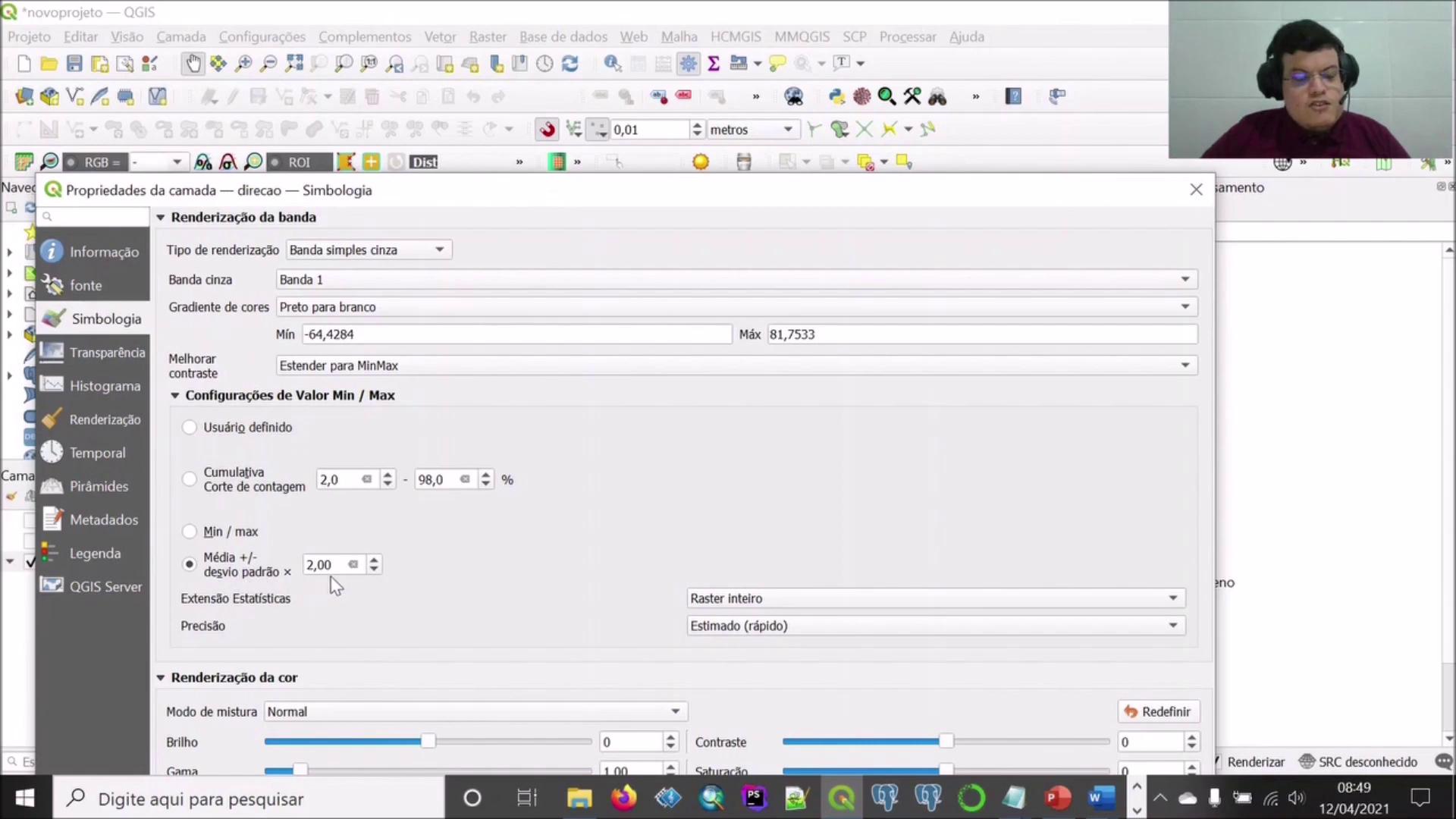
pyautogui.moveTo(485, 194); pyautogui.dragTo(450, 79)
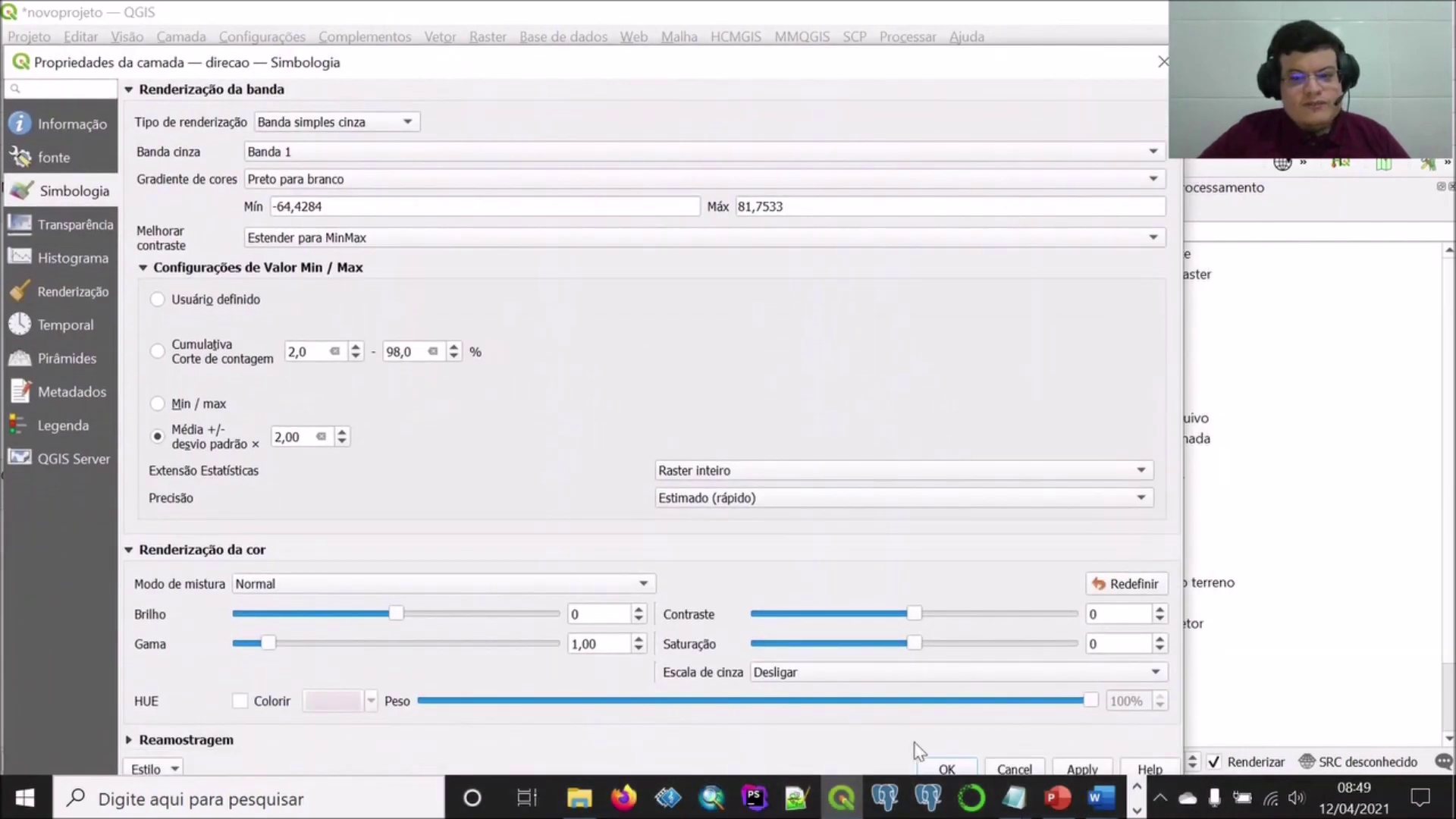
pyautogui.click(946, 768)
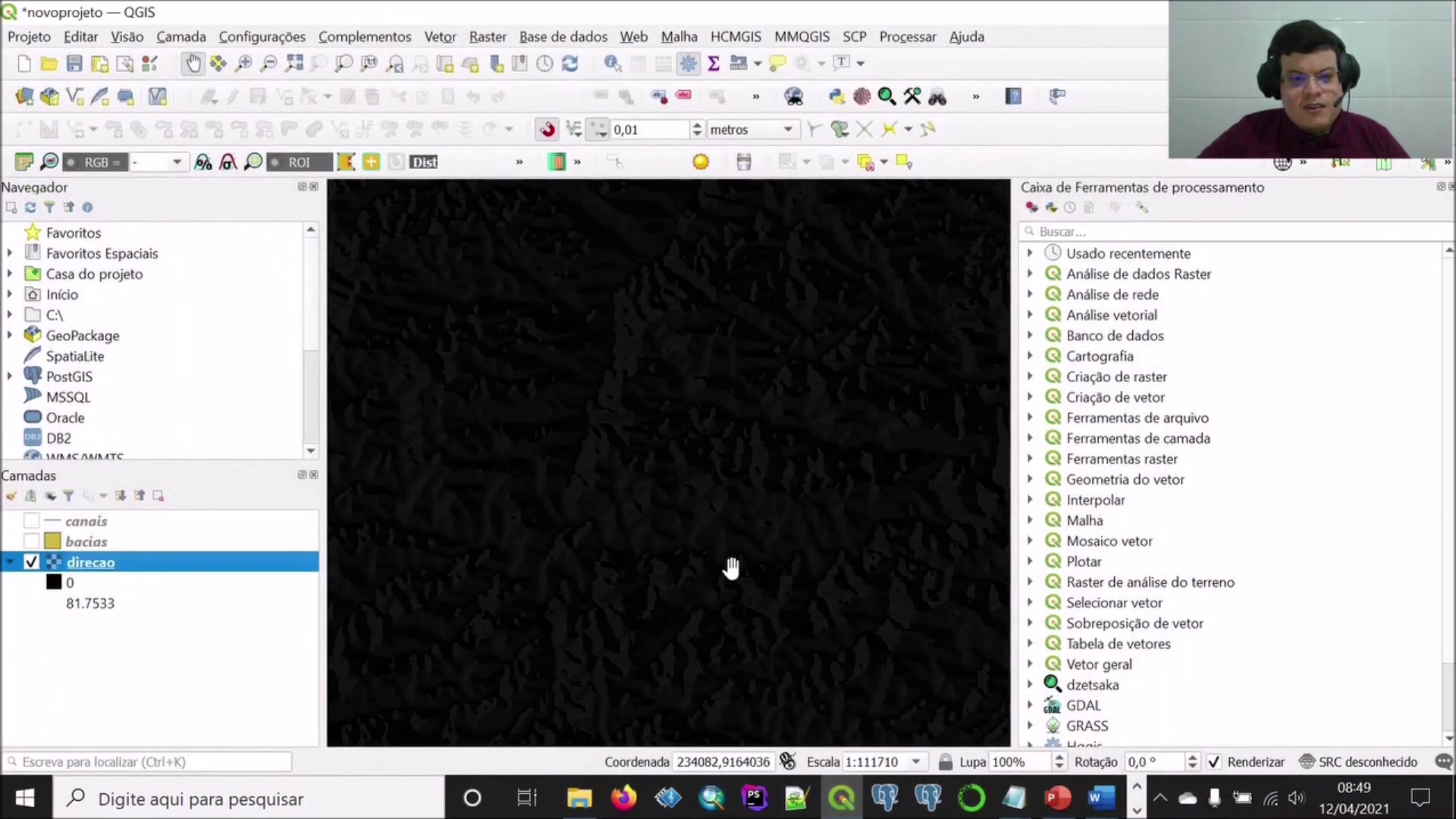
pyautogui.scroll(-4, 683, 531)
pyautogui.scroll(3, 712, 538)
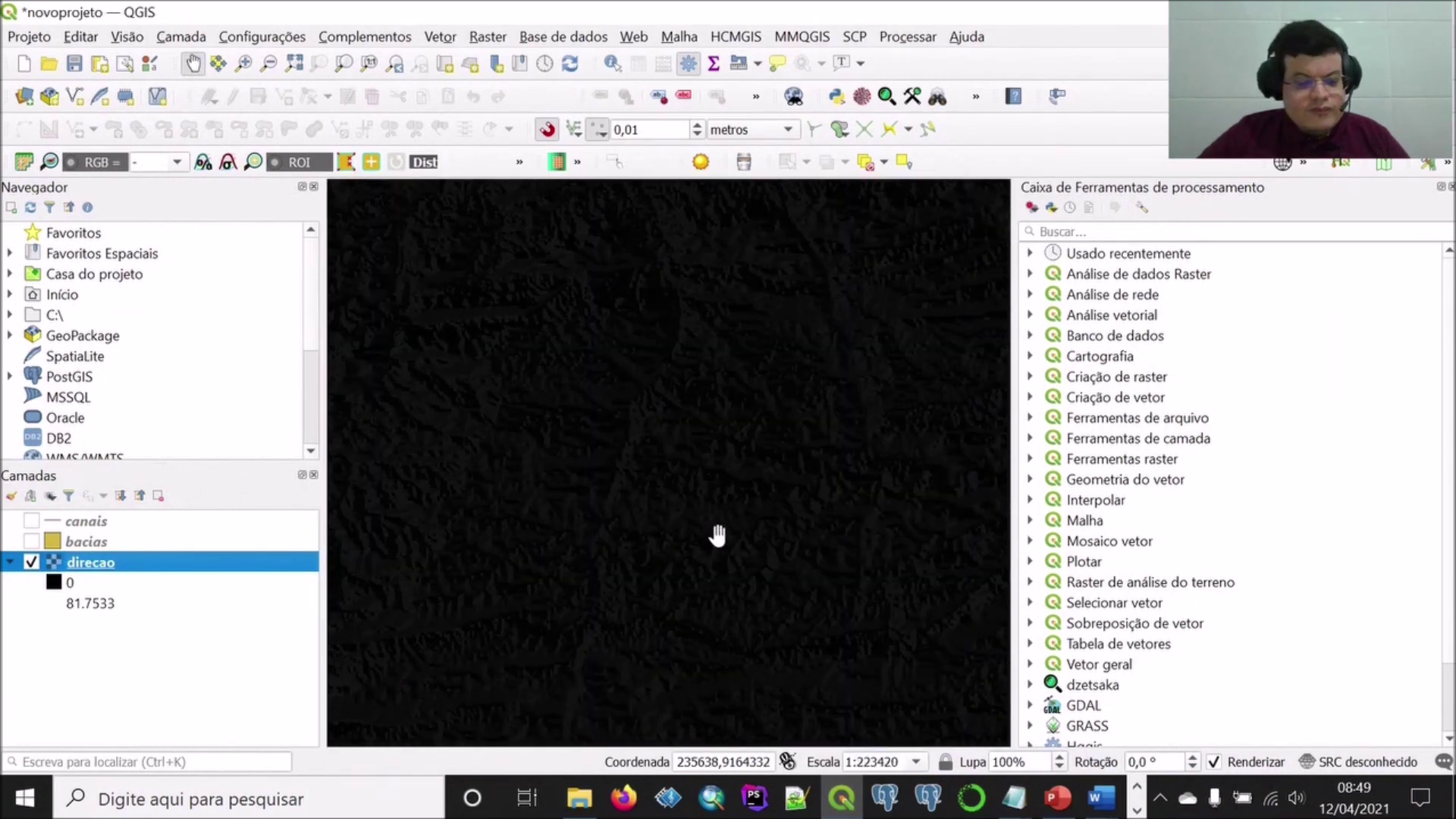
pyautogui.scroll(1, 717, 536)
pyautogui.scroll(1, 716, 536)
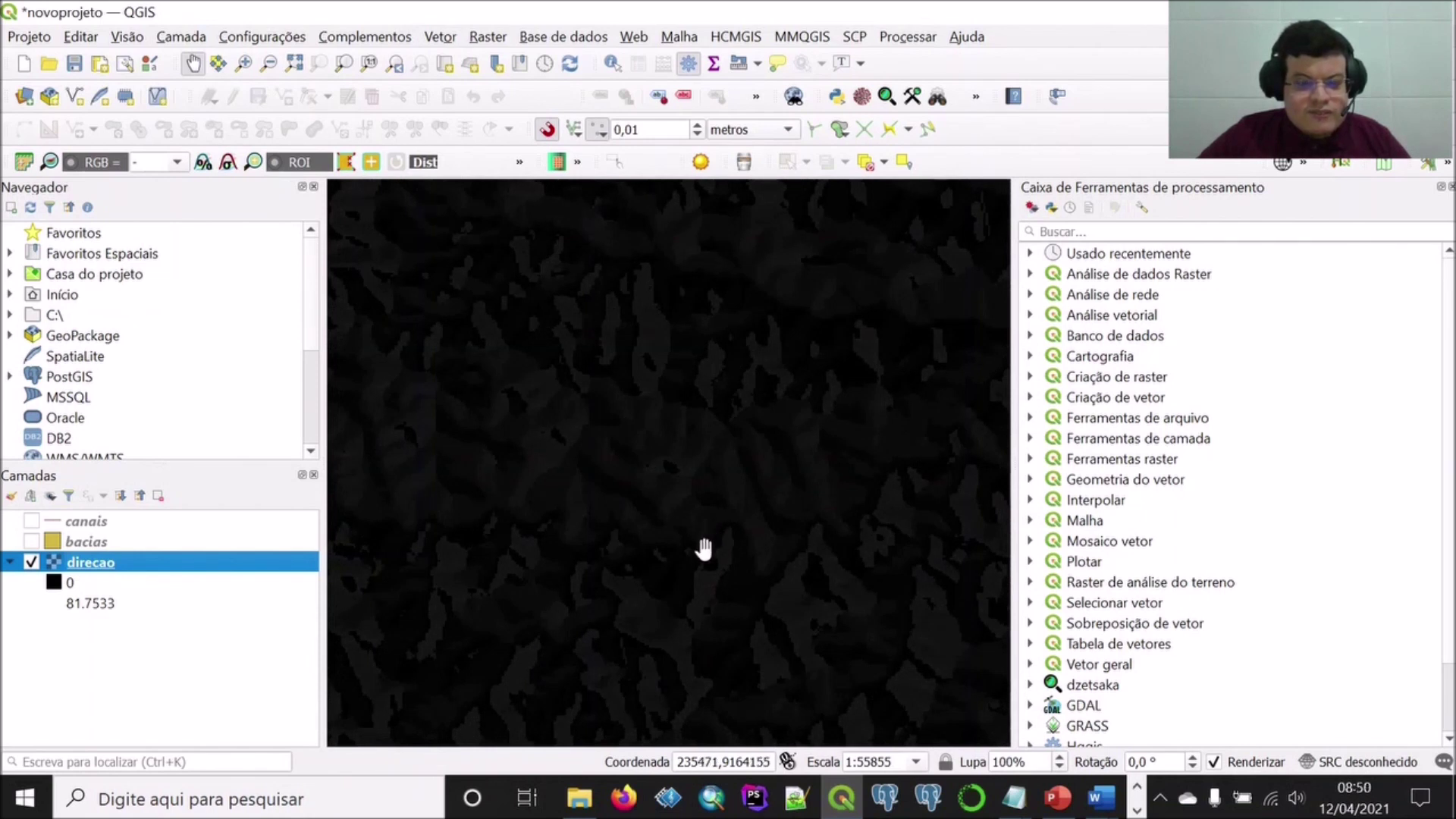
pyautogui.scroll(1, 704, 548)
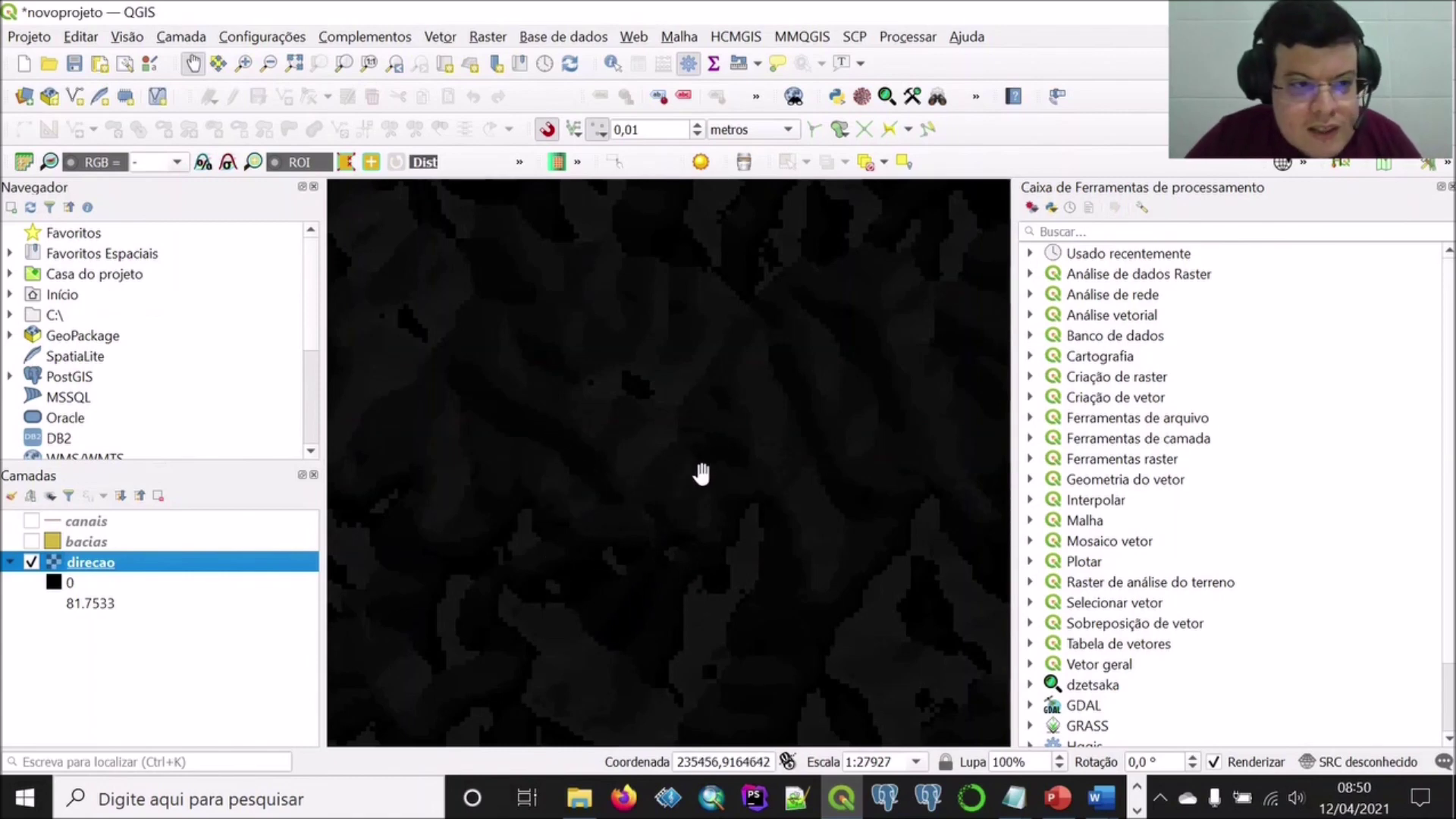
pyautogui.scroll(-2, 702, 471)
# Set the direcao layer's min/max values to the 2.0–98.0 % cumulative count cut.
pyautogui.rightClick(119, 565)
pyautogui.click(144, 544)
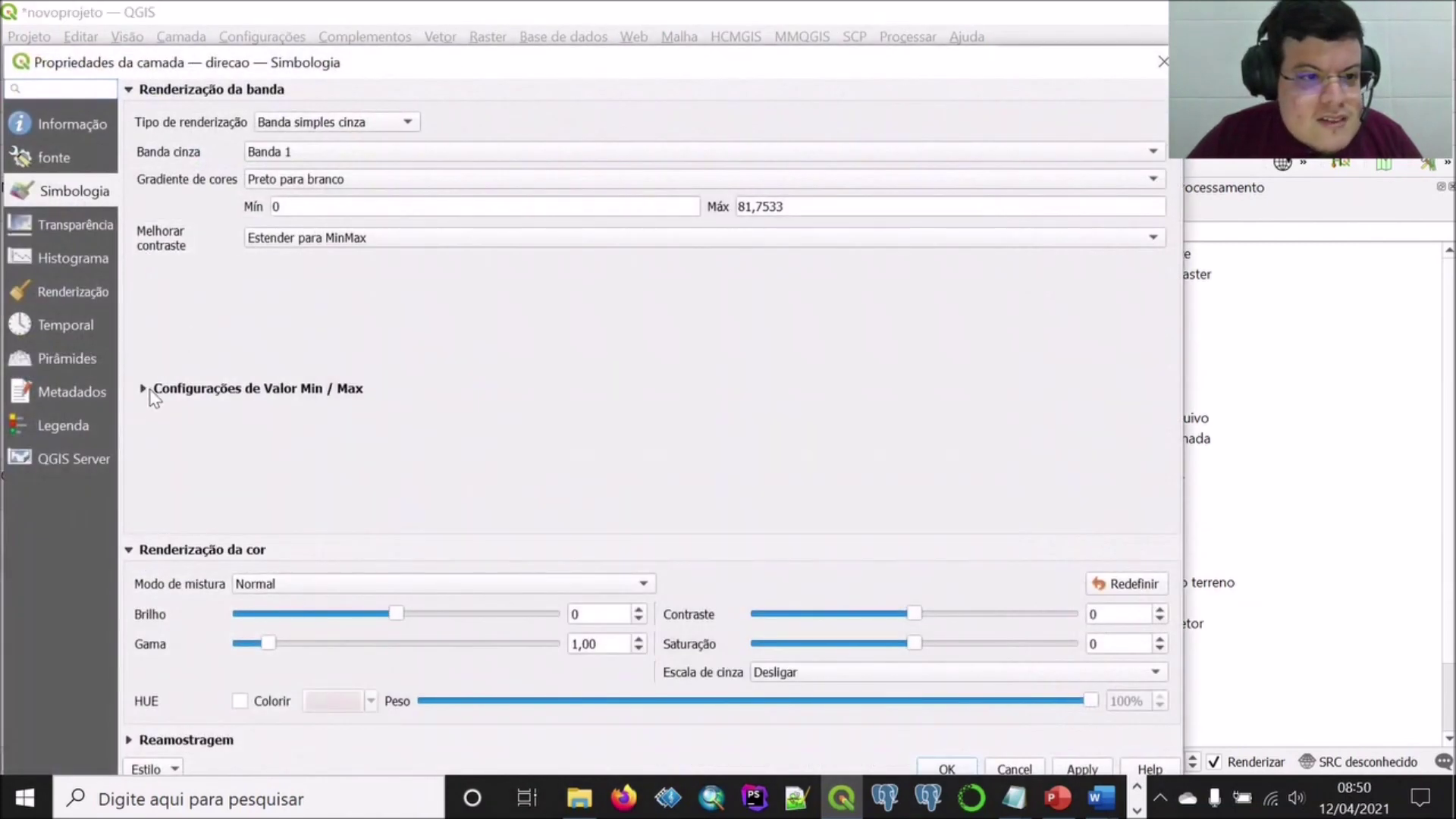
pyautogui.click(143, 389)
pyautogui.click(157, 352)
pyautogui.click(1082, 769)
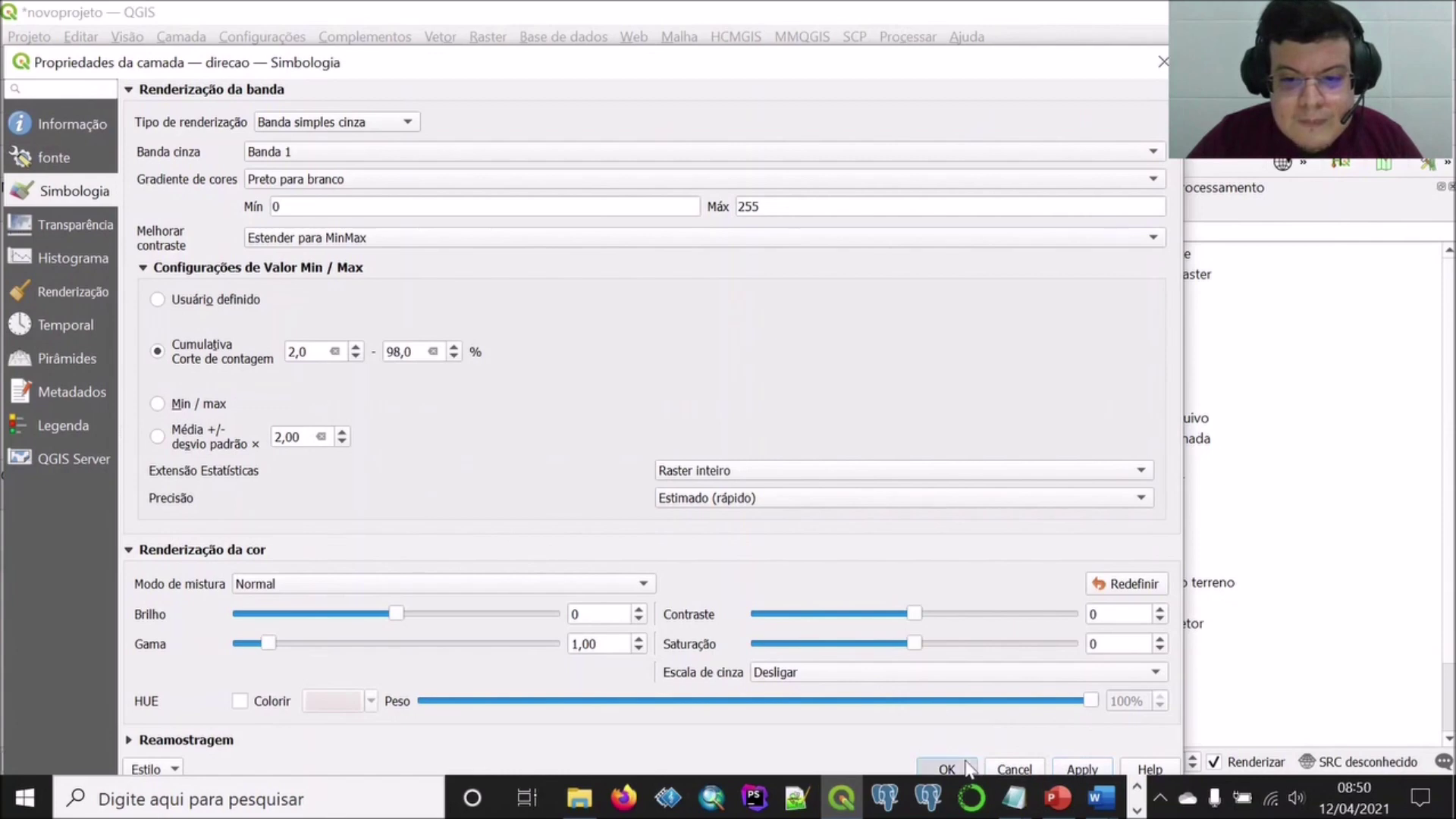
pyautogui.click(969, 768)
# Set the statistics extent of the direcao layer's symbology to the updated canvas (Tela atualizada) and apply it.
pyautogui.rightClick(134, 568)
pyautogui.click(146, 549)
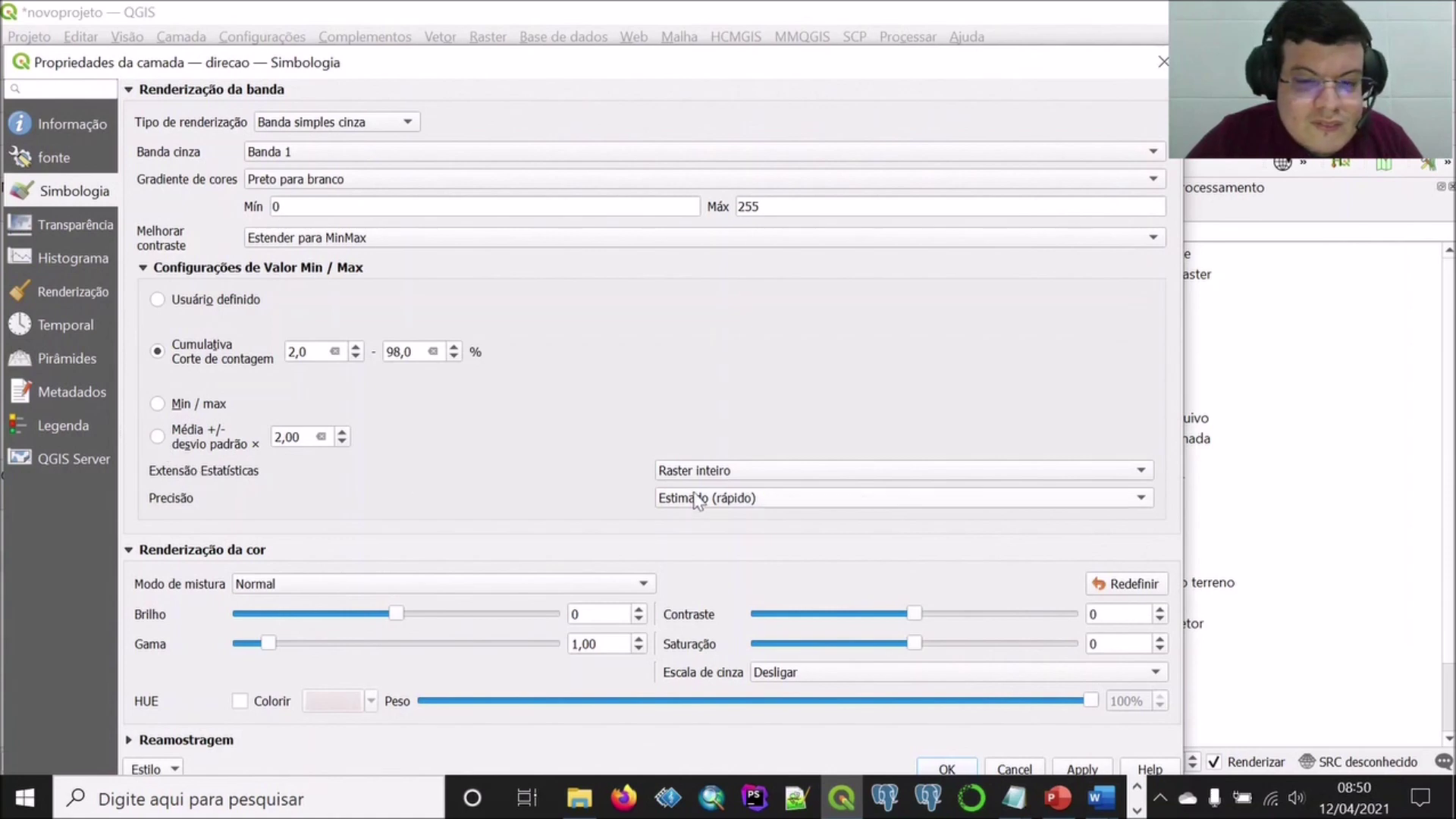
pyautogui.click(713, 471)
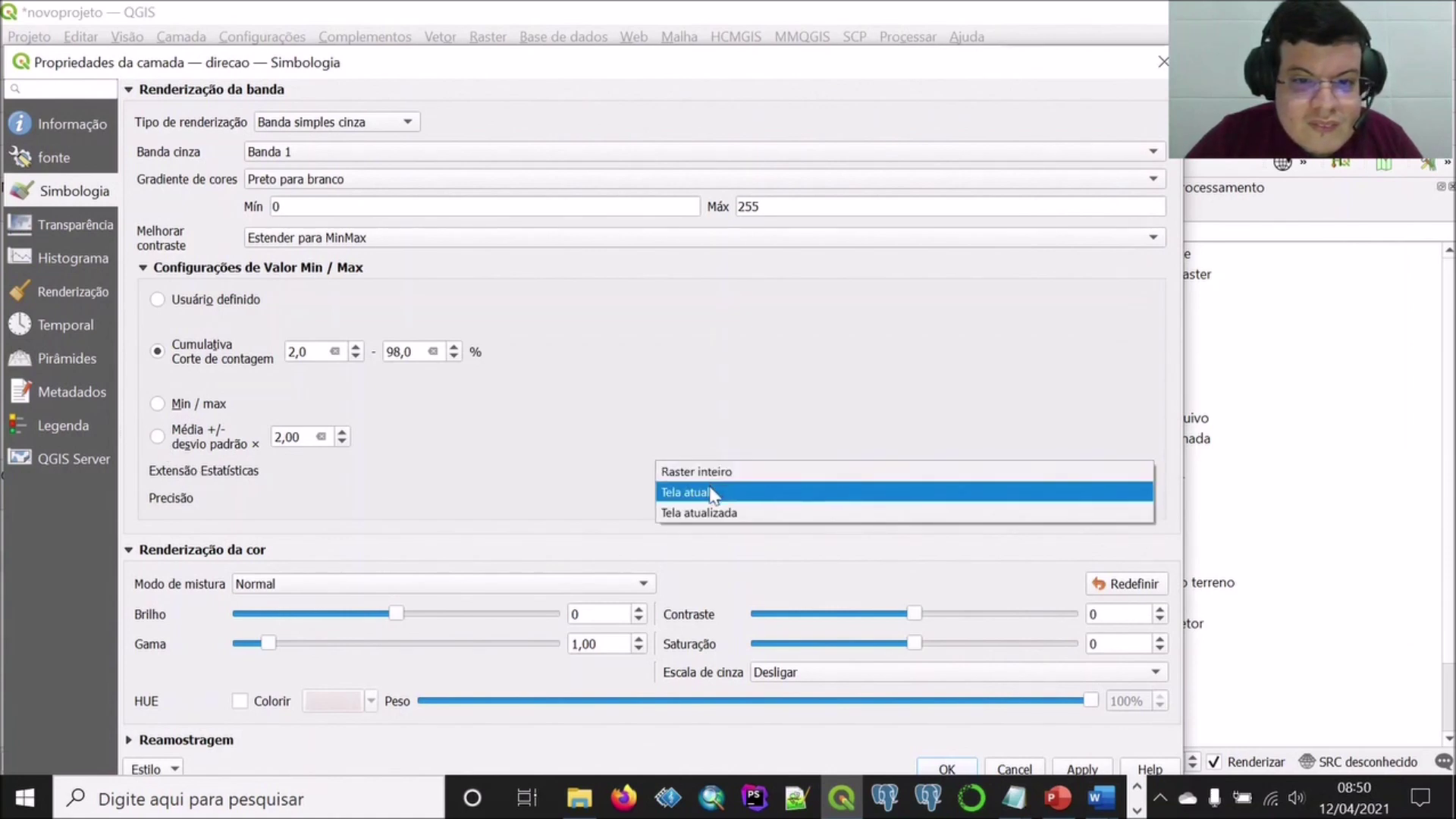
pyautogui.click(706, 513)
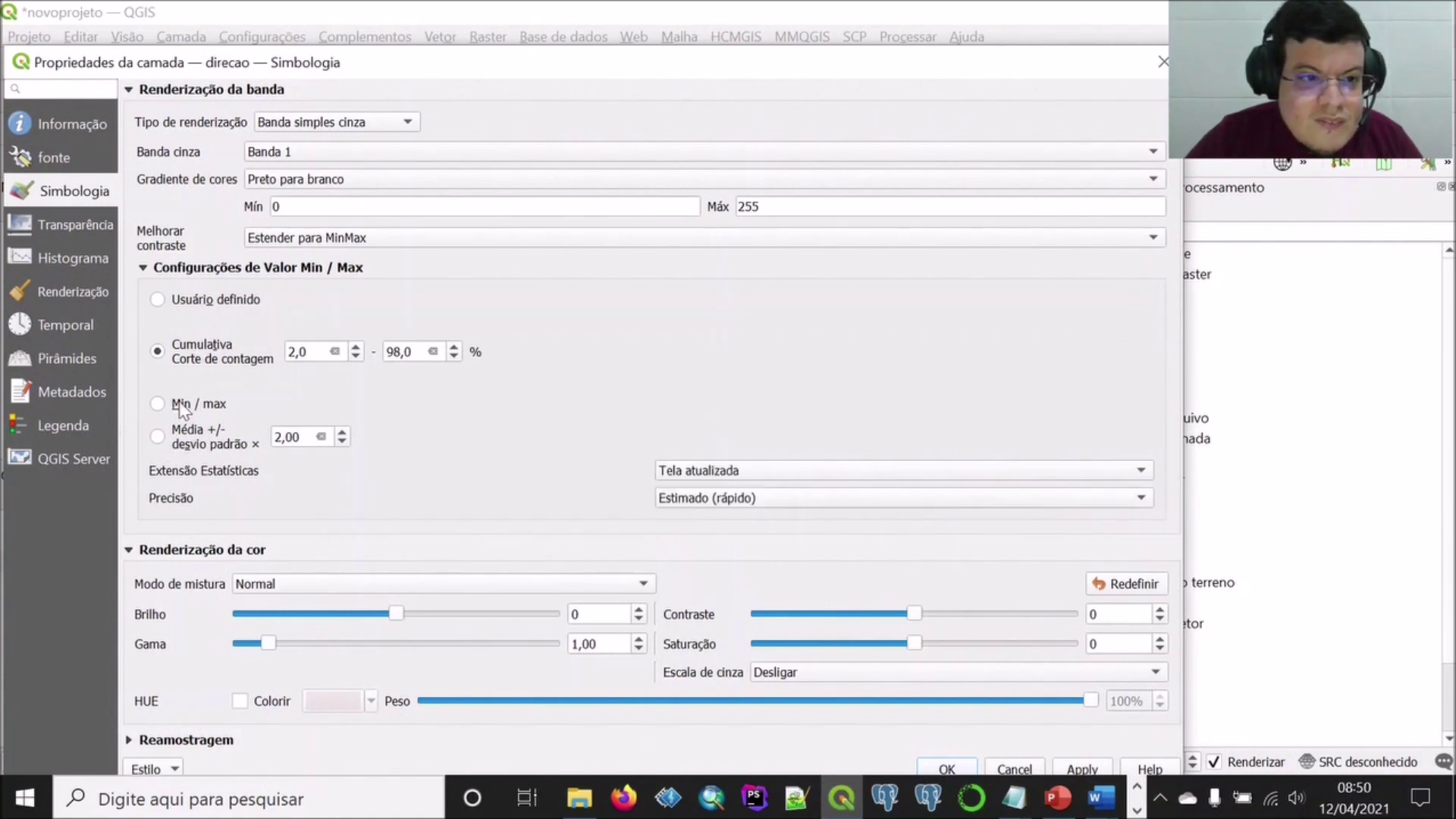
pyautogui.click(1085, 770)
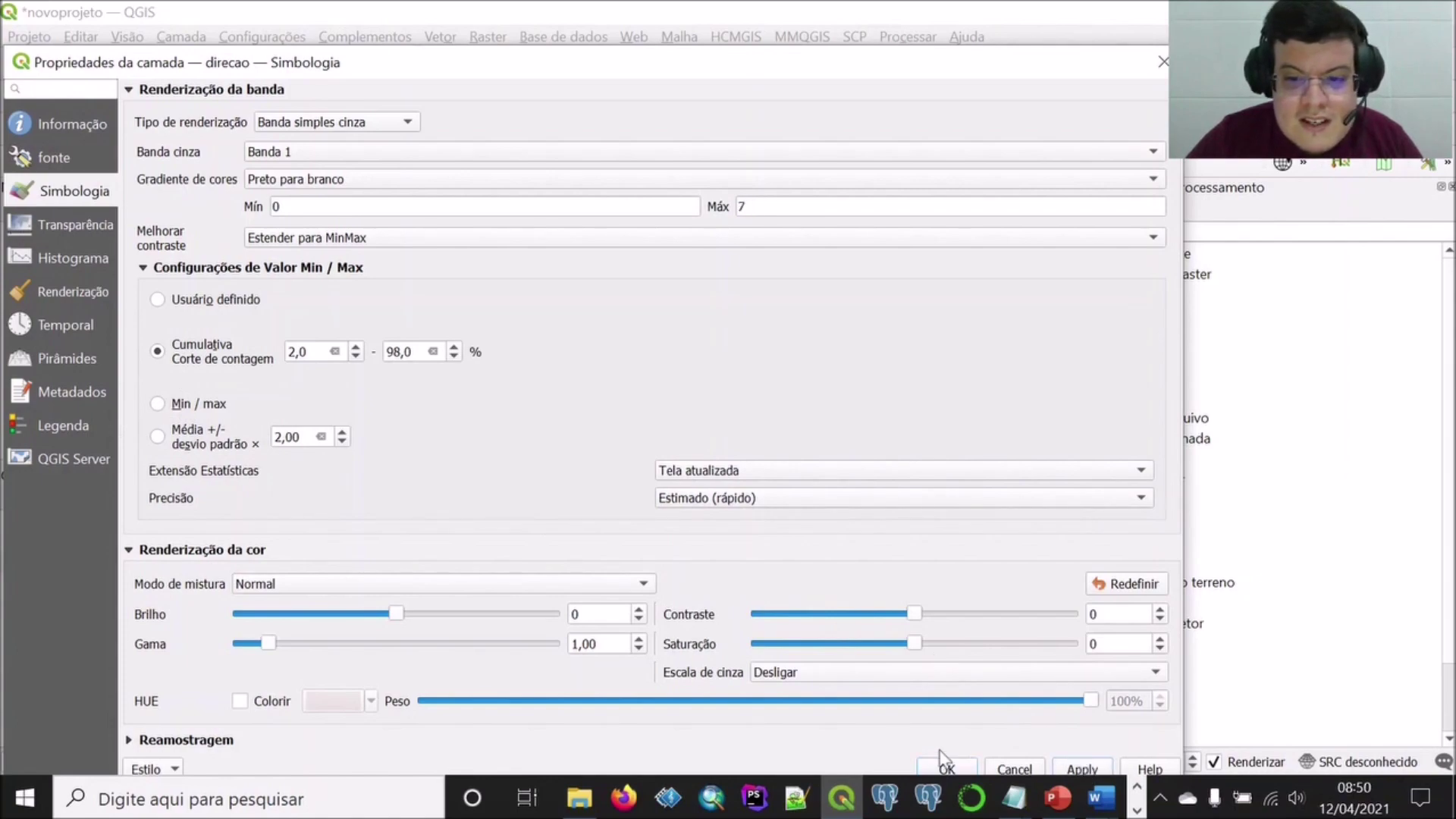
# Accept the direcao layer's symbology settings and save the project.
pyautogui.click(947, 769)
pyautogui.scroll(-3, 713, 539)
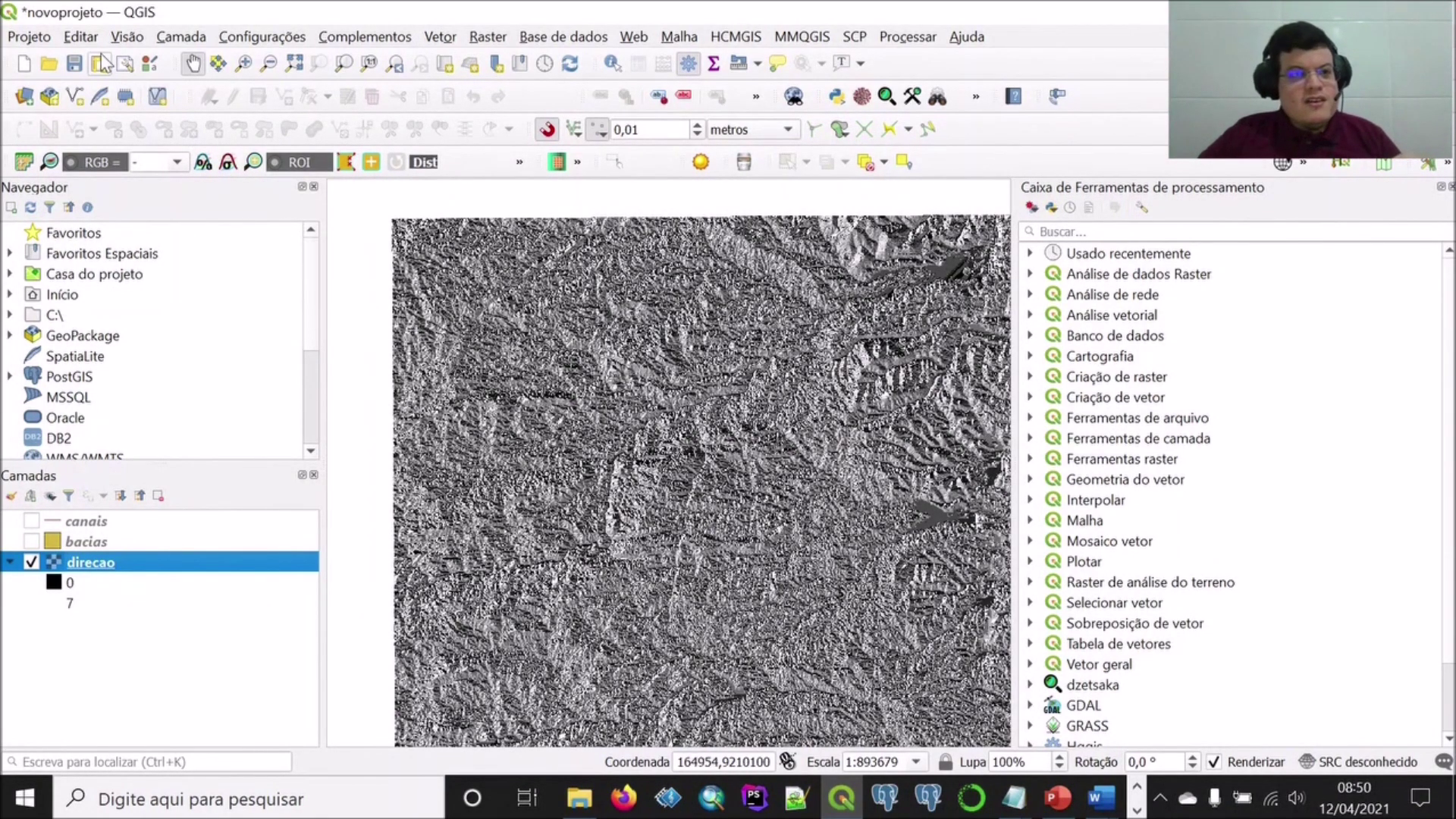
pyautogui.click(74, 63)
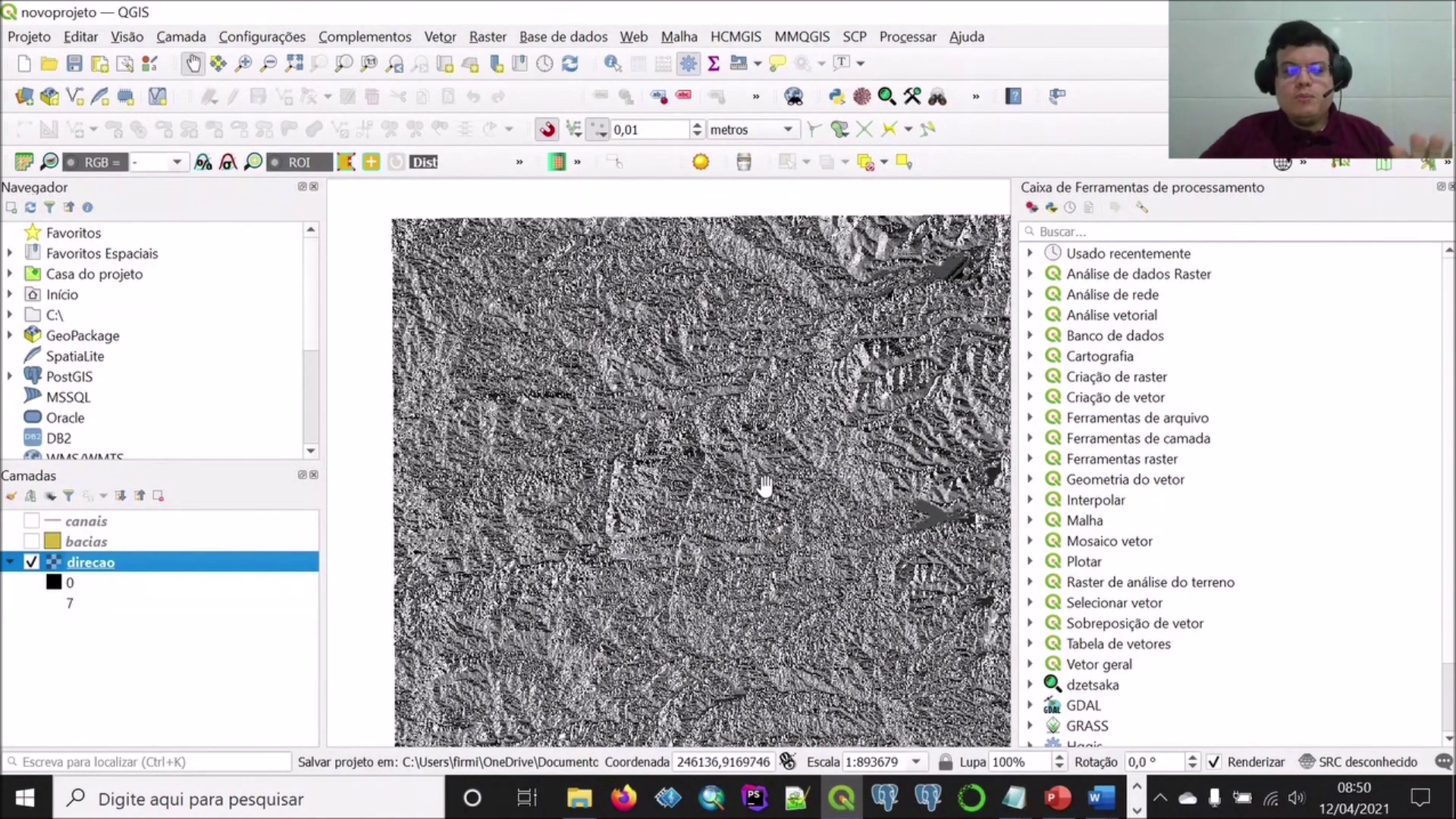
# Review the min/max value settings in the direcao layer's symbology and leave the properties without changes.
pyautogui.rightClick(116, 557)
pyautogui.click(115, 545)
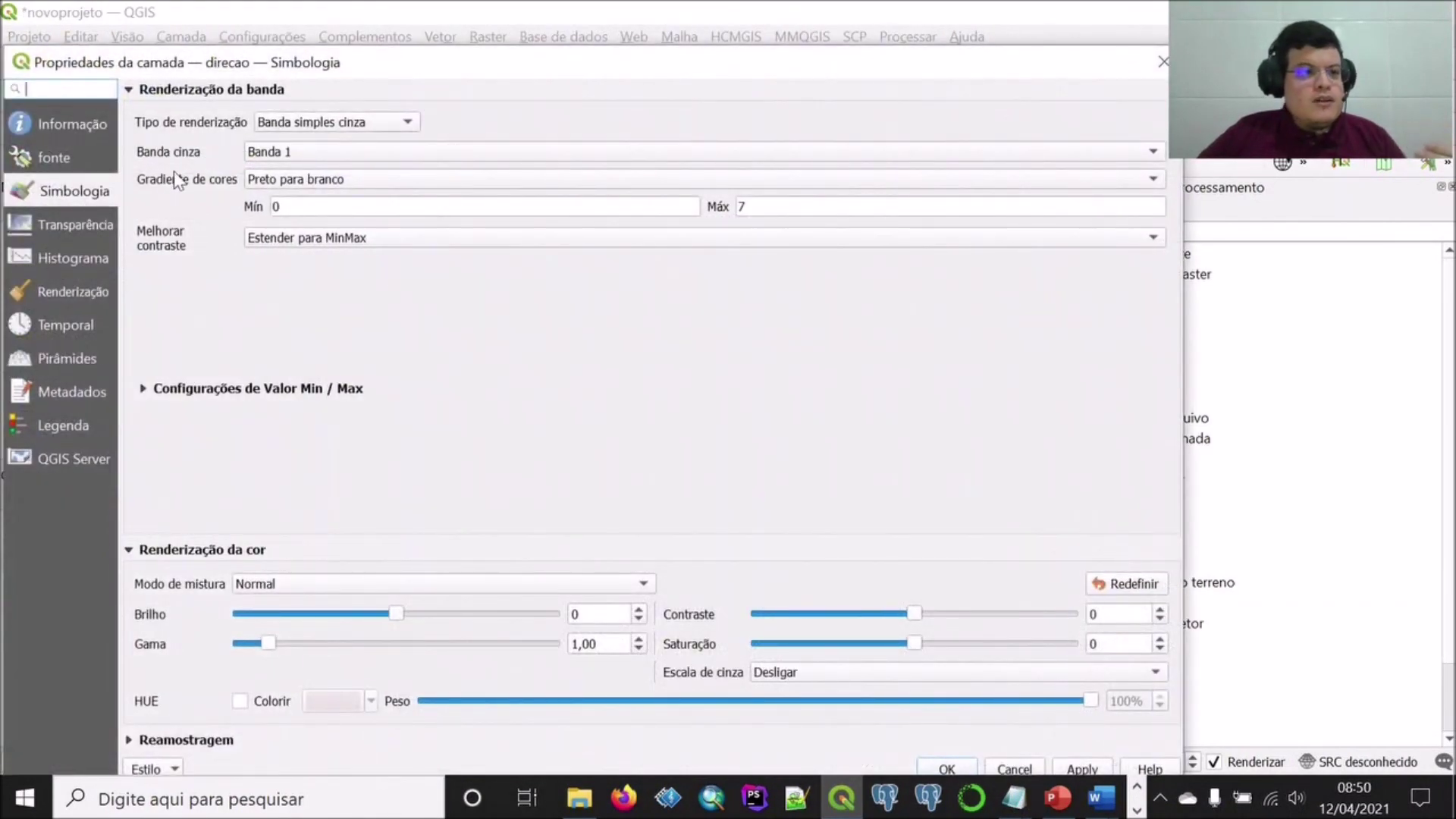
pyautogui.click(187, 390)
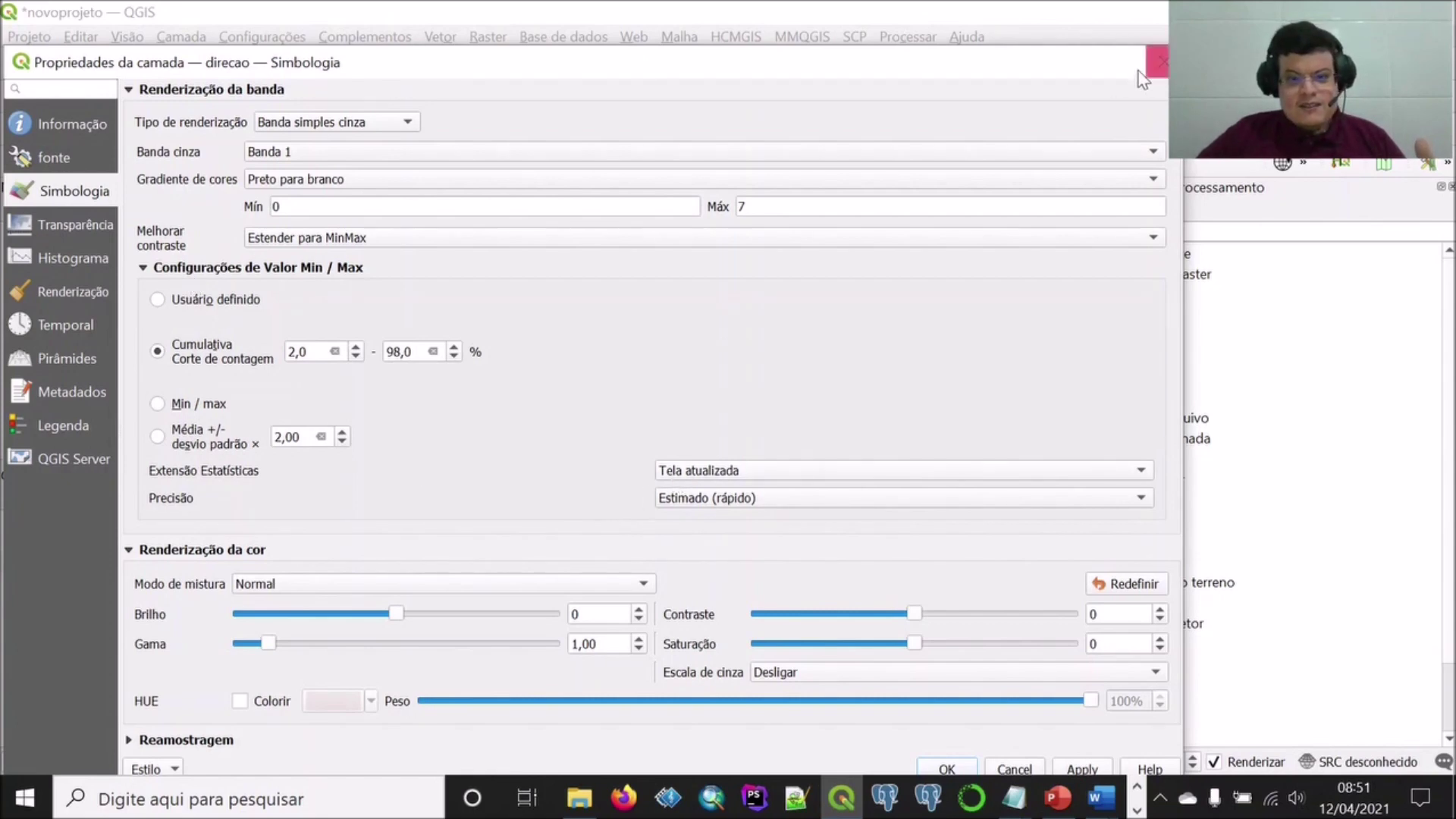
pyautogui.moveTo(544, 72); pyautogui.dragTo(562, 10)
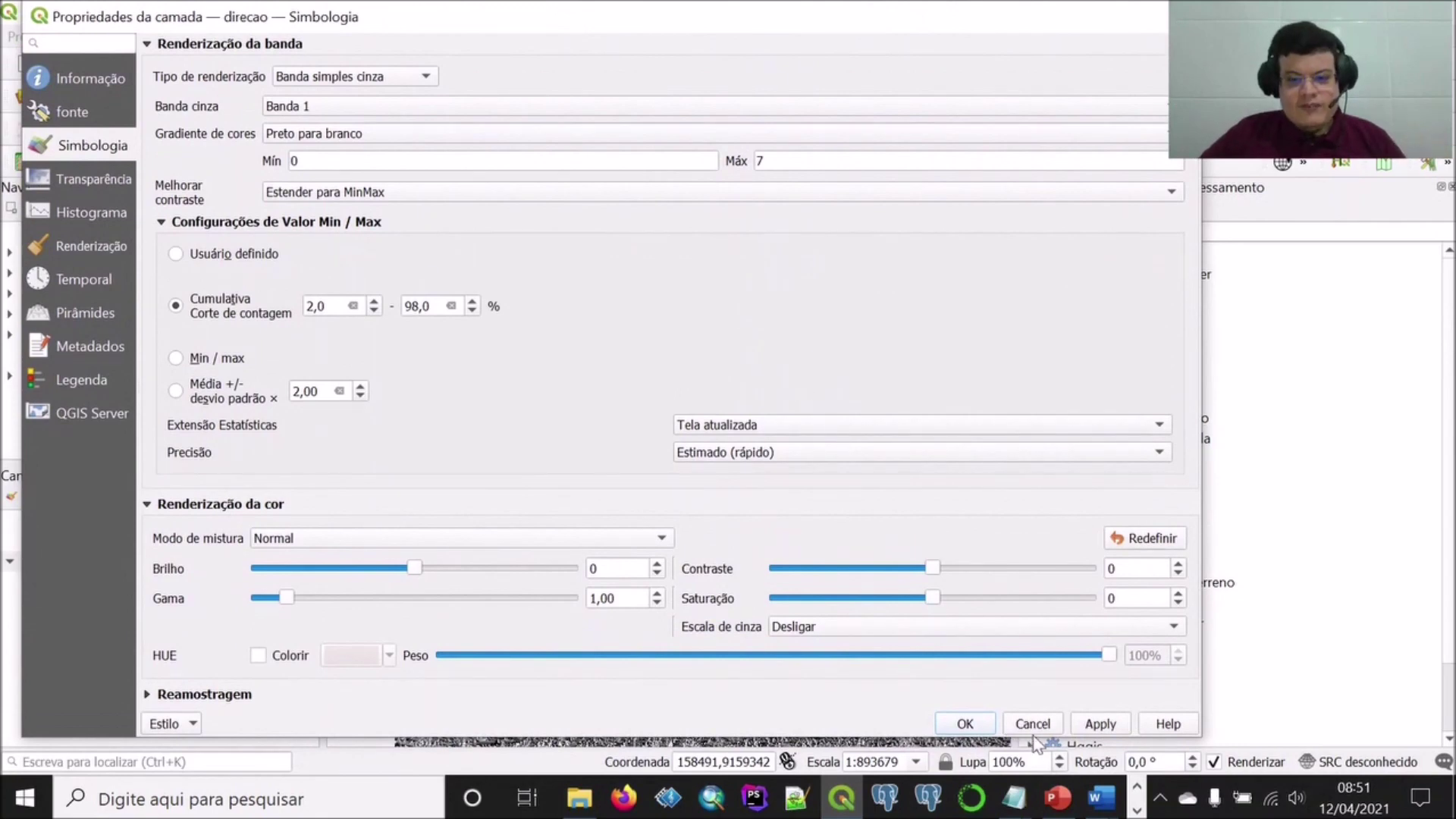
pyautogui.click(1033, 724)
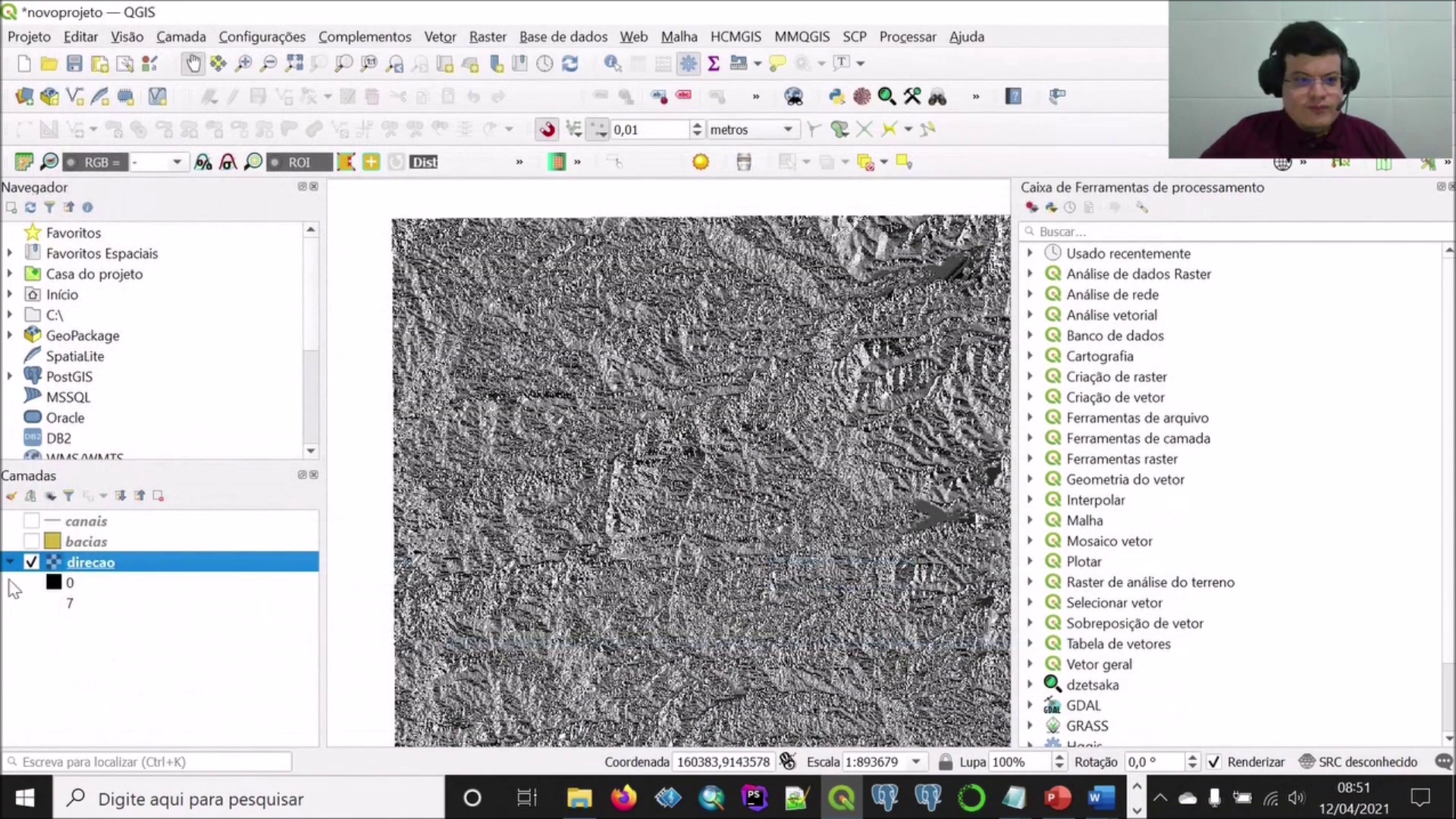
# Show the bacias and canais layers on the map and save the project.
pyautogui.click(32, 541)
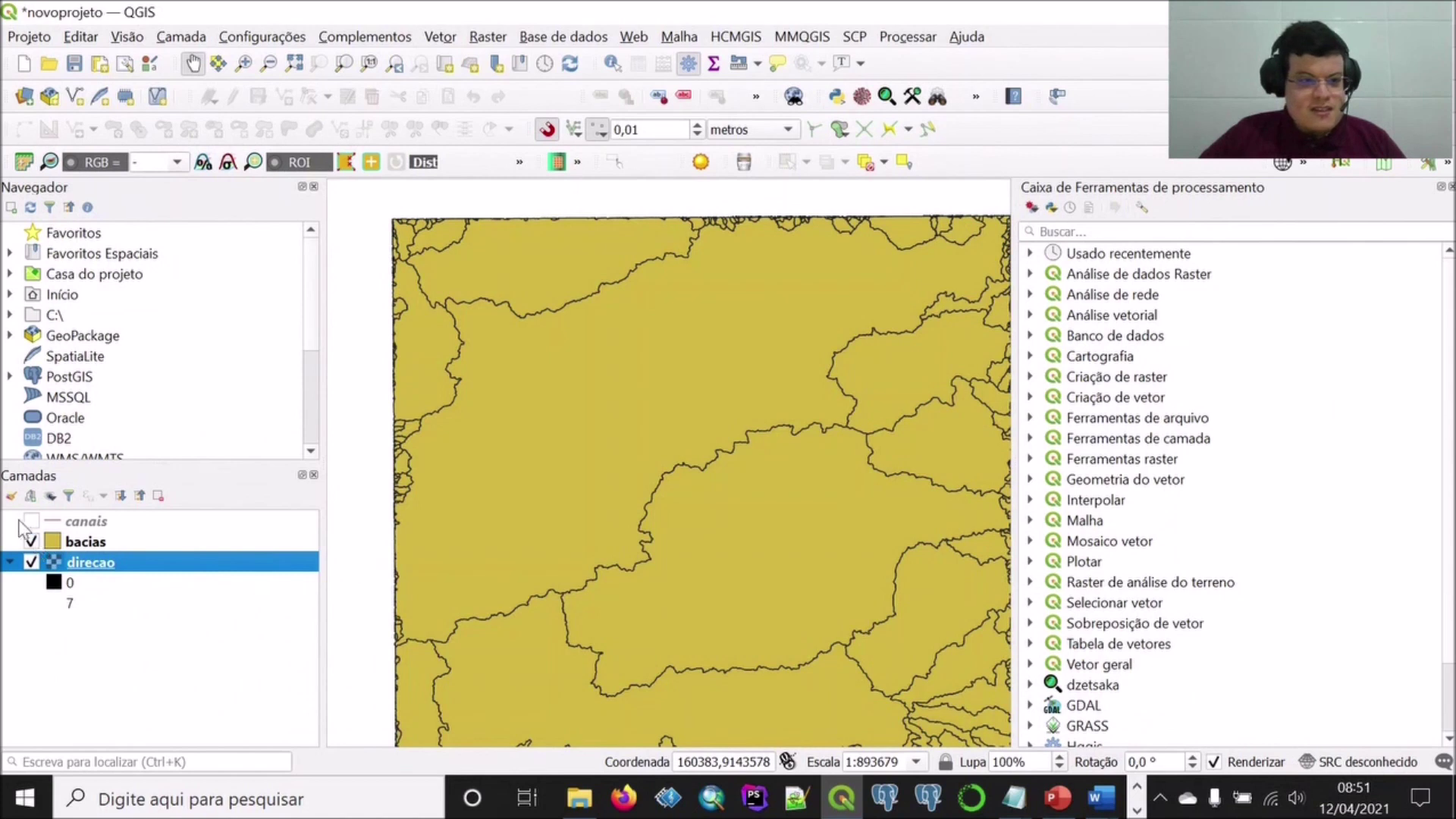
pyautogui.click(31, 522)
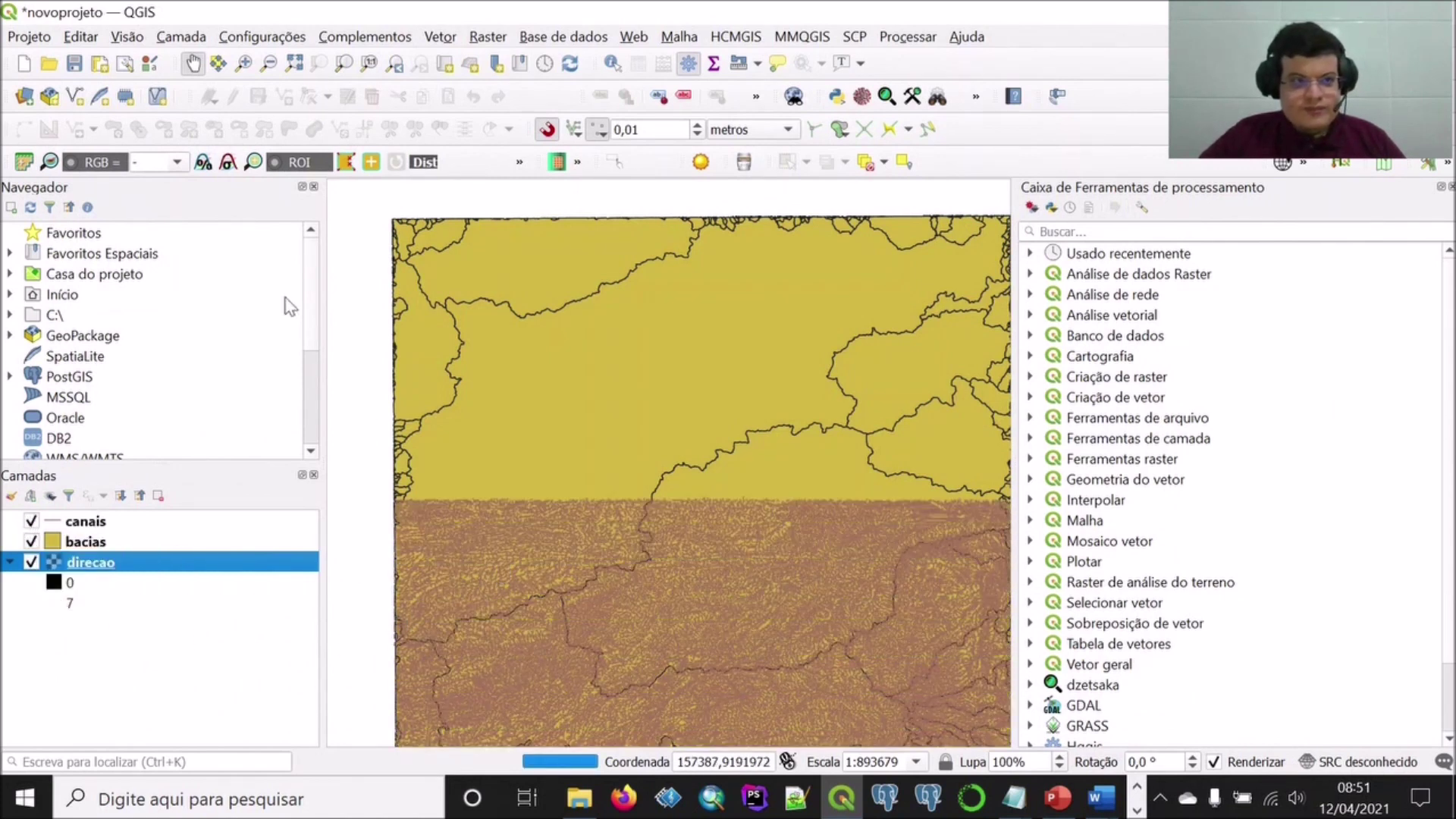
pyautogui.click(74, 63)
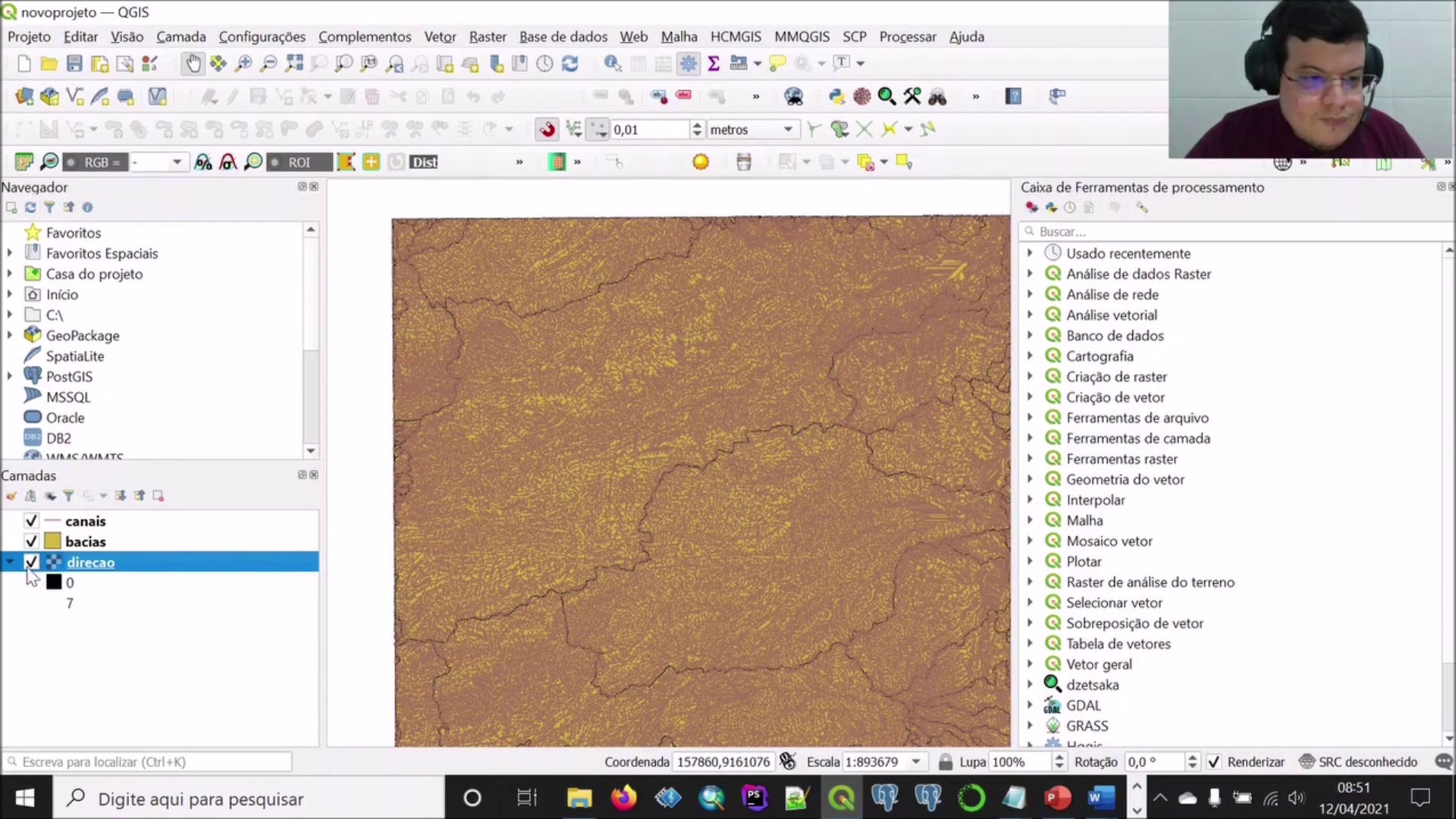
pyautogui.scroll(2, 711, 487)
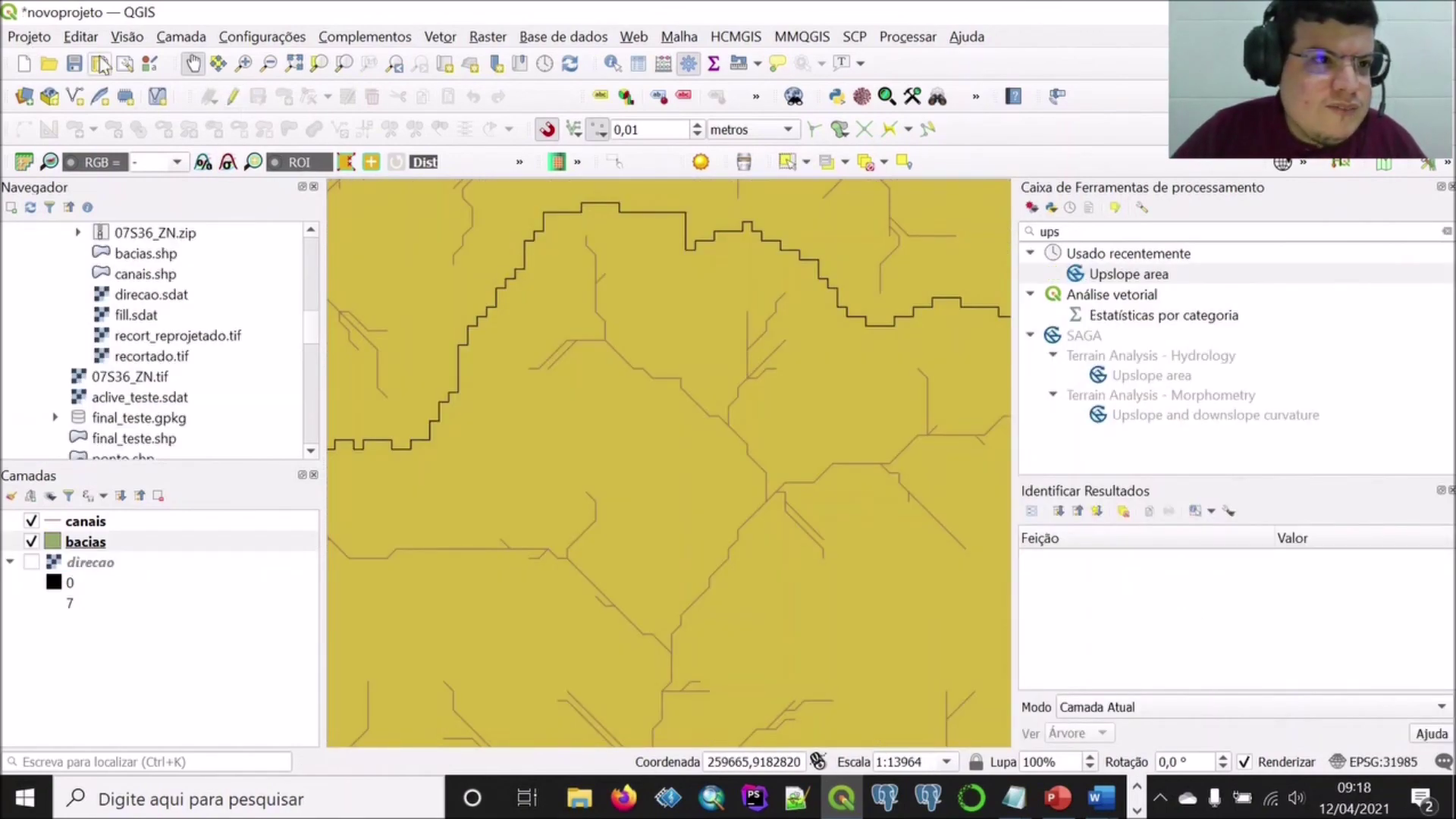
# Save the project and open the project's snapping settings (Opções de aderência), placing the window clear of the channels being viewed.
pyautogui.click(74, 63)
pyautogui.click(29, 36)
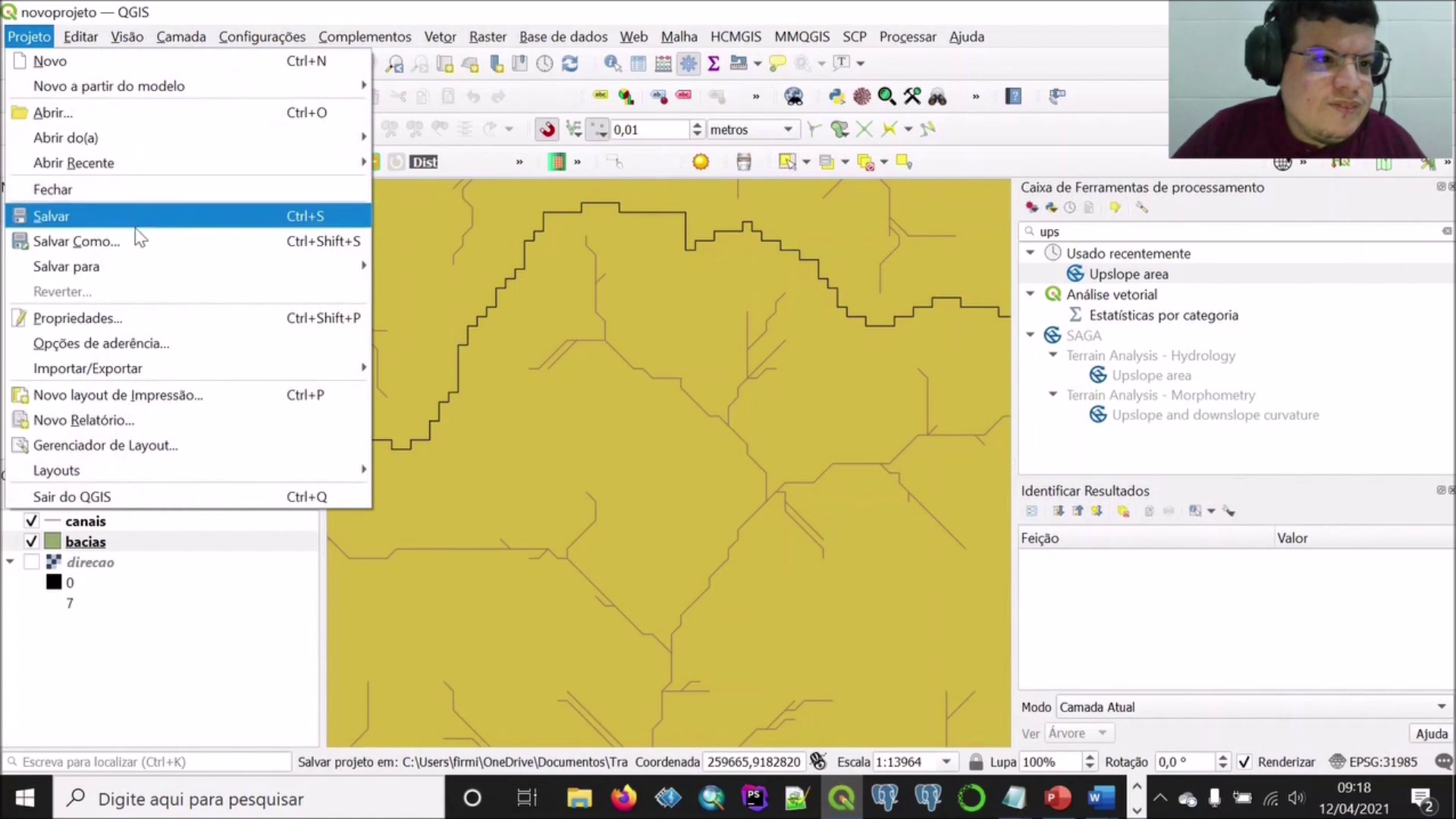
pyautogui.click(146, 343)
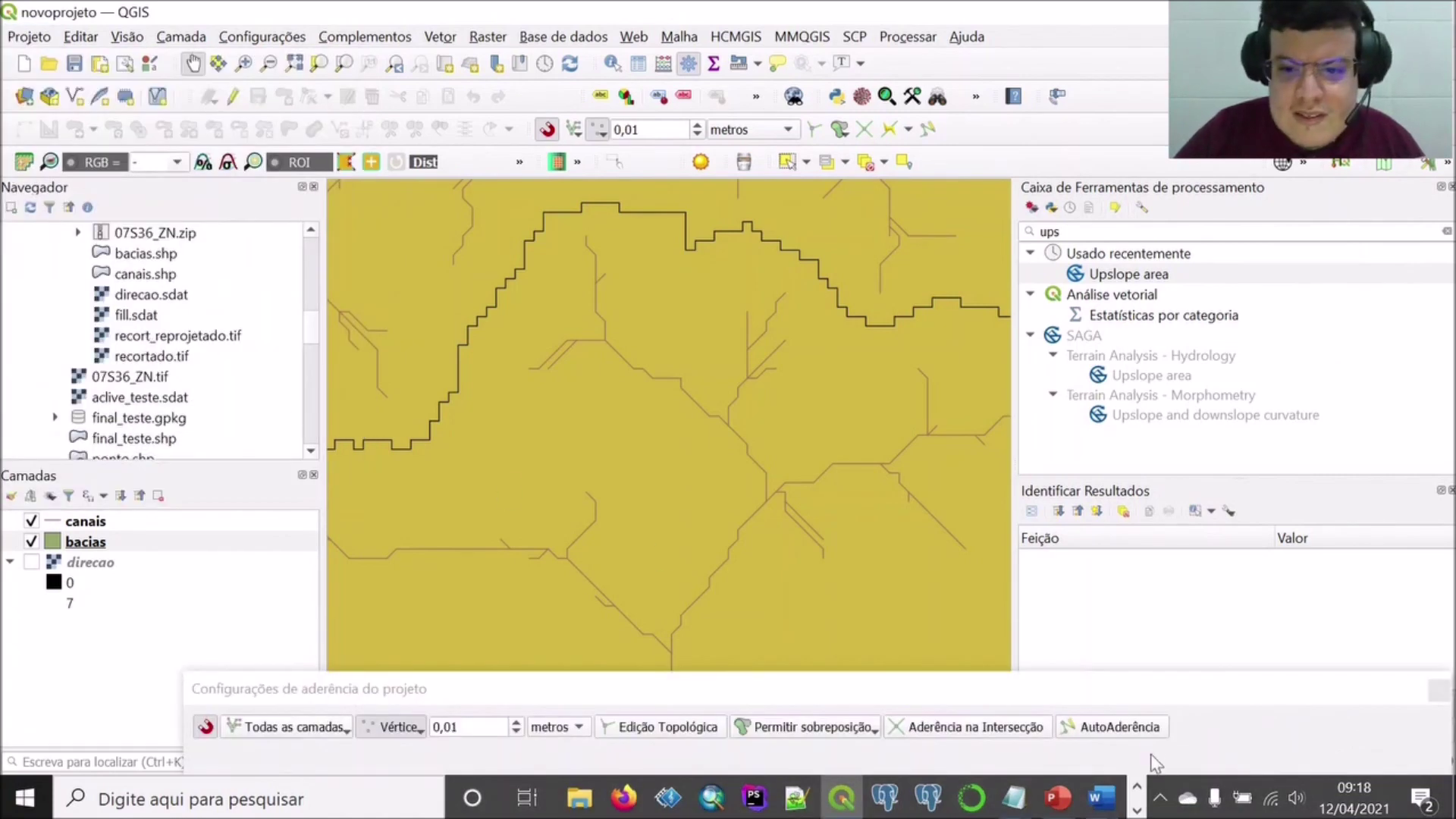
pyautogui.moveTo(1163, 693); pyautogui.dragTo(1049, 648)
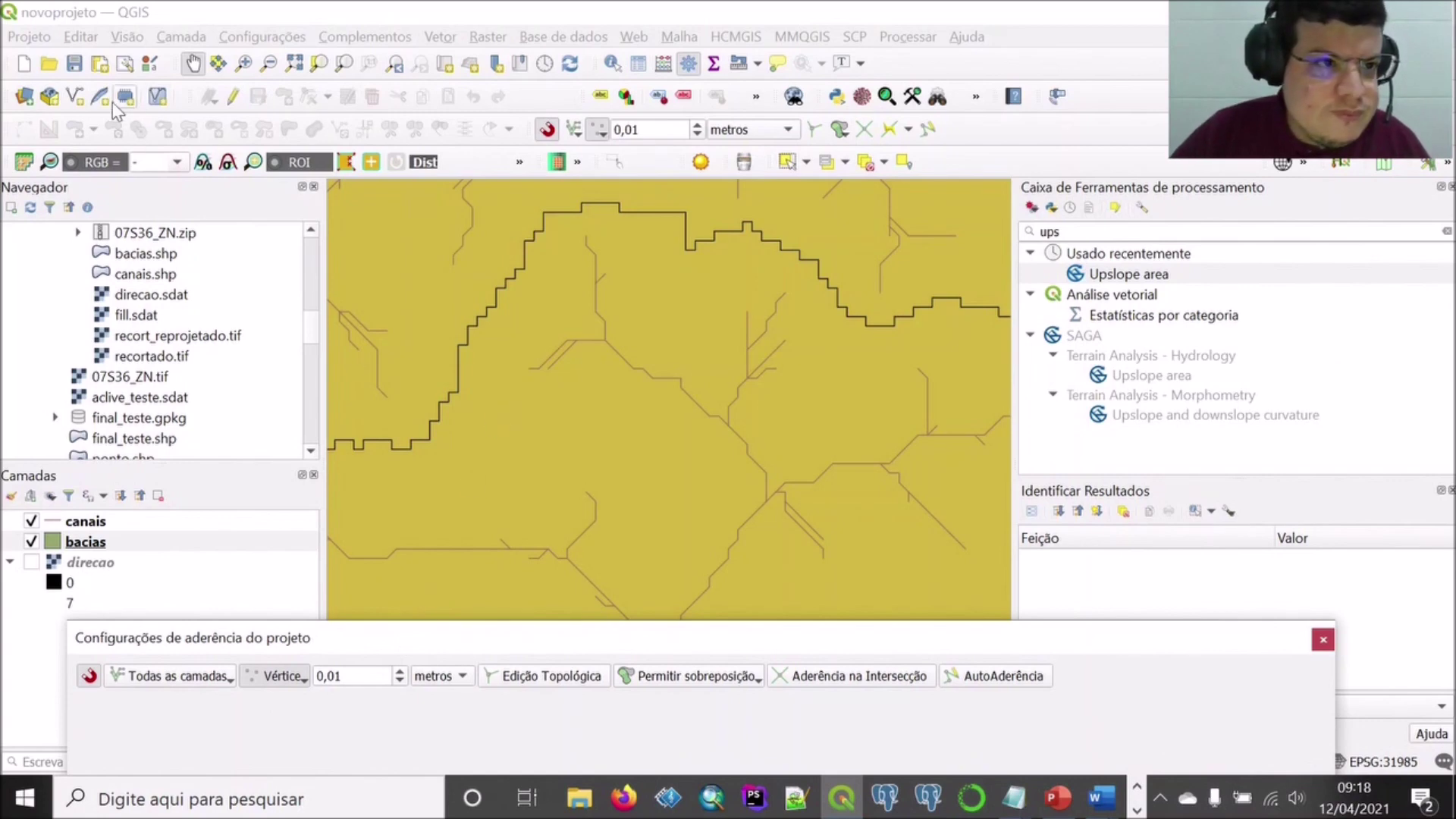
# Start a new shapefile layer with the file name ponto in the Aula folder.
pyautogui.click(74, 97)
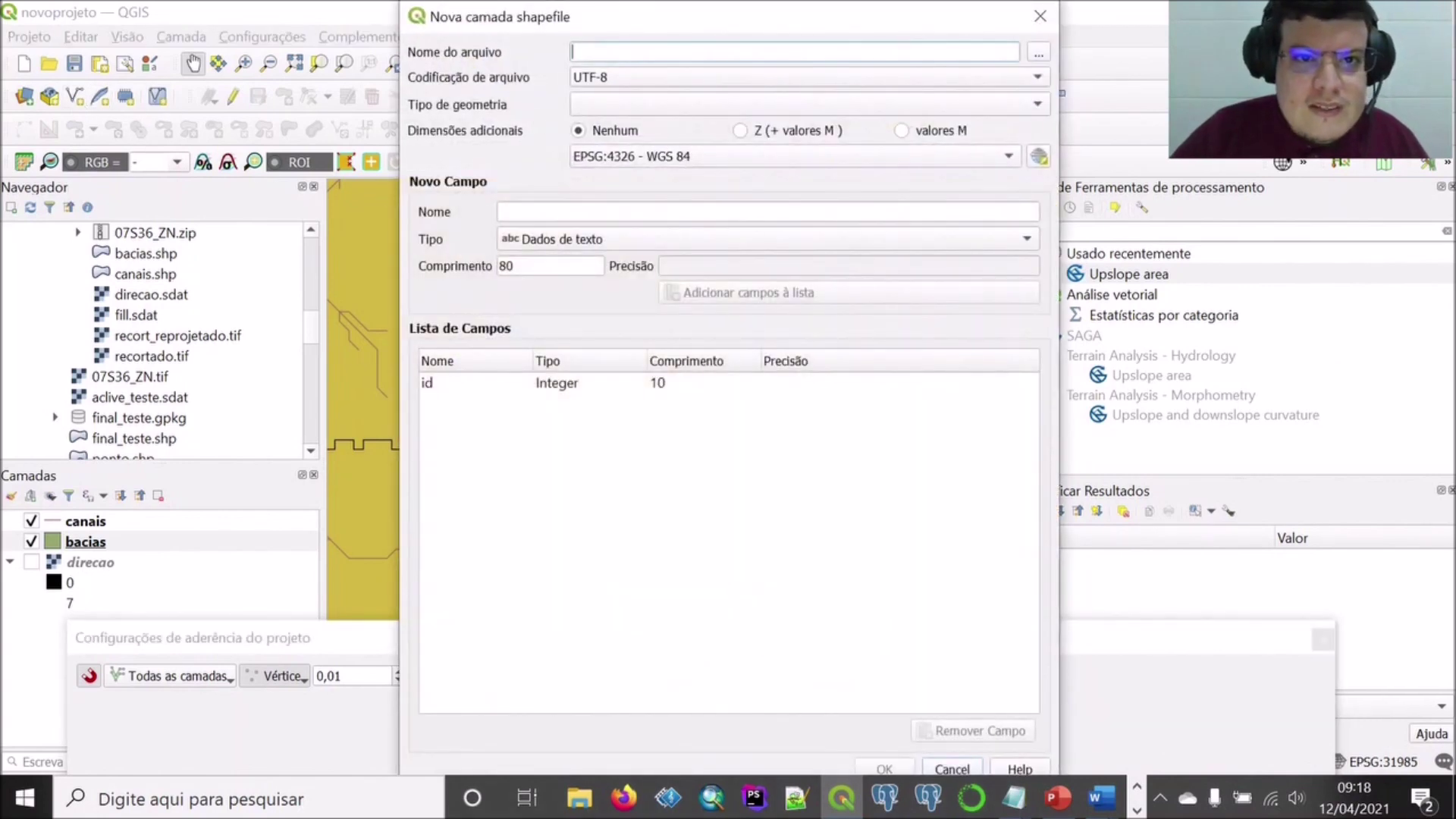
pyautogui.click(1038, 55)
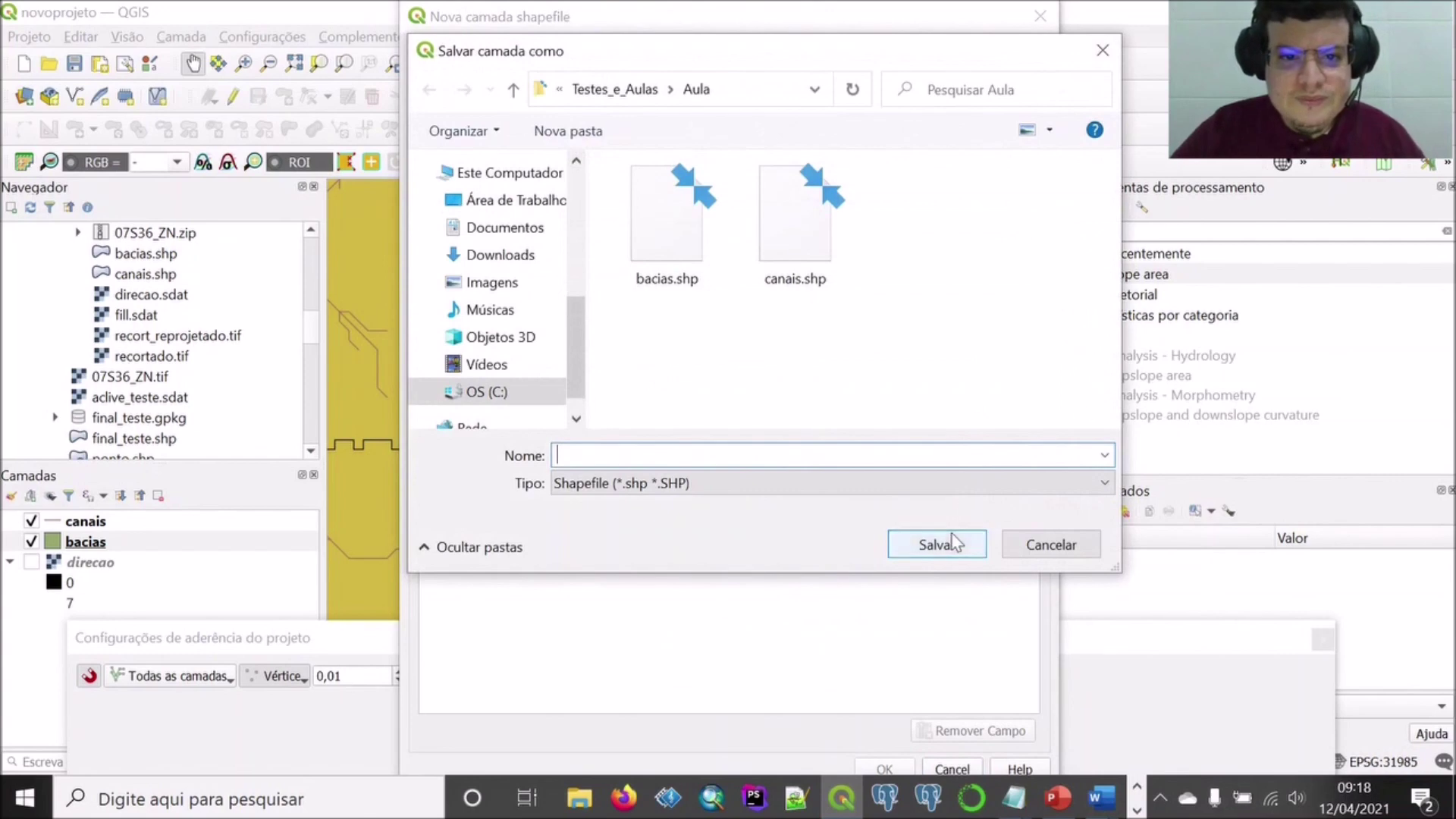
pyautogui.write('ponto')
pyautogui.click(919, 550)
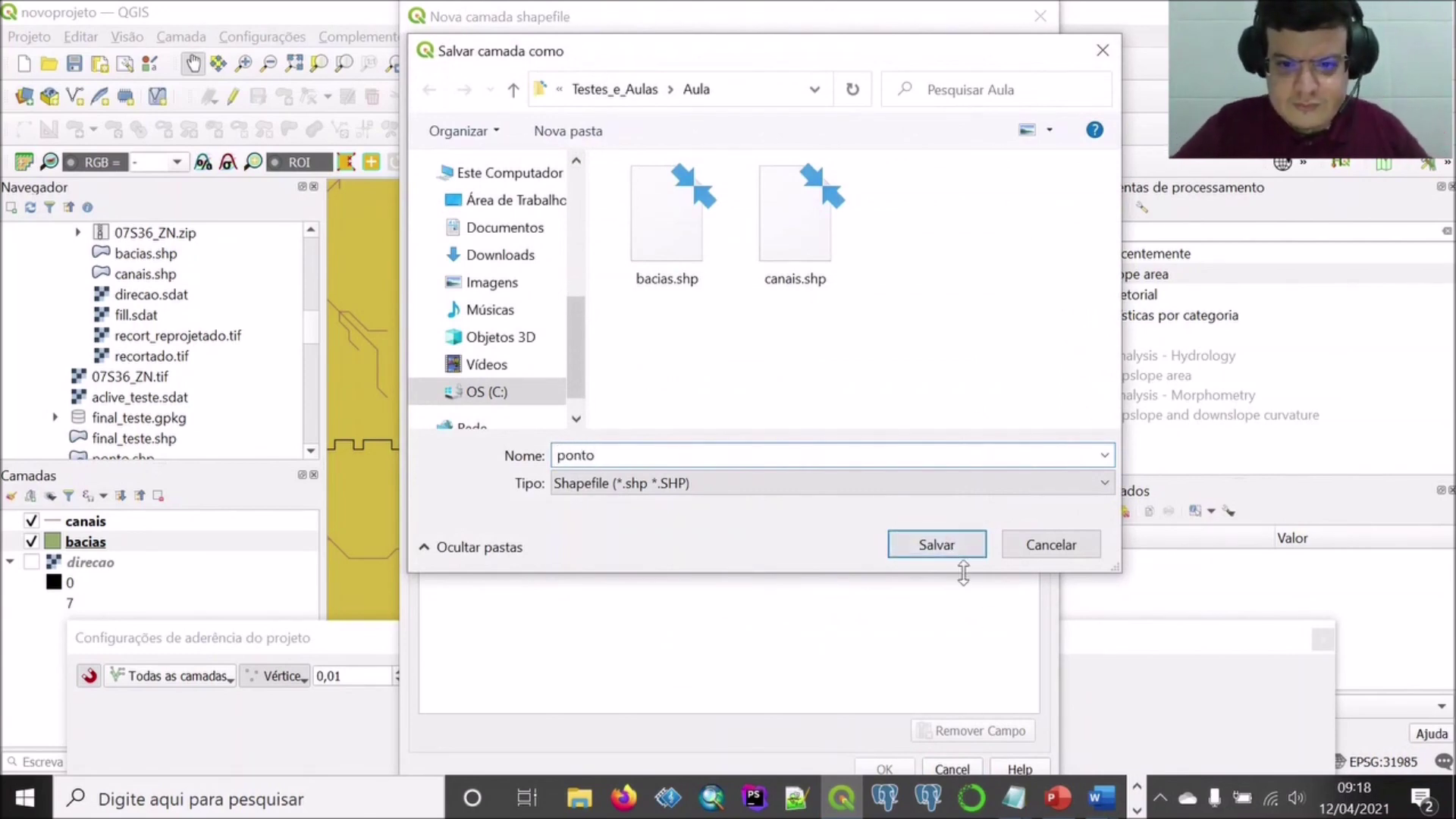
# Create the shapefile with Ponto geometry and the project CRS EPSG:31985 - SIRGAS 2000 / UTM zone 25S.
pyautogui.click(616, 105)
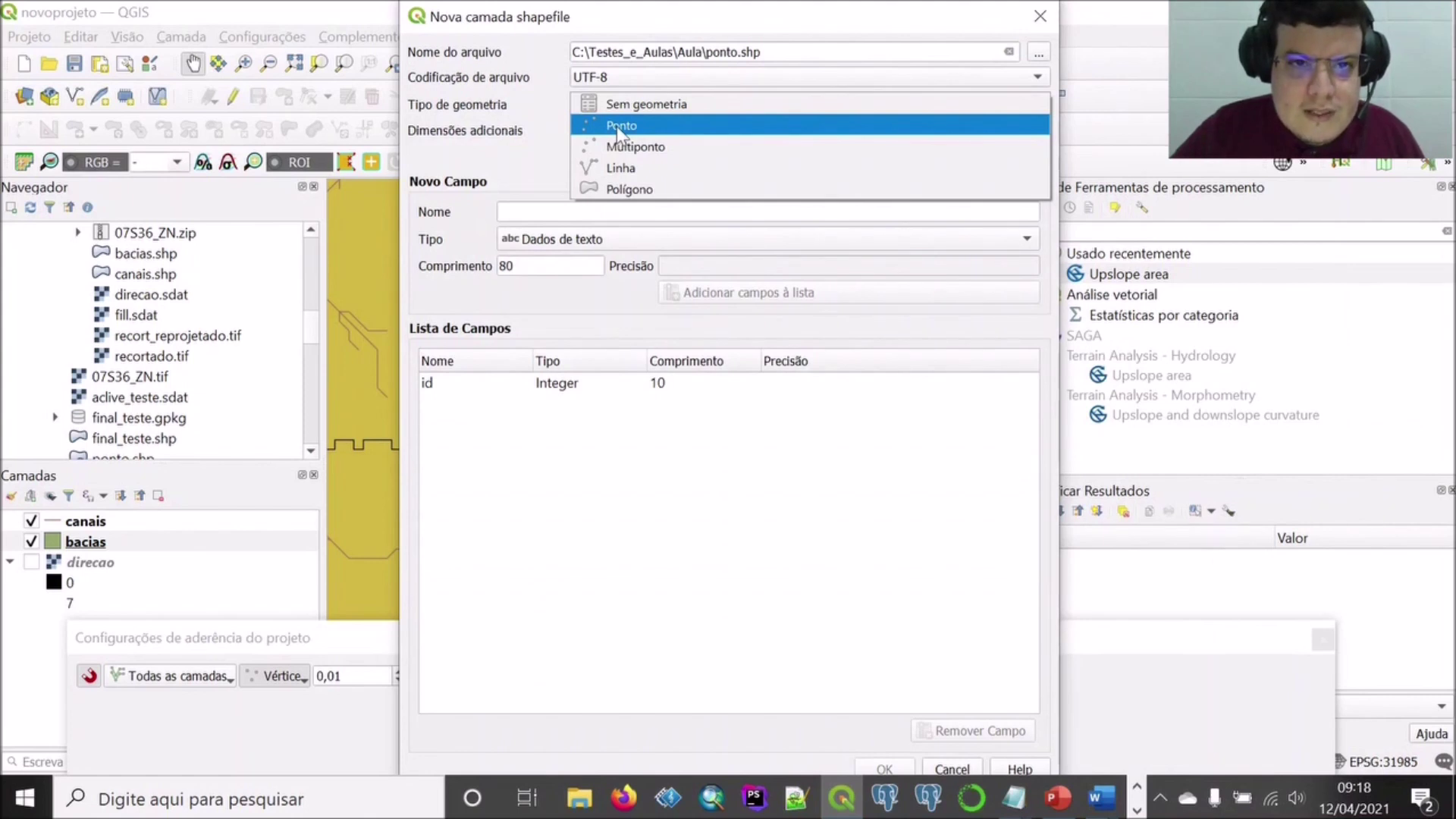
pyautogui.click(616, 125)
pyautogui.click(612, 161)
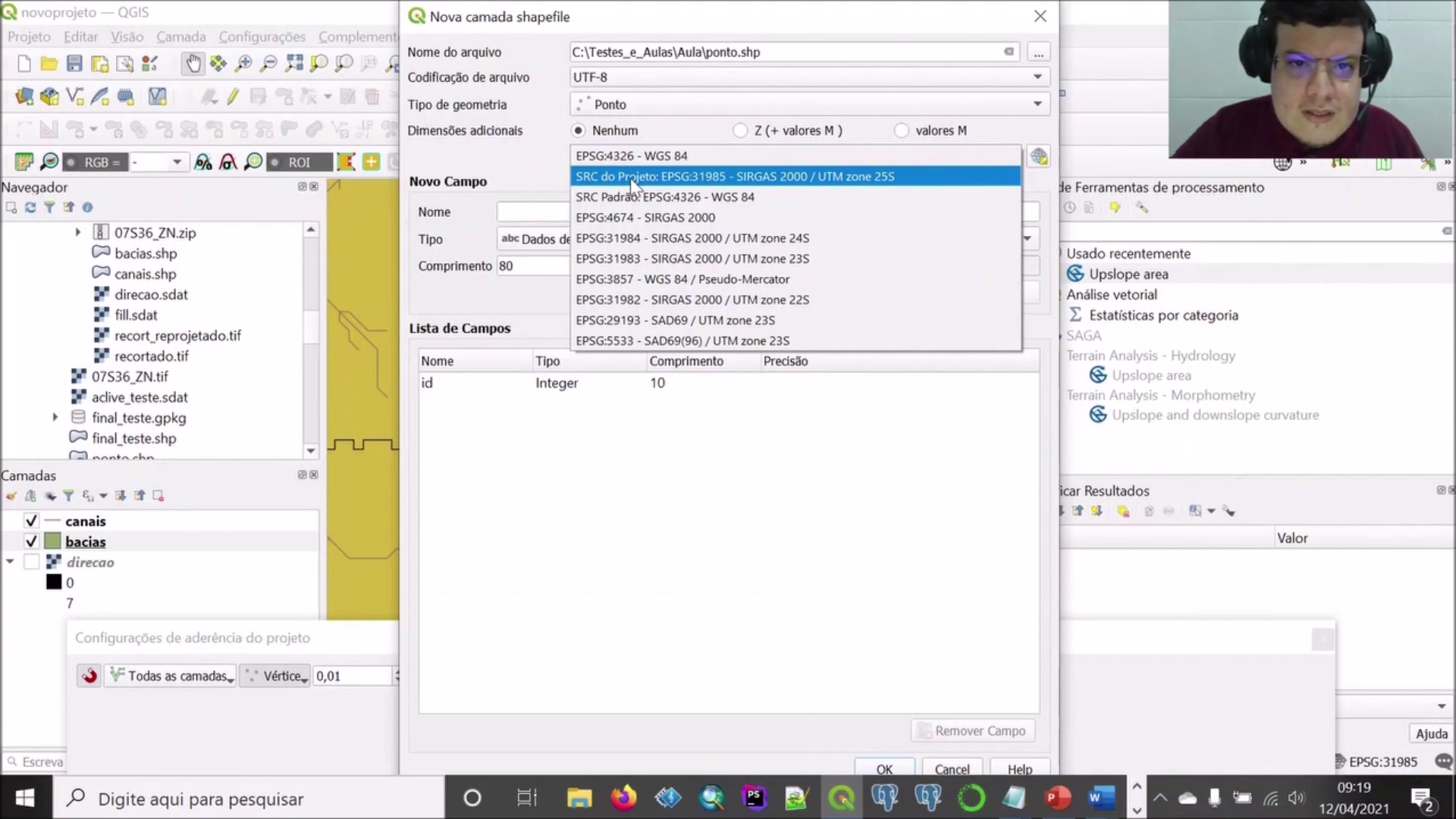
pyautogui.click(631, 179)
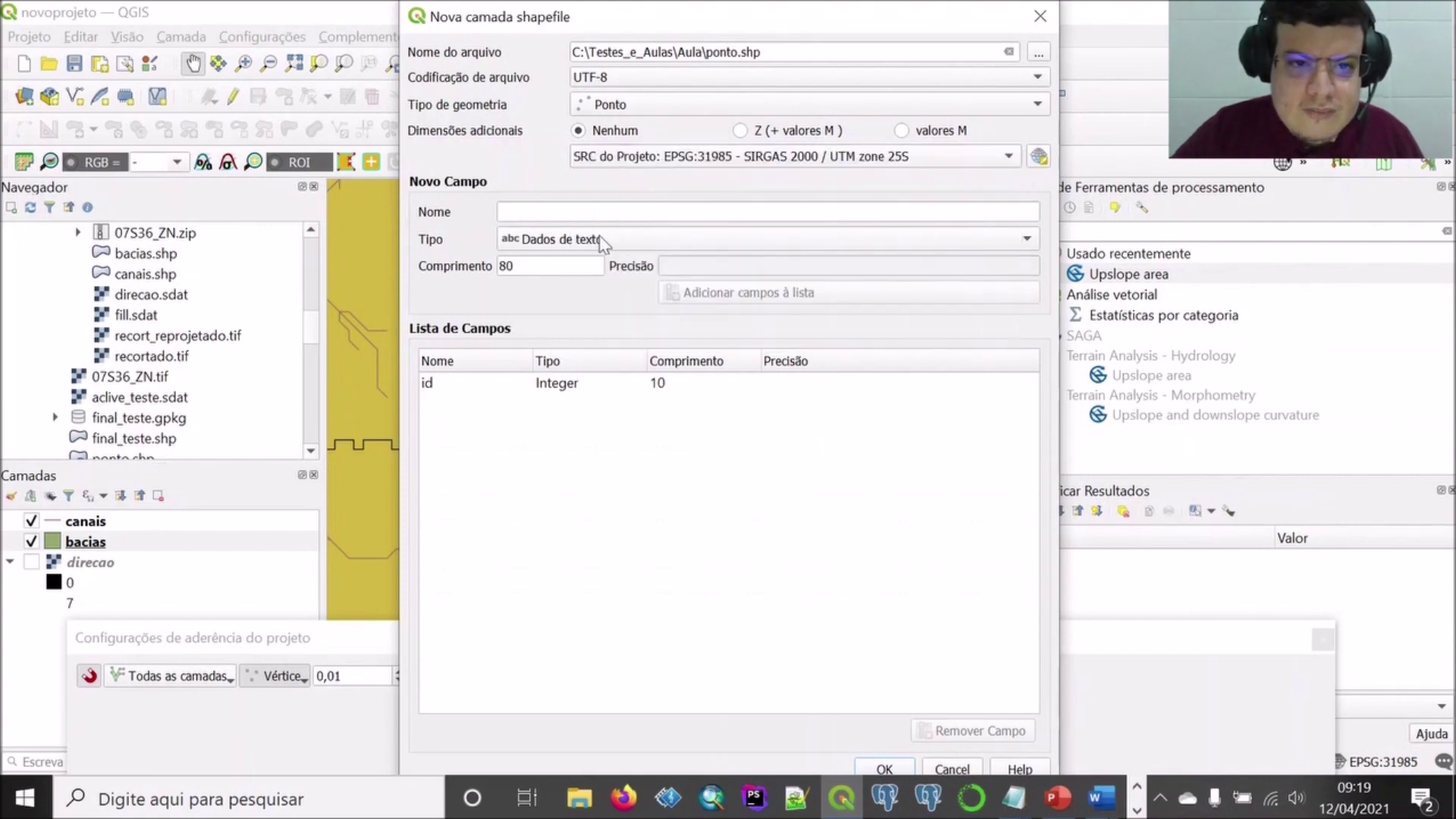
pyautogui.click(880, 769)
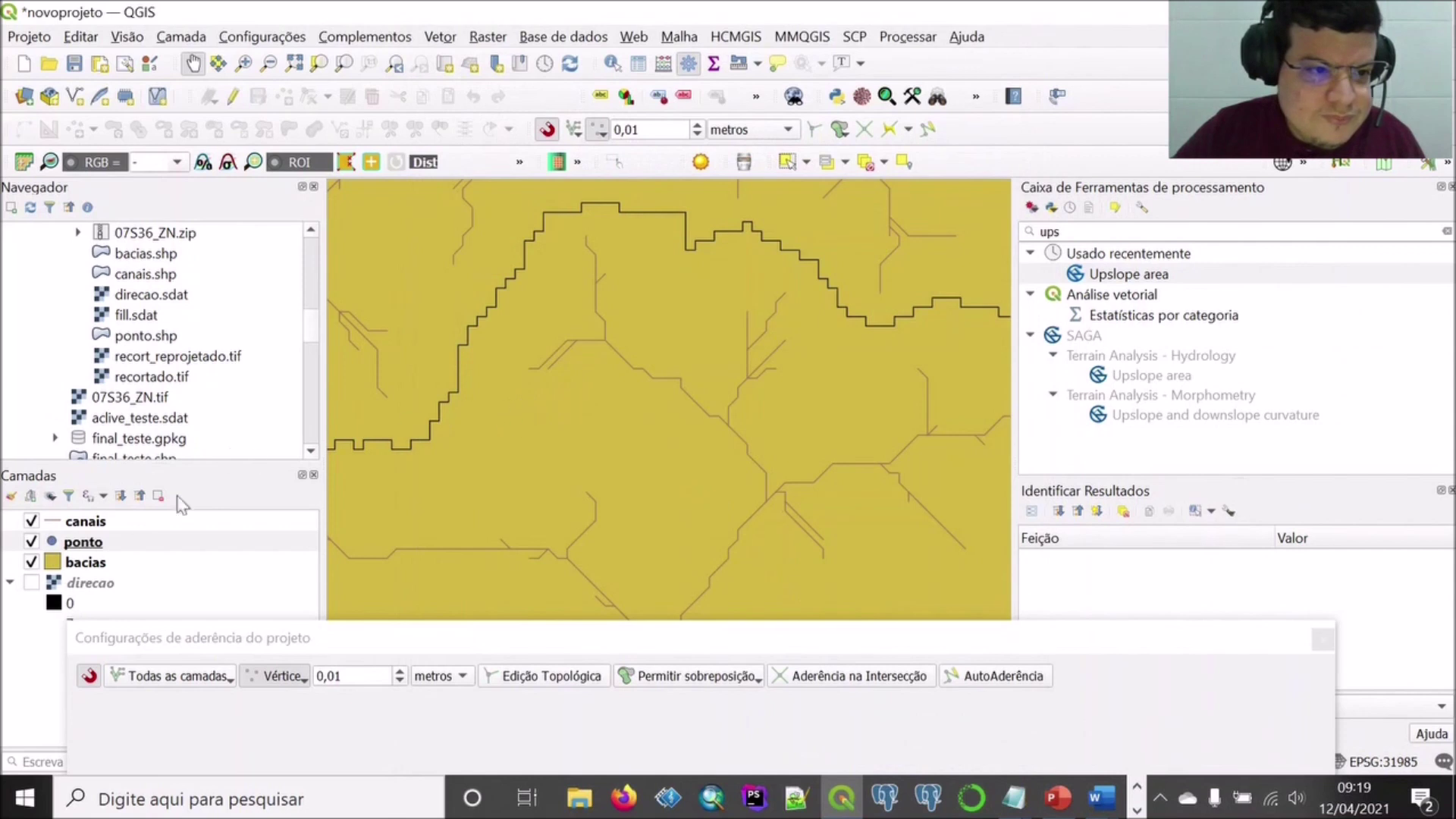
# Enable editing on the ponto layer and add a point with id 1 snapped to the canais vertex where two channels meet.
pyautogui.click(84, 541)
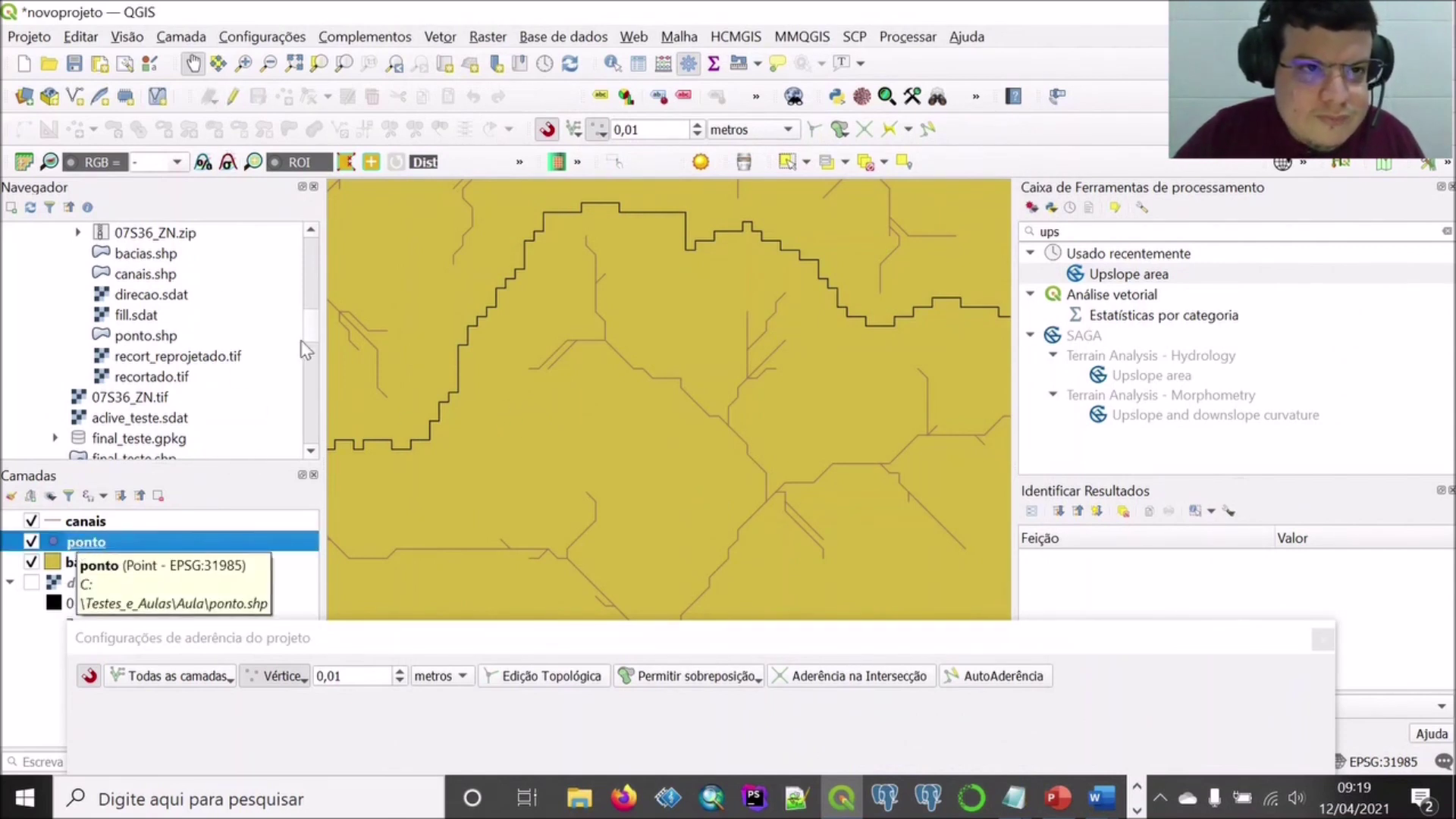
pyautogui.click(232, 97)
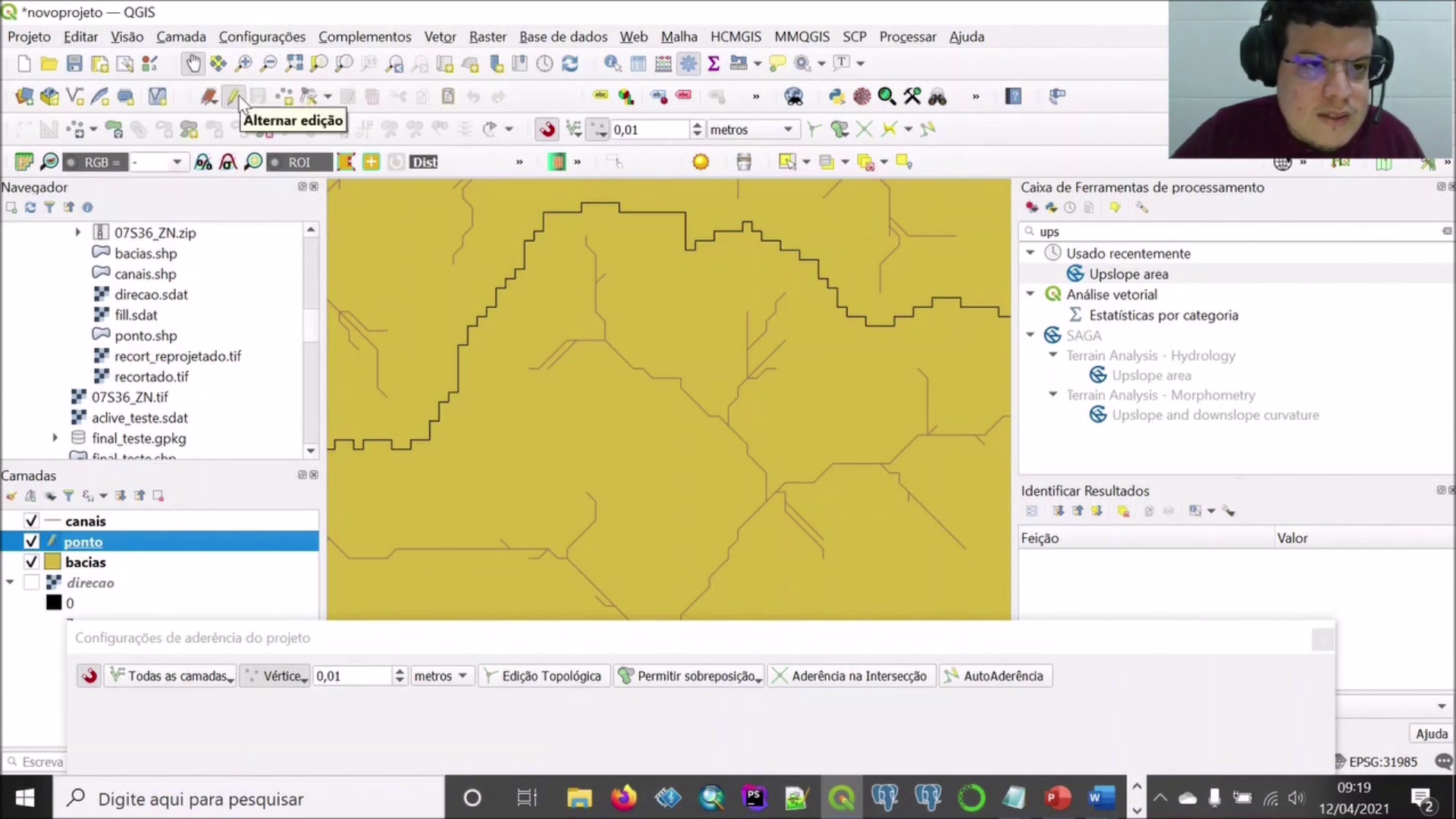
pyautogui.click(284, 98)
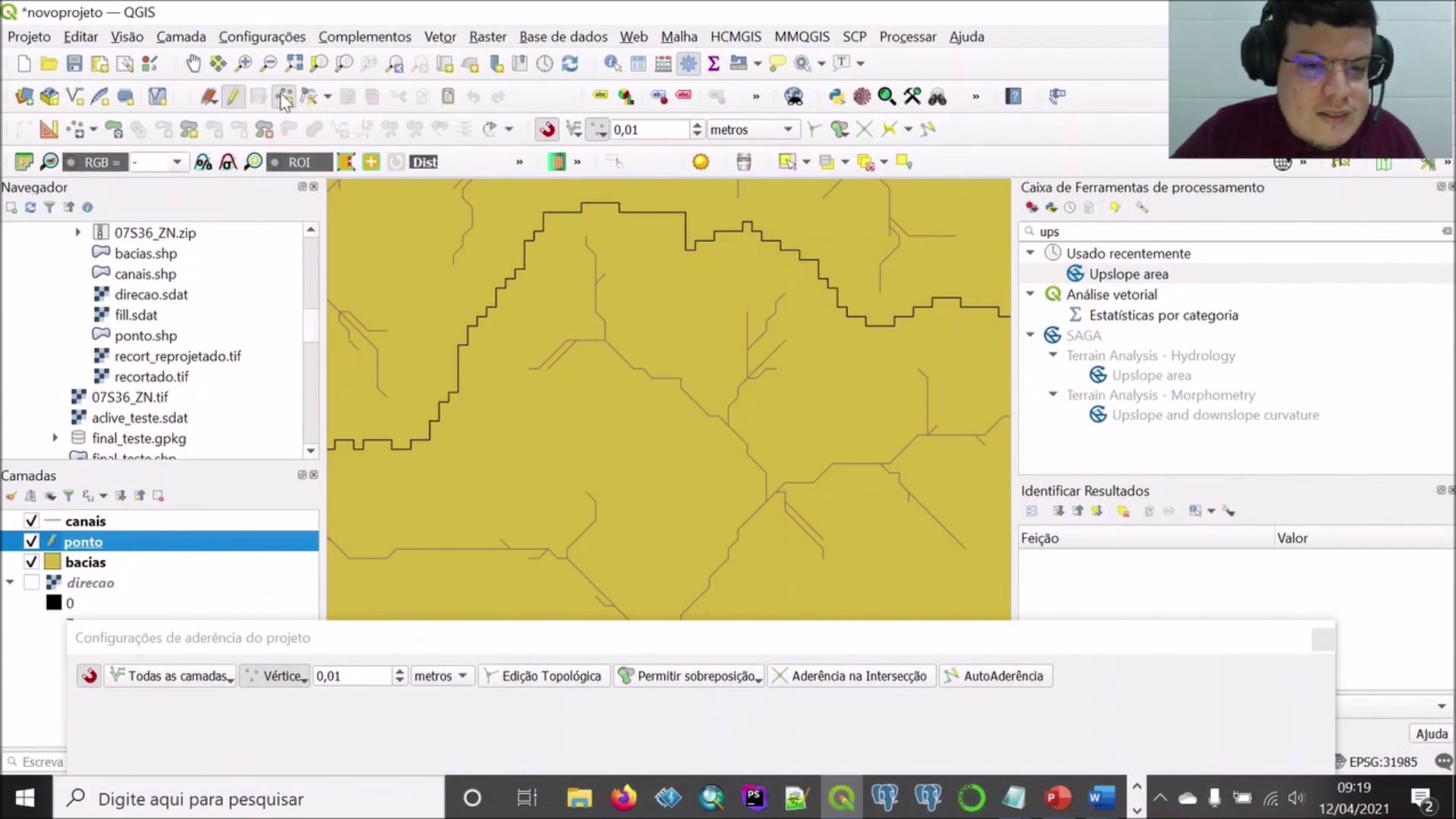
pyautogui.scroll(2, 730, 421)
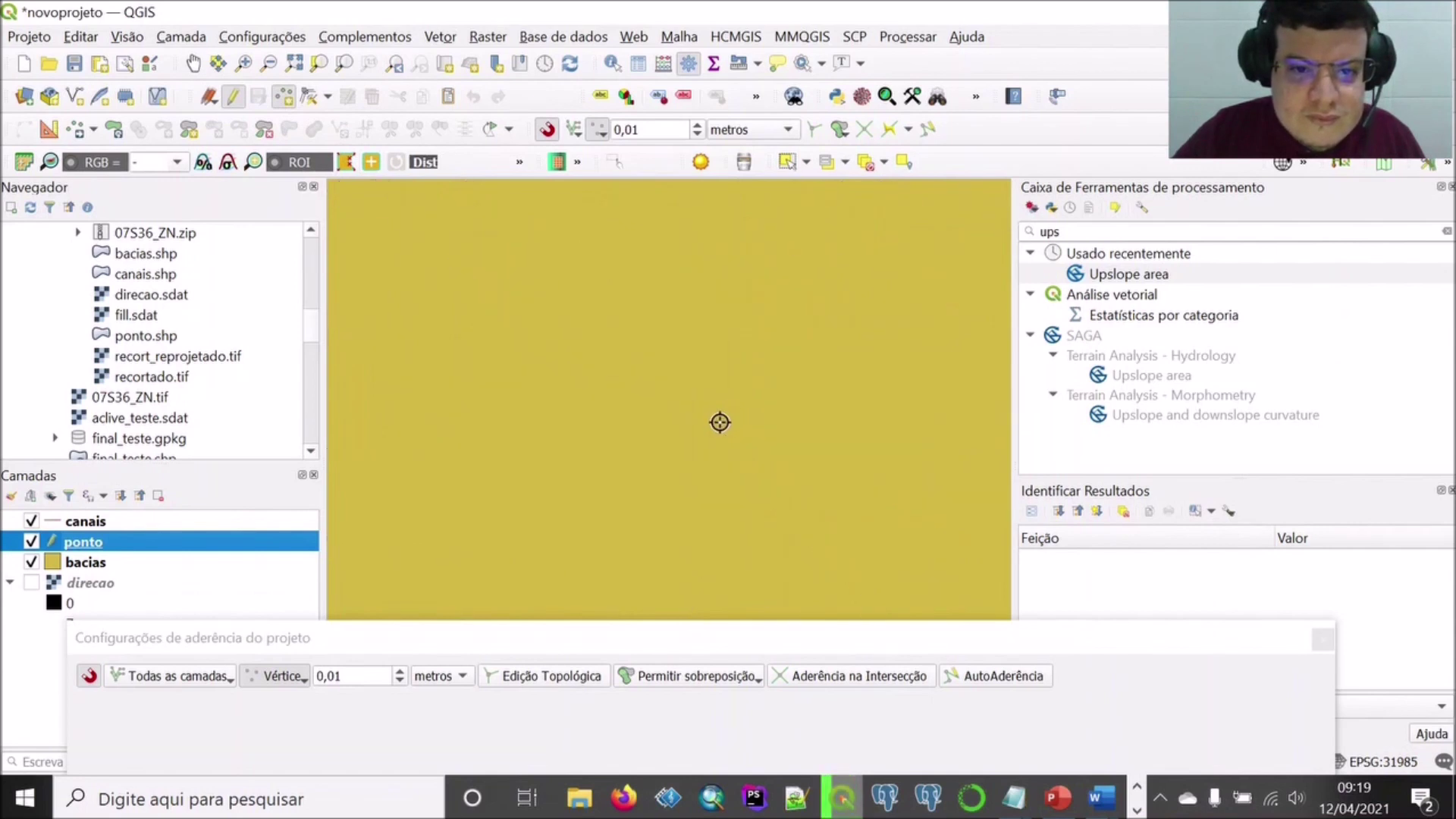
pyautogui.click(581, 634)
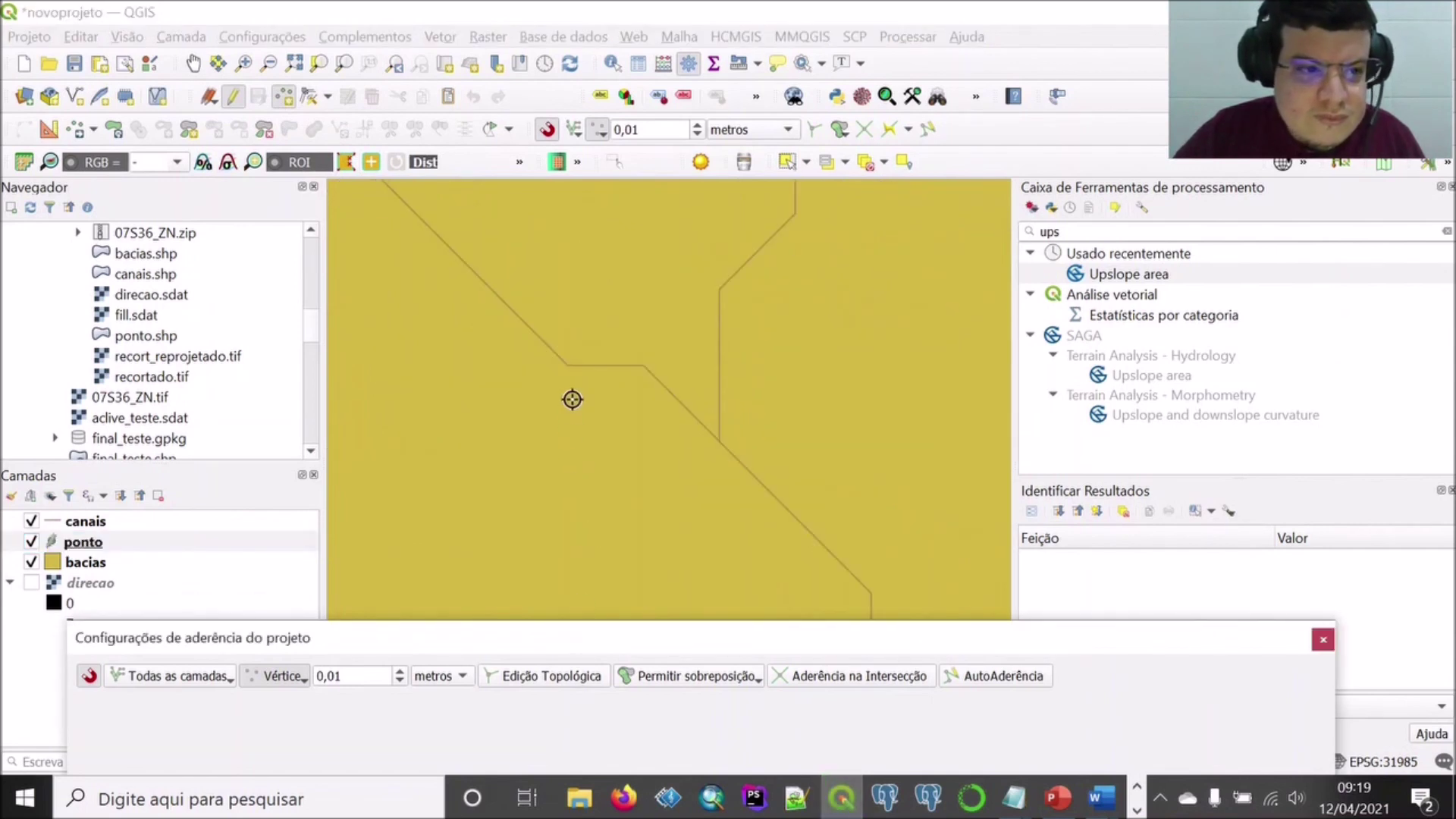
pyautogui.scroll(3, 719, 440)
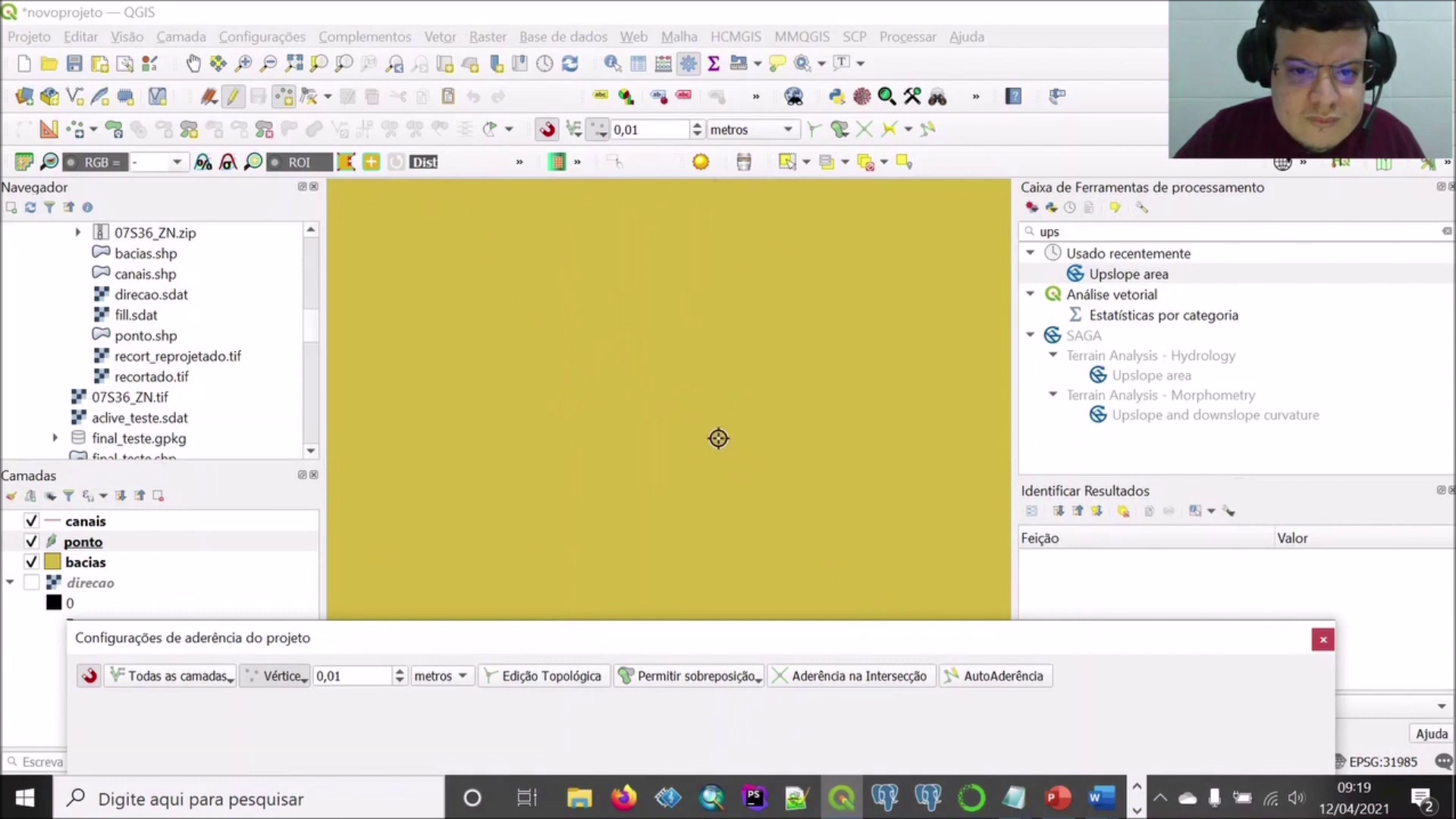
pyautogui.scroll(2, 719, 437)
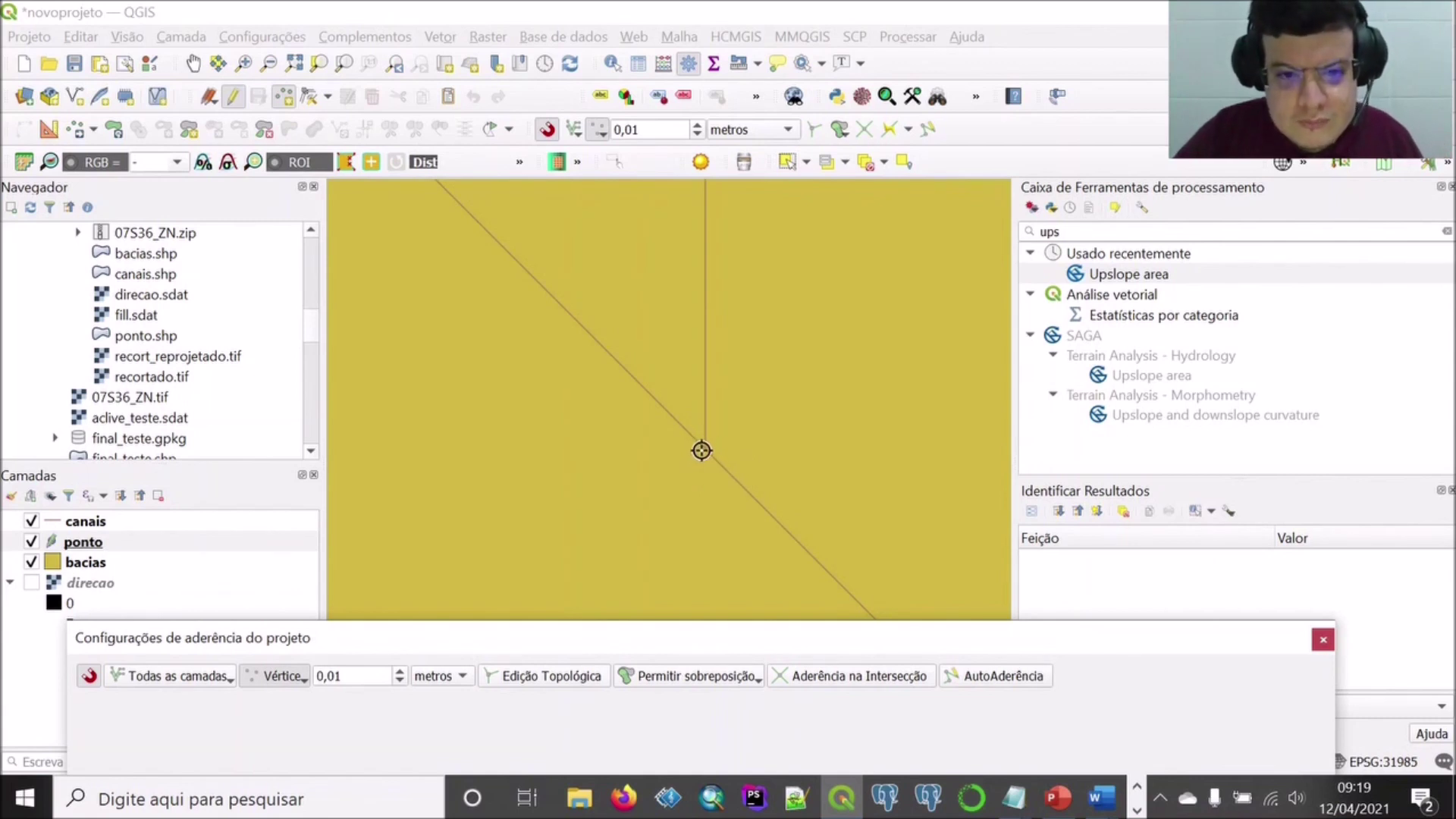
pyautogui.click(705, 447)
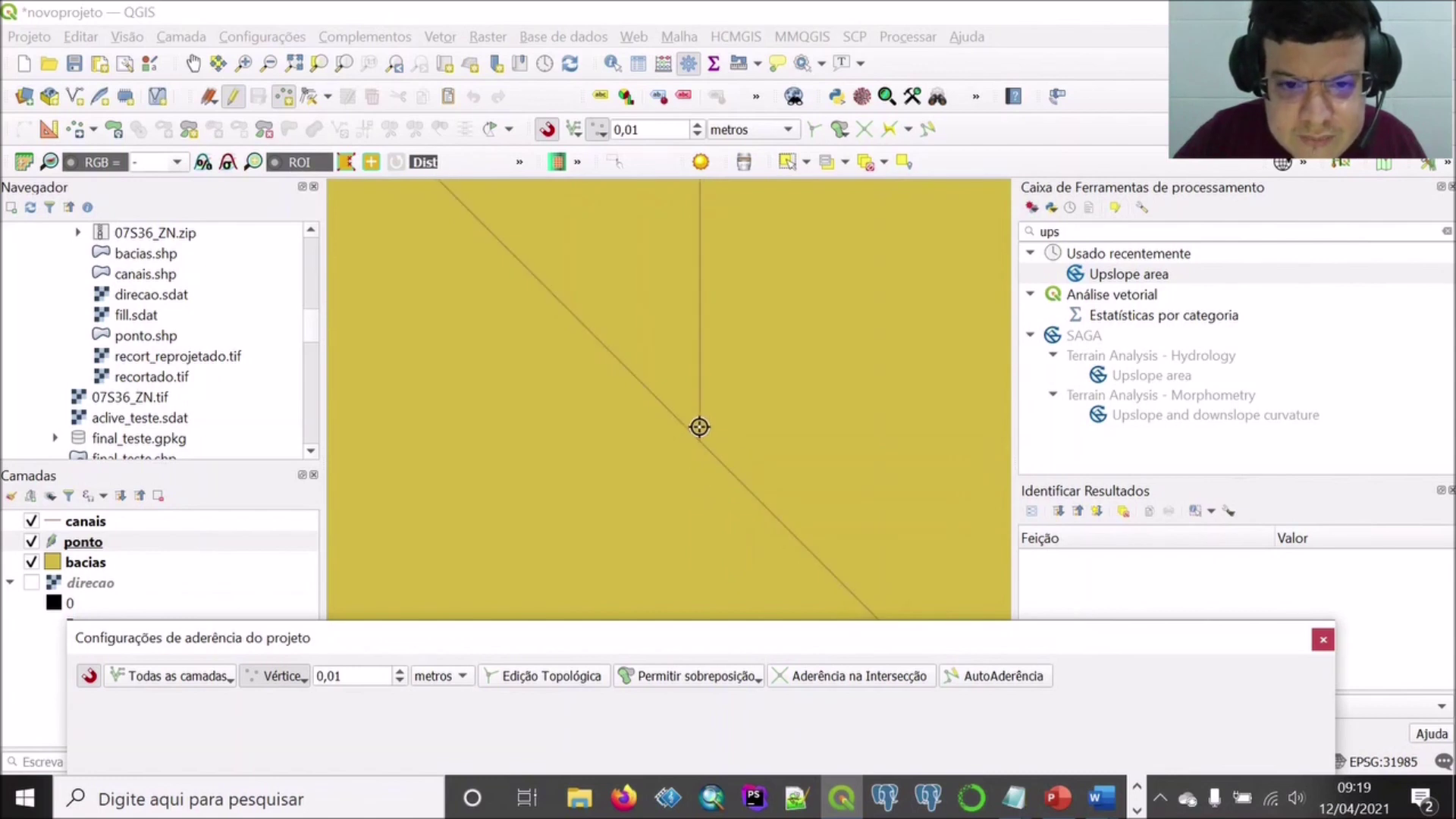
pyautogui.click(696, 444)
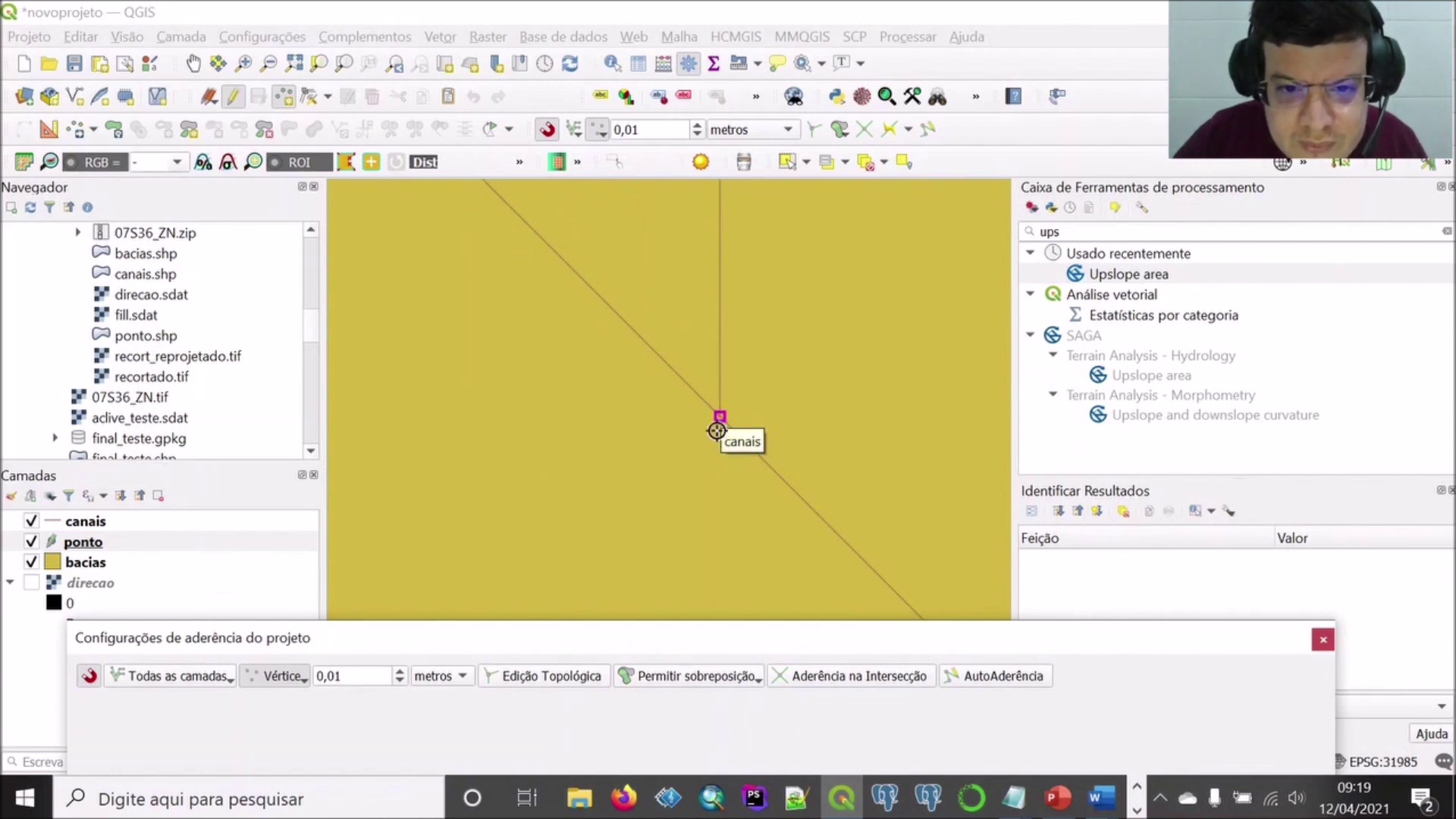
pyautogui.click(719, 416)
pyautogui.write('1')
pyautogui.click(929, 626)
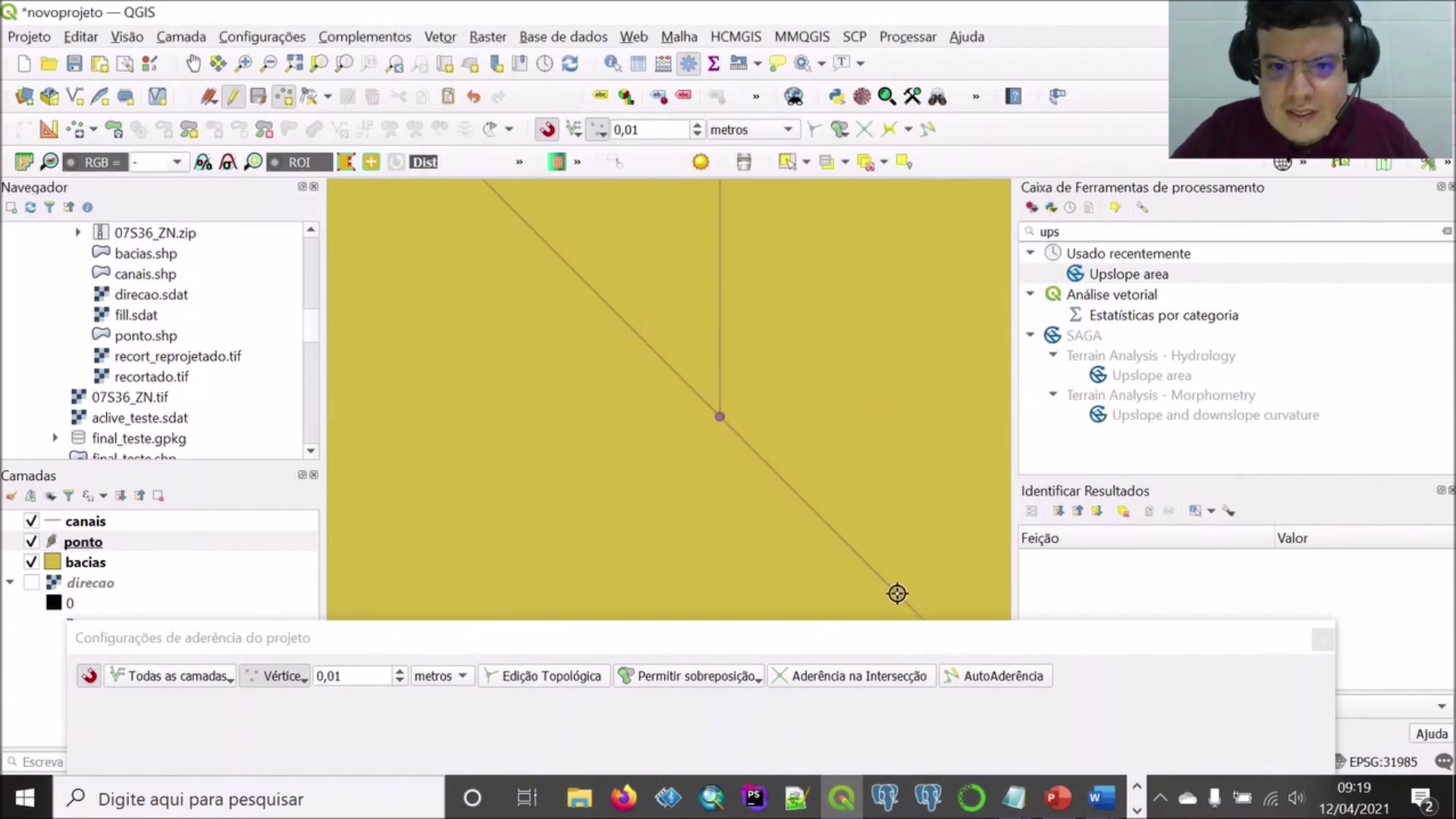
# Save the project and end editing of the ponto layer, keeping its edits.
pyautogui.click(75, 63)
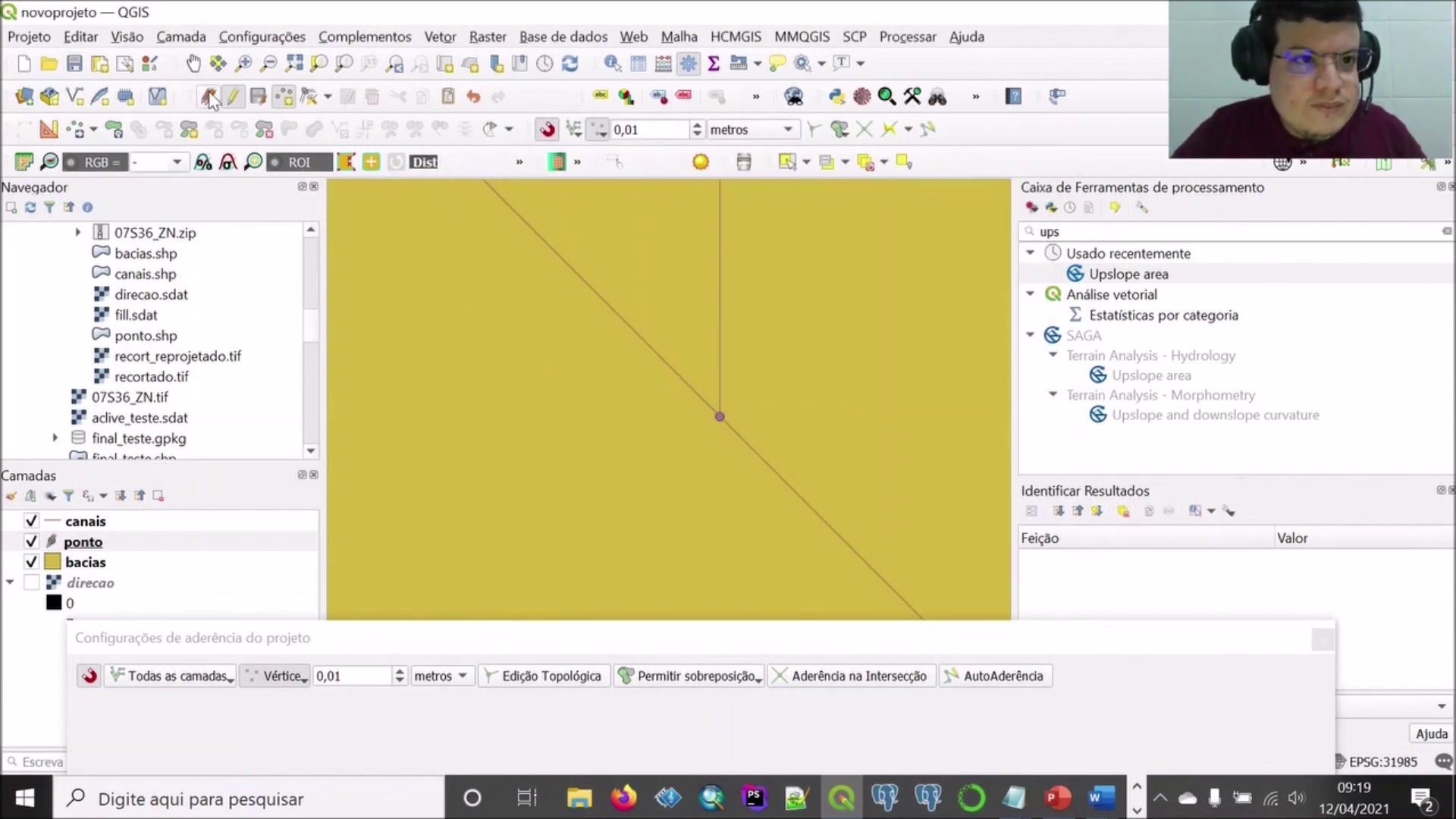
pyautogui.click(231, 98)
pyautogui.click(741, 416)
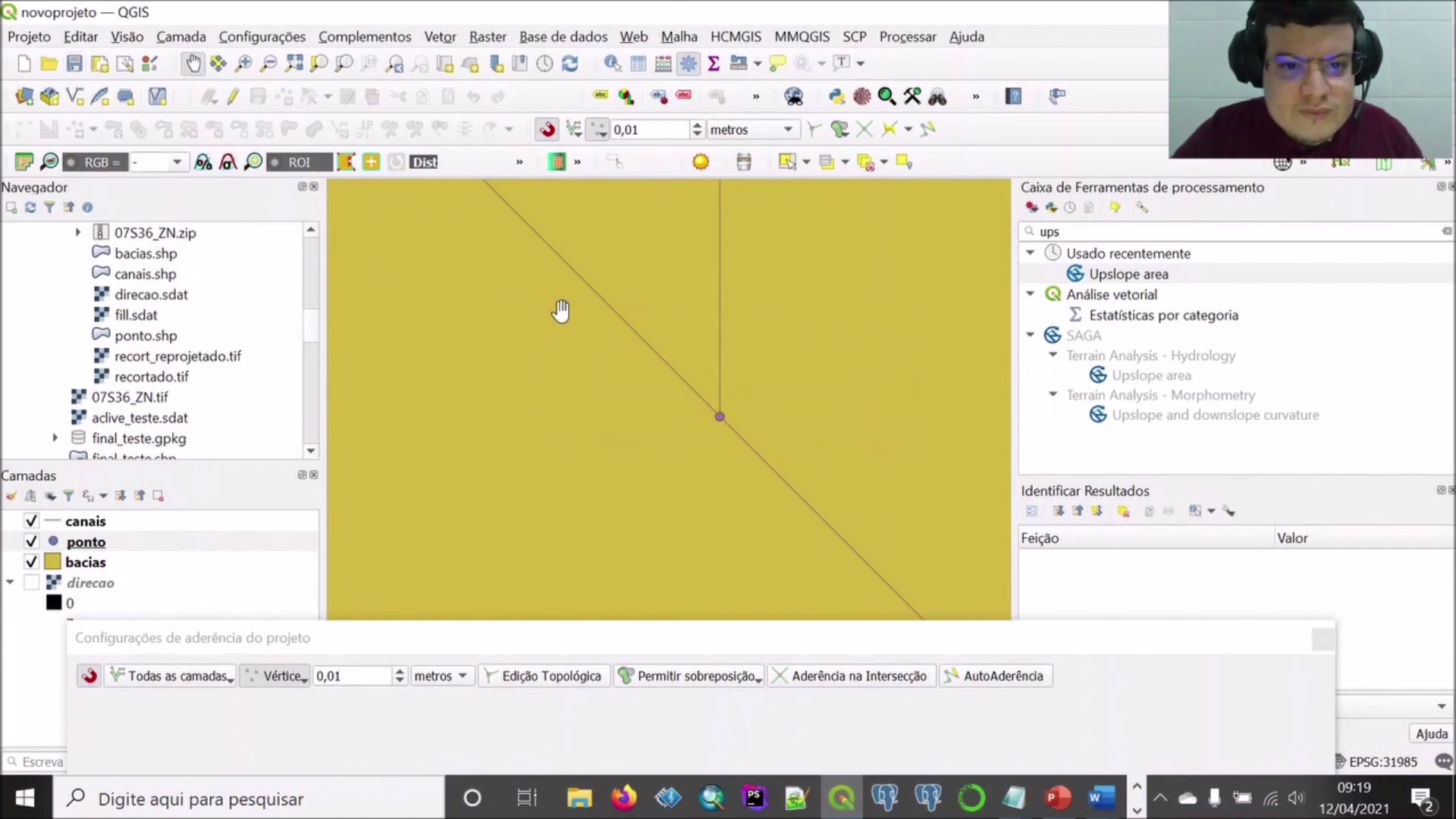
# Move the ponto layer above canais and identify the point feature at the channel junction.
pyautogui.moveTo(84, 543); pyautogui.dragTo(72, 523)
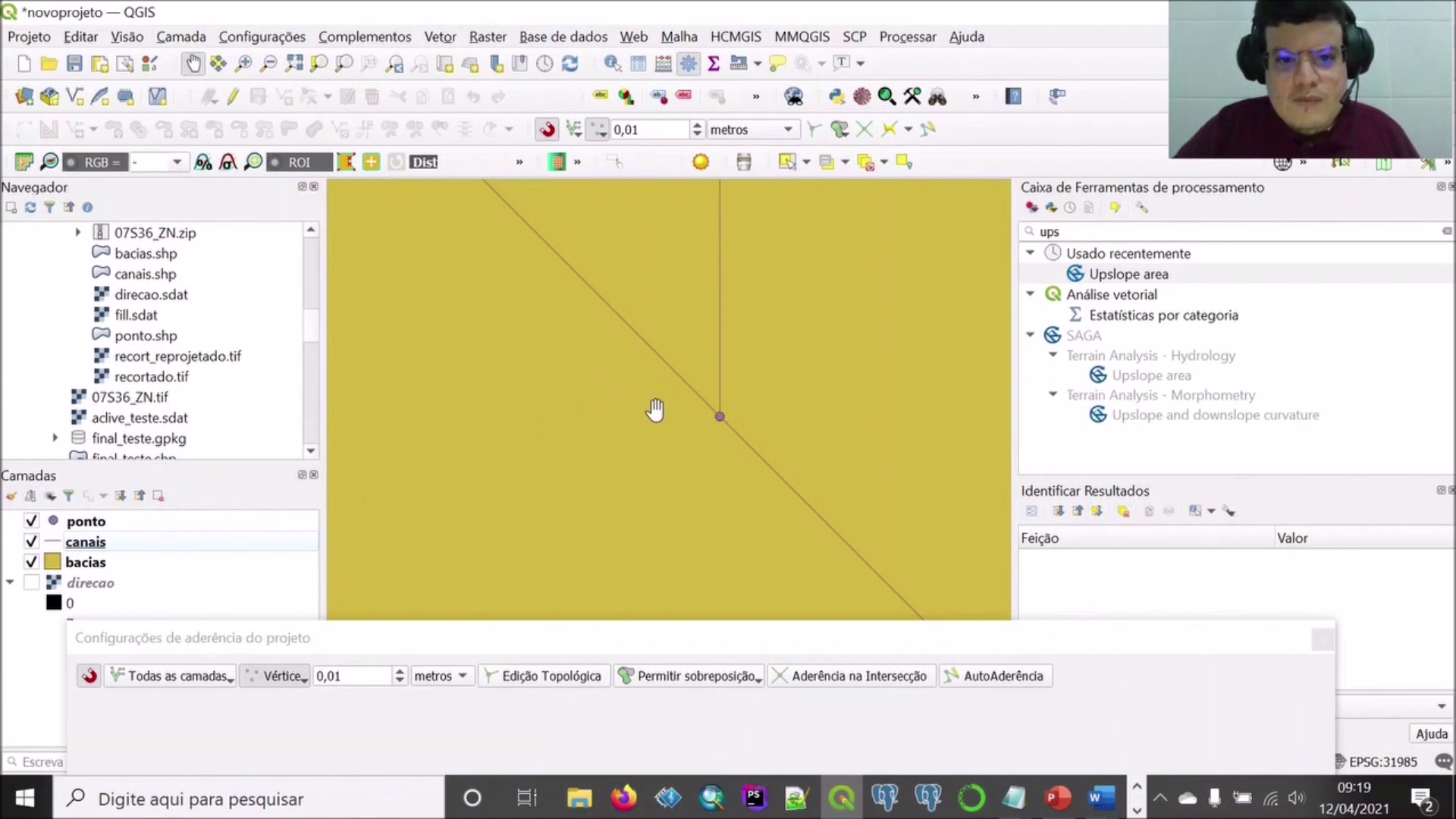
pyautogui.click(612, 63)
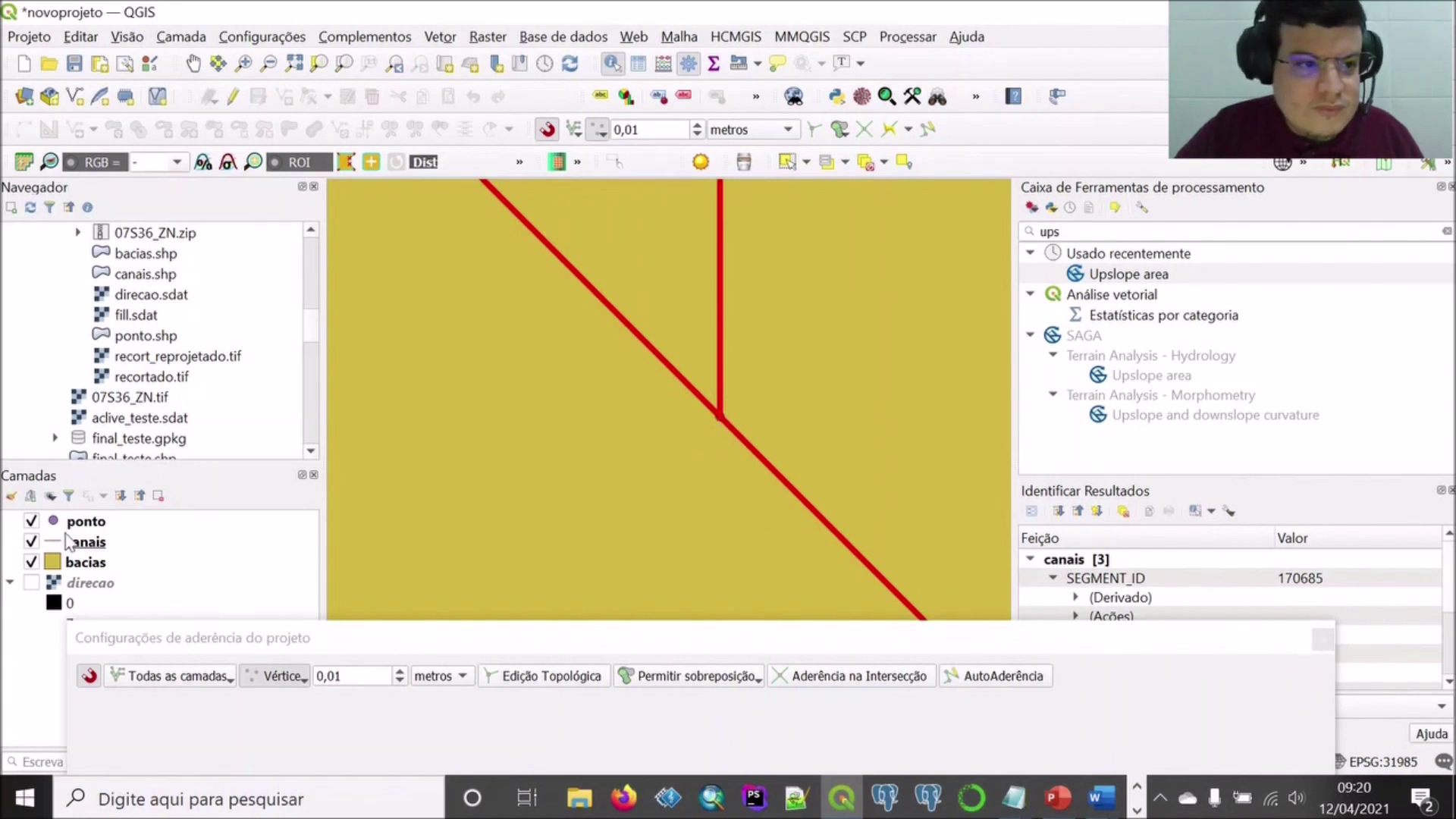
pyautogui.click(106, 521)
pyautogui.click(722, 416)
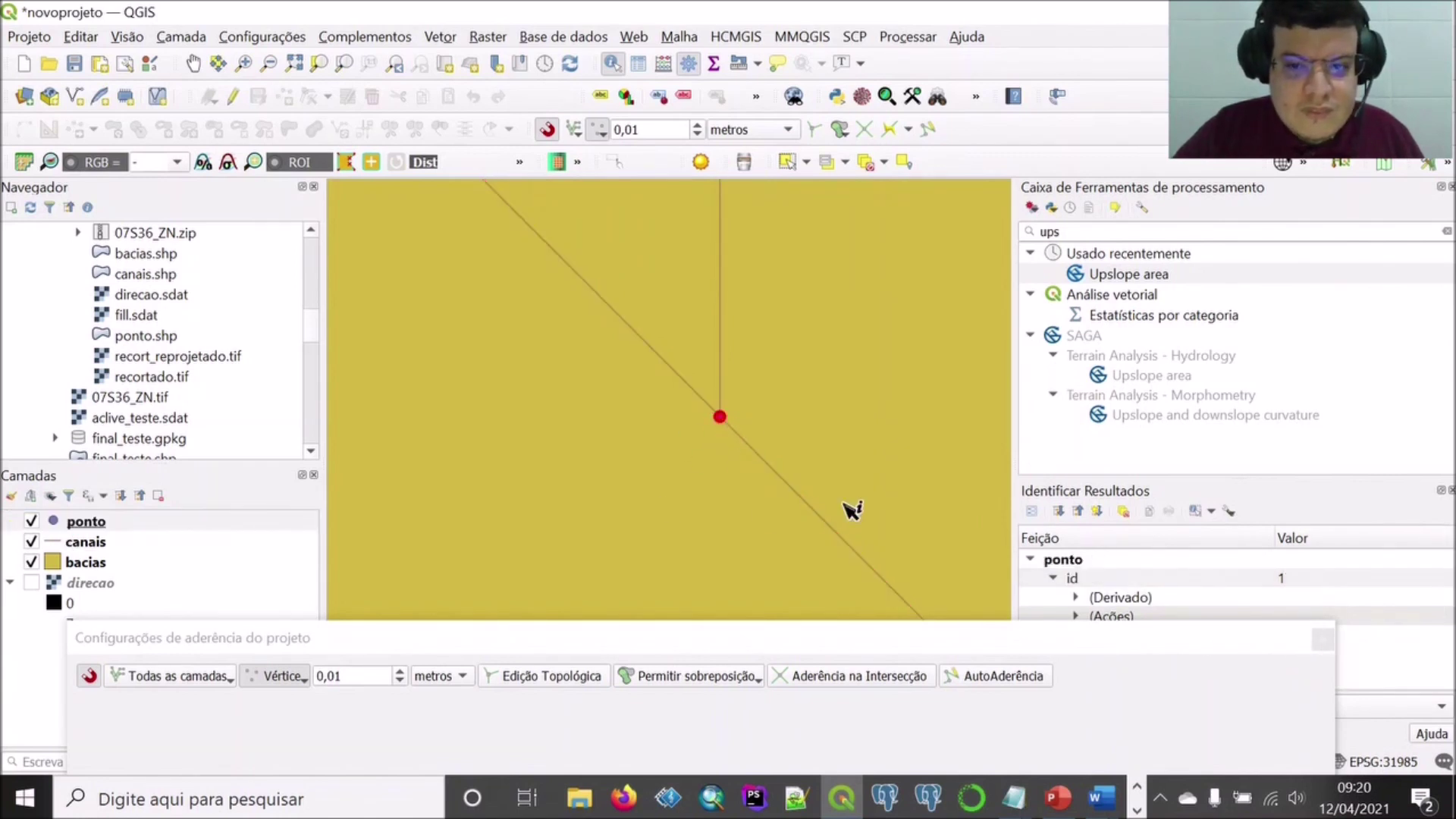
# Close the snapping settings and expand the identified point's derived attributes to read its X and Y coordinates.
pyautogui.click(1324, 640)
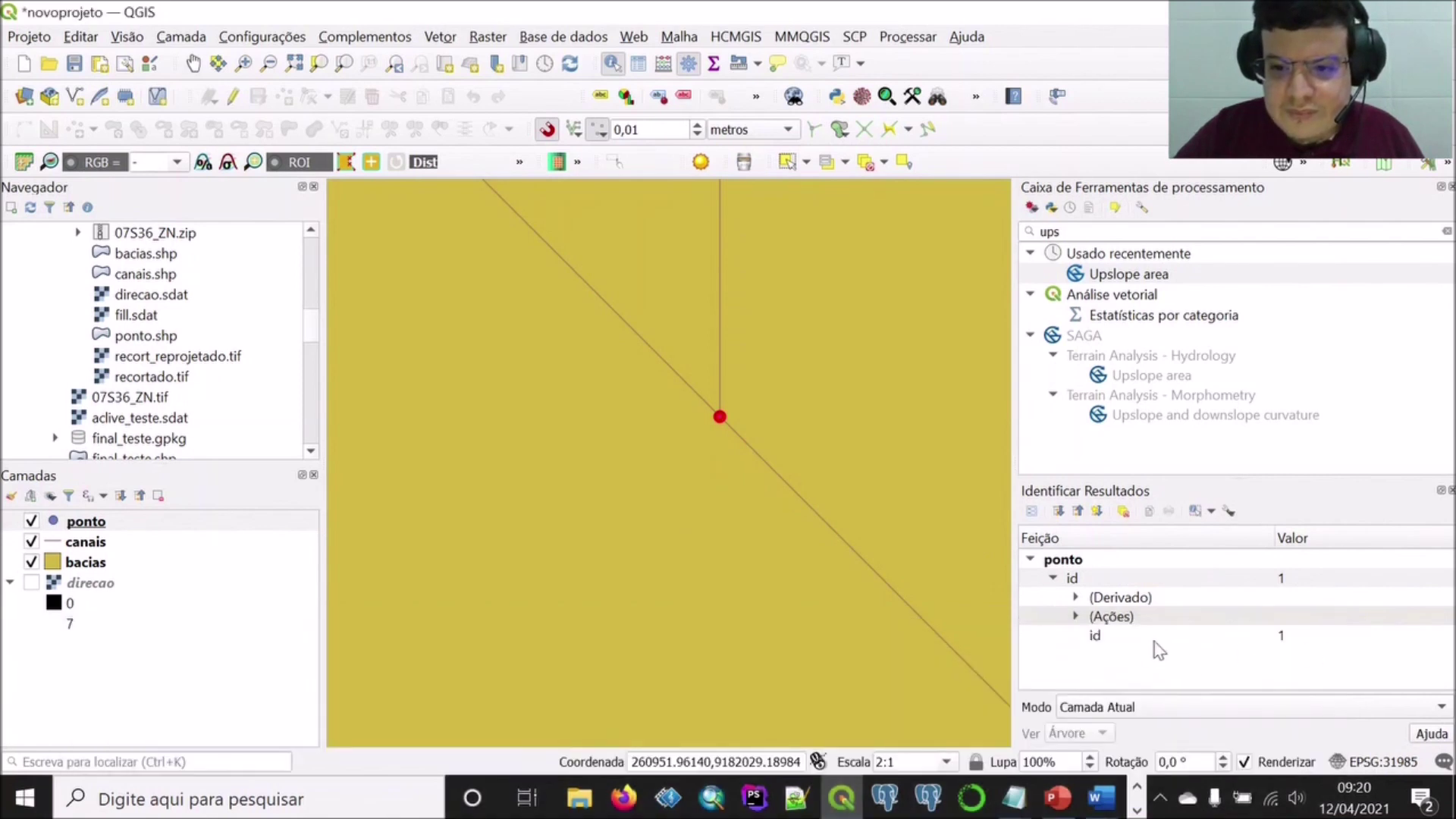
pyautogui.click(1075, 598)
pyautogui.scroll(-1, 1147, 662)
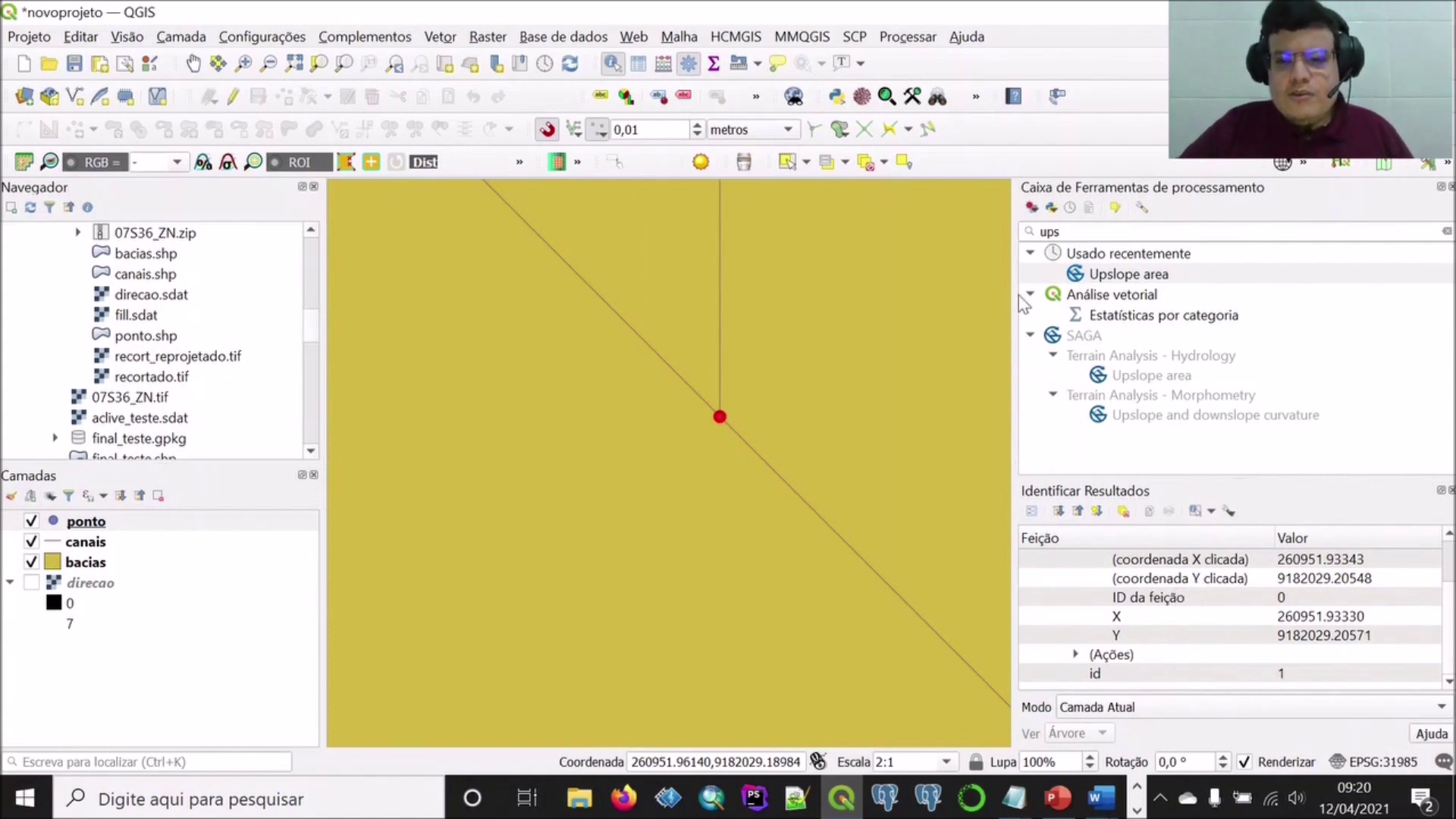
# Open the SAGA Upslope area tool and set the target coordinates to X 260951.93330 and Y 9182029.20571.
pyautogui.doubleClick(1106, 278)
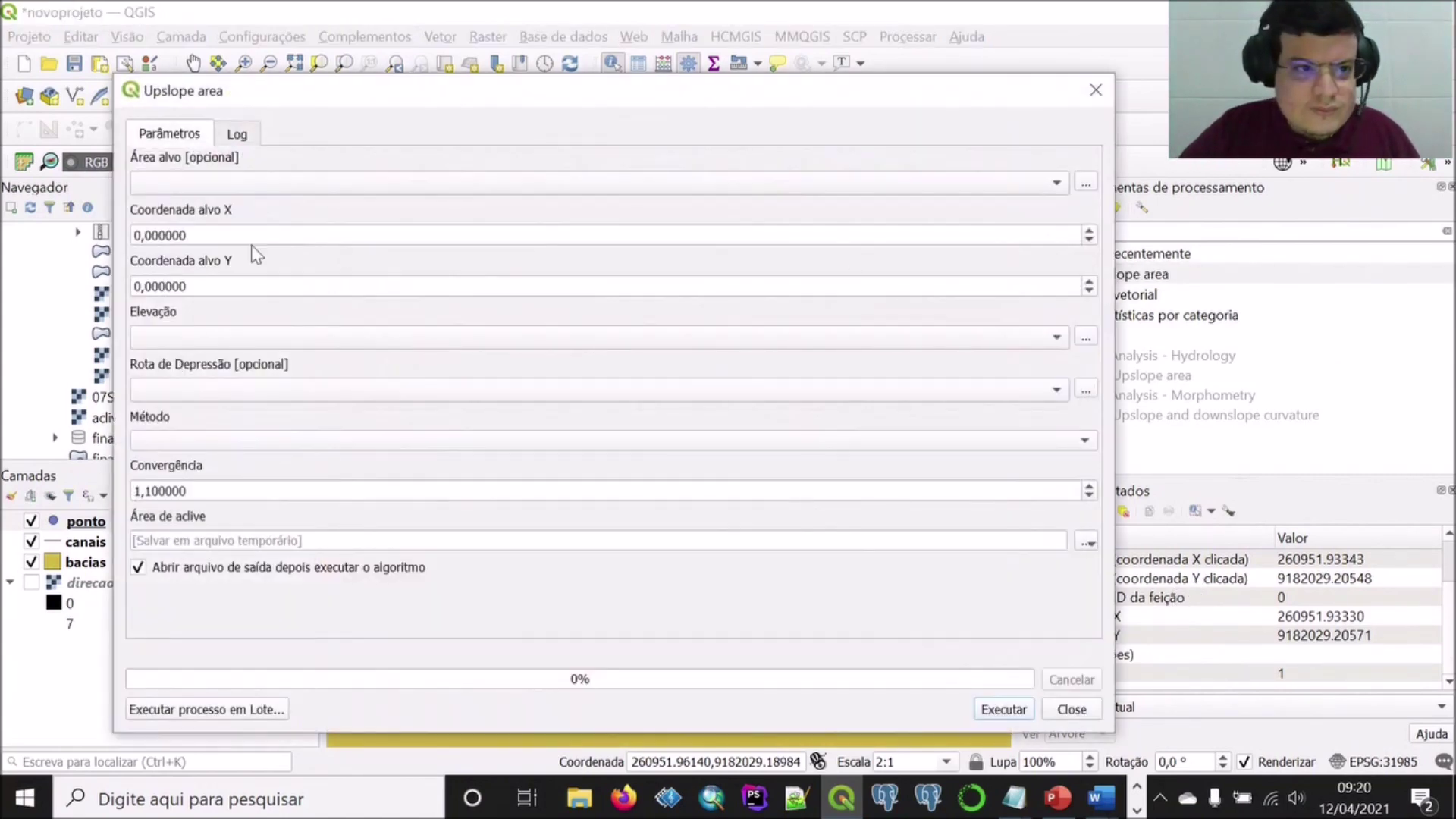
pyautogui.doubleClick(249, 236)
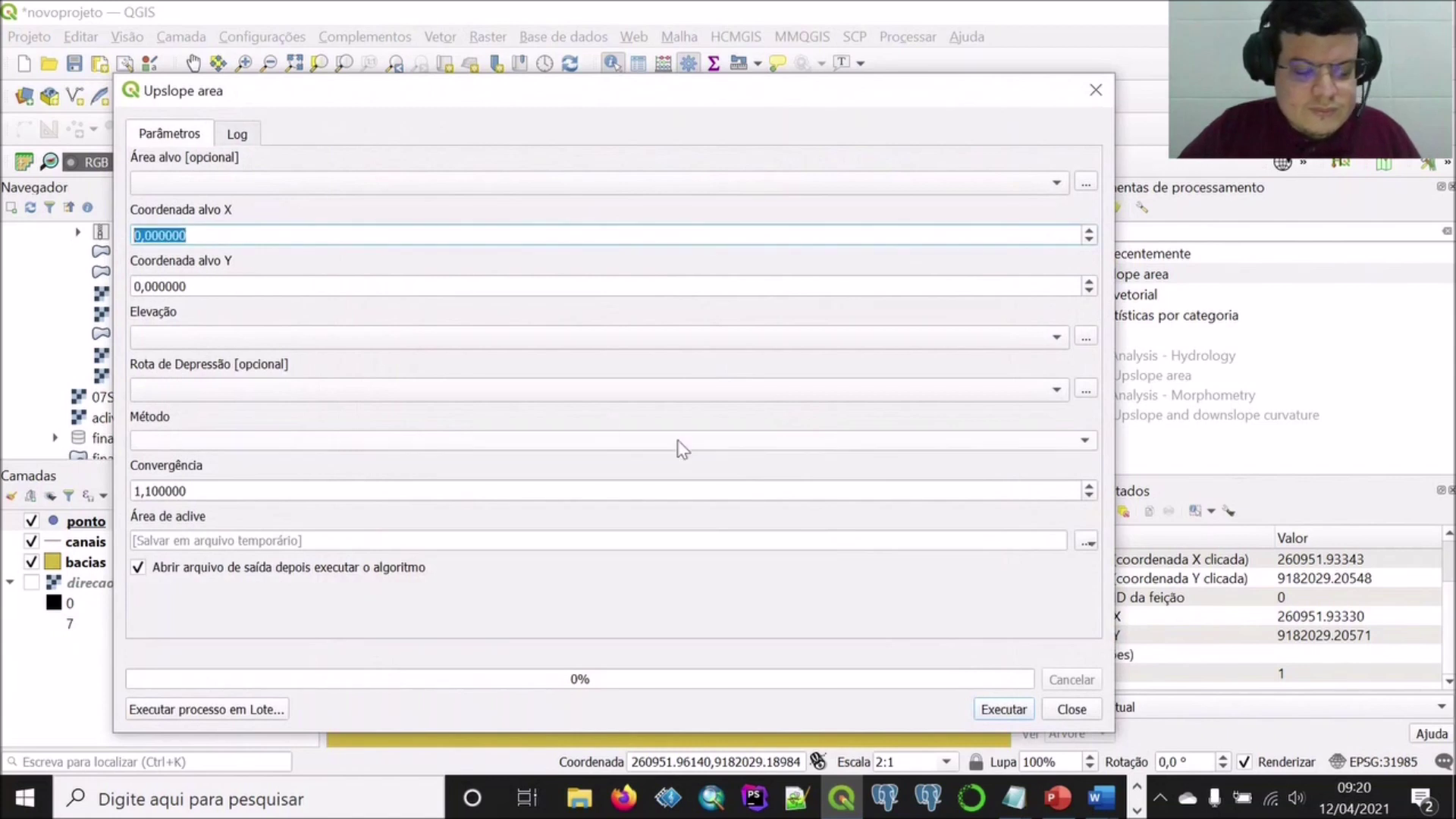
pyautogui.press('BackSpace')
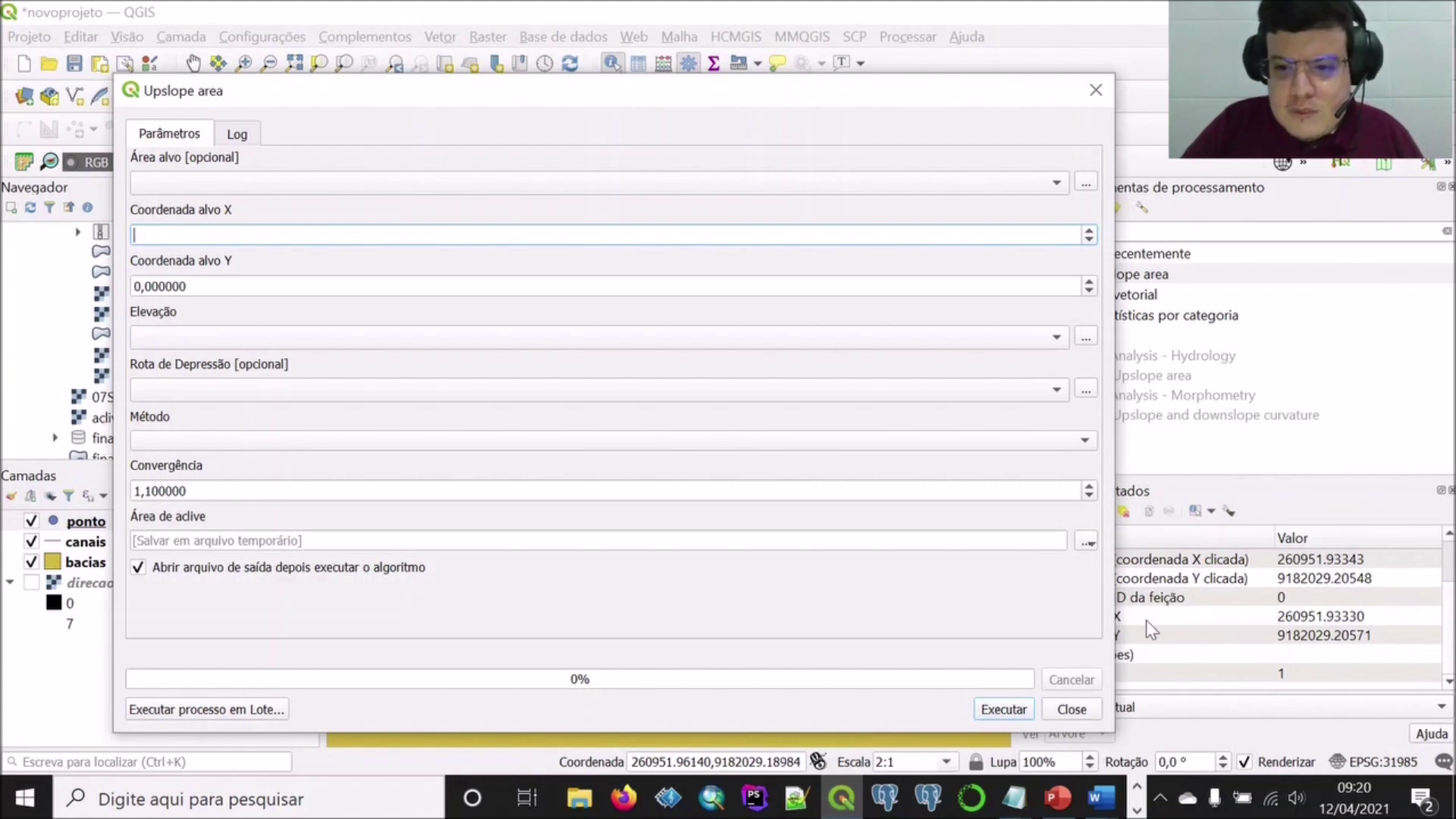
pyautogui.moveTo(745, 87); pyautogui.dragTo(653, 51)
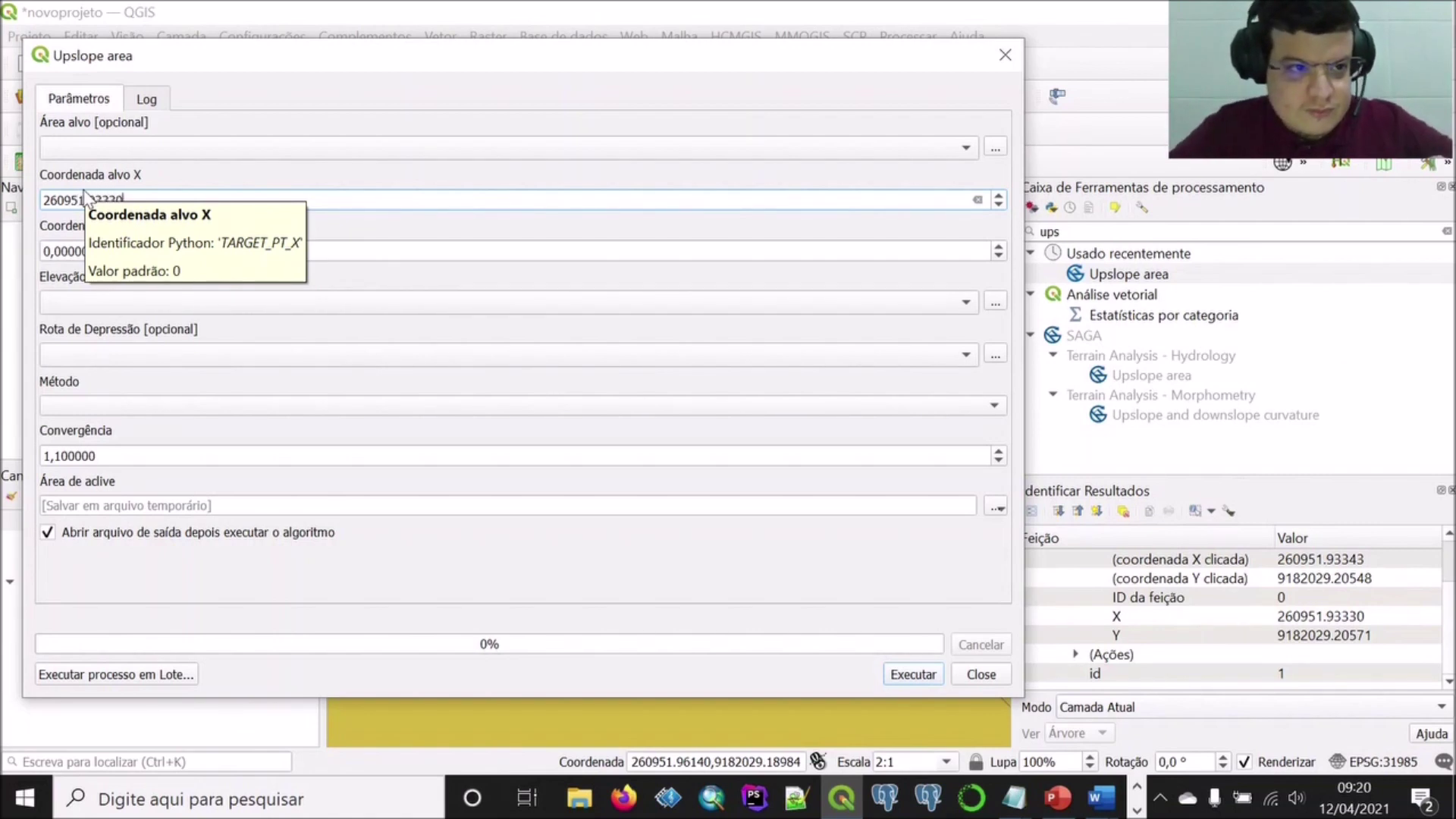
pyautogui.press('Tab')
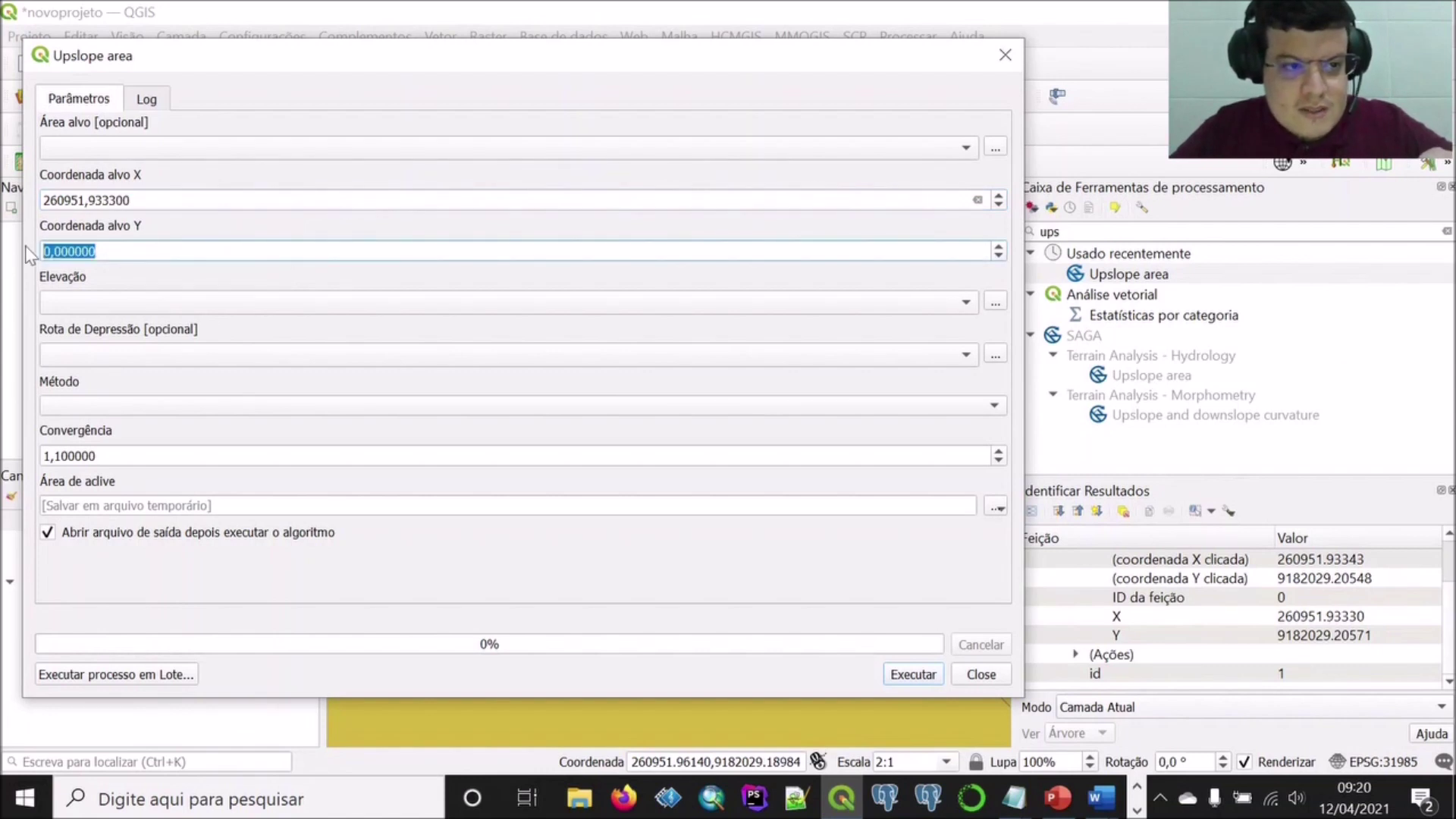
pyautogui.write('9182029.20571')
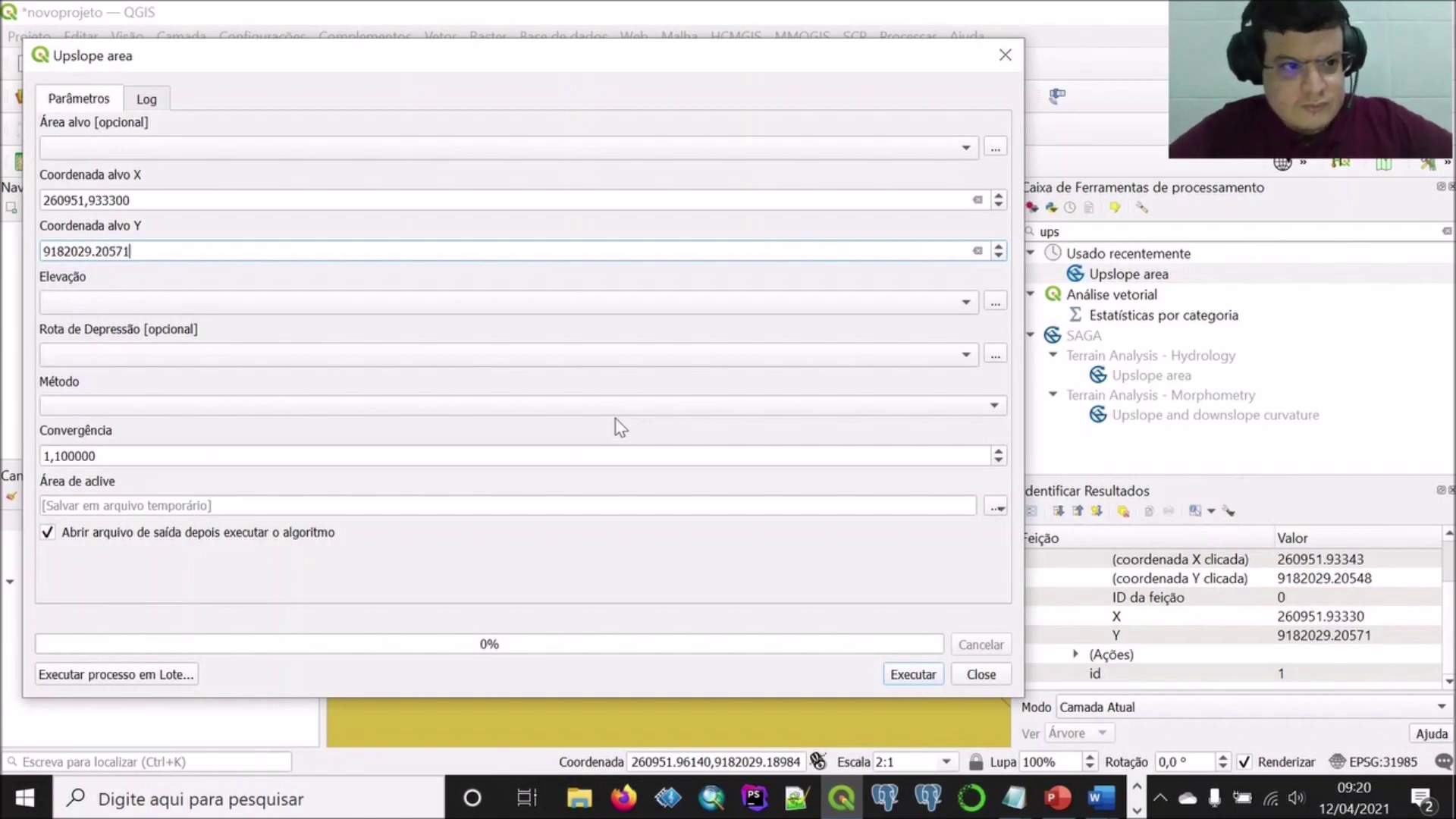
# Set the elevation input to fill.sdat from the Aula folder and the method to [0] Deterministic 8.
pyautogui.click(559, 306)
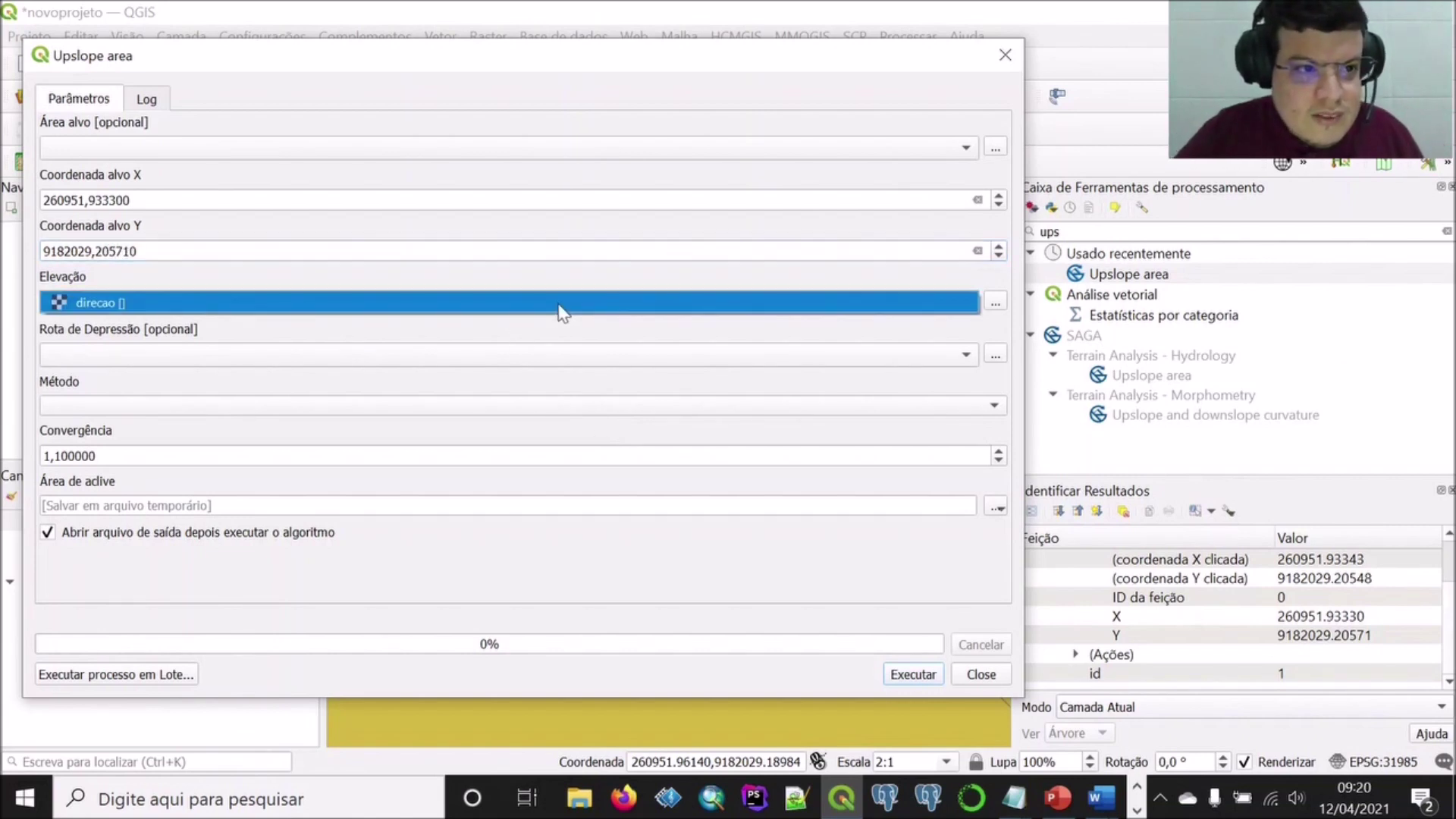
pyautogui.click(575, 308)
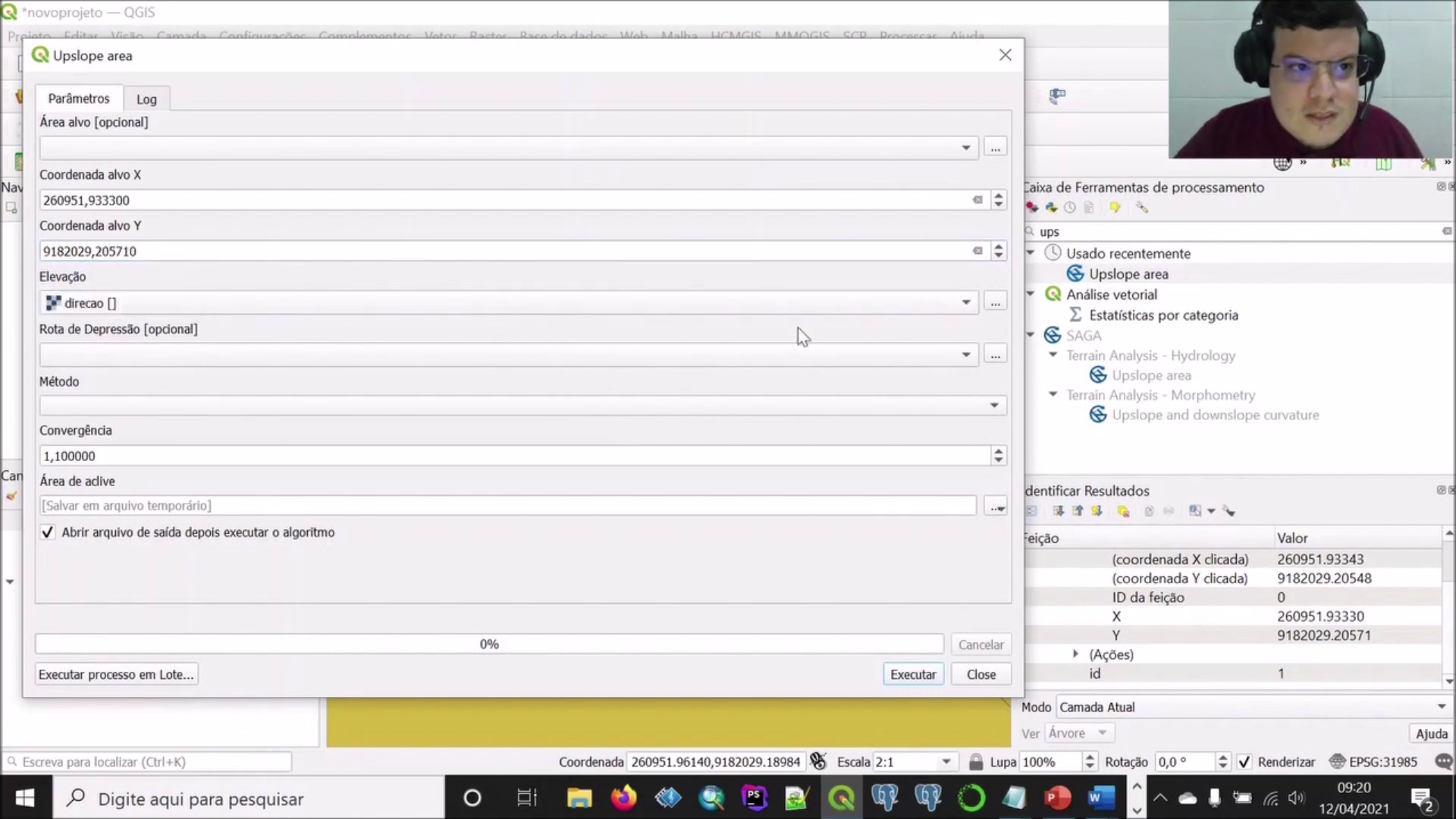
pyautogui.click(995, 303)
pyautogui.scroll(-5, 585, 406)
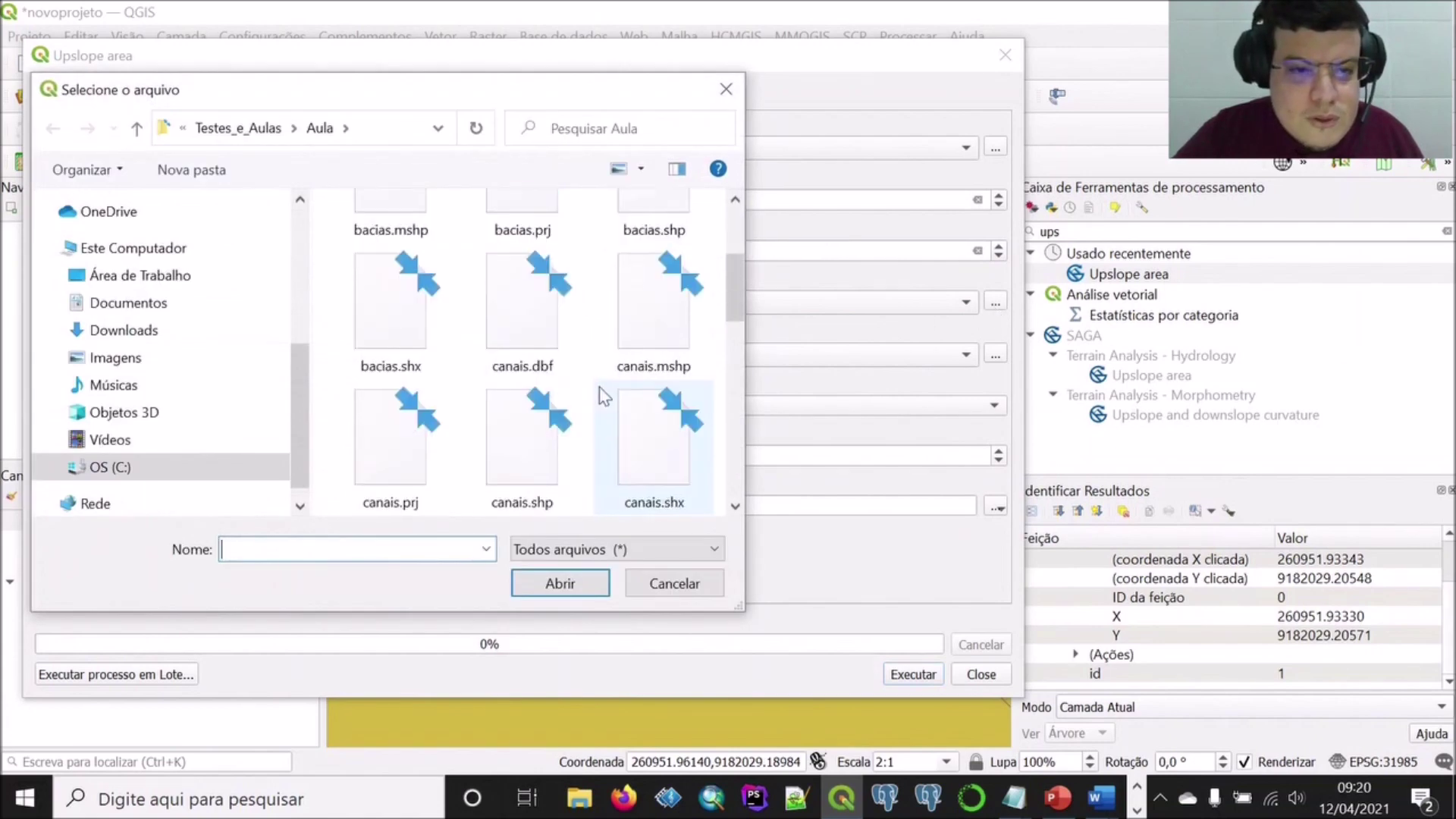
pyautogui.click(540, 448)
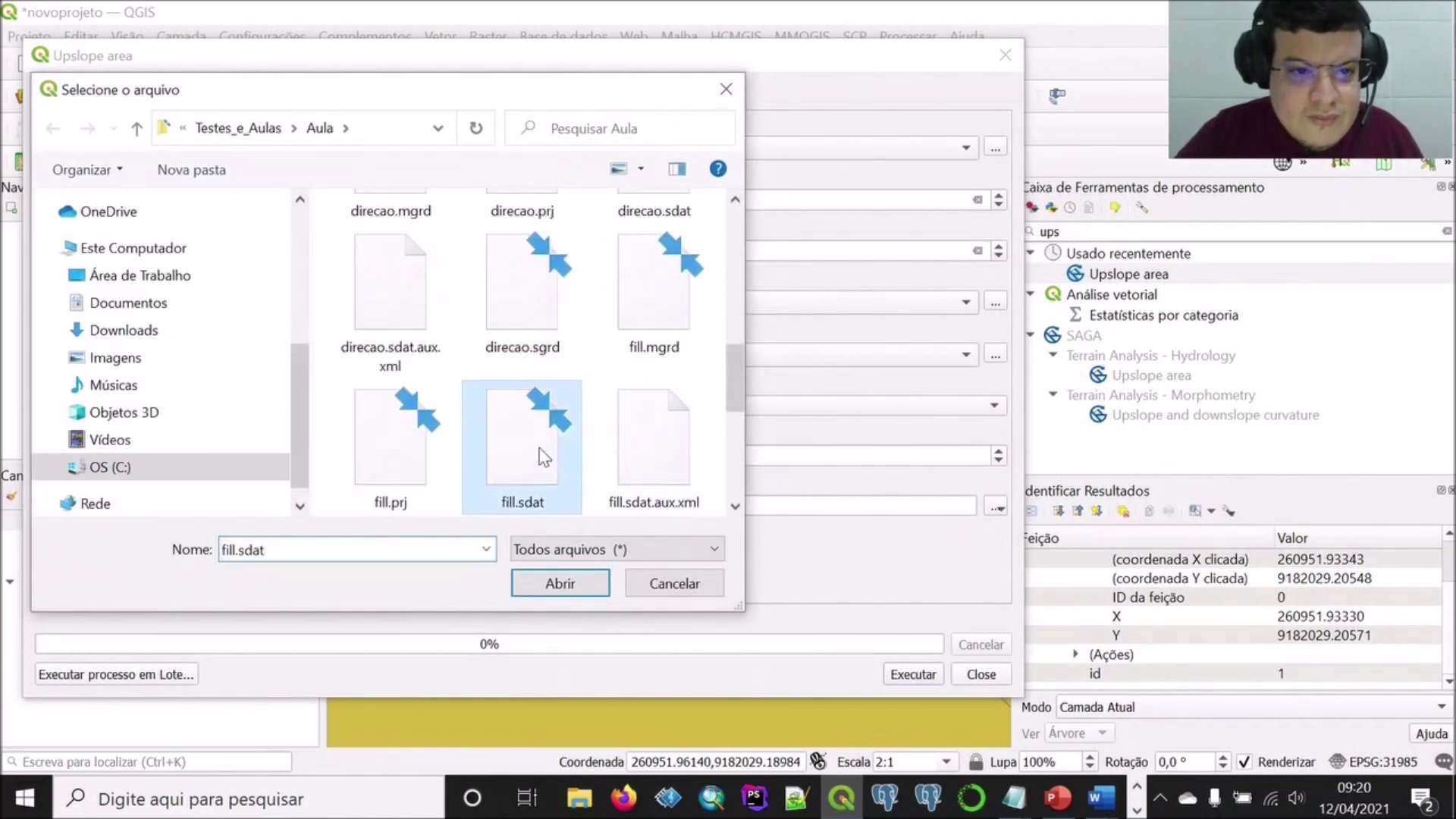
pyautogui.click(562, 585)
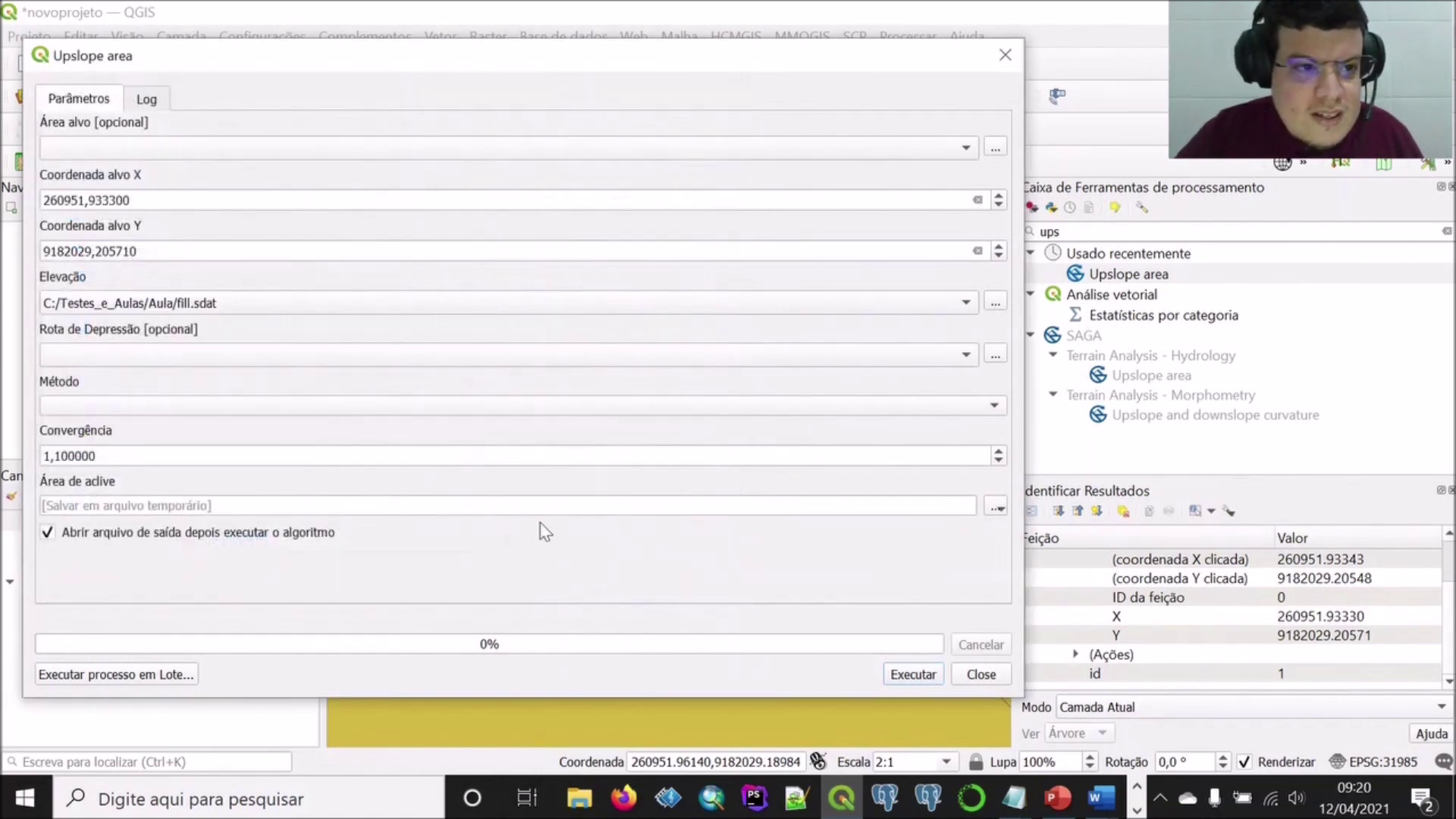
pyautogui.click(156, 406)
pyautogui.click(150, 410)
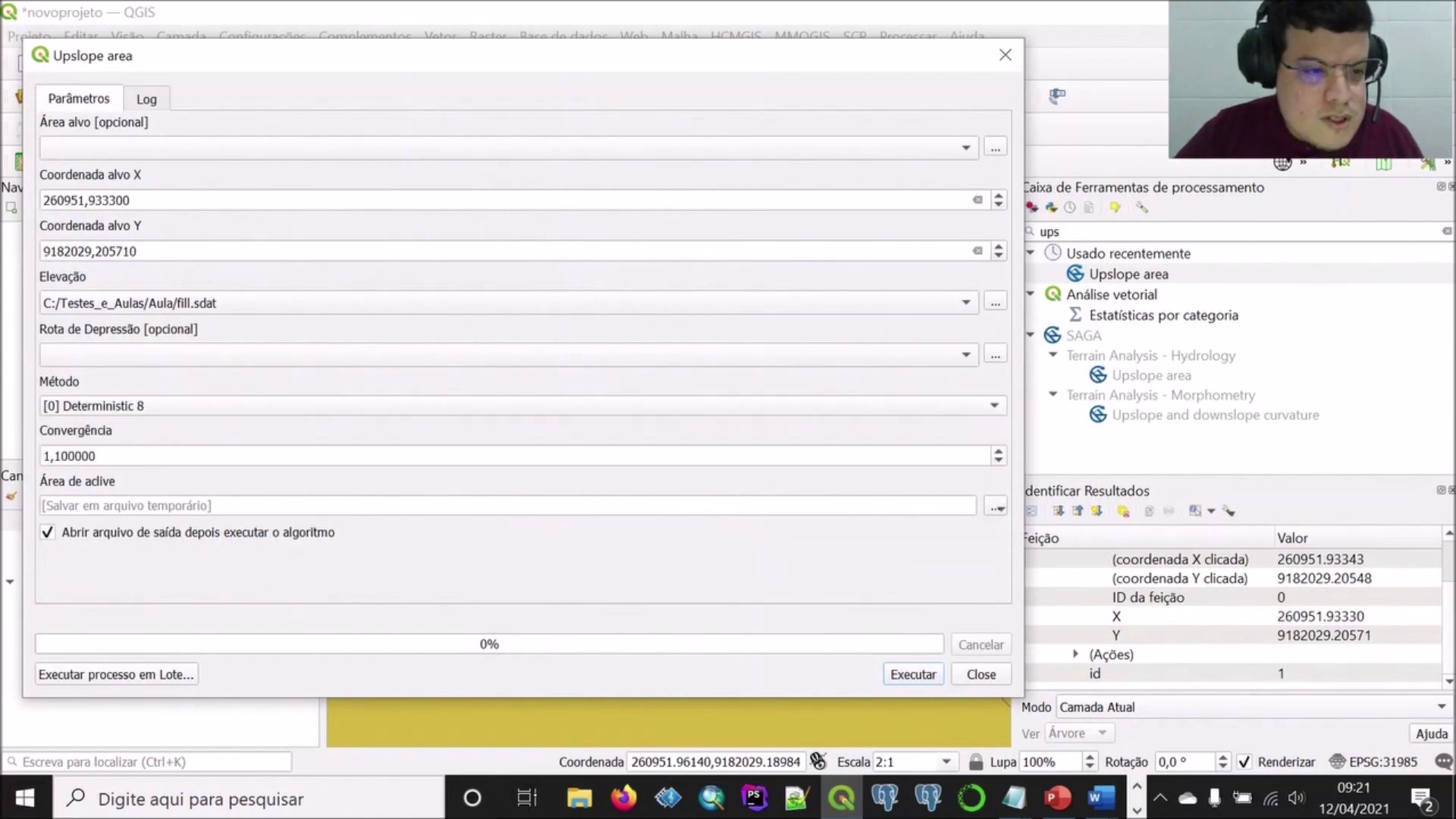
# Run Upslope area with the output saved as aclive.sdat in the Aula folder and automatic opening of the result turned off.
pyautogui.click(47, 534)
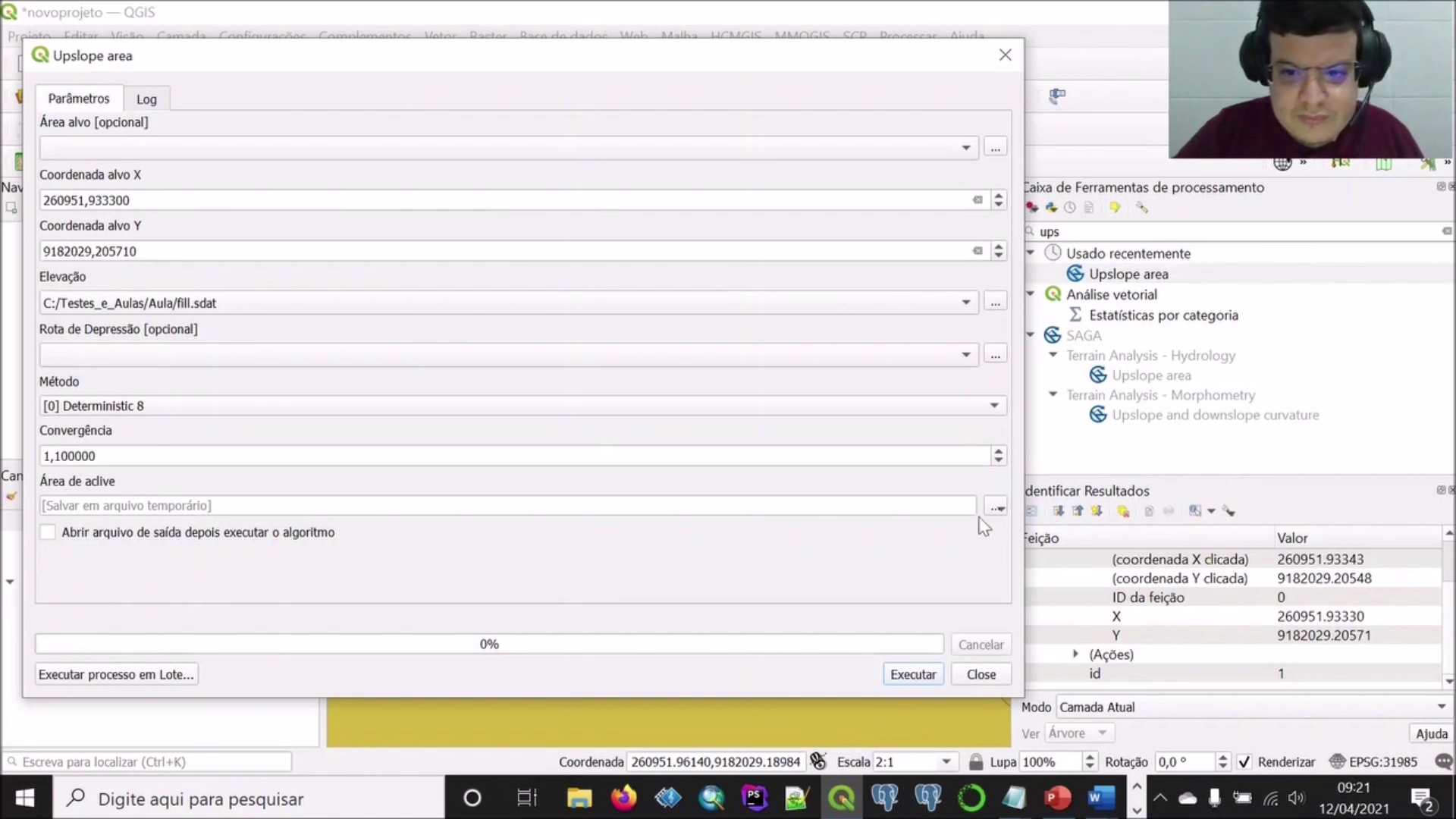
pyautogui.click(996, 508)
pyautogui.click(1031, 555)
pyautogui.write('aclive')
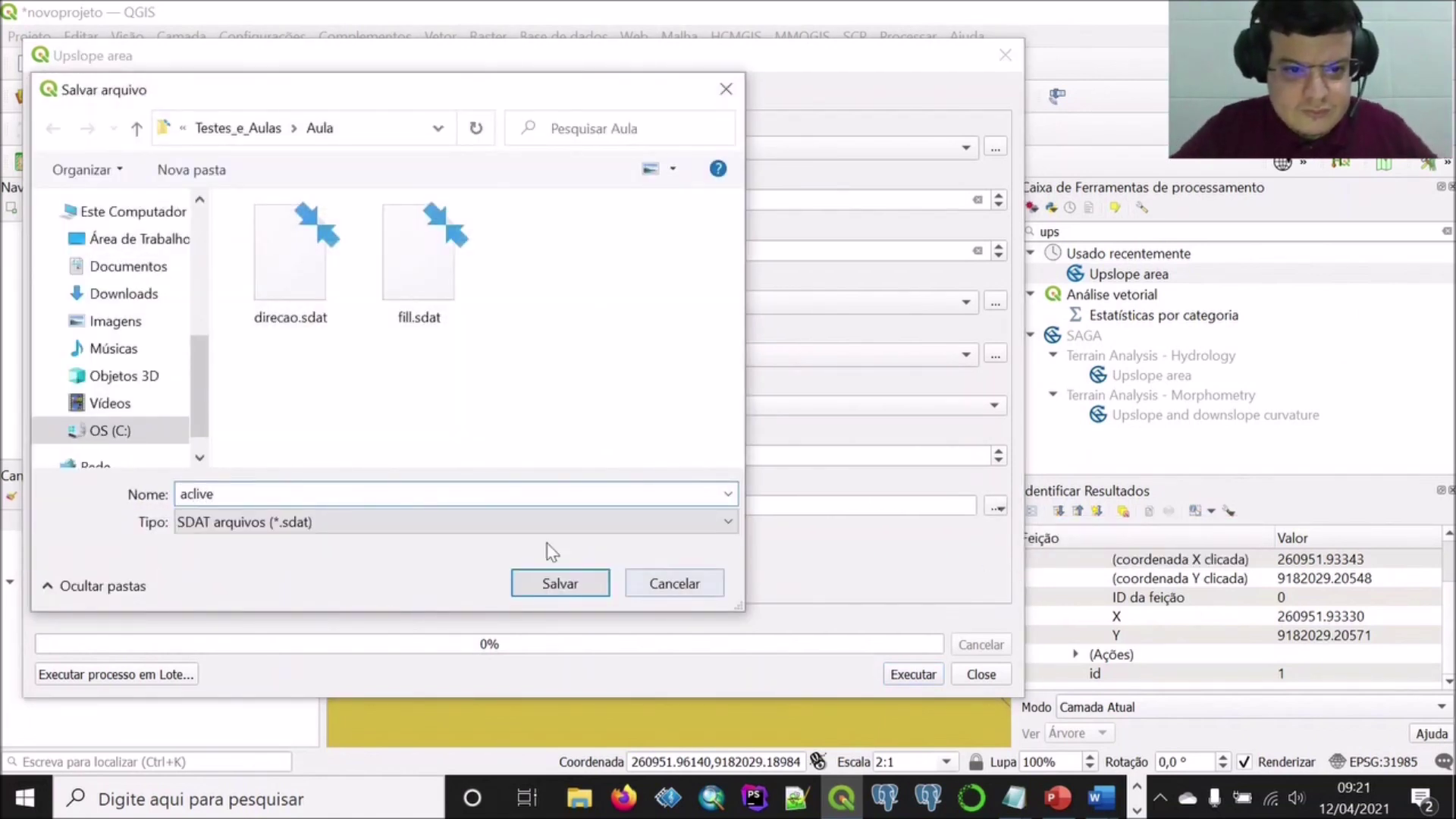
pyautogui.click(559, 584)
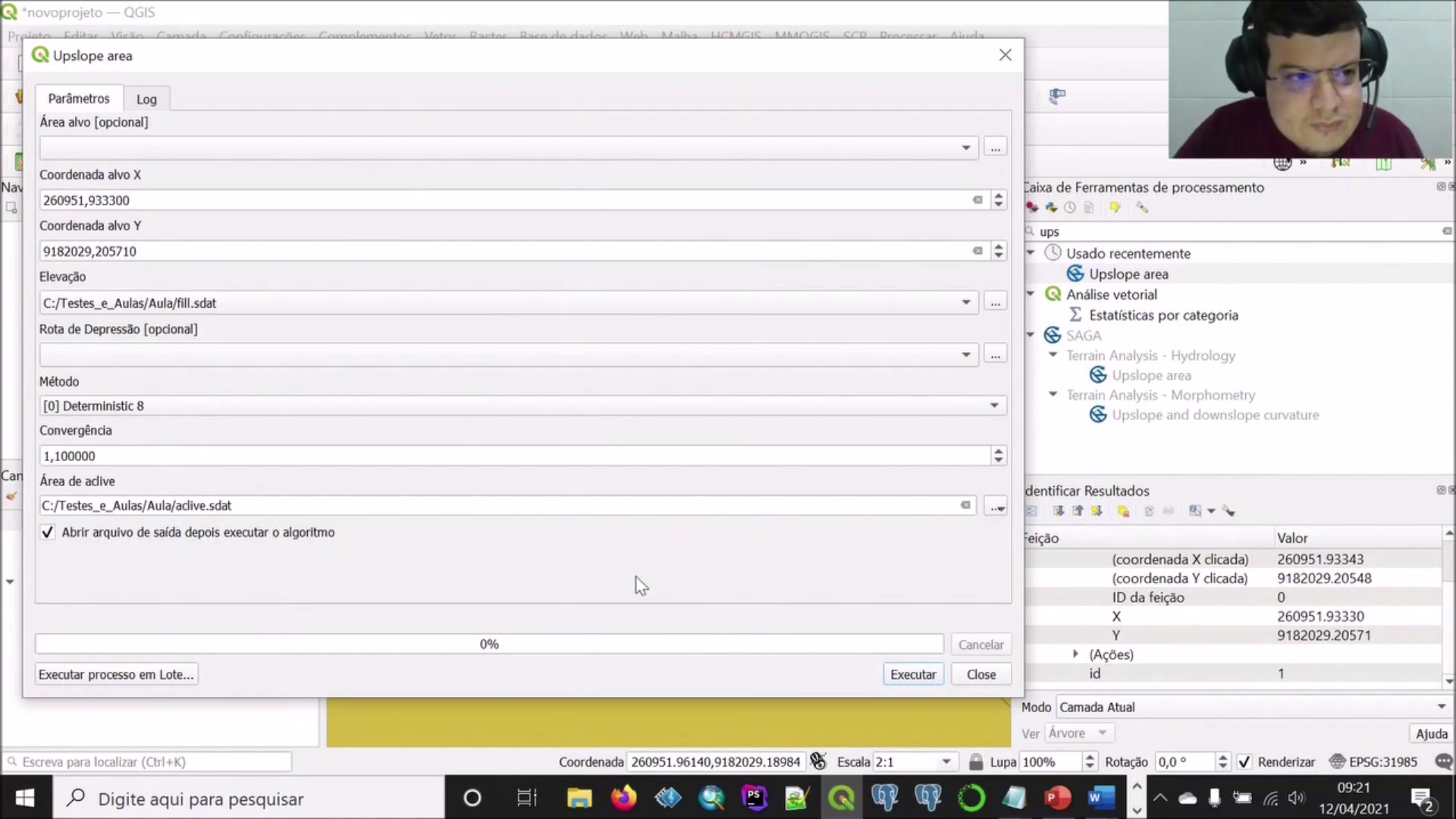
pyautogui.click(914, 675)
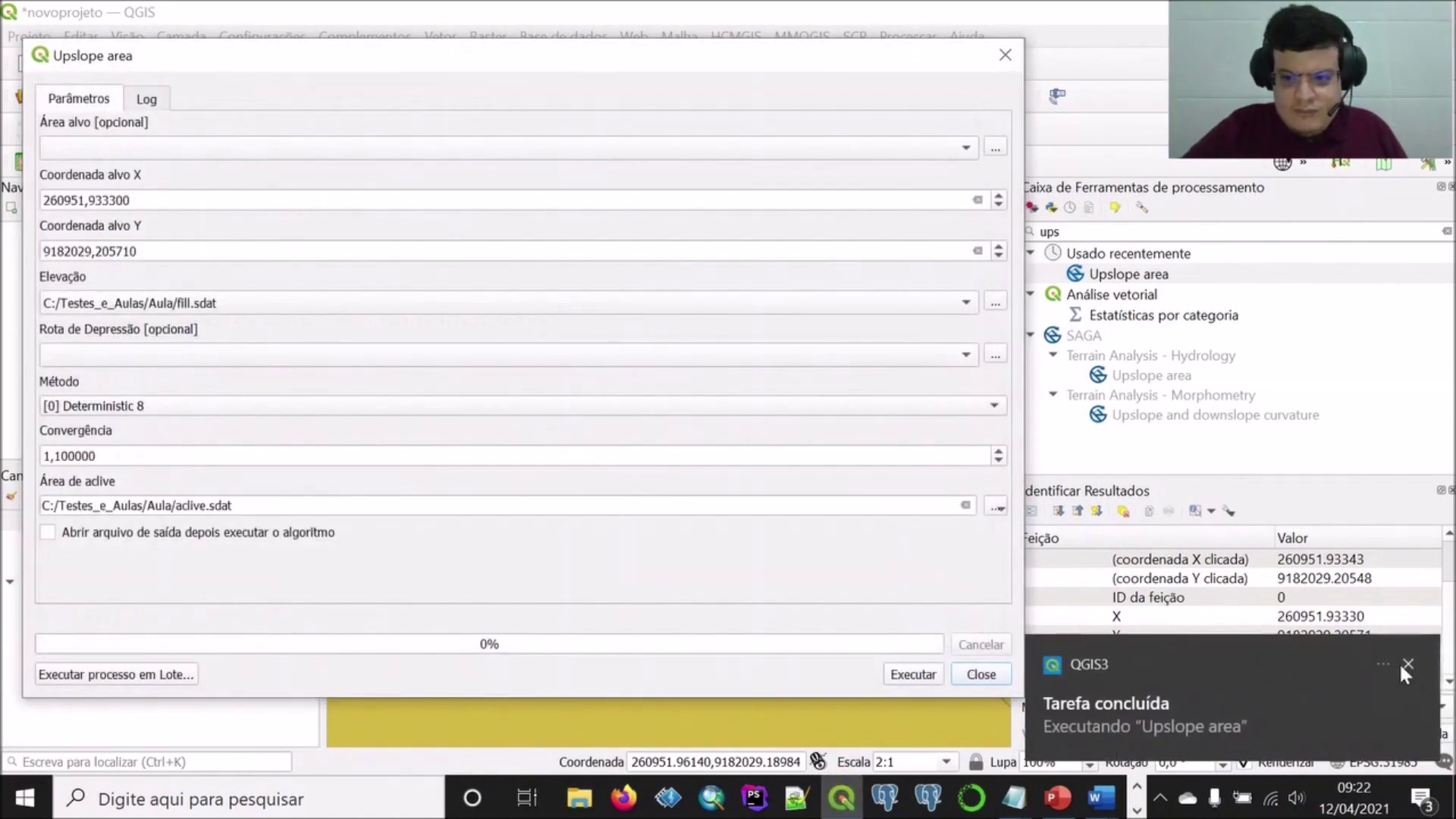
pyautogui.click(1408, 664)
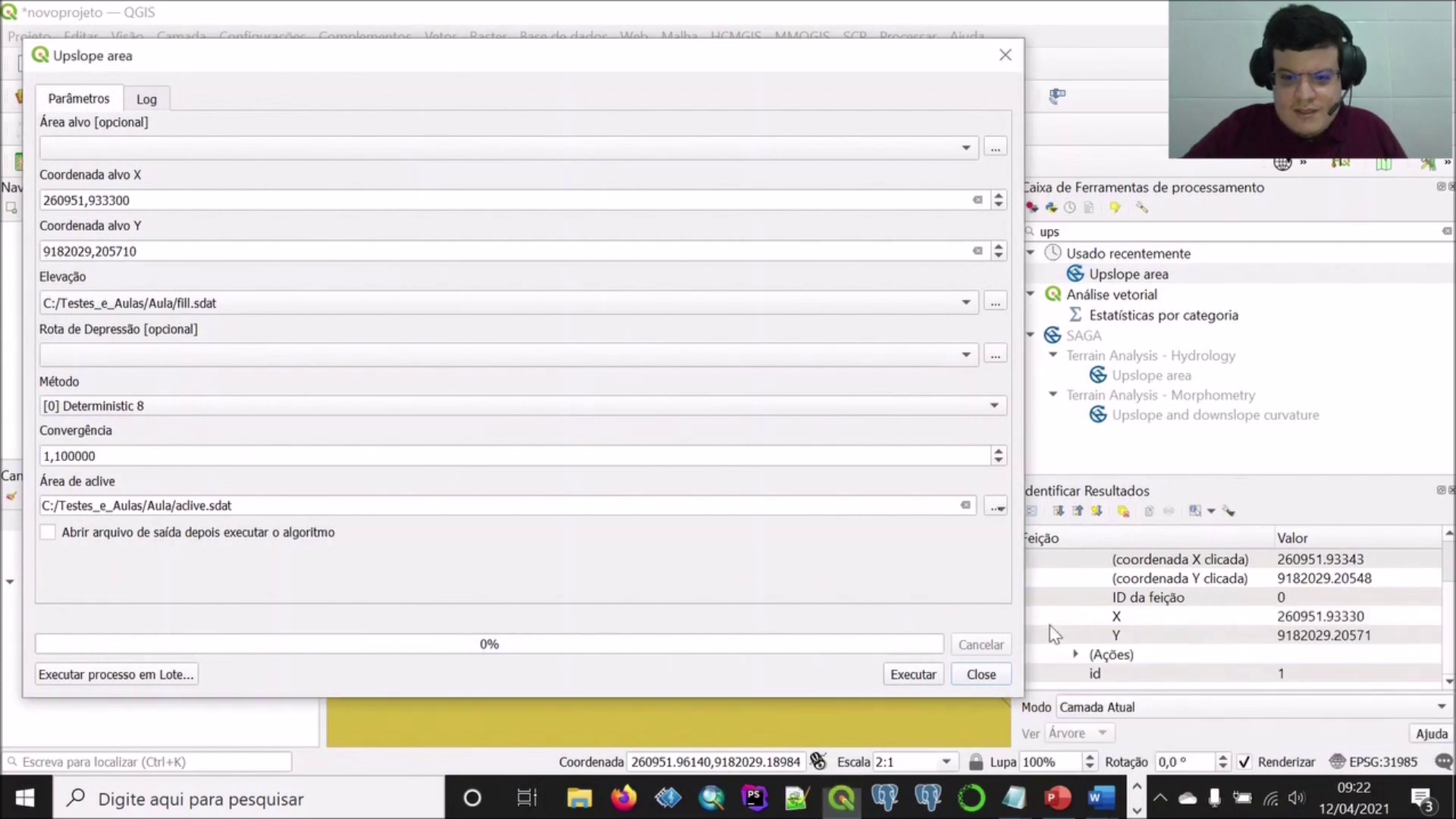
pyautogui.click(986, 673)
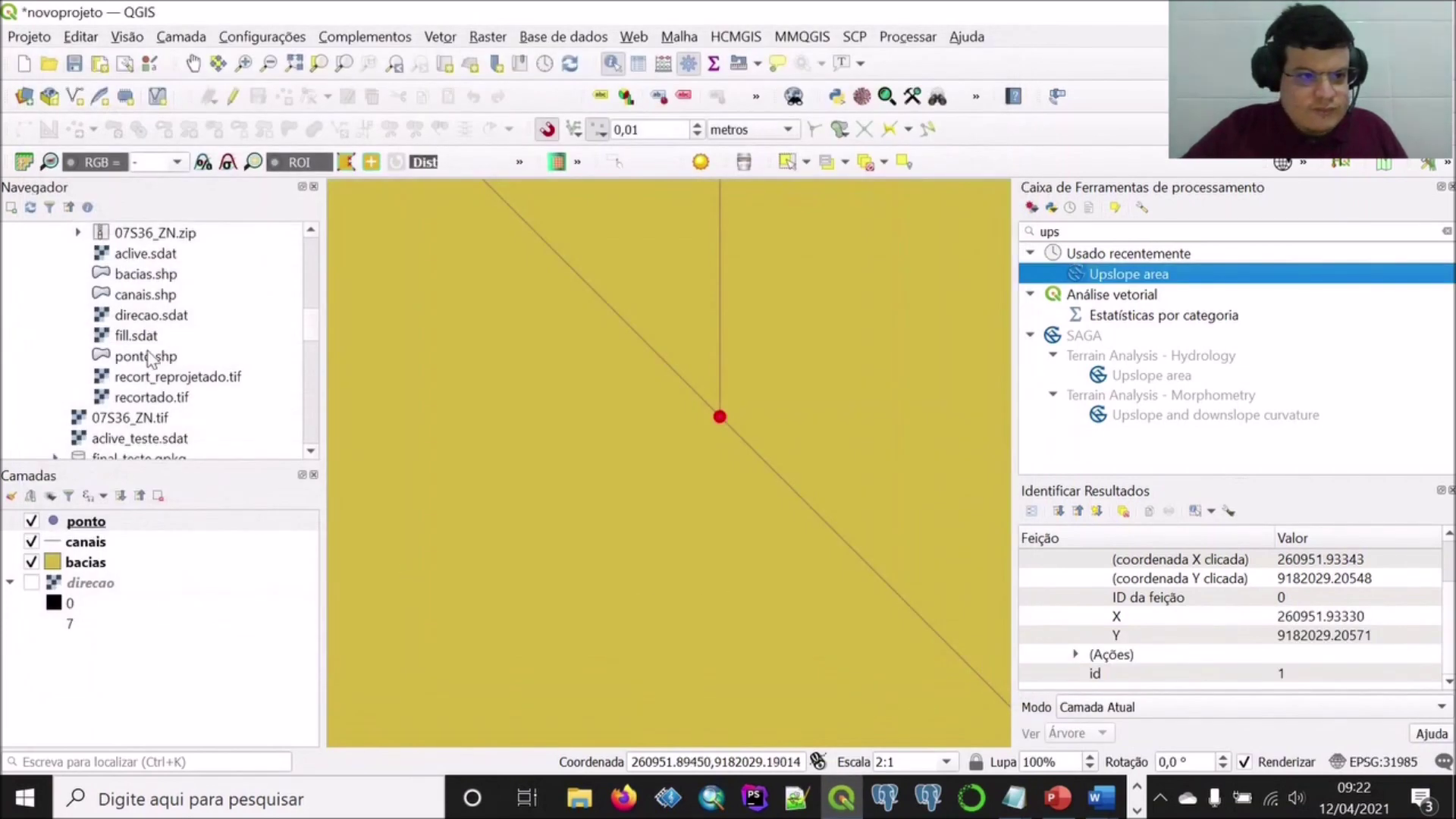
# Add aclive.sdat to the project, hide the ponto layer and zoom to the upslope area around the outlet point.
pyautogui.doubleClick(138, 255)
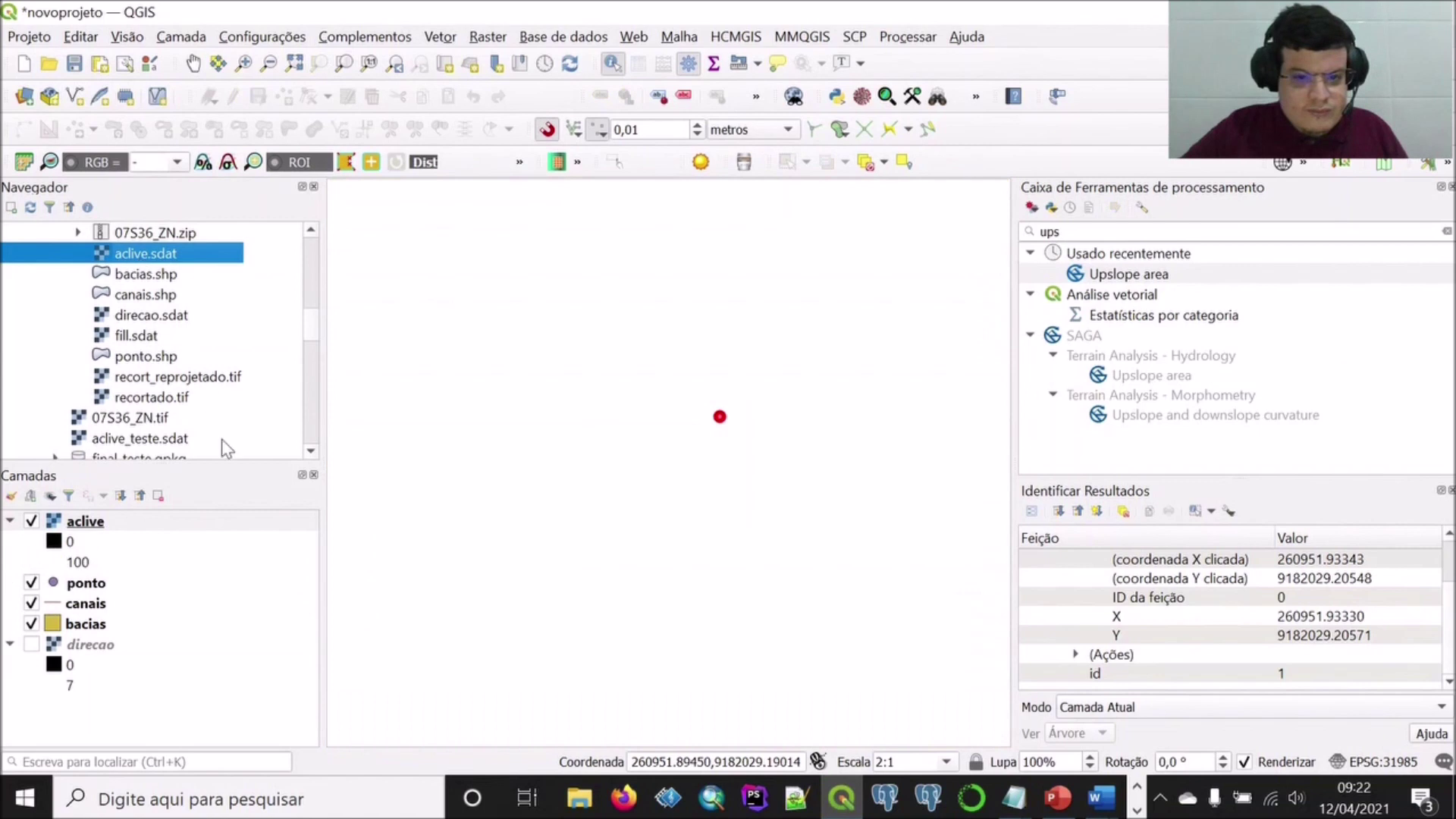
pyautogui.click(31, 584)
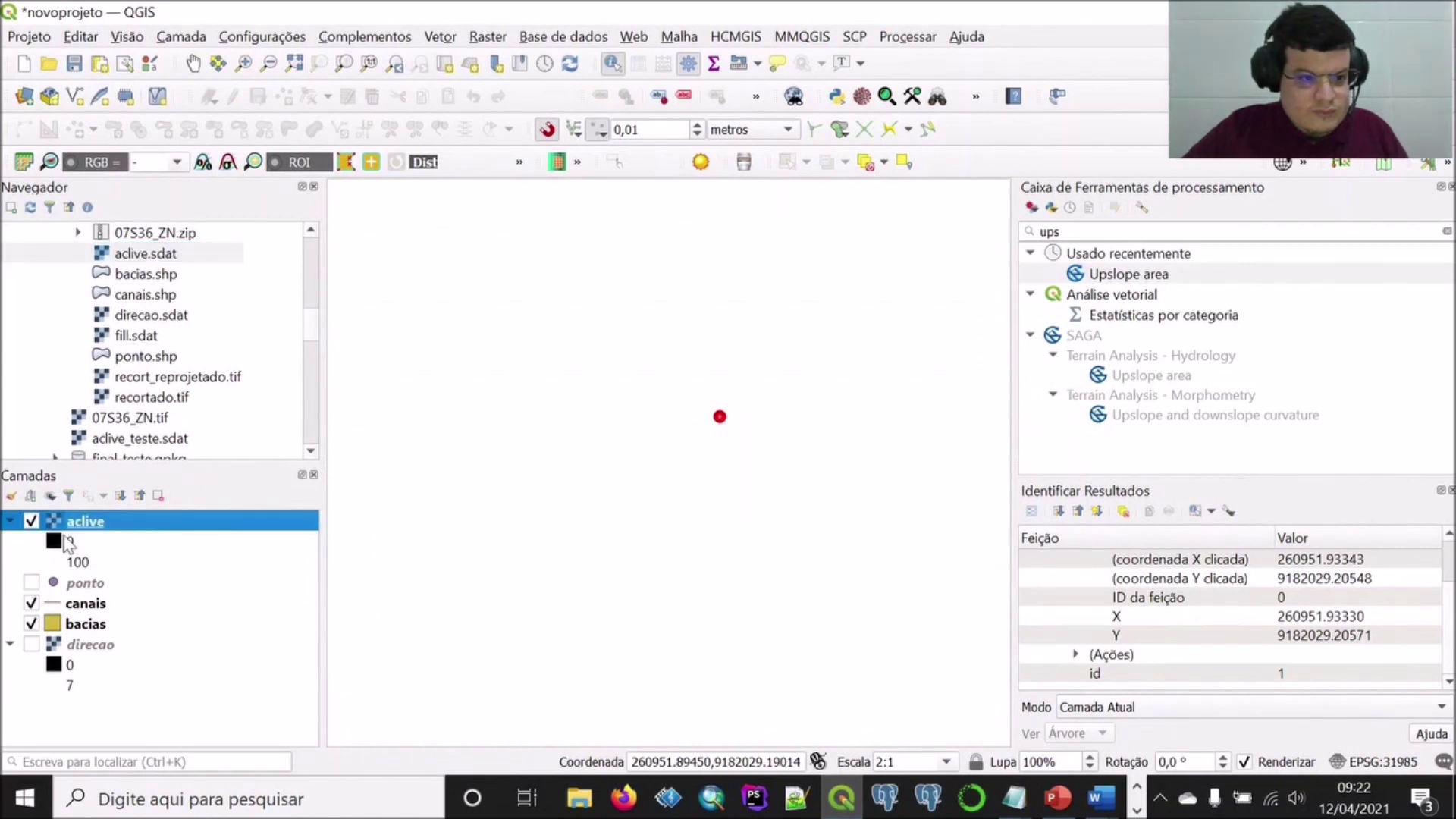
pyautogui.rightClick(66, 523)
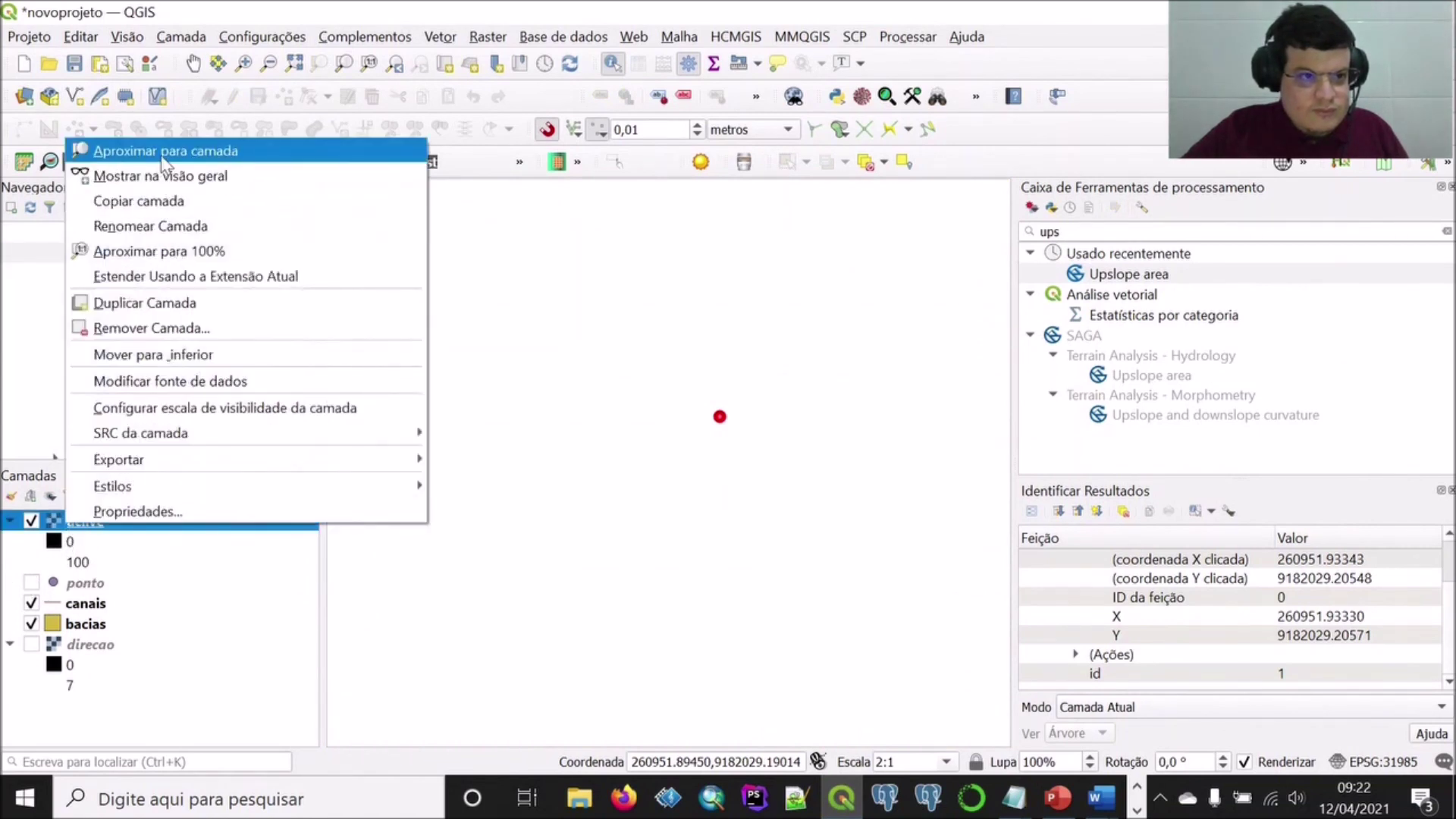
pyautogui.click(160, 151)
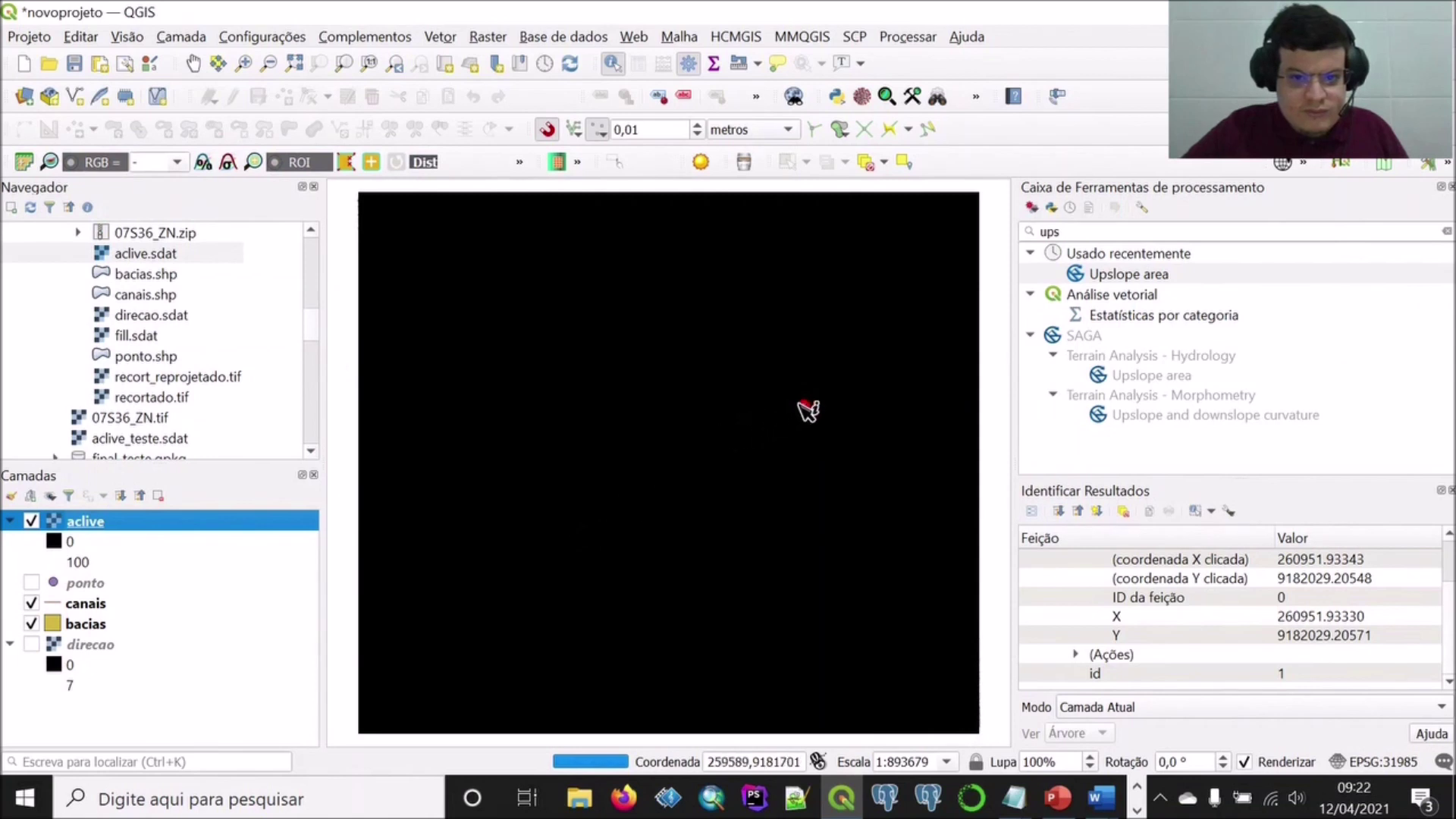
pyautogui.scroll(5, 811, 406)
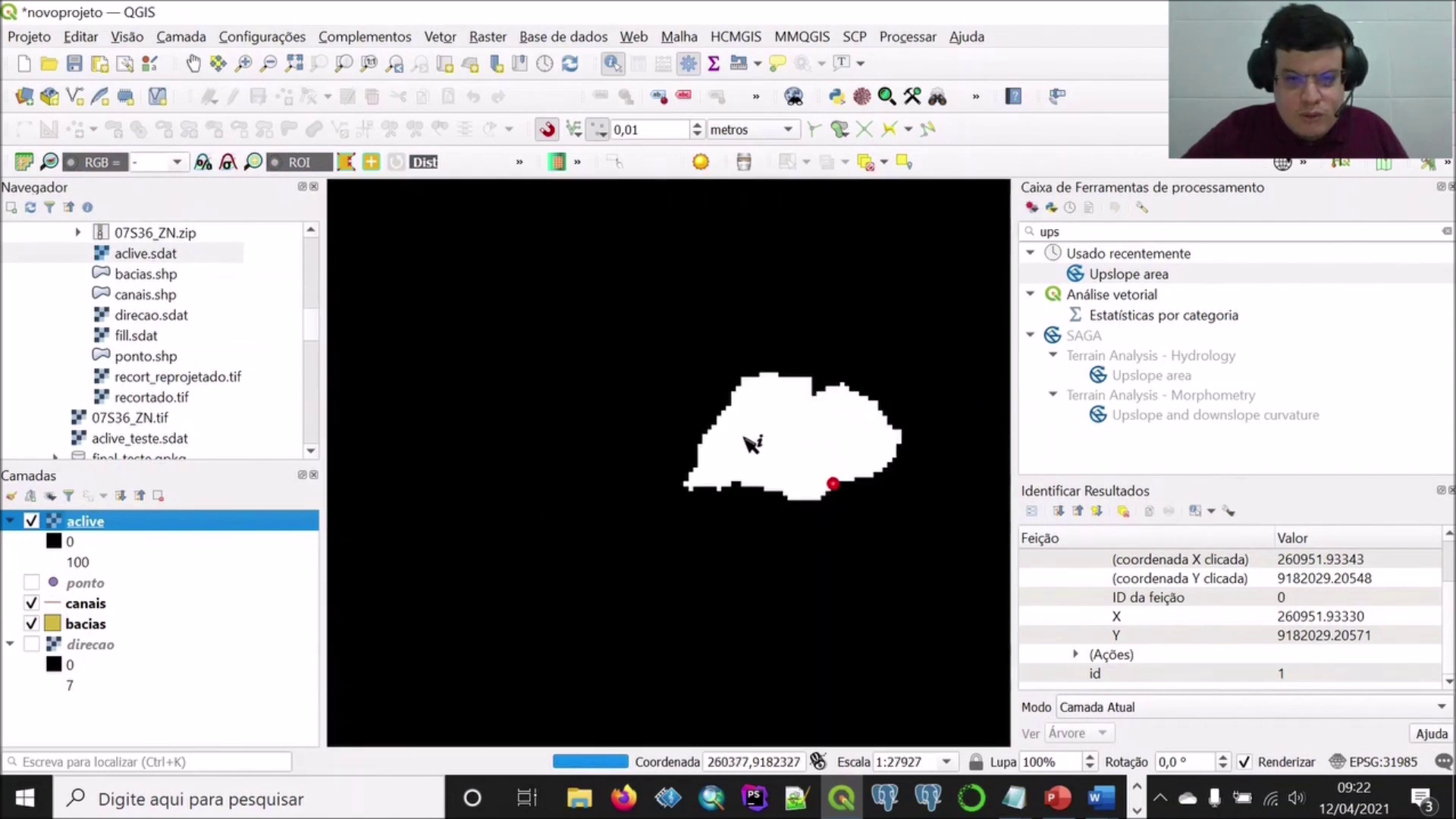
pyautogui.scroll(1, 798, 439)
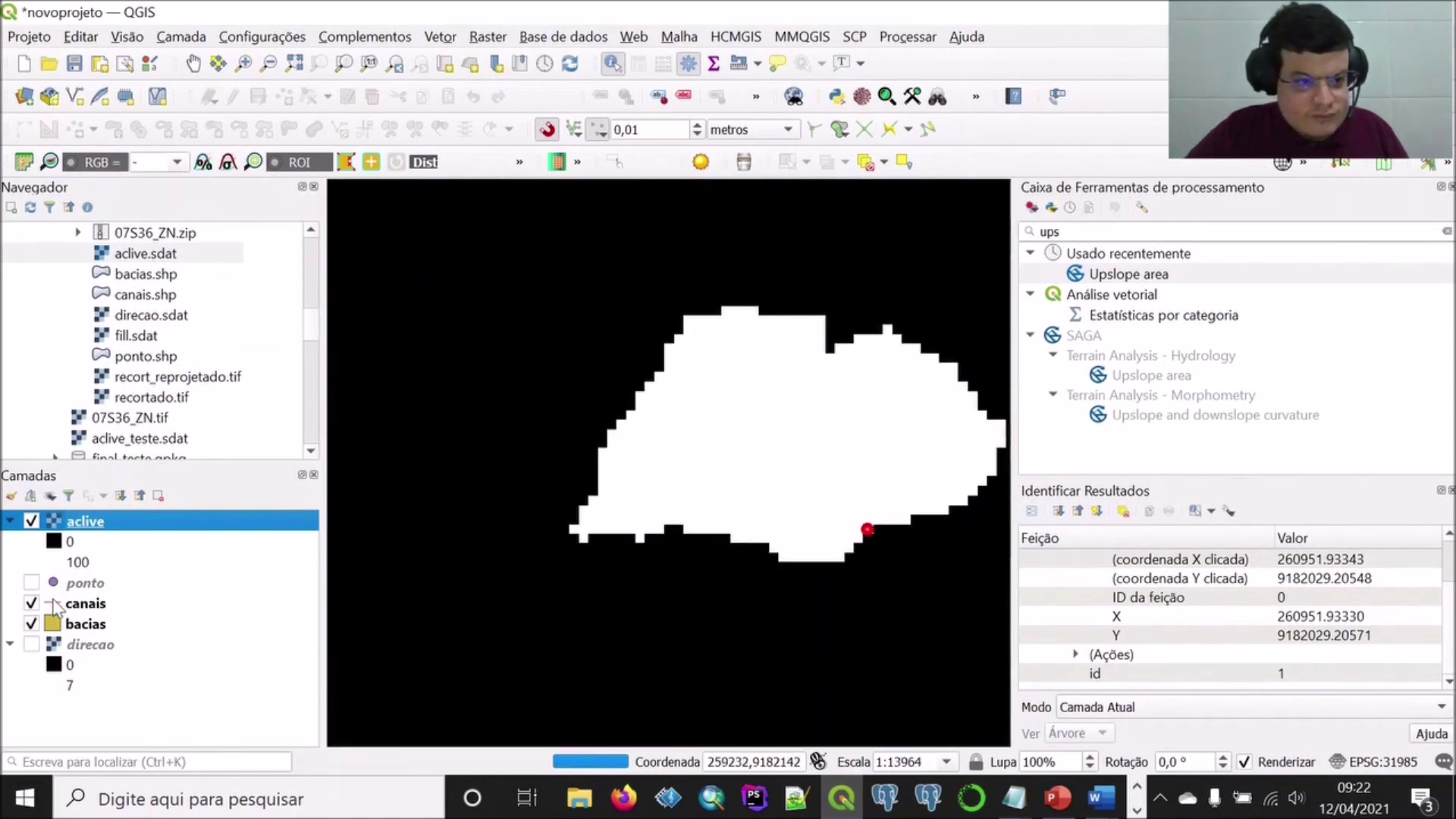
# Hide the bacias layer, move canais above aclive and save the project.
pyautogui.click(32, 624)
pyautogui.moveTo(53, 604)
pyautogui.mouseDown()
pyautogui.moveTo(39, 517)
pyautogui.moveTo(53, 521)
pyautogui.mouseUp()
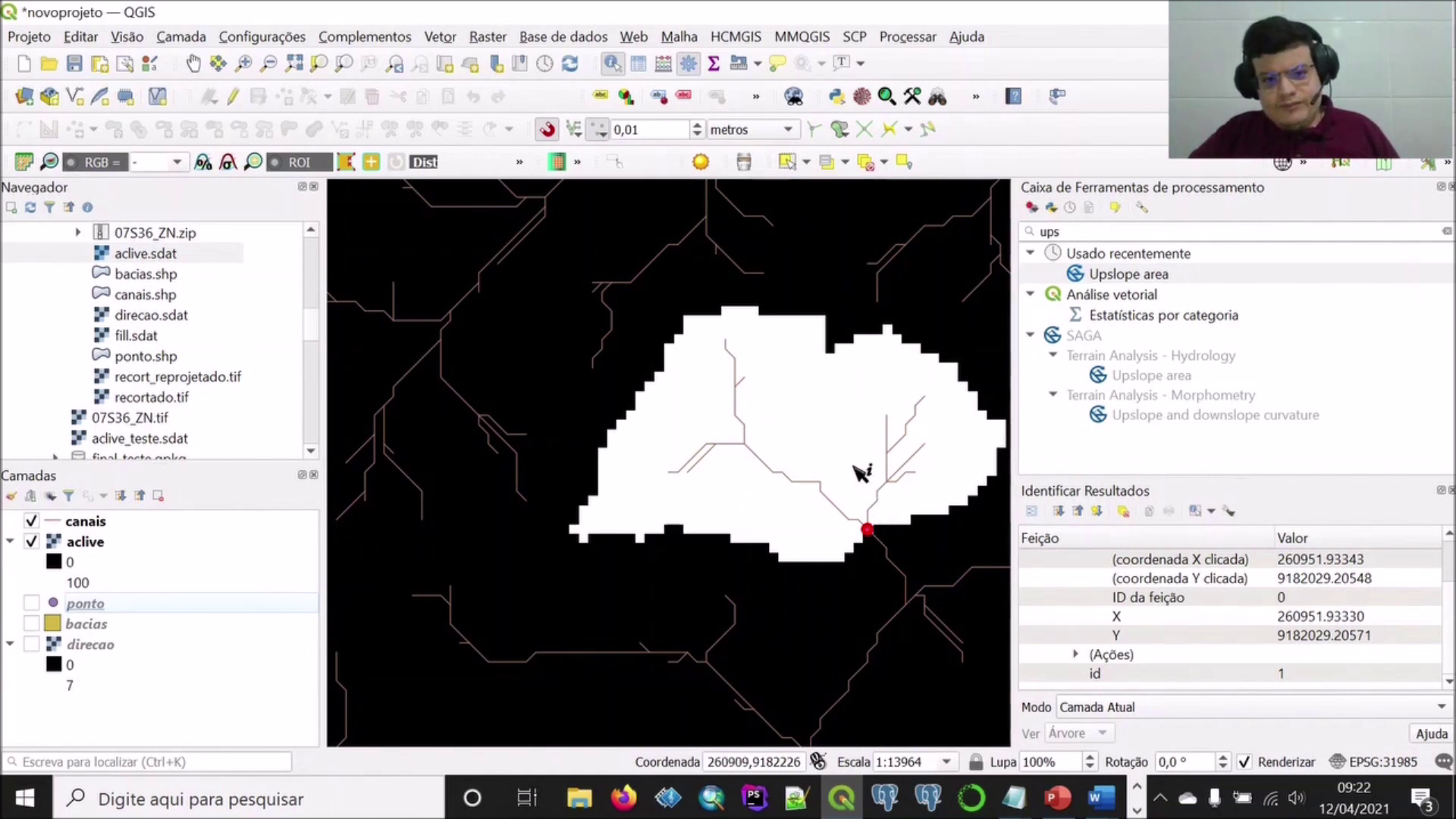
pyautogui.moveTo(842, 444); pyautogui.dragTo(778, 451)
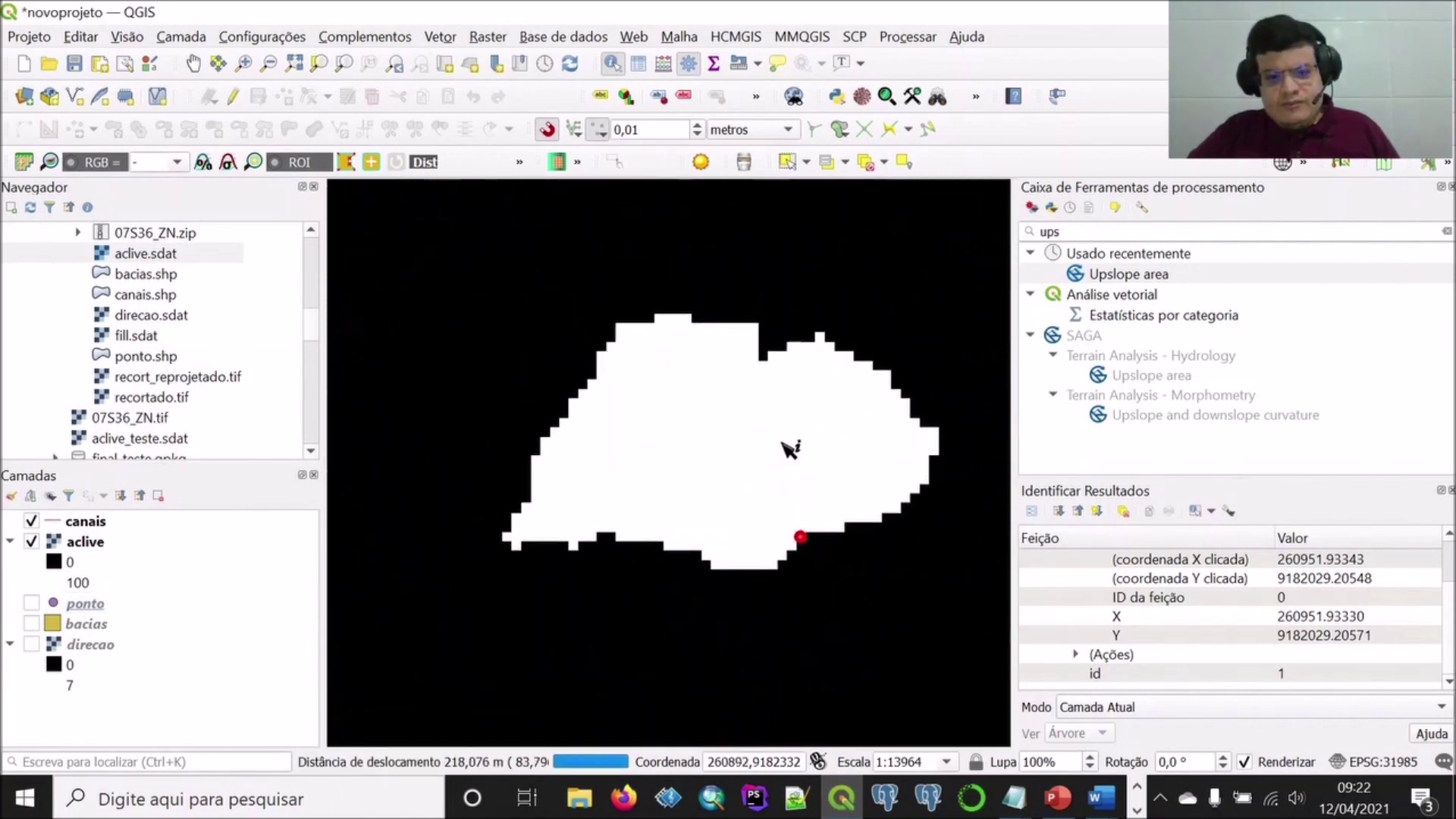
pyautogui.hotkey('ctrl', 's')
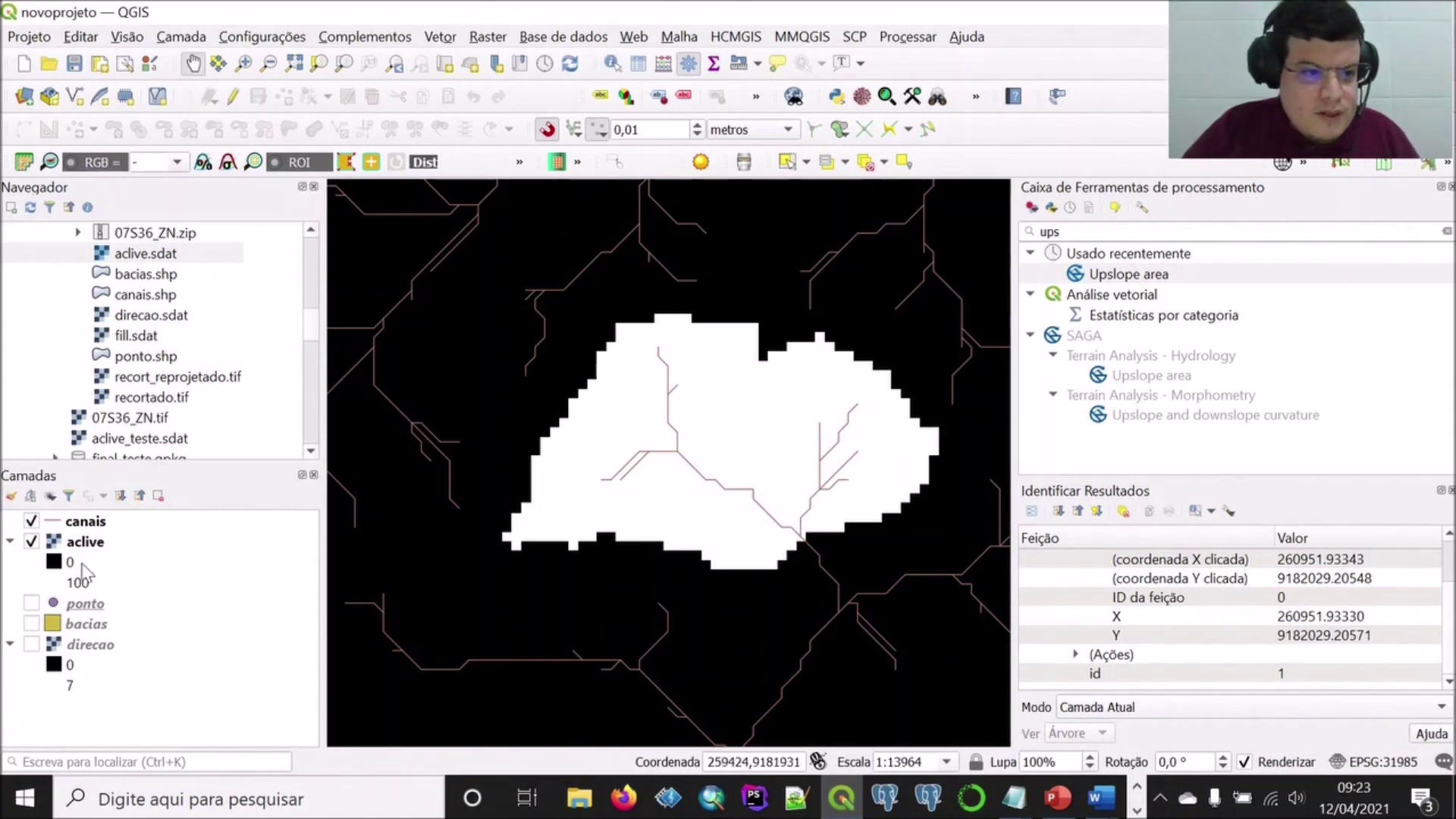
# Check the coordinate reference system and provider information in the aclive layer's properties.
pyautogui.rightClick(84, 543)
pyautogui.click(114, 536)
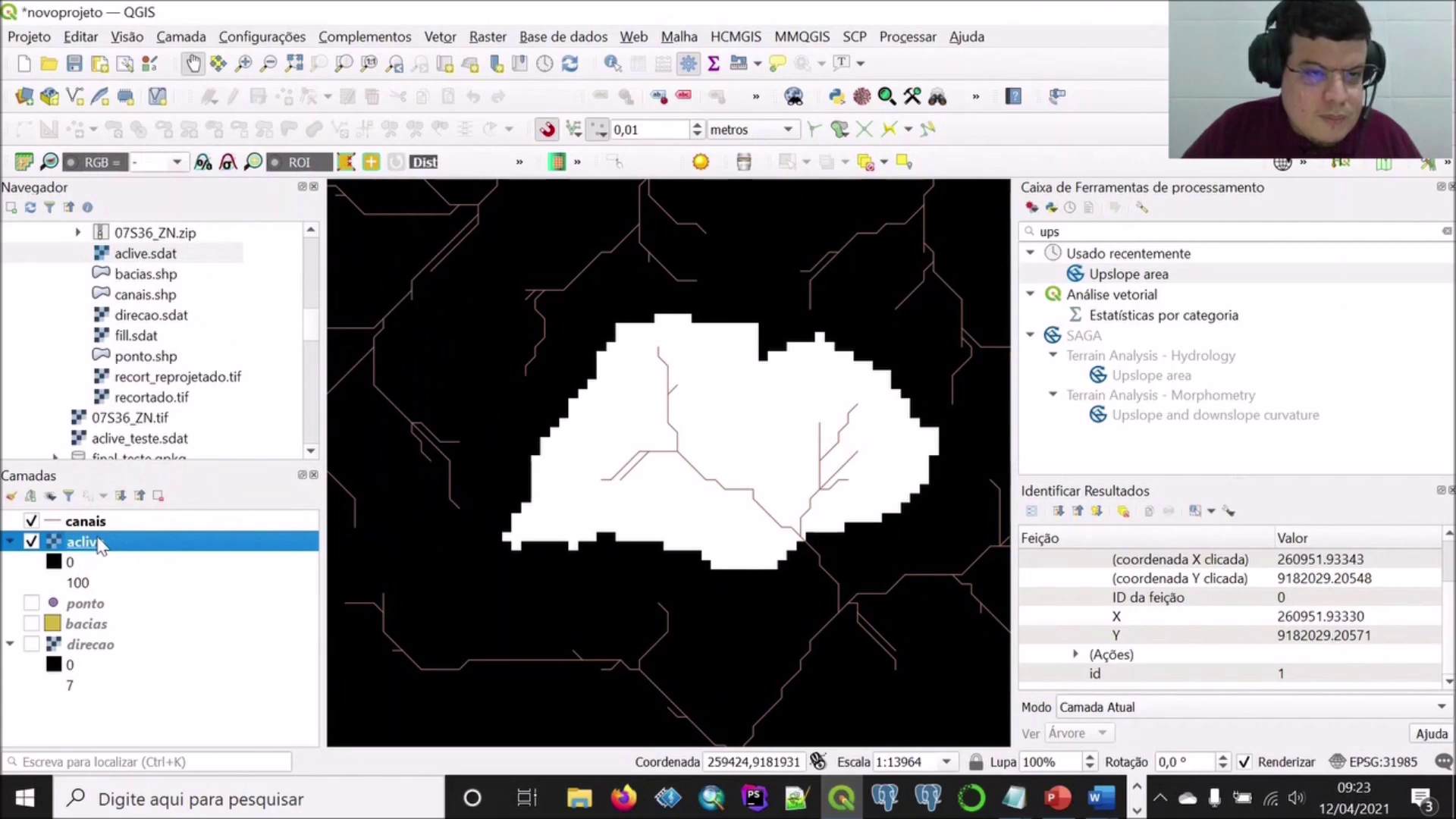
pyautogui.click(84, 147)
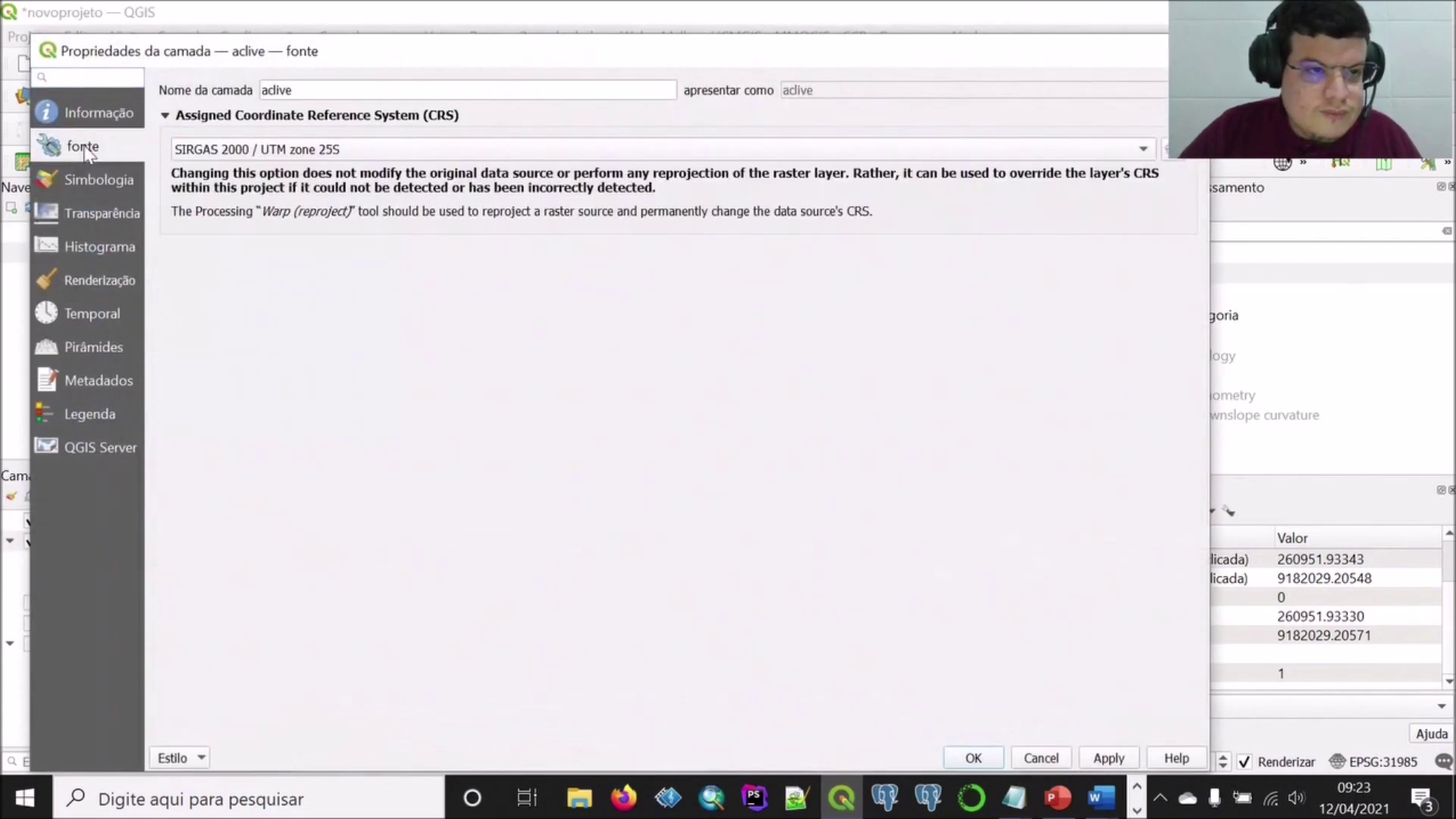
pyautogui.click(86, 116)
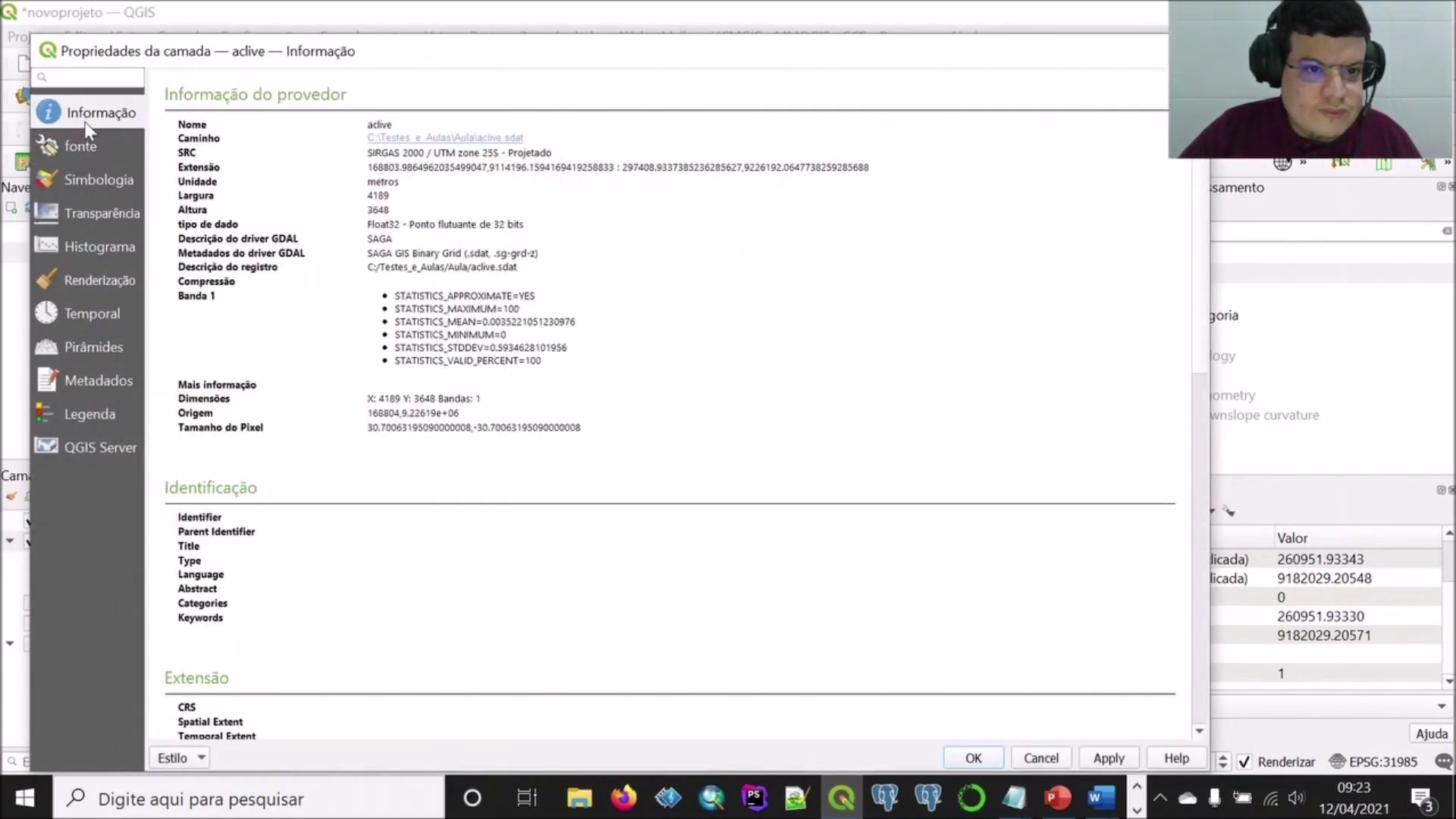
pyautogui.click(1191, 51)
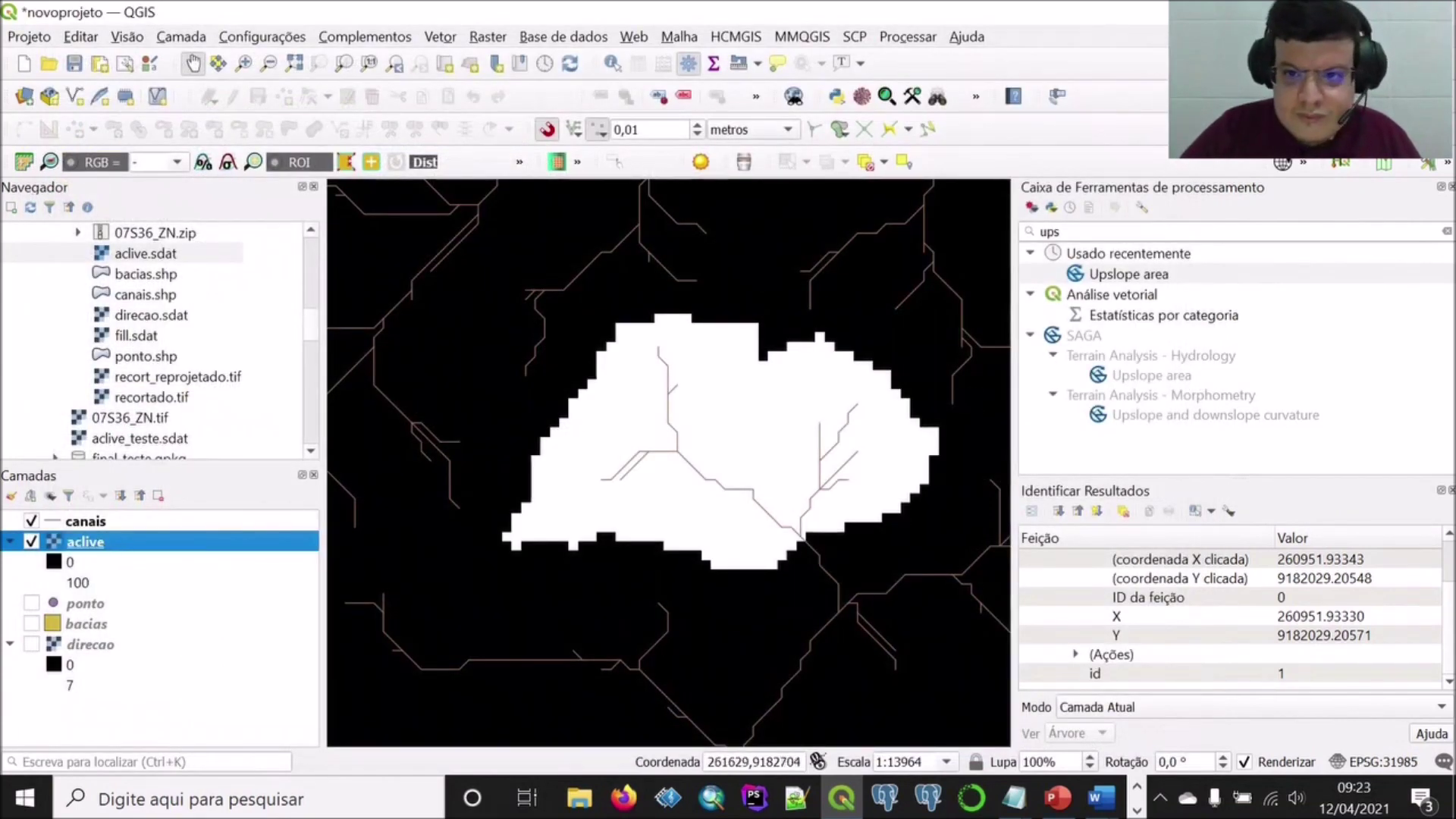
pyautogui.doubleClick(1050, 232)
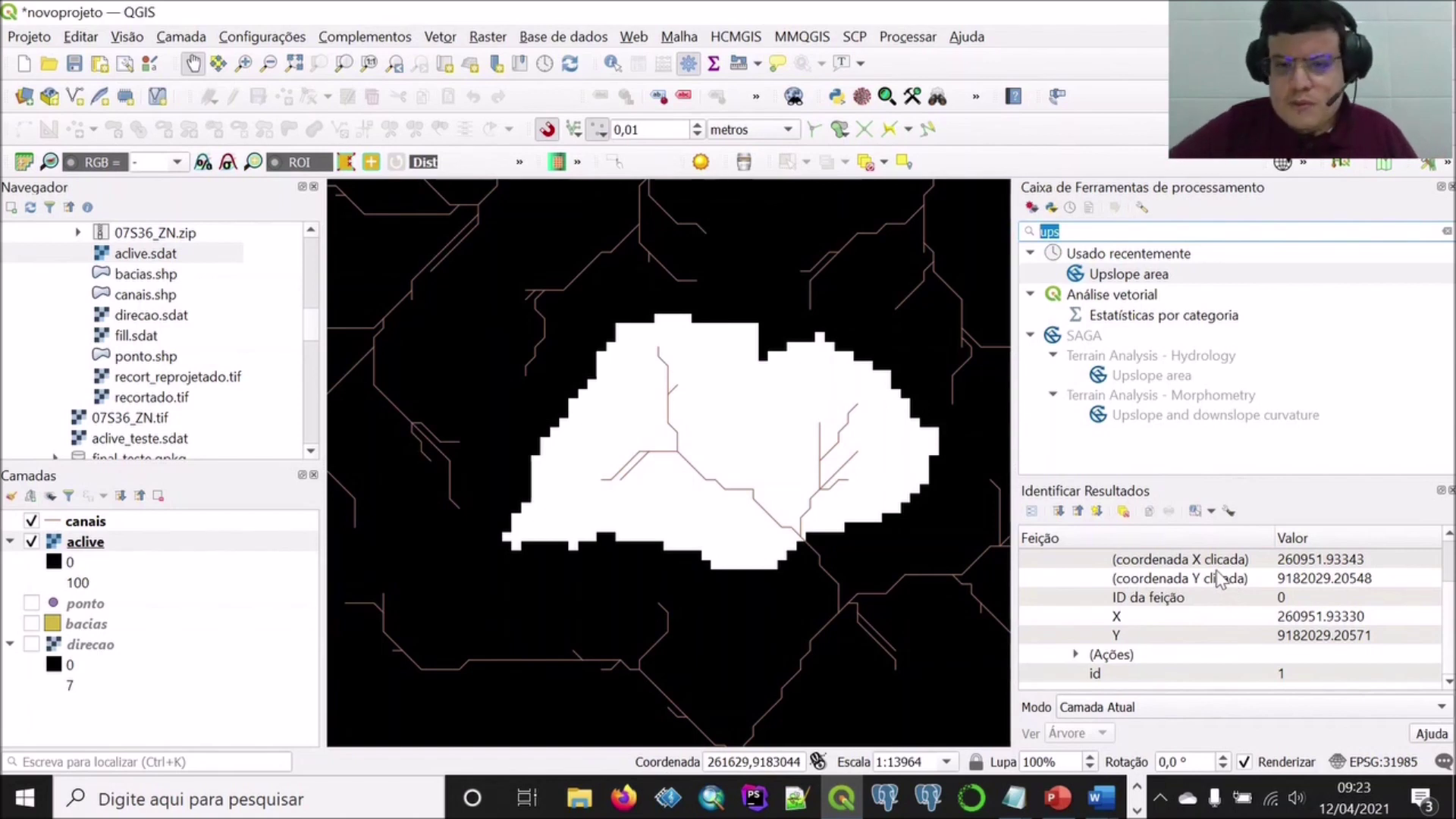
pyautogui.write('conve')
pyautogui.press('BackSpace')
pyautogui.press('BackSpace')
pyautogui.press('BackSpace')
pyautogui.press('BackSpace')
pyautogui.press('BackSpace')
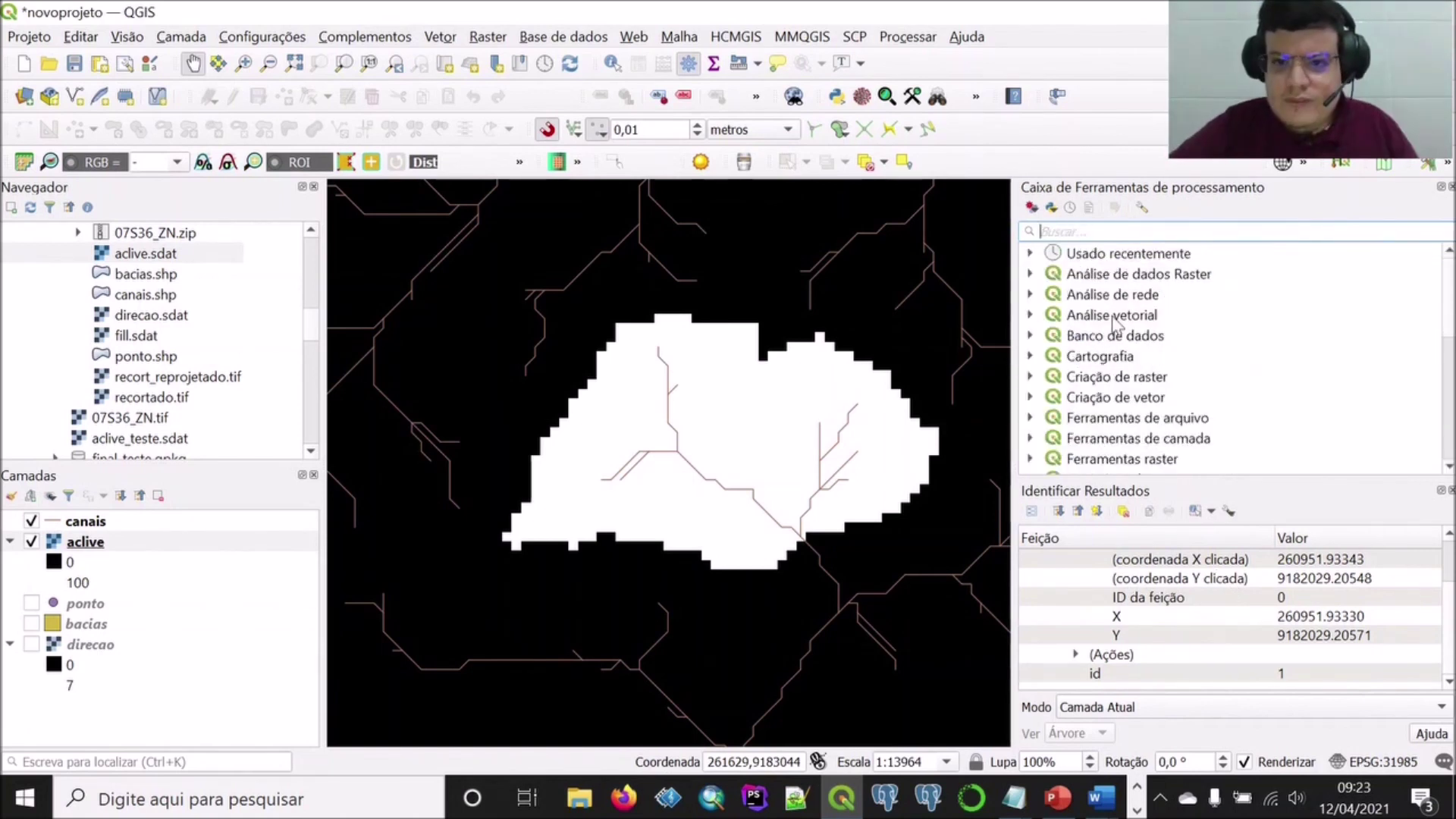
# Start the Raster to vector (polygonize) conversion with the aclive raster as its input layer.
pyautogui.click(497, 39)
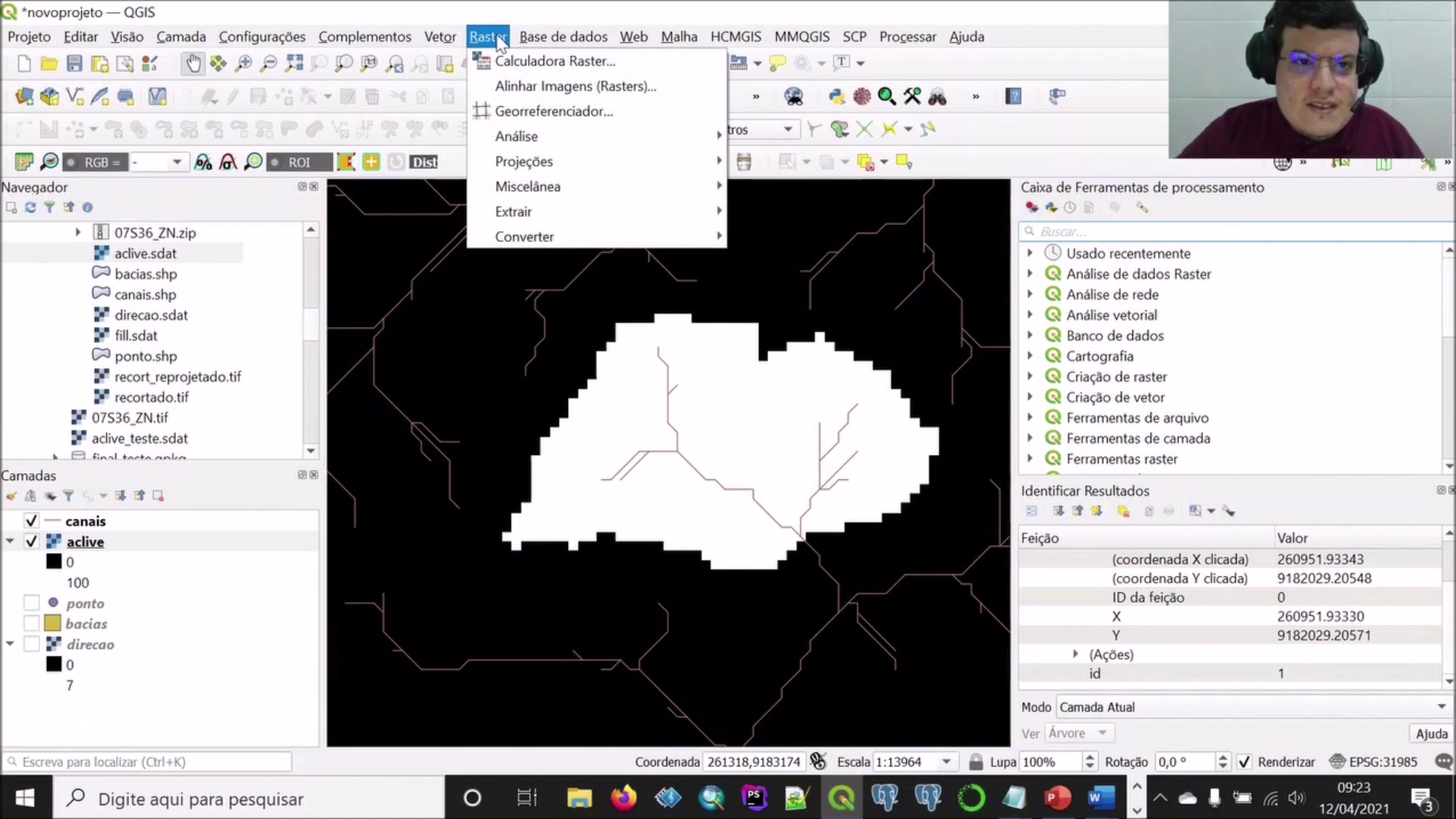
pyautogui.moveTo(584, 235)
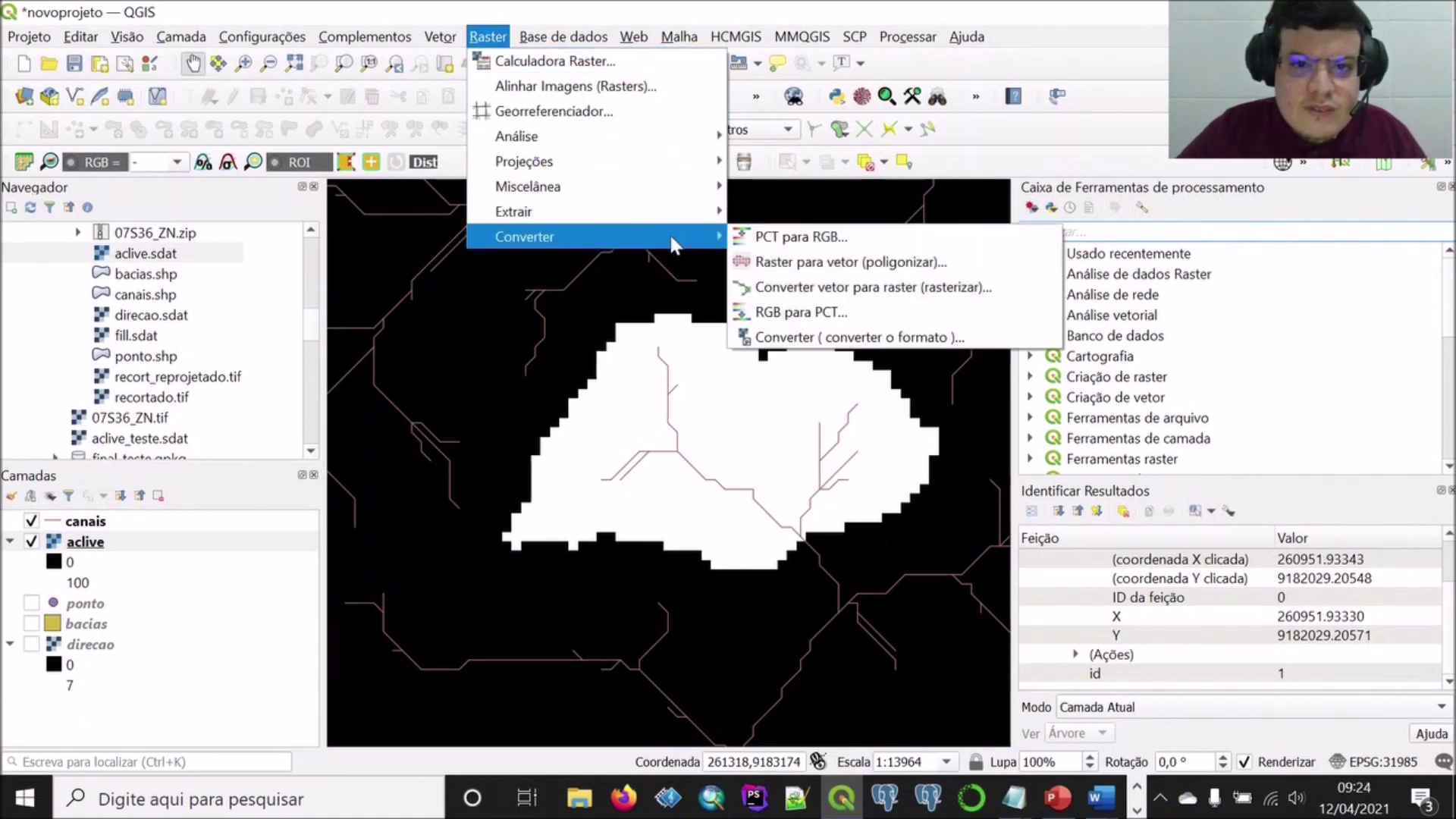
pyautogui.click(813, 263)
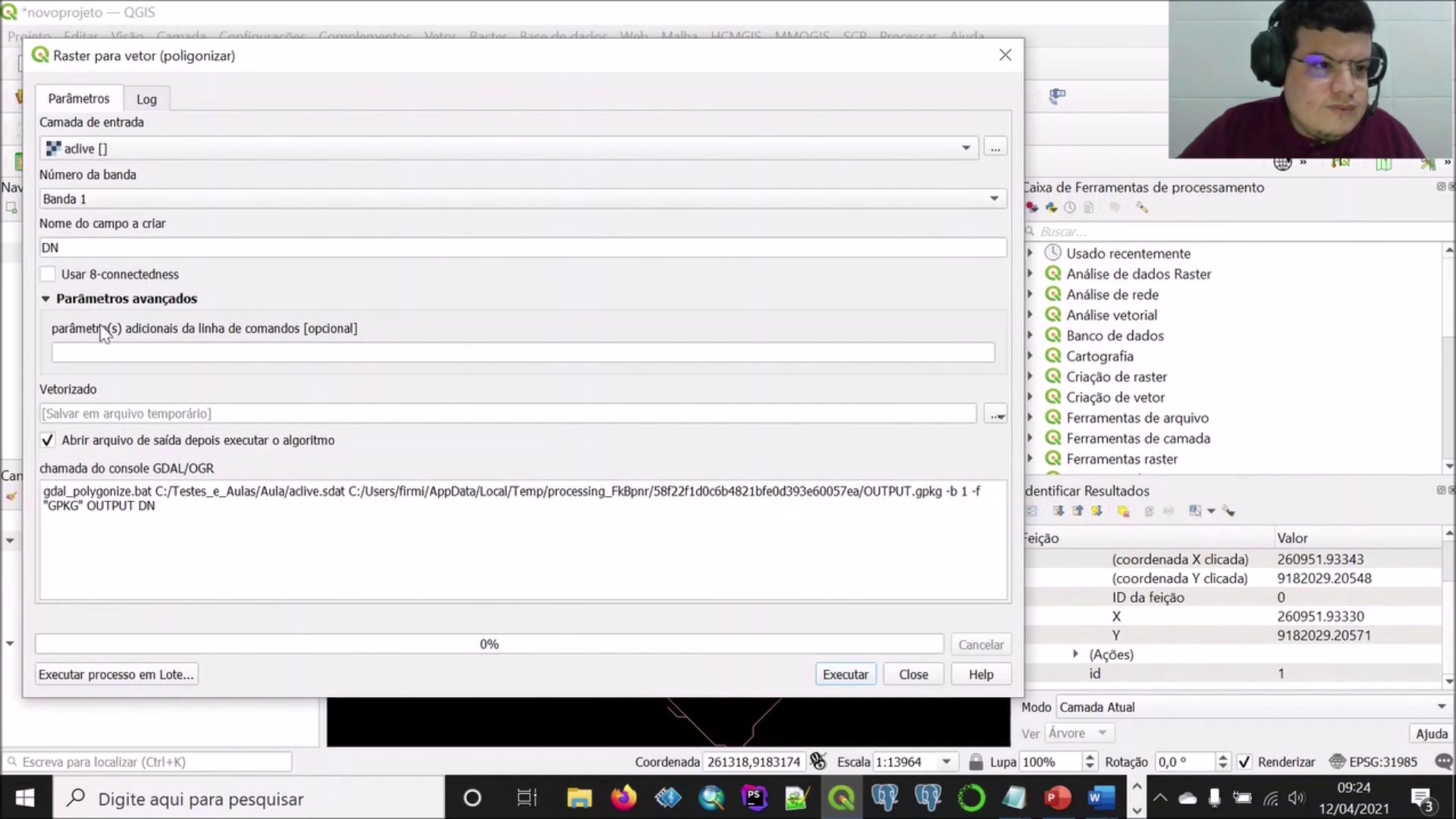
pyautogui.click(47, 441)
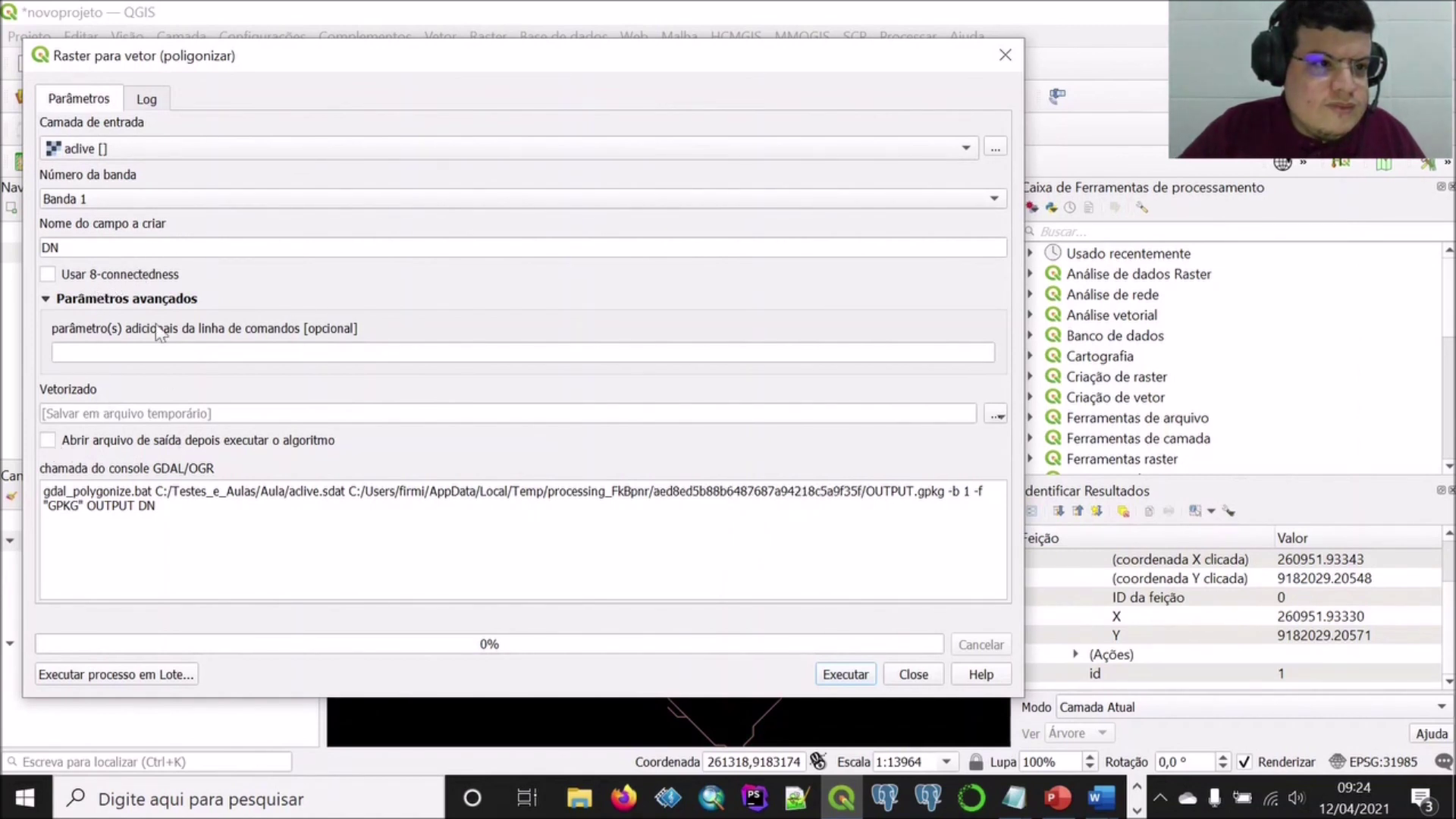
pyautogui.click(163, 150)
pyautogui.click(162, 149)
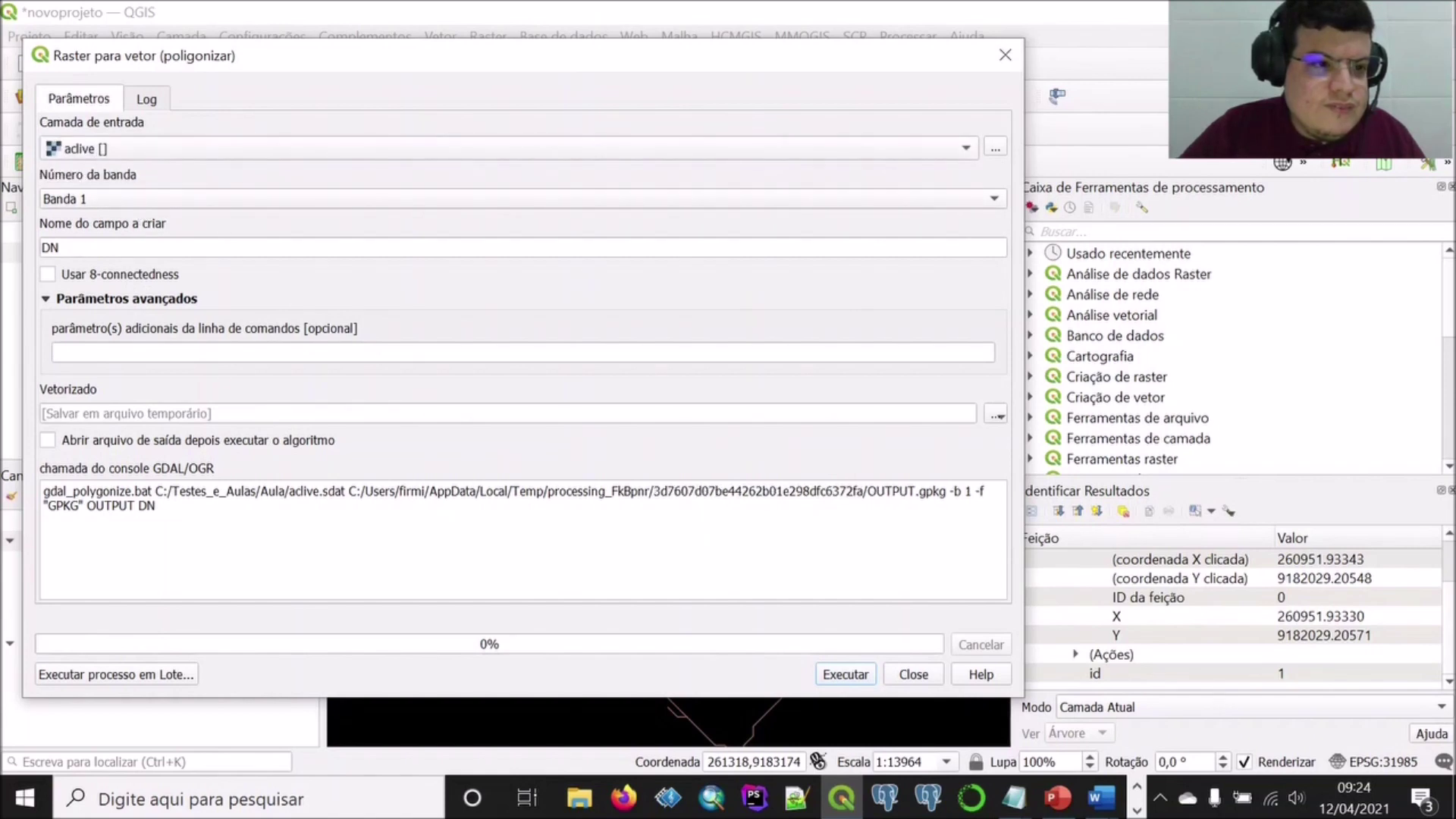
# Save the polygonized output as aclive.shp in the Aula folder, run the conversion and close its dialog.
pyautogui.click(997, 416)
pyautogui.click(1022, 461)
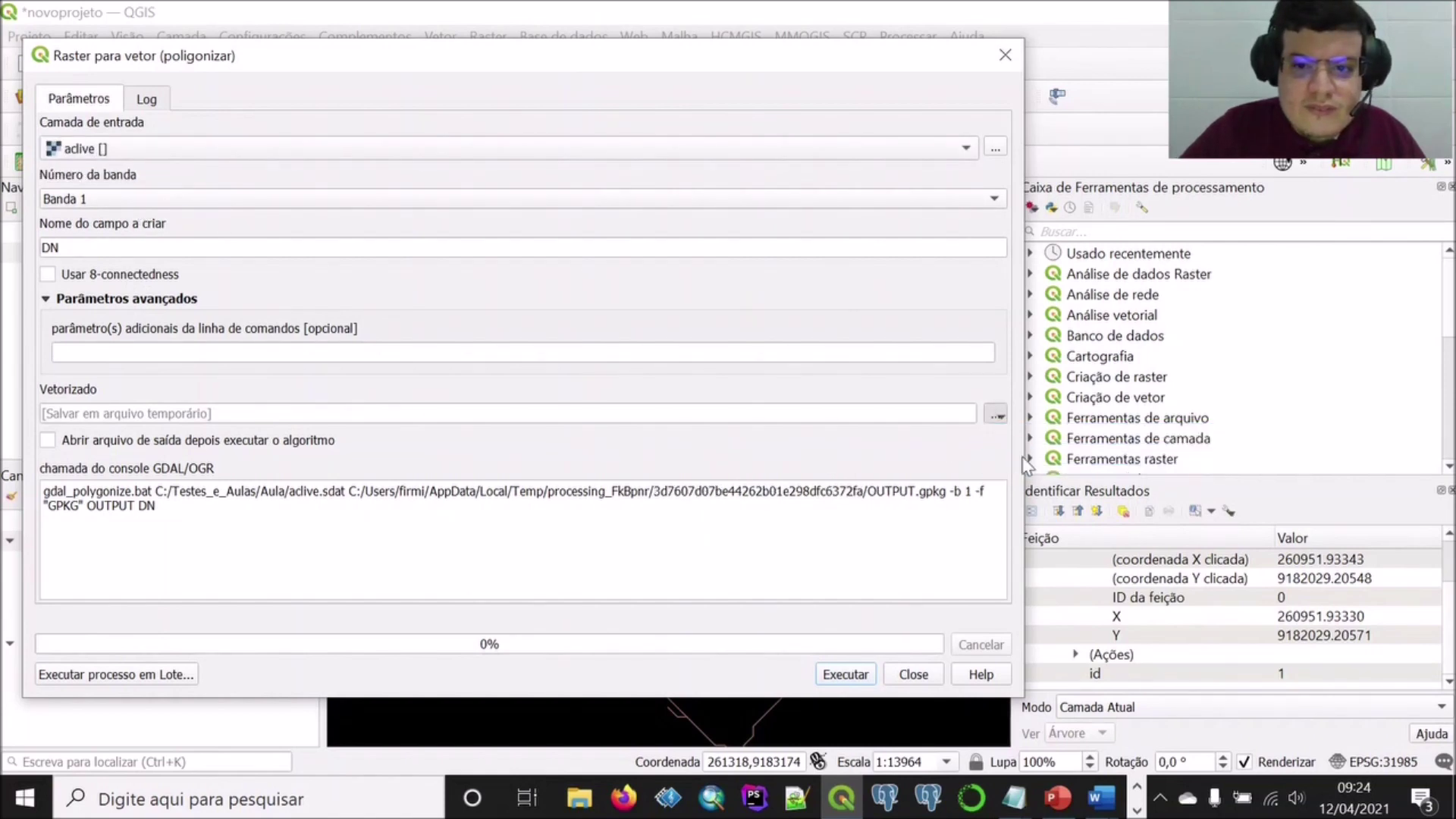
pyautogui.write('a')
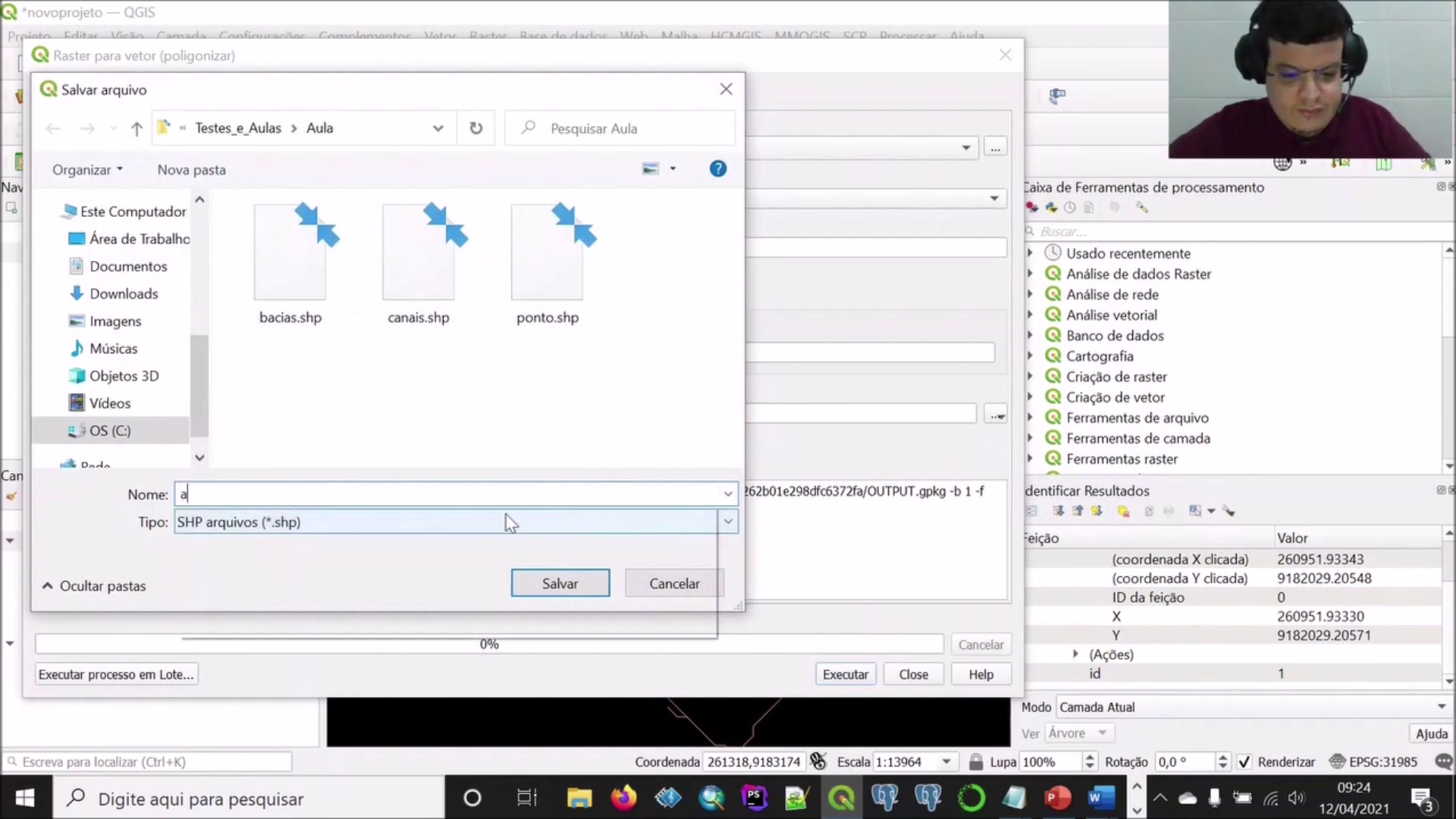
pyautogui.write('clive')
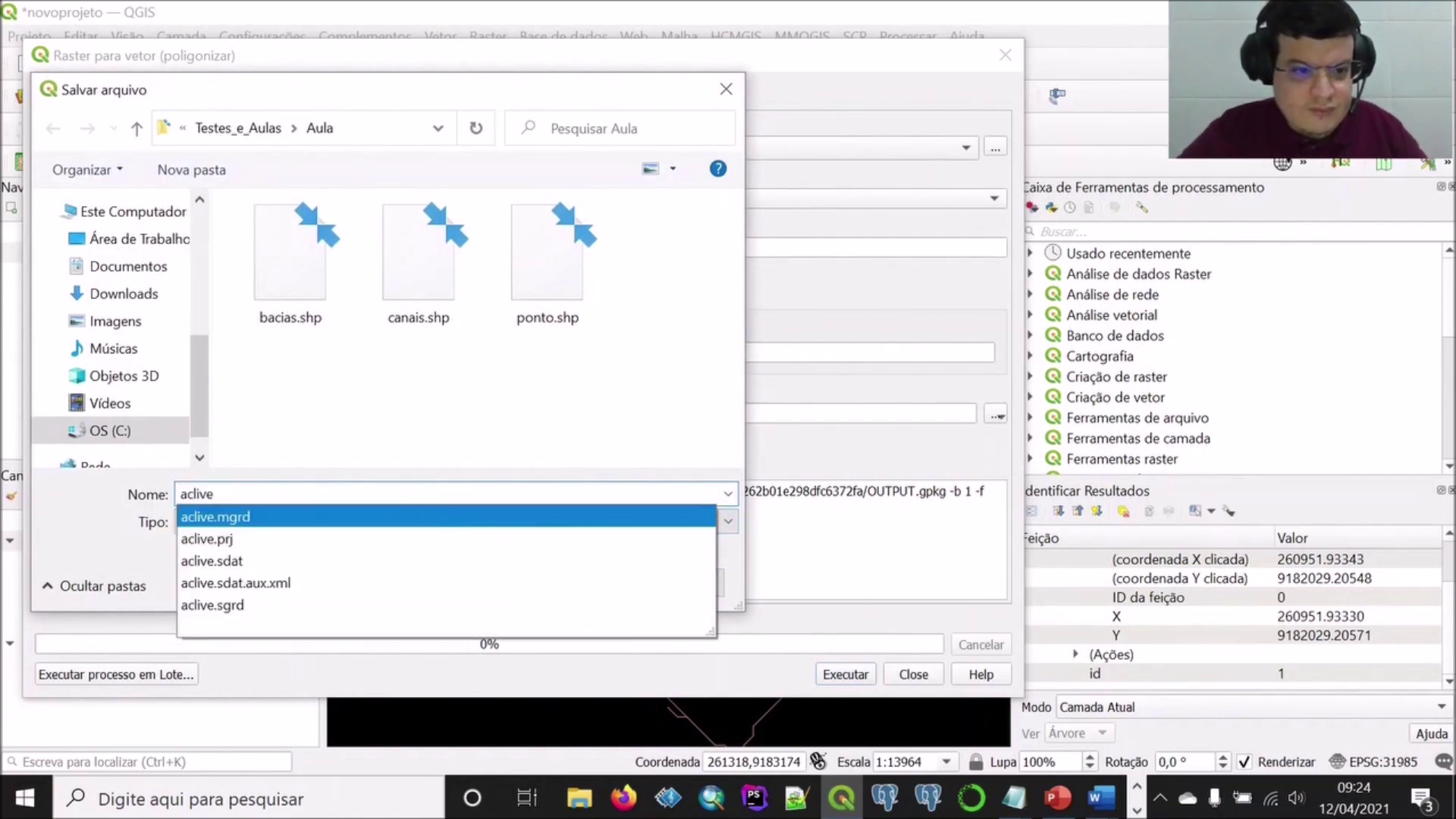
pyautogui.click(135, 528)
pyautogui.click(591, 593)
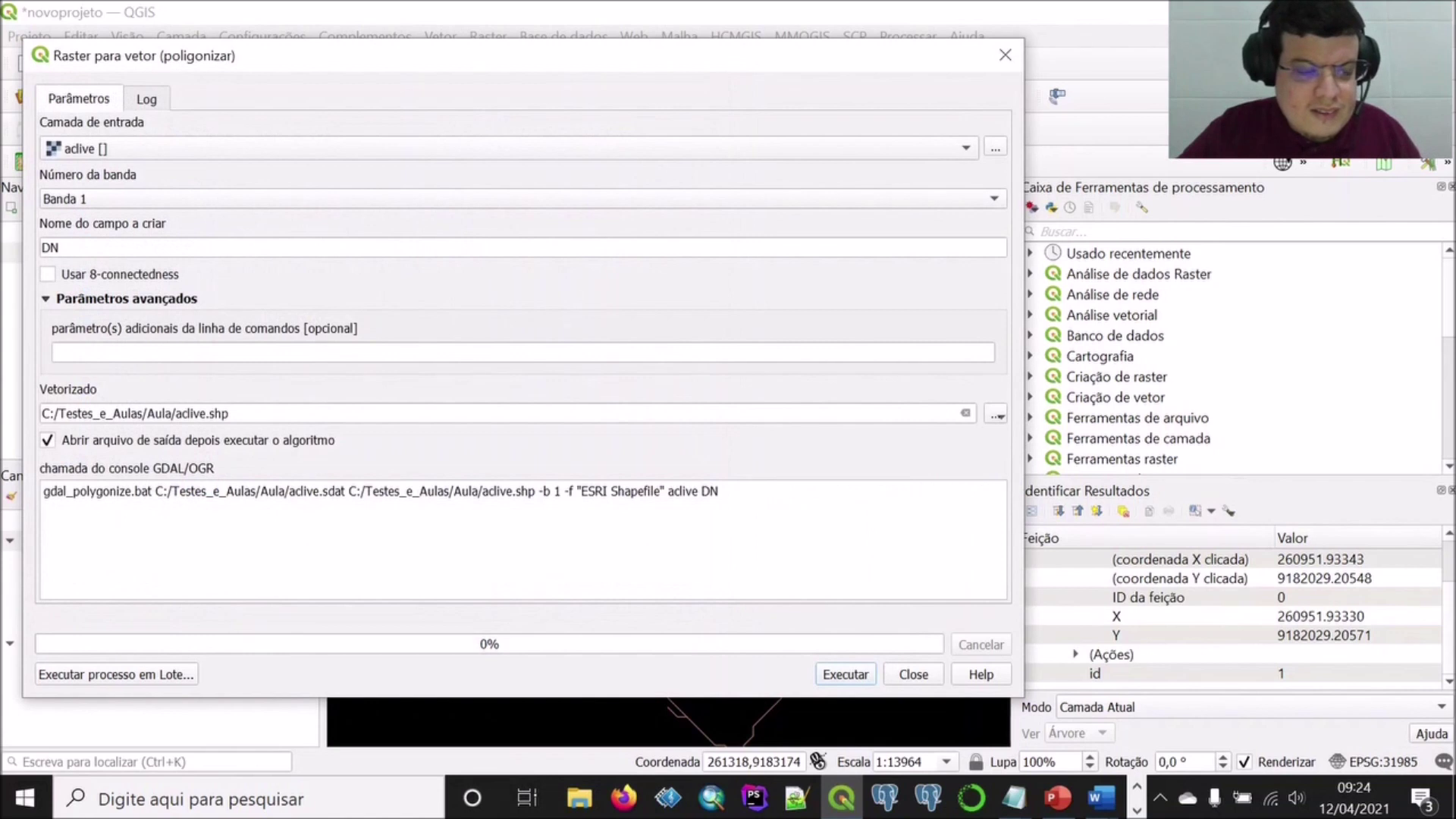
pyautogui.click(181, 440)
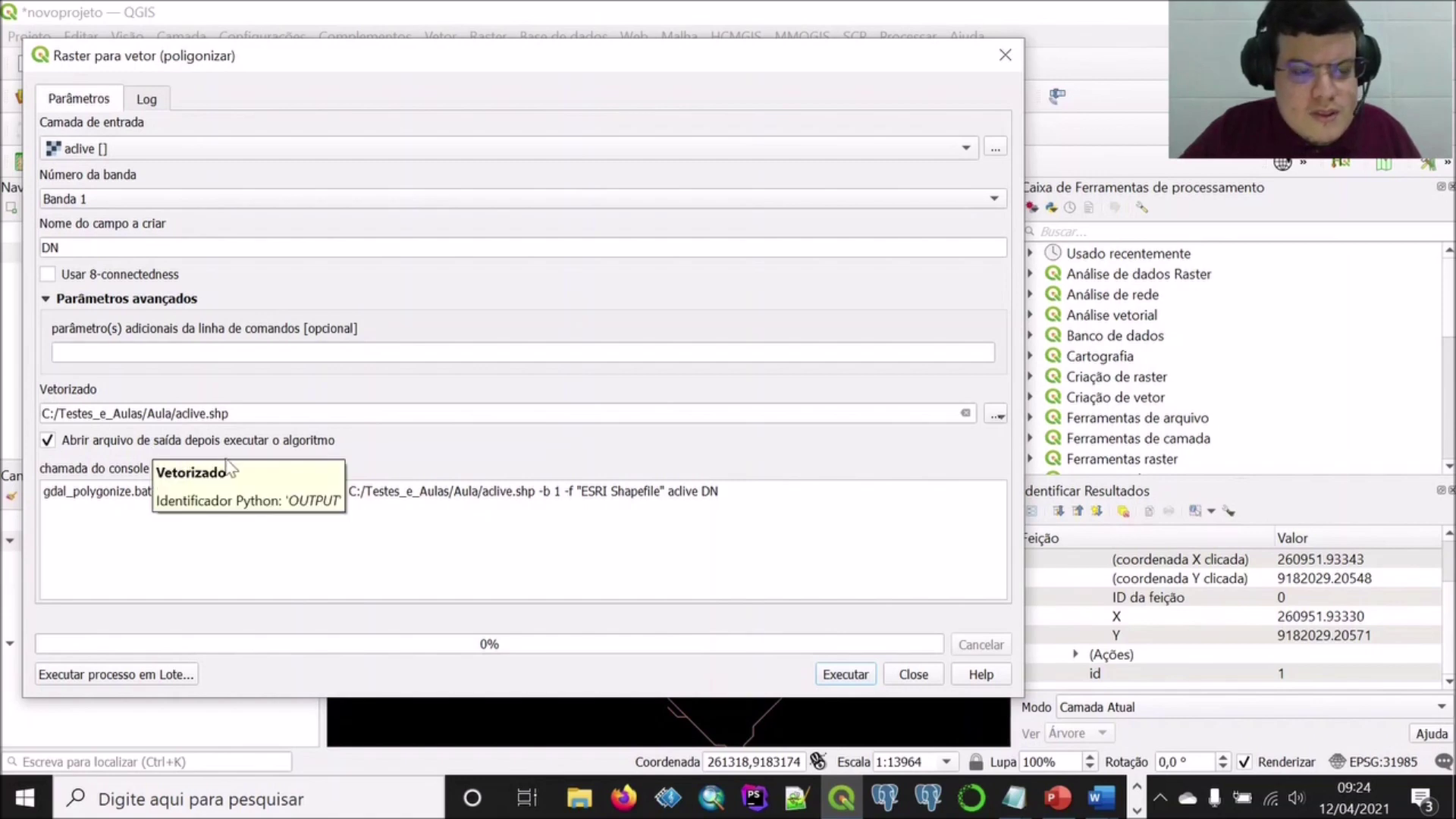
pyautogui.click(846, 674)
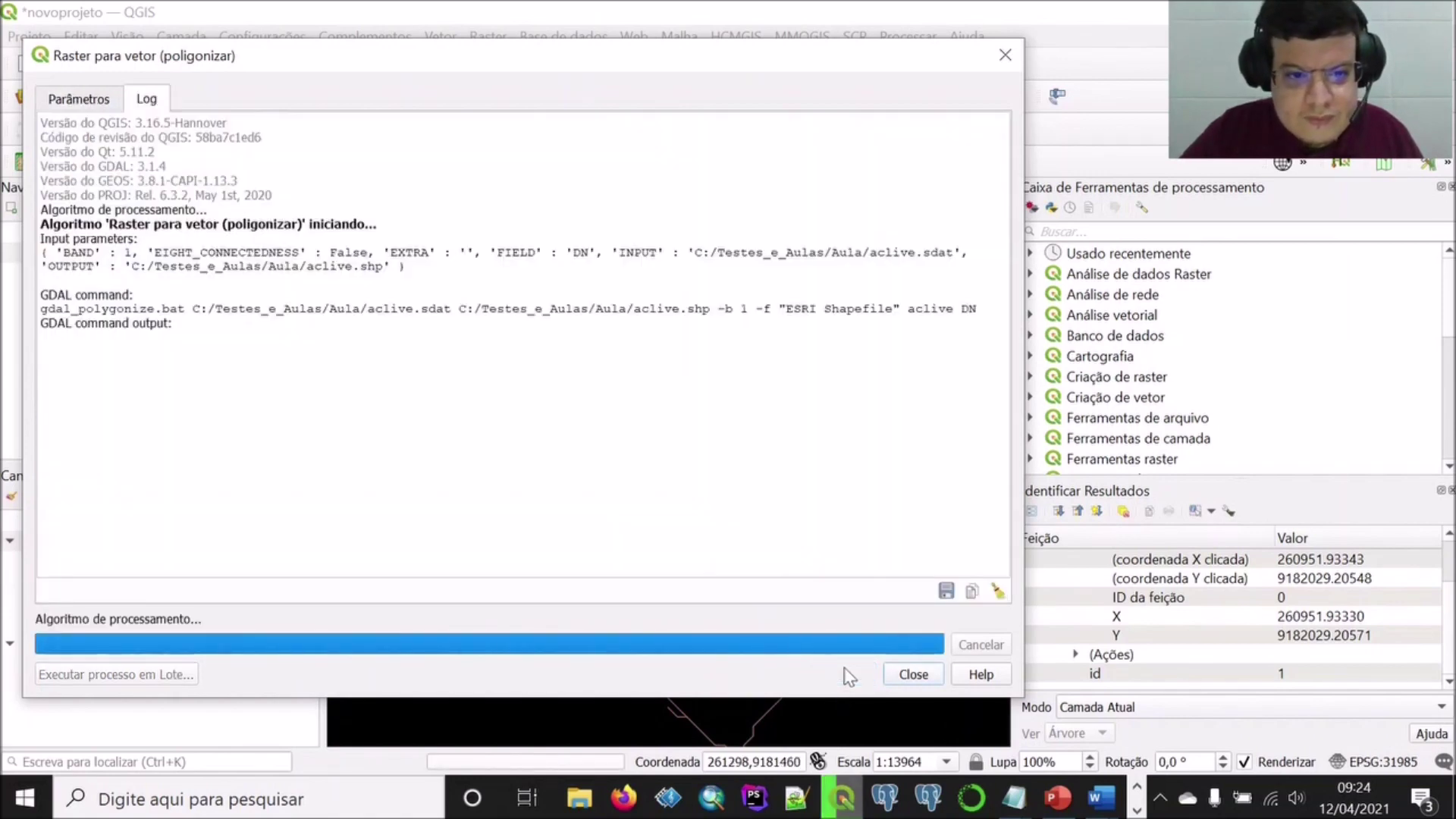
pyautogui.click(915, 674)
# Select the feature with DN 100 in the attribute table of the aclive polygon layer.
pyautogui.click(64, 543)
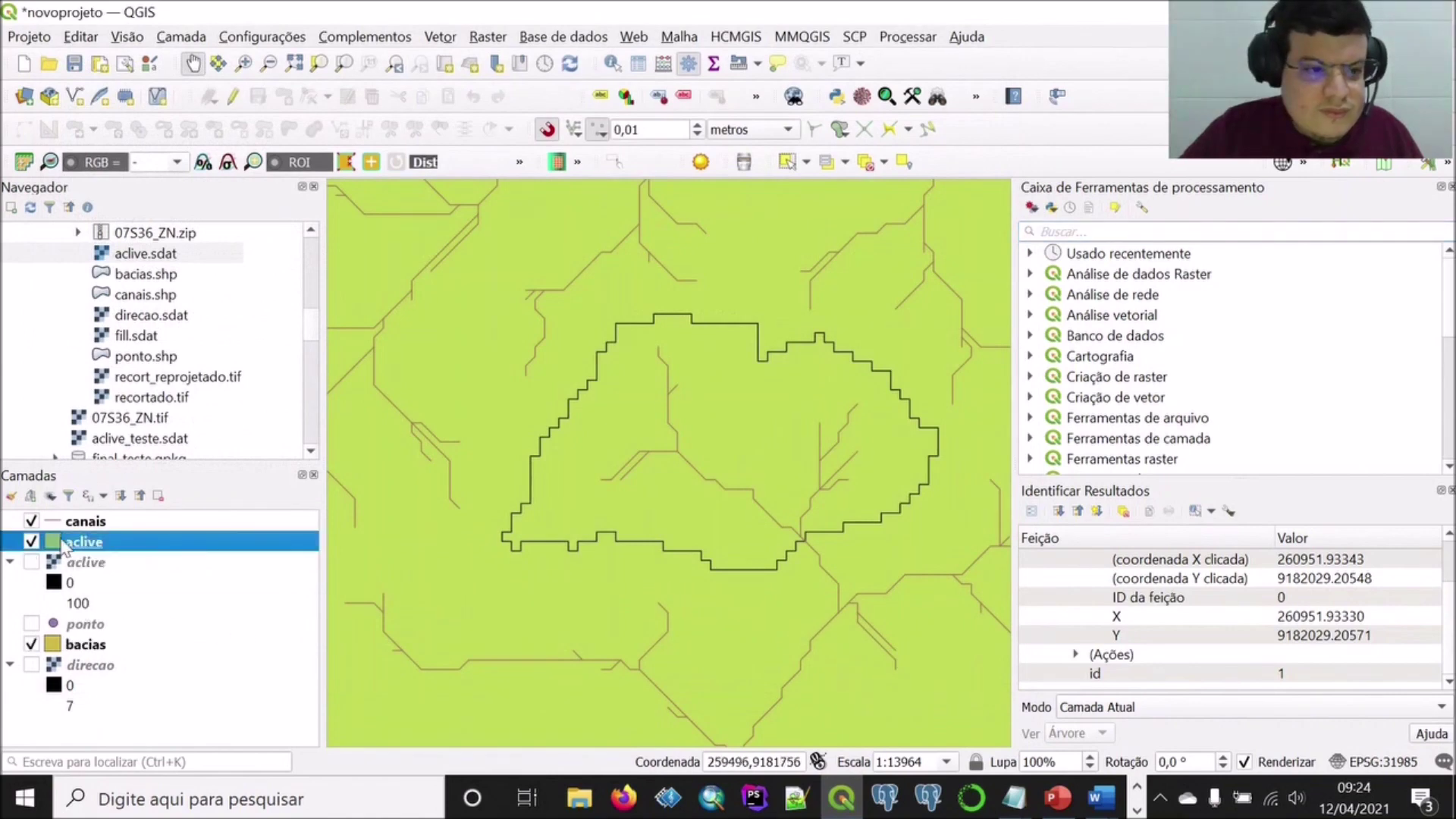
pyautogui.rightClick(62, 543)
pyautogui.click(161, 312)
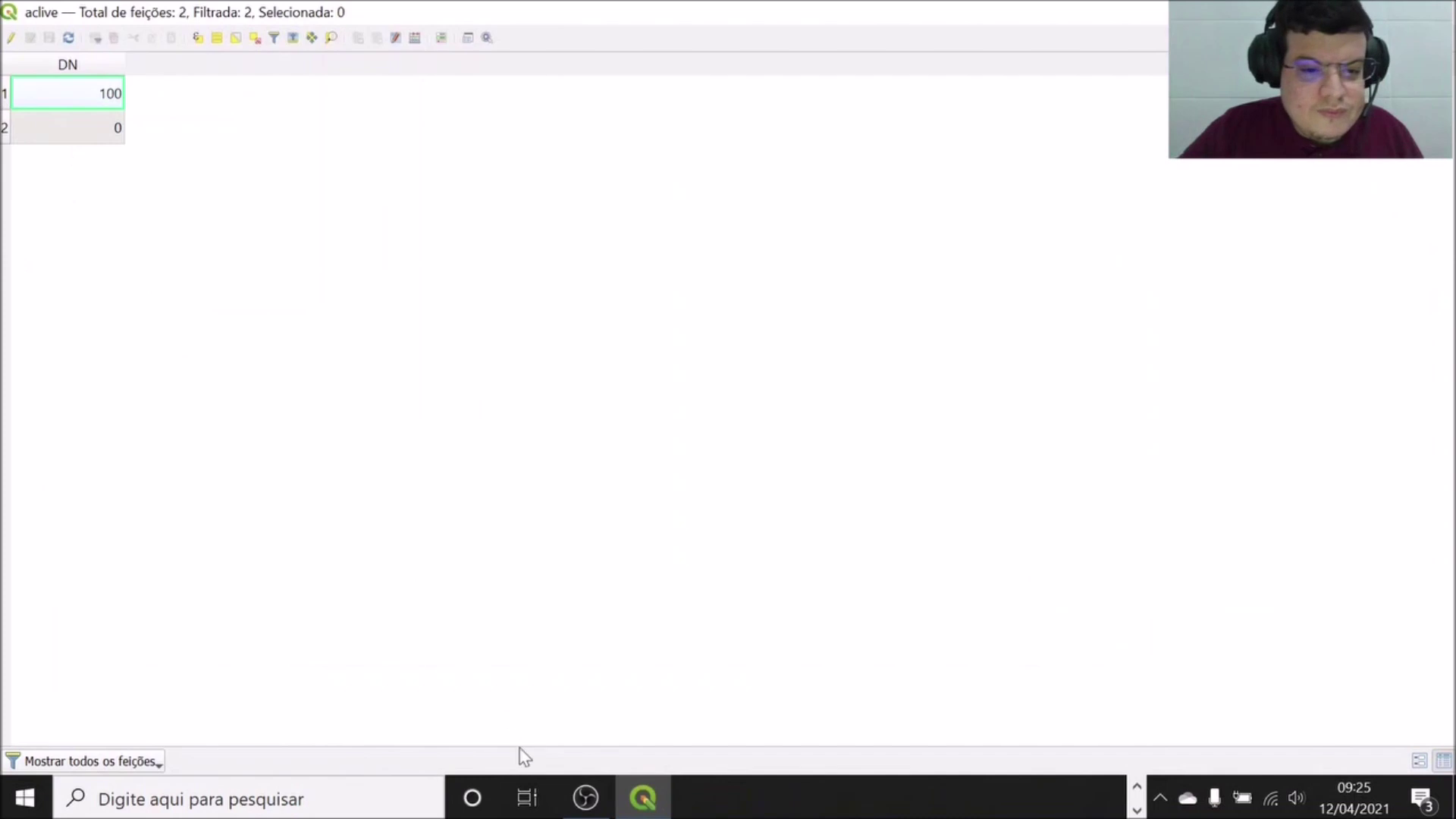
pyautogui.click(6, 94)
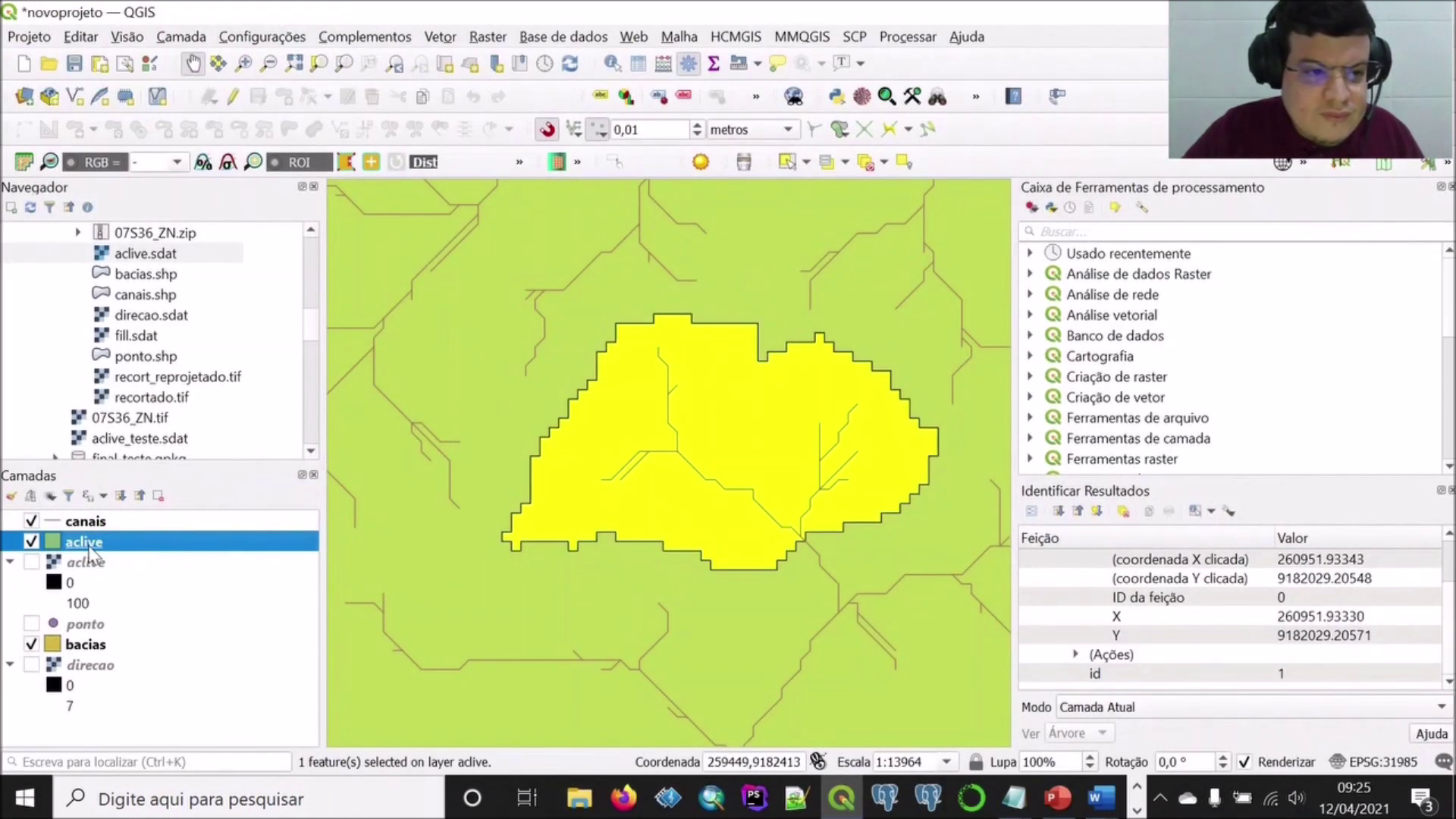
# View the aclive polygon layer's symbology properties, close them and review its attribute table again.
pyautogui.rightClick(89, 551)
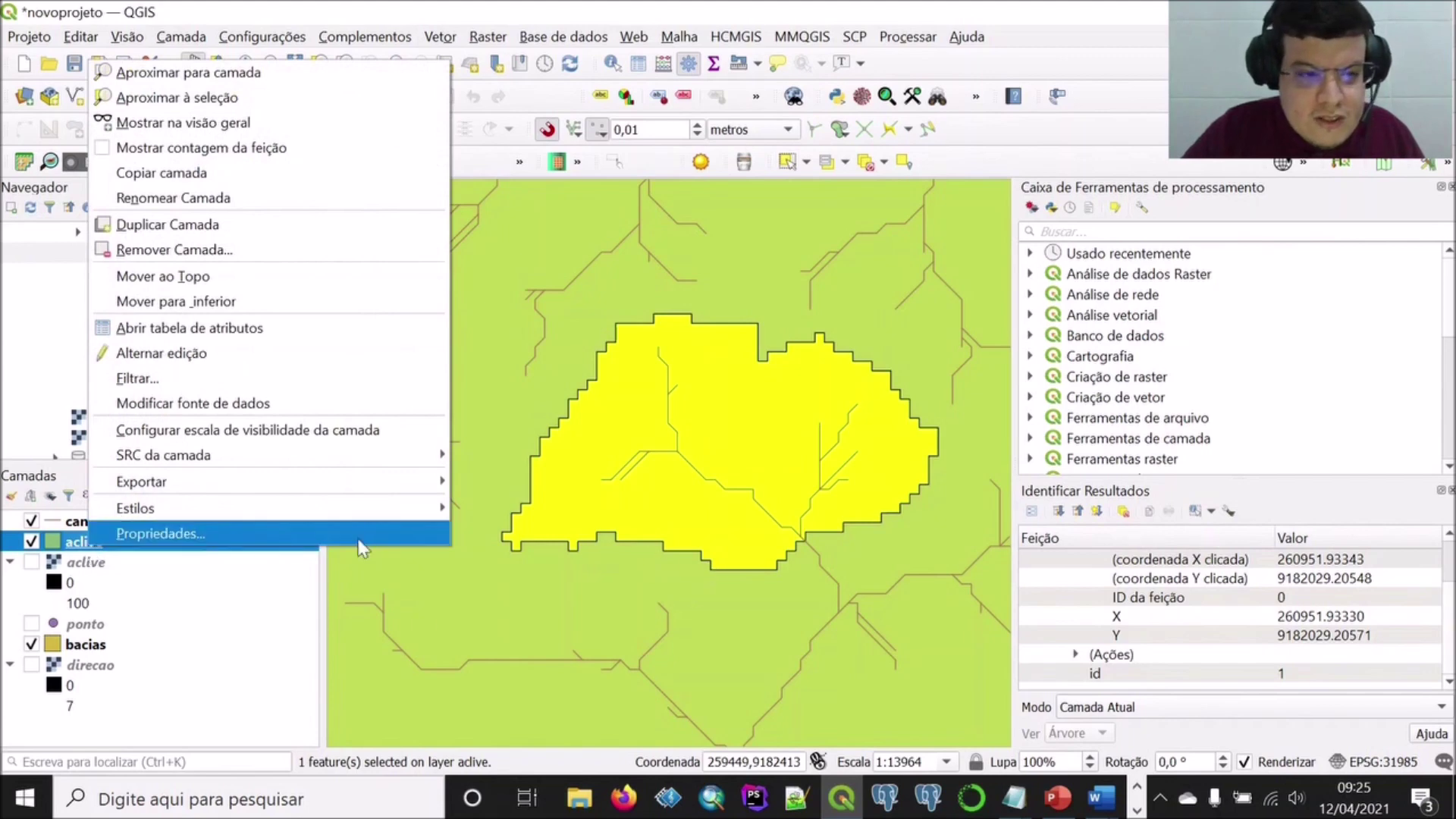
pyautogui.click(217, 540)
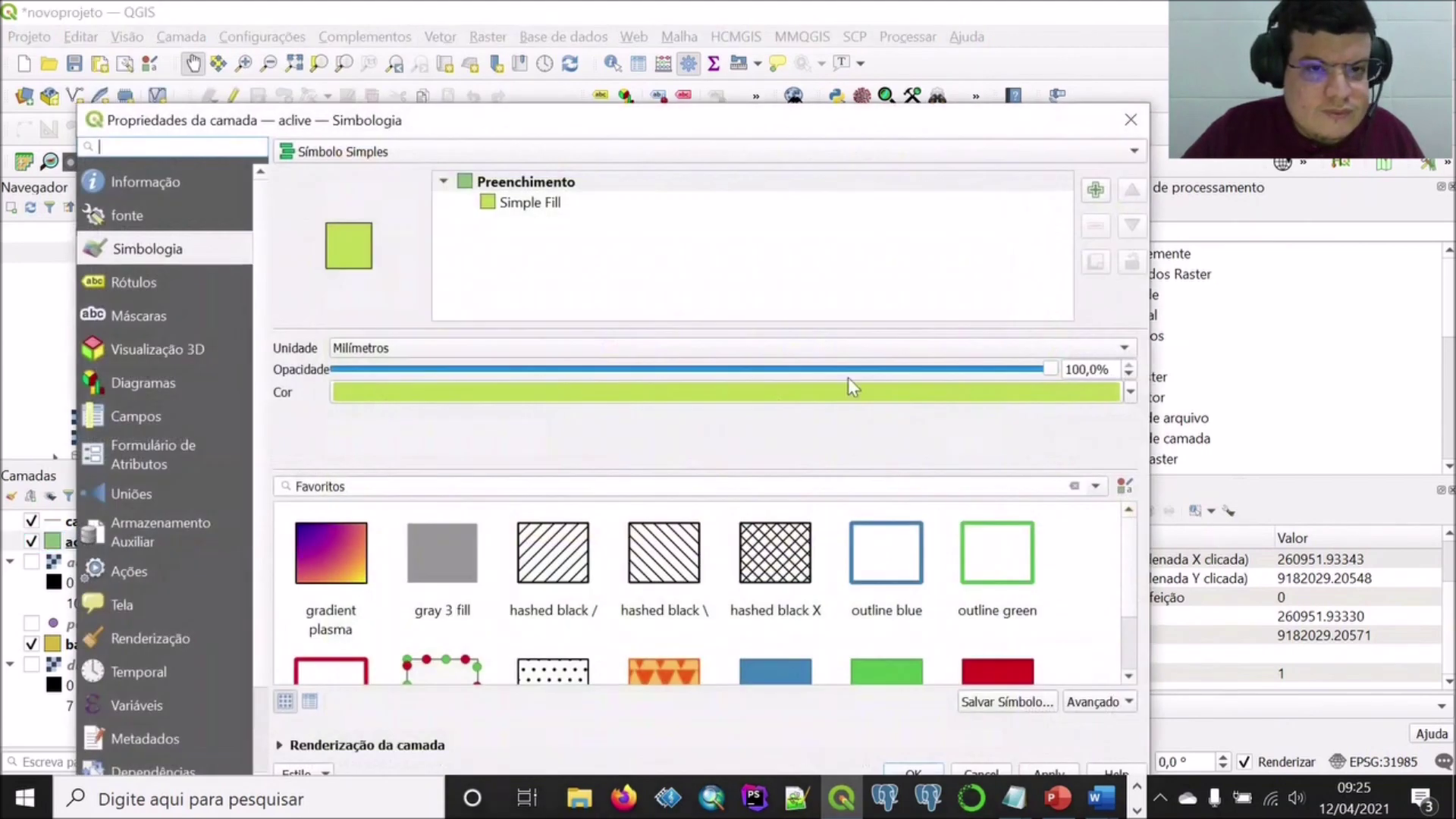
pyautogui.click(1131, 121)
pyautogui.rightClick(102, 550)
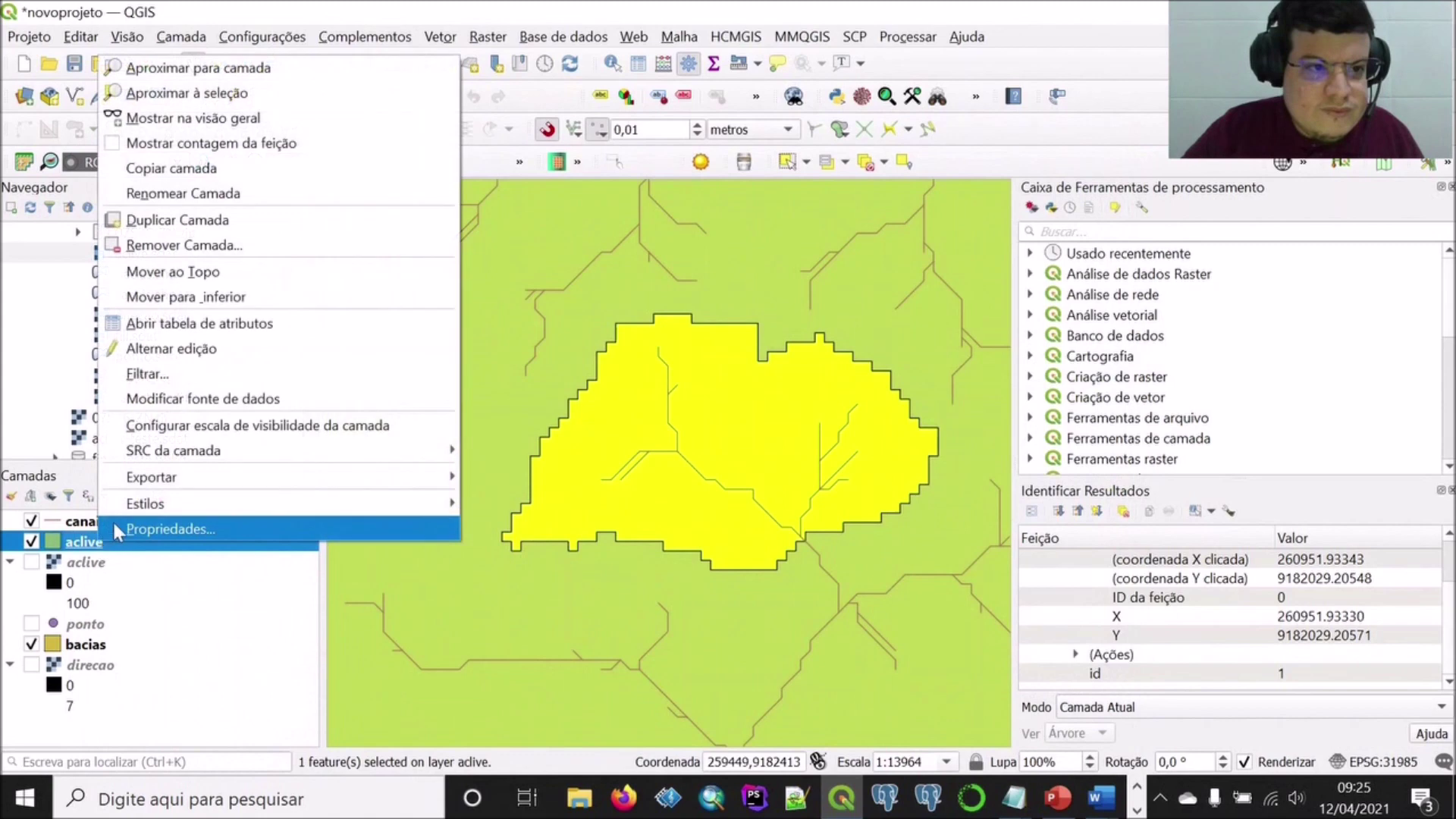
pyautogui.click(175, 321)
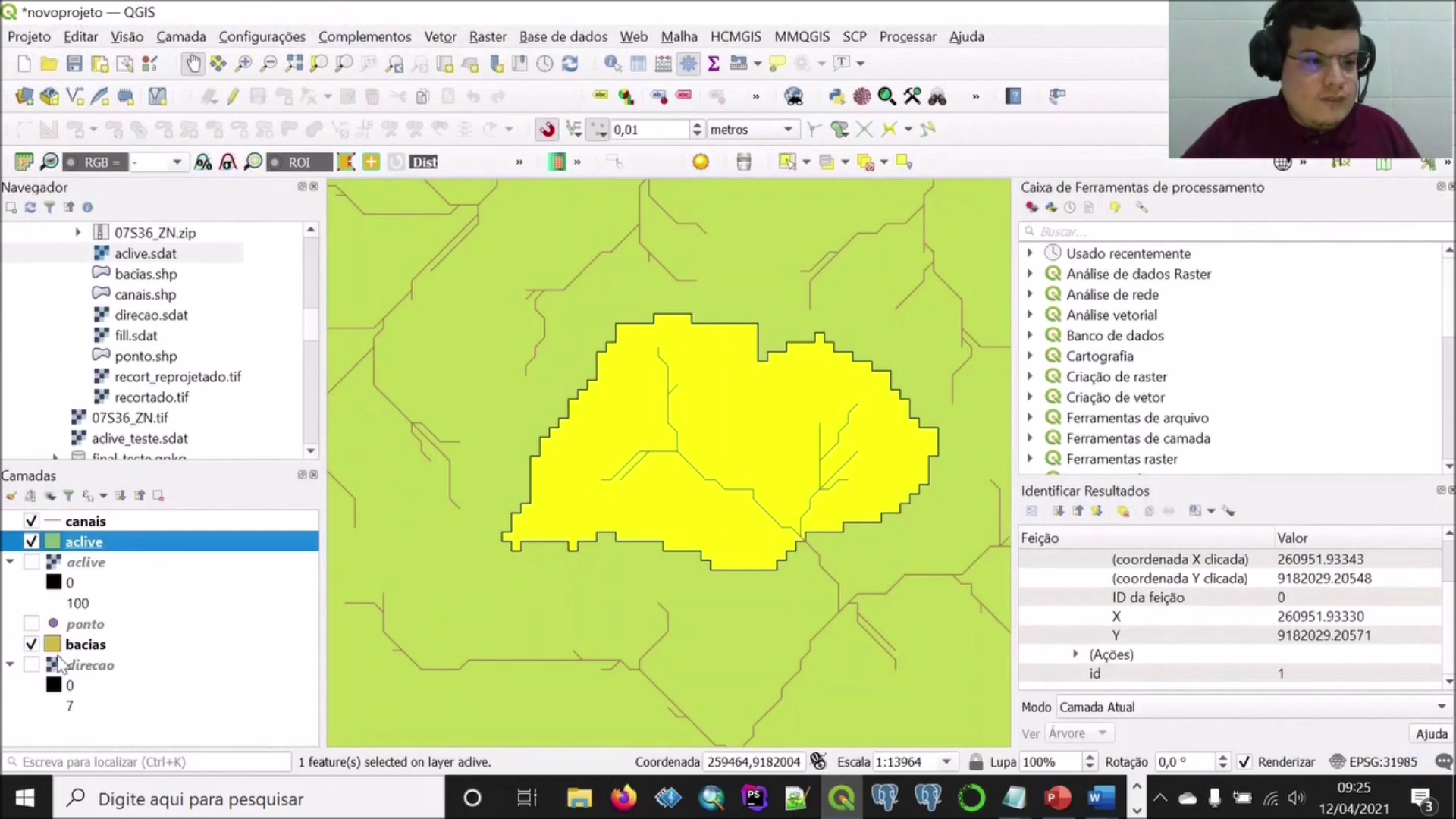
# Hide the bacias layer and inspect the selected watershed polygon within the wider aclive extent.
pyautogui.click(31, 645)
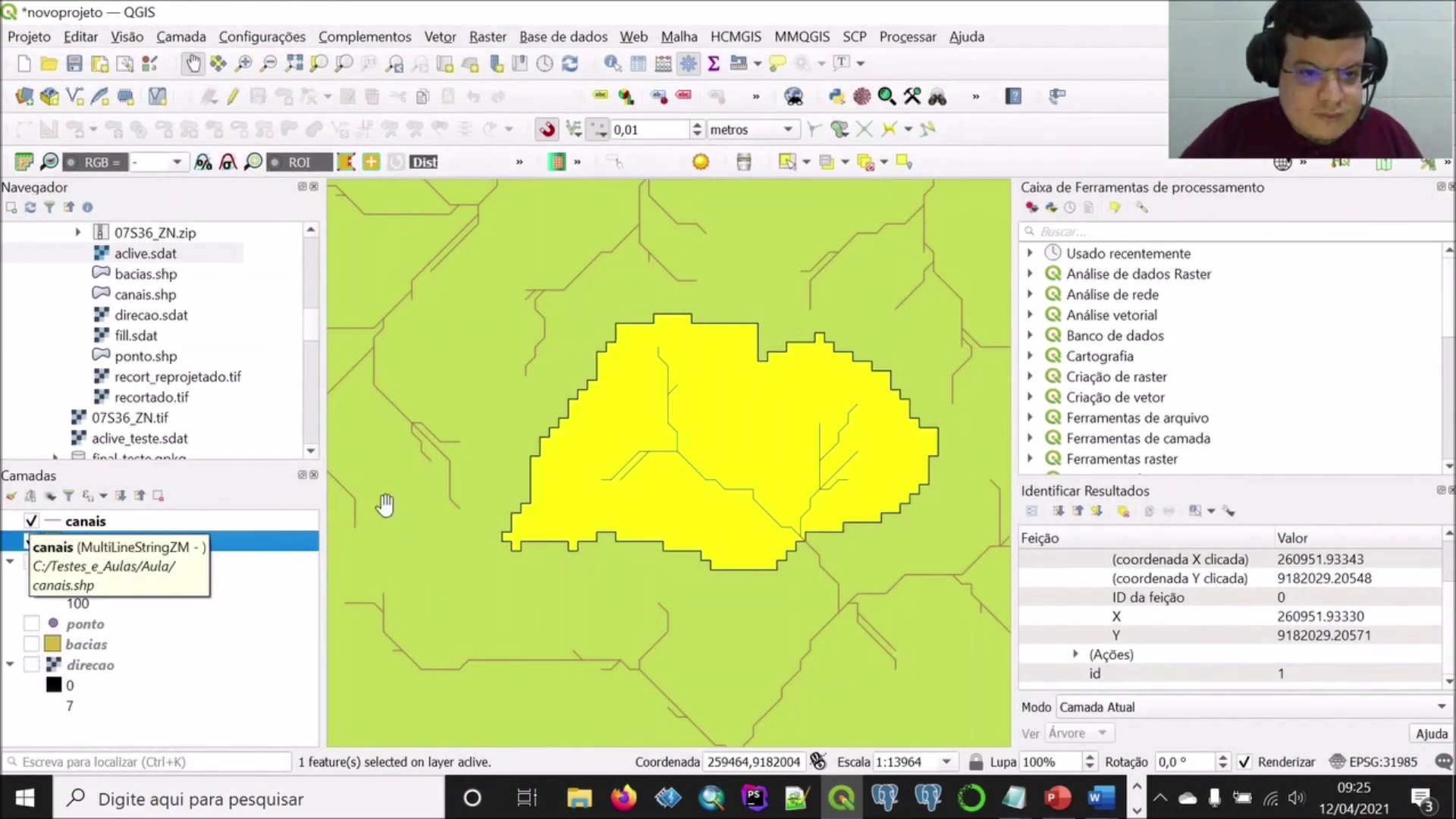
pyautogui.scroll(-2, 667, 482)
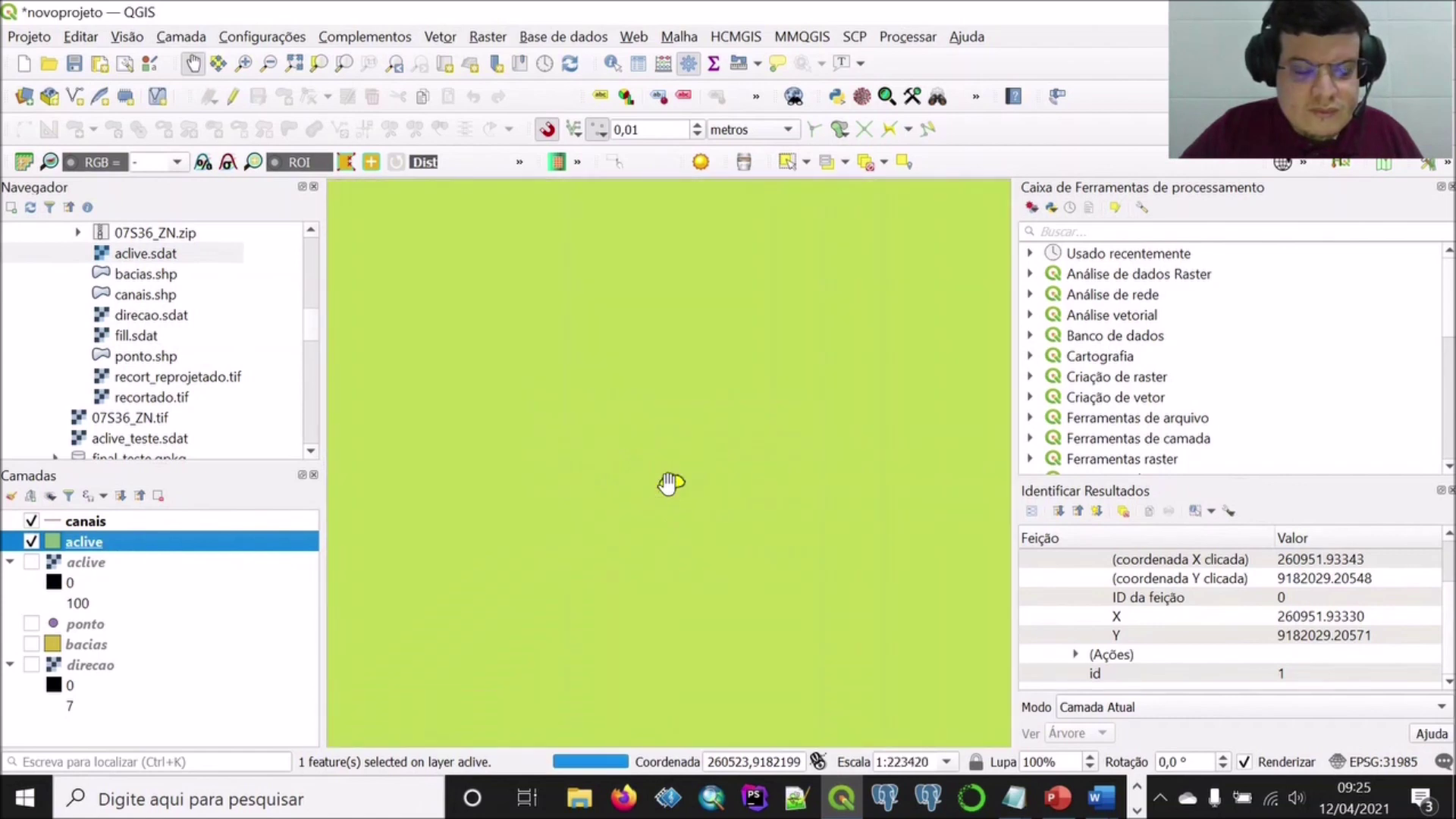
pyautogui.scroll(1, 674, 478)
pyautogui.scroll(1, 675, 478)
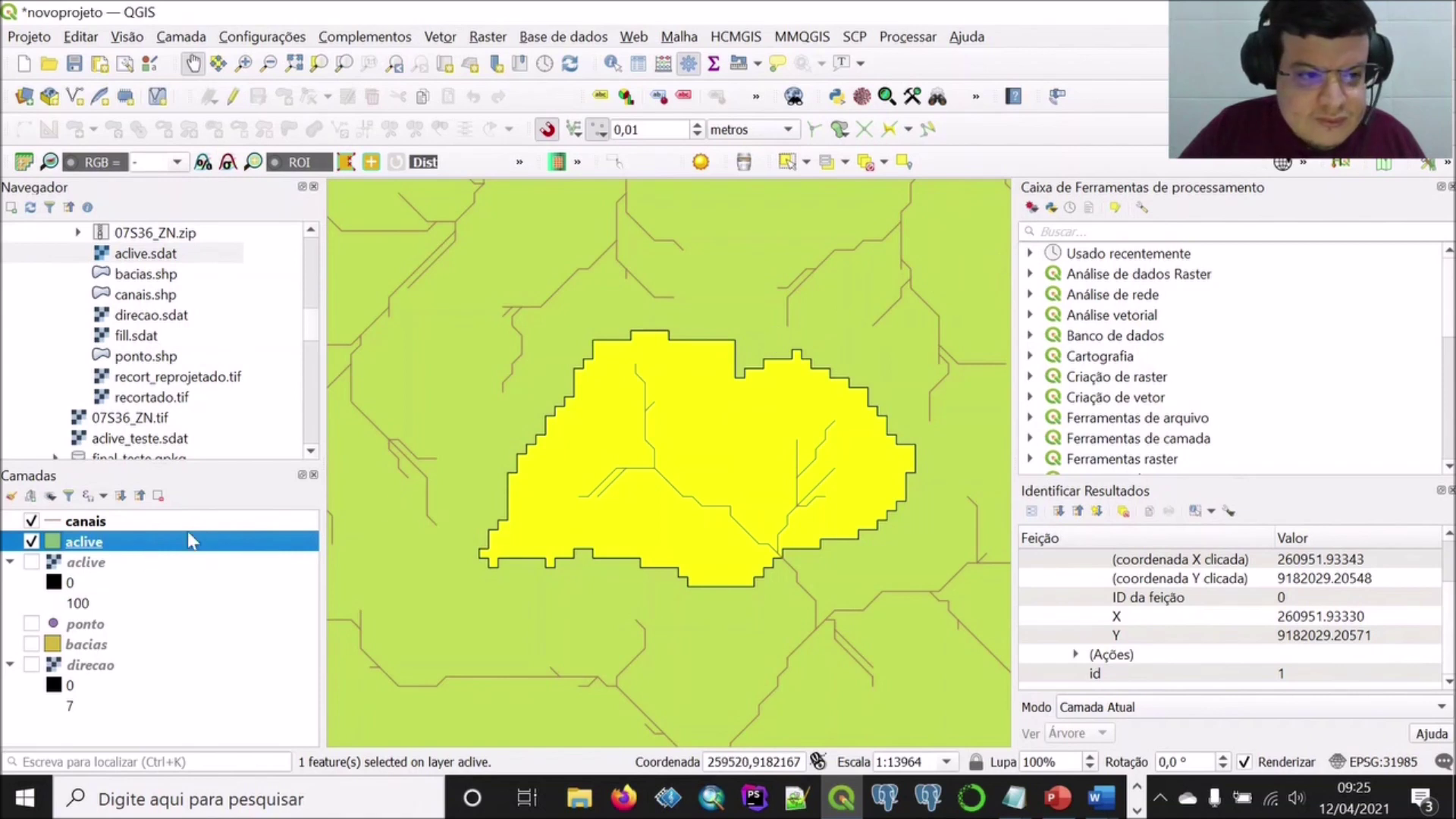
# Set up the Intersection tool with canais as input and only the selected features of aclive as overlay.
pyautogui.click(1092, 232)
pyautogui.write('interse')
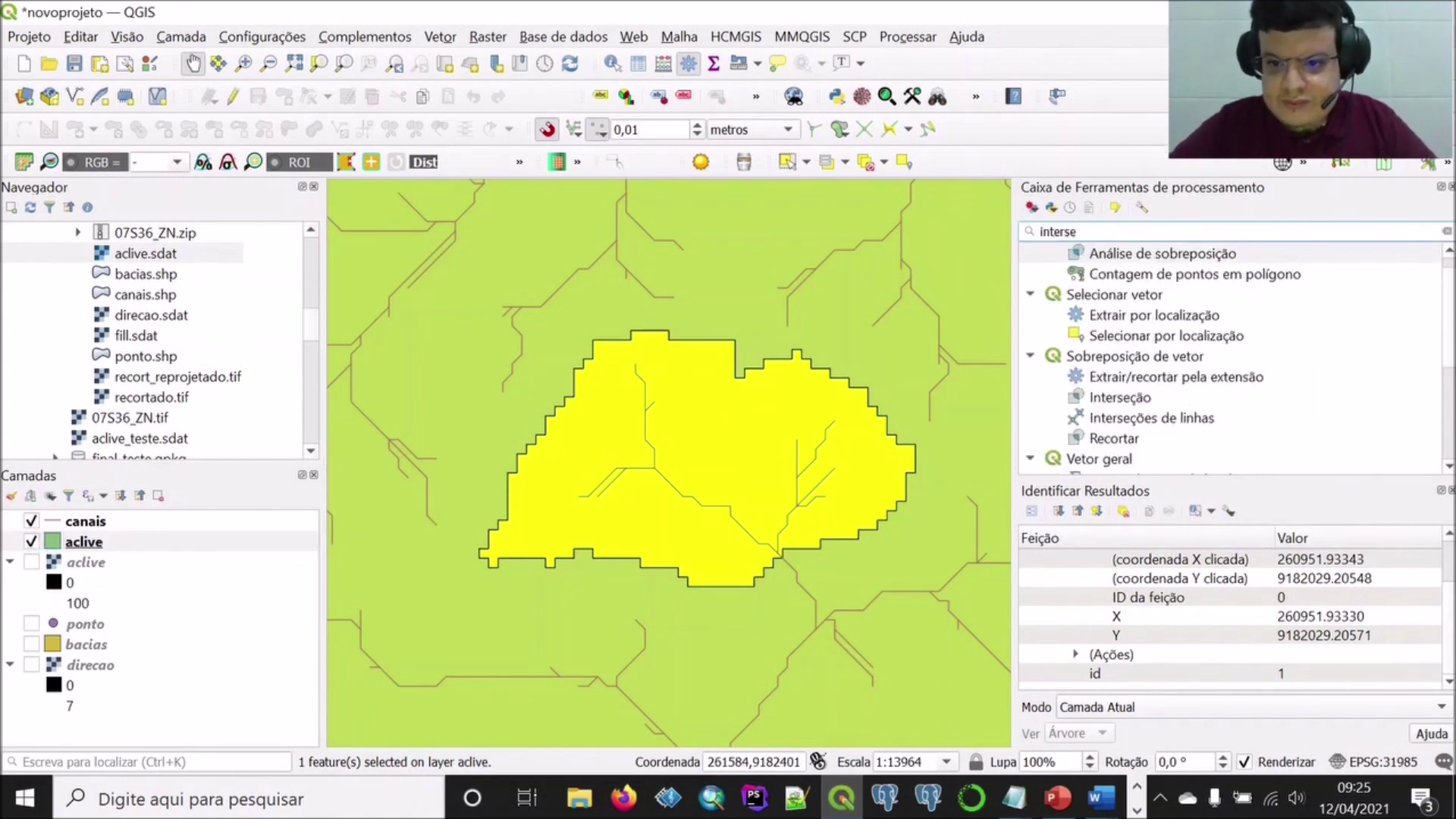
pyautogui.doubleClick(1114, 400)
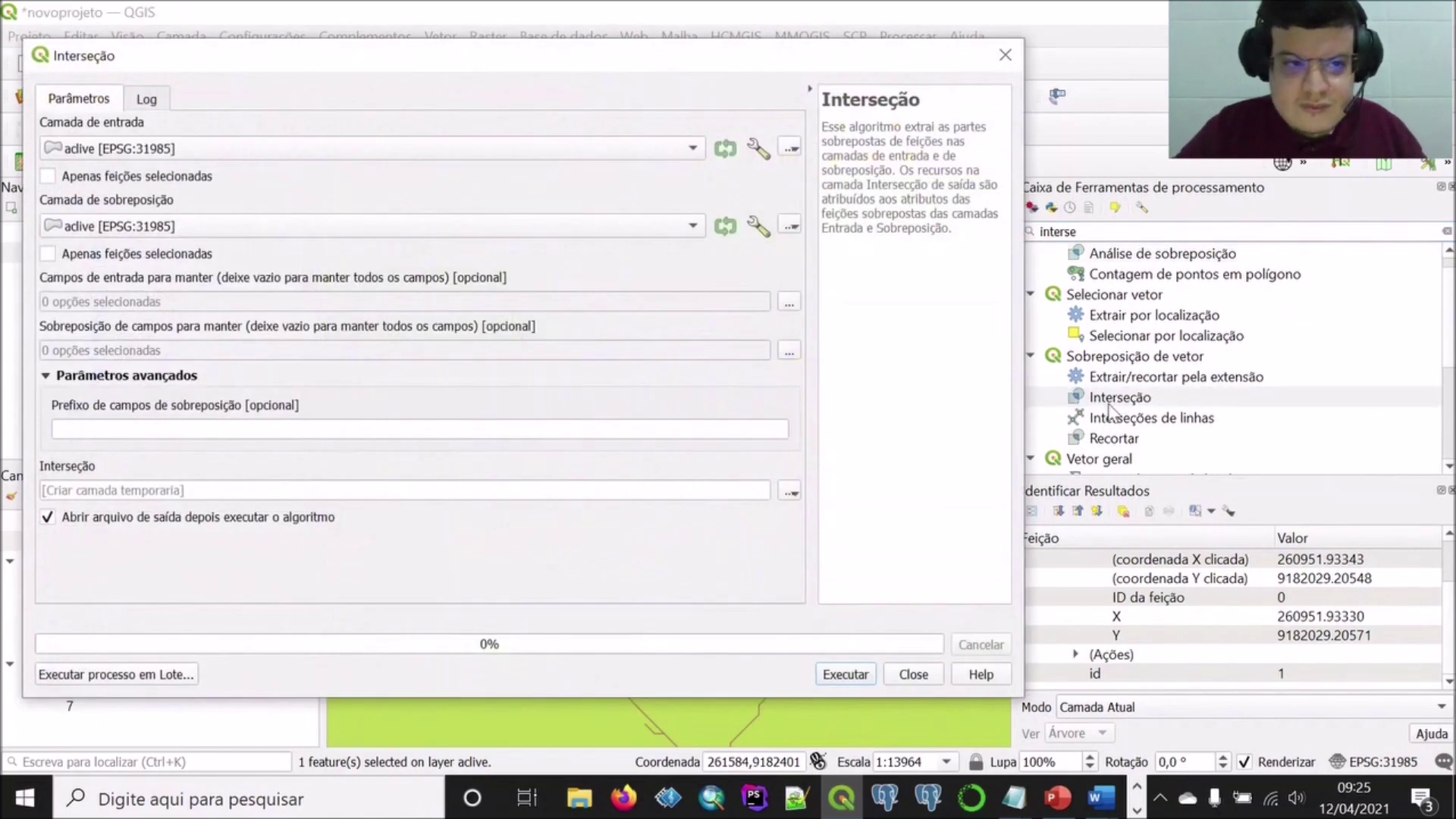
pyautogui.click(209, 152)
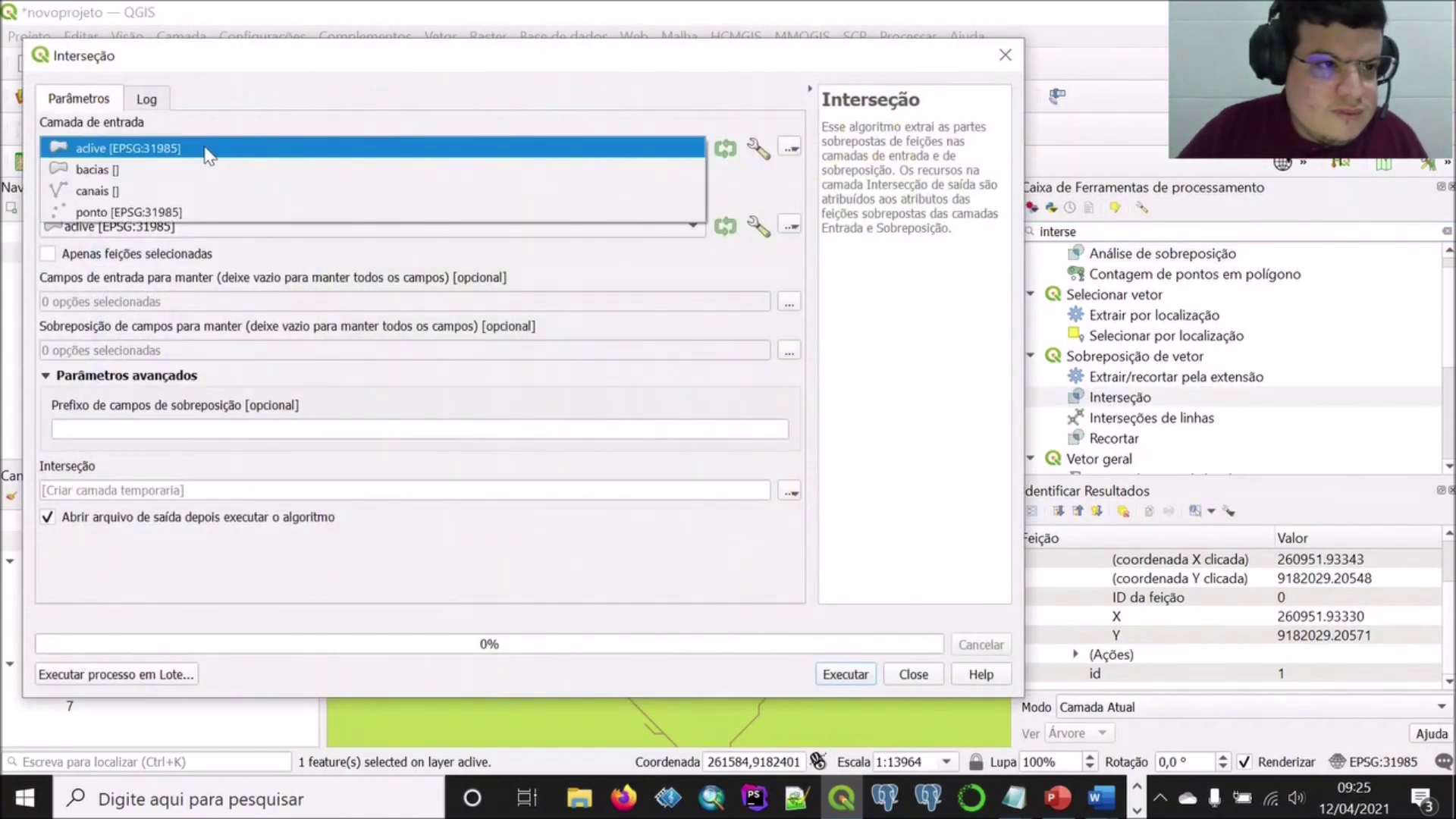
pyautogui.click(182, 195)
pyautogui.click(170, 227)
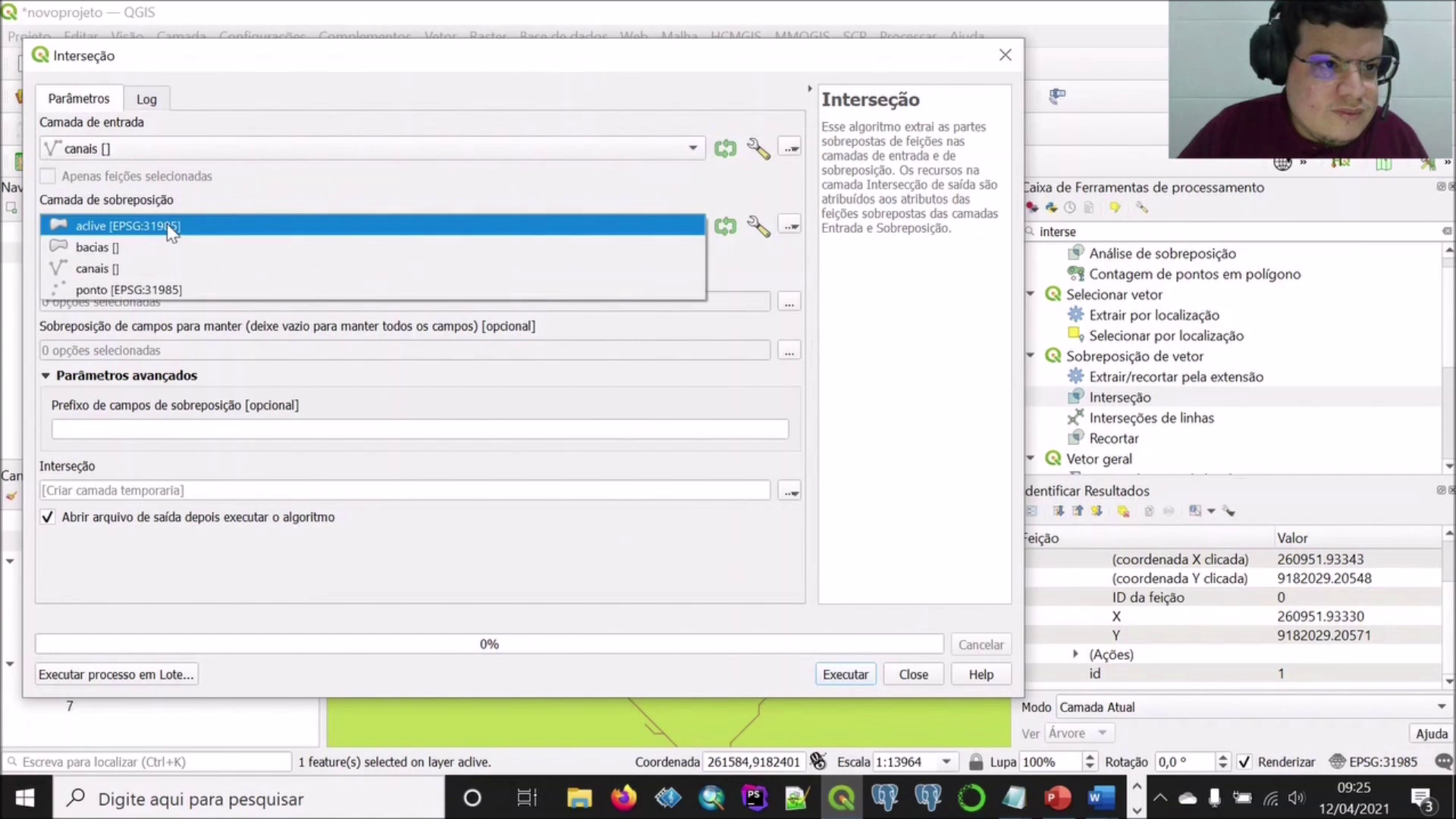
pyautogui.click(172, 228)
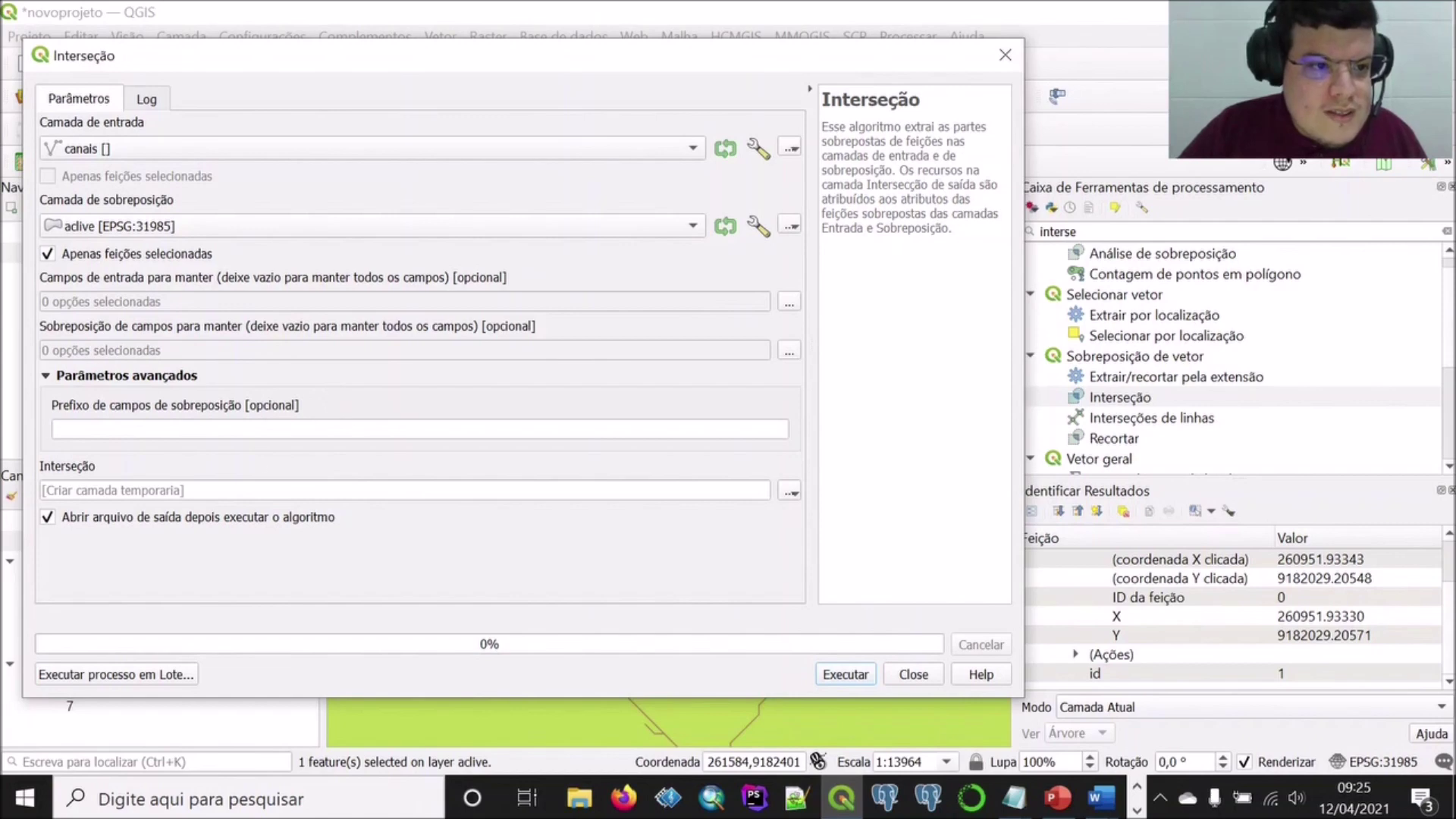
# Save the intersection output as final.shp in the Aula folder and run the tool.
pyautogui.click(791, 492)
pyautogui.click(822, 538)
pyautogui.write('final')
pyautogui.click(560, 583)
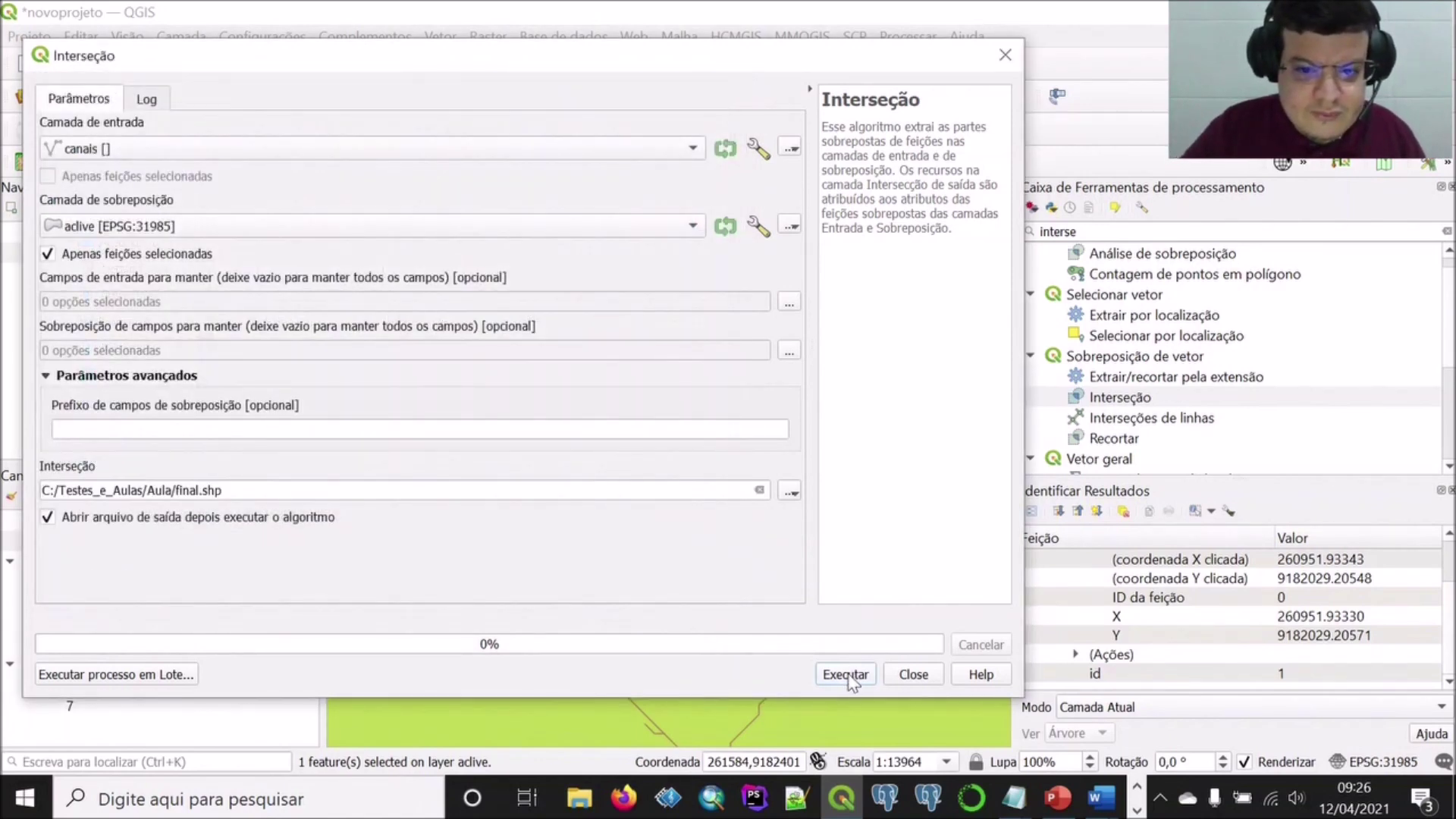
pyautogui.click(846, 674)
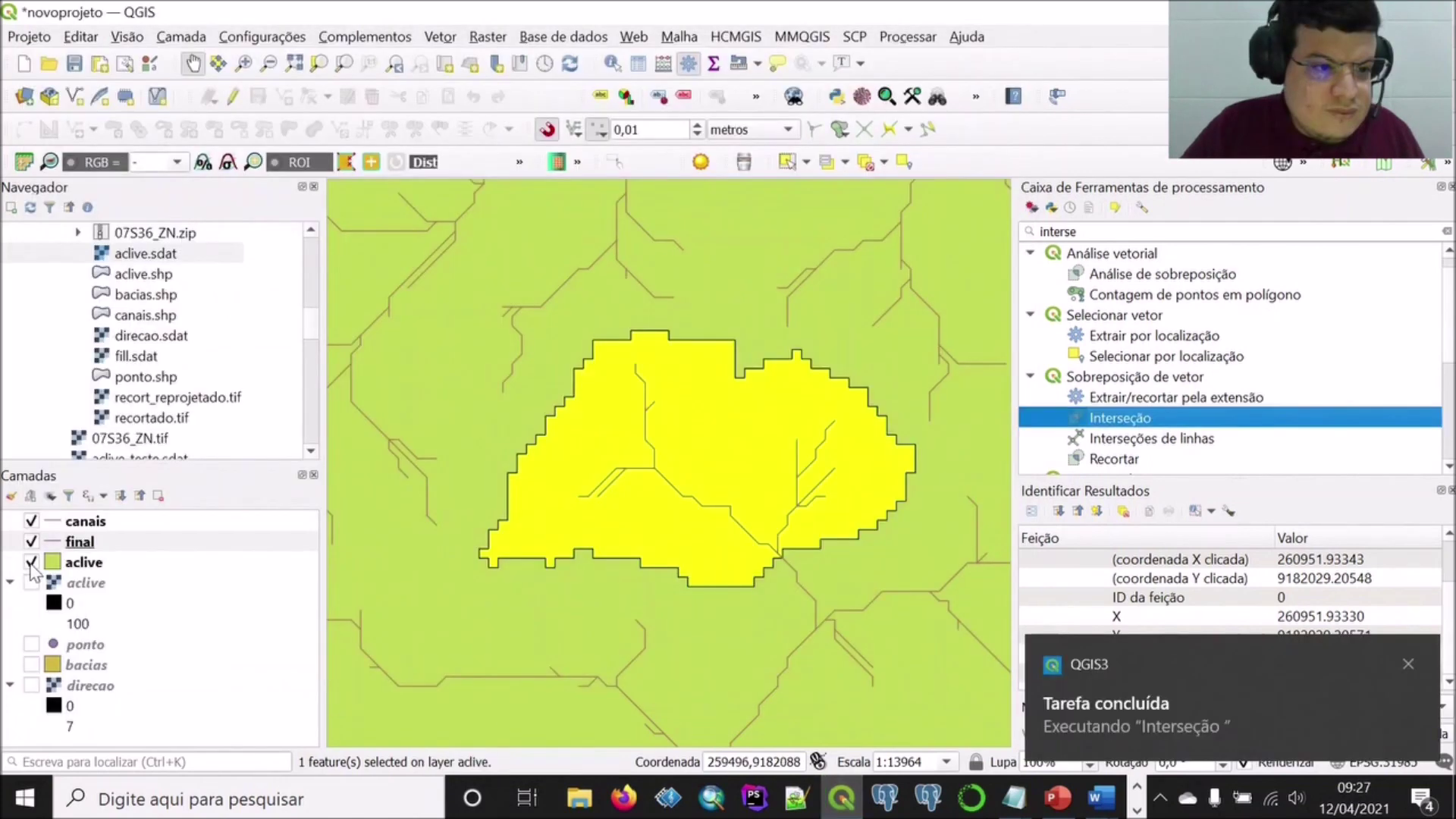
# Hide the canais layer and check the final channels, first with the aclive polygons hidden, then with them shown again.
pyautogui.click(31, 564)
pyautogui.click(31, 521)
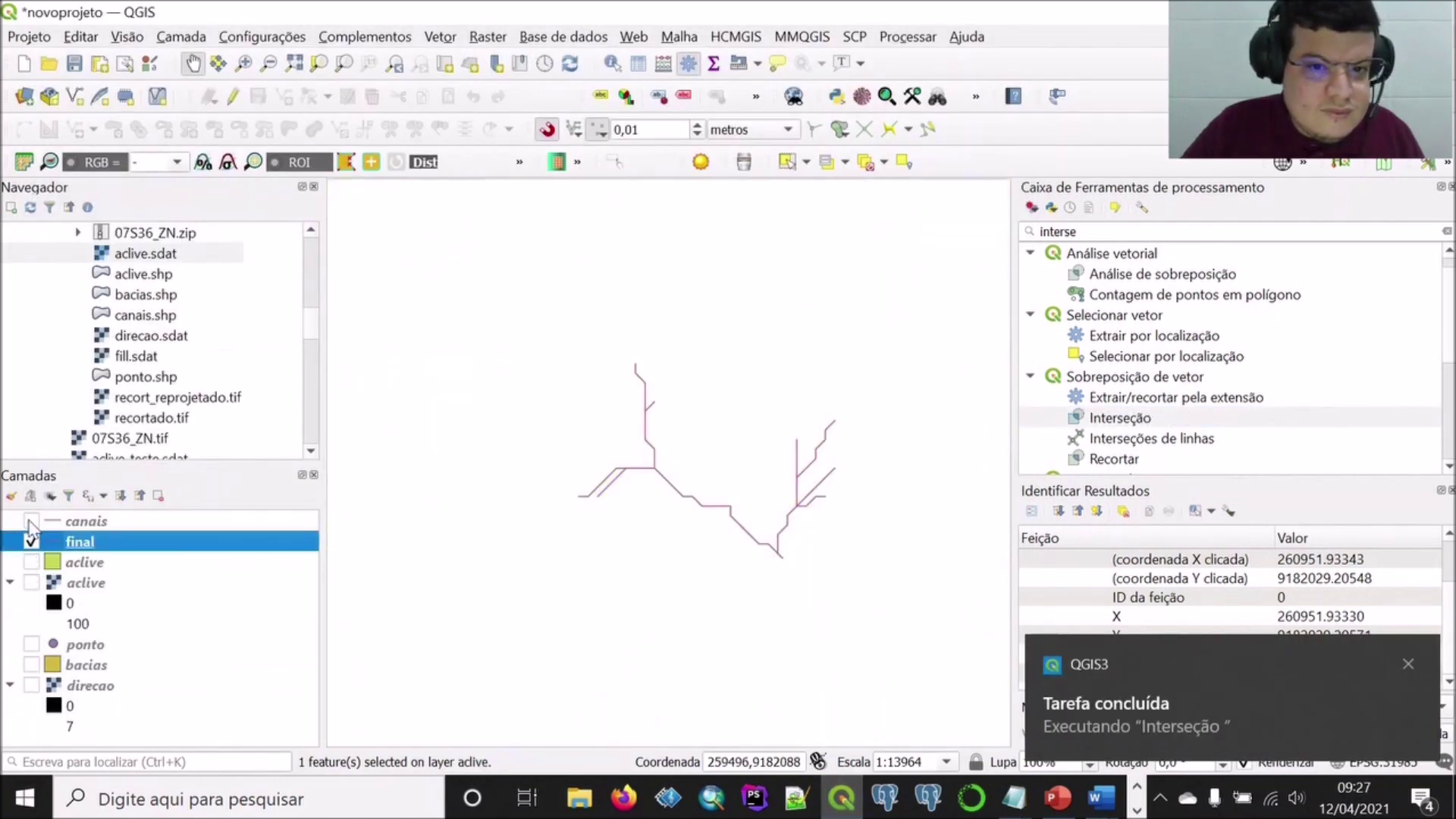
pyautogui.click(1407, 665)
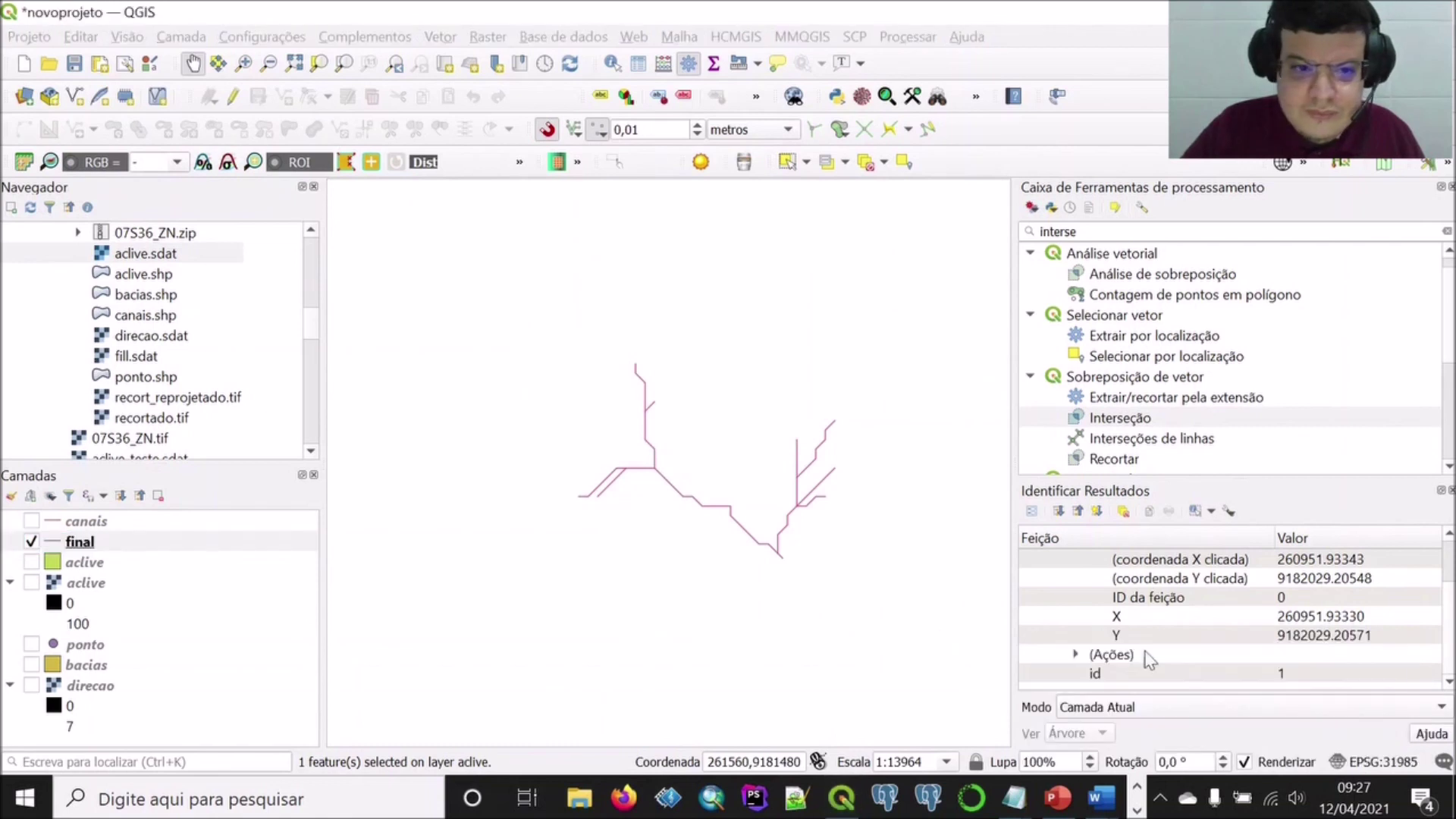
pyautogui.click(31, 563)
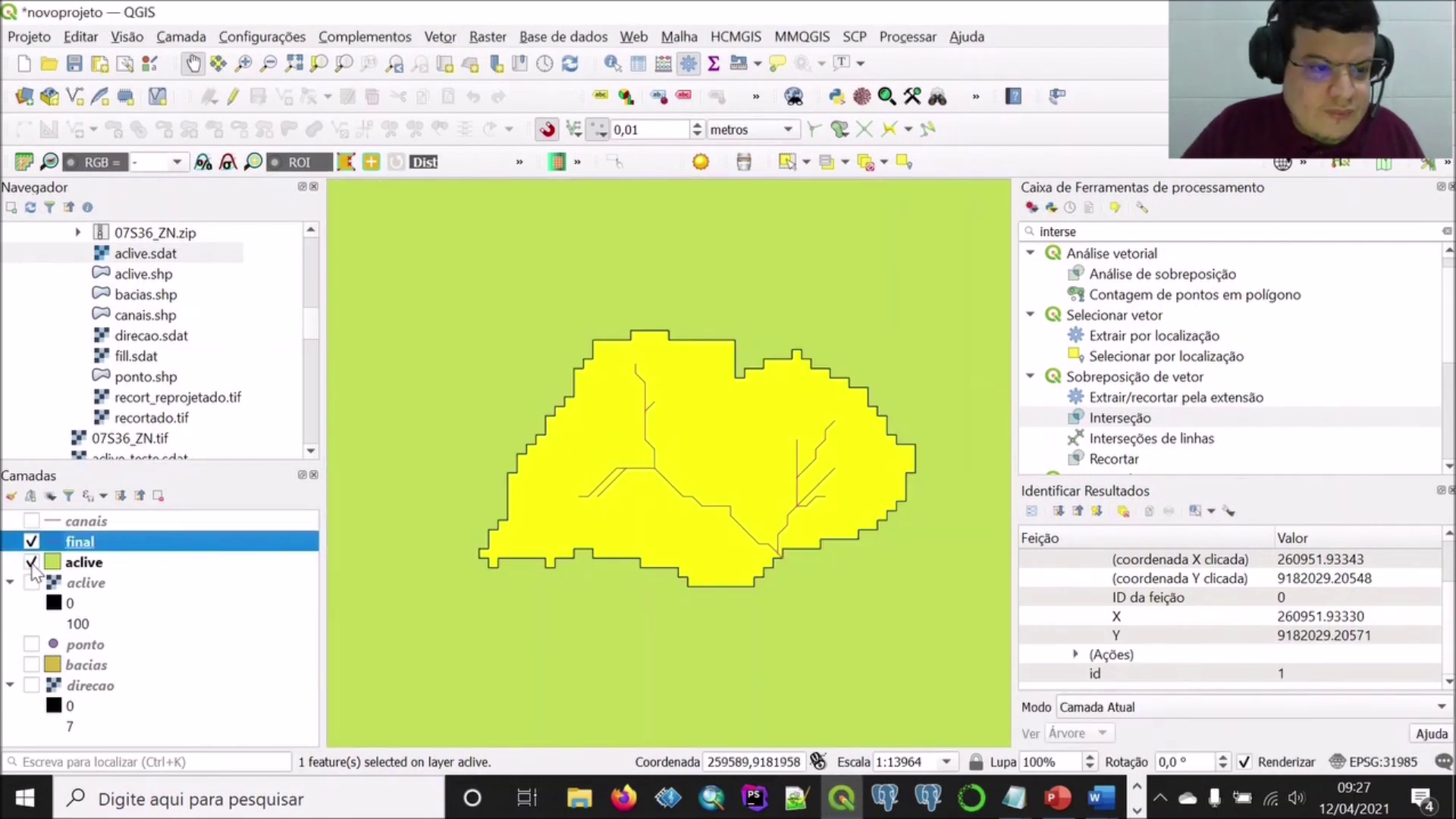
pyautogui.scroll(-2, 683, 481)
pyautogui.scroll(2, 682, 481)
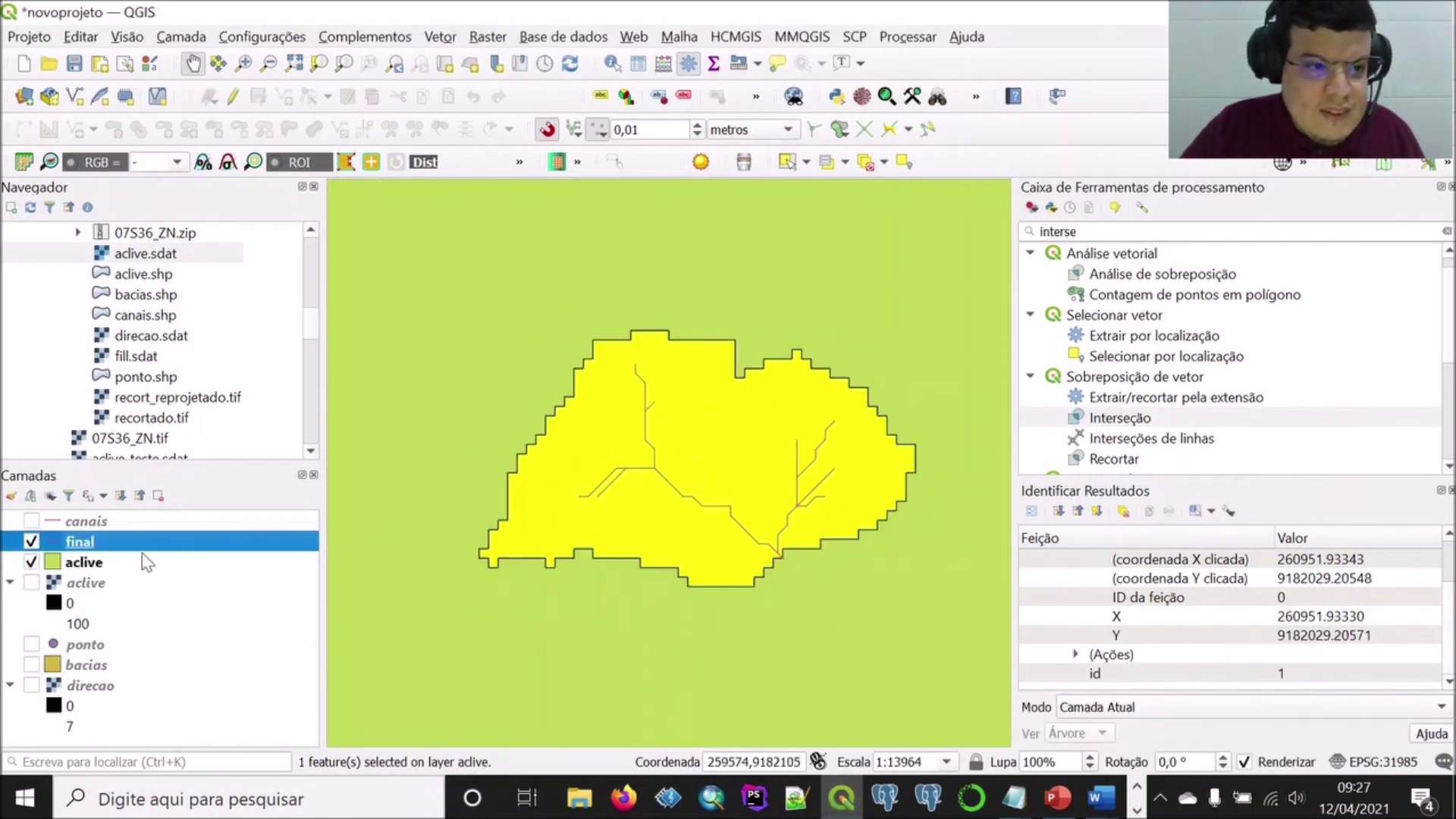
pyautogui.click(76, 564)
pyautogui.rightClick(76, 565)
pyautogui.click(99, 565)
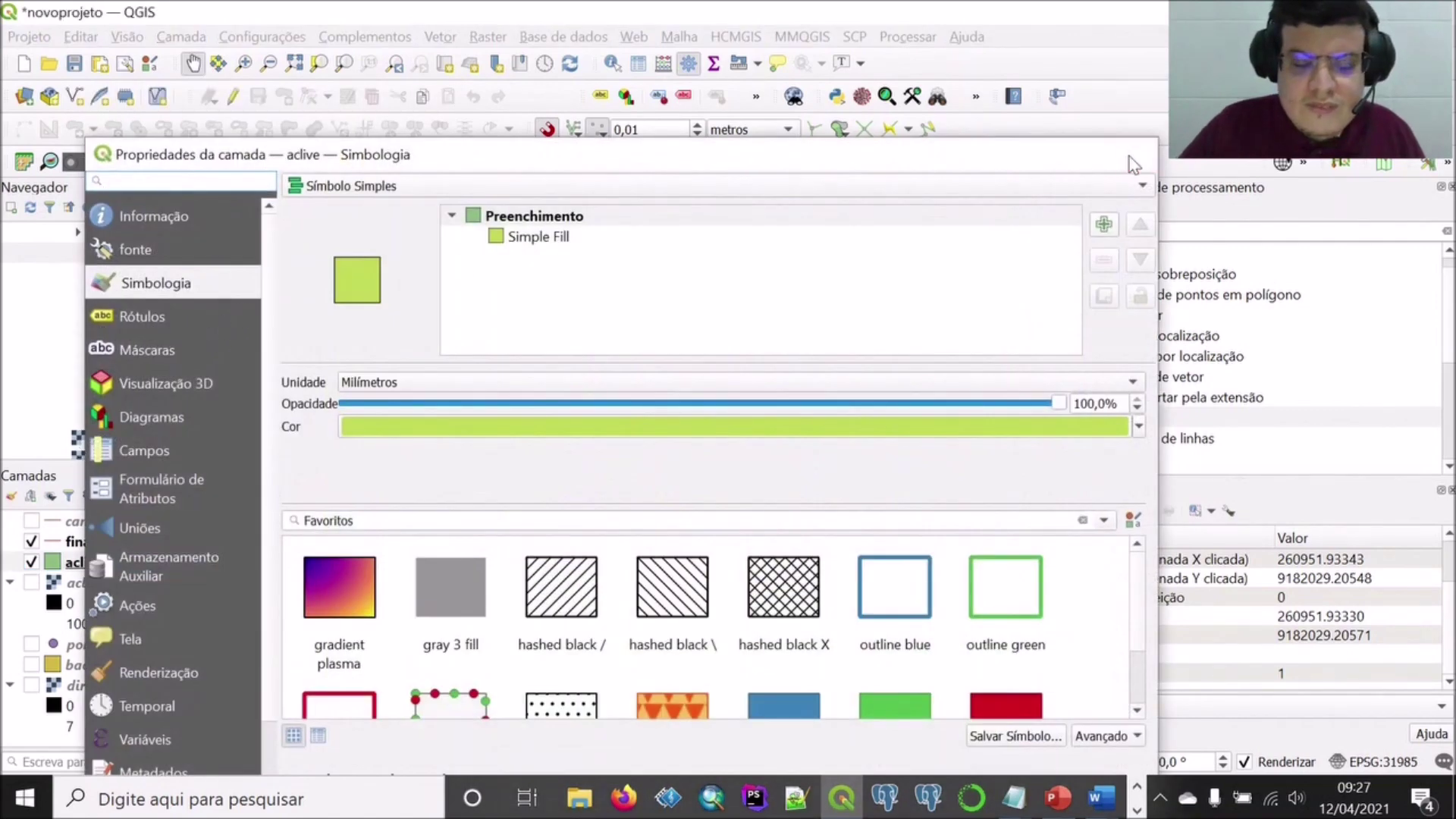
pyautogui.click(1139, 154)
pyautogui.click(73, 564)
pyautogui.rightClick(73, 564)
pyautogui.click(82, 555)
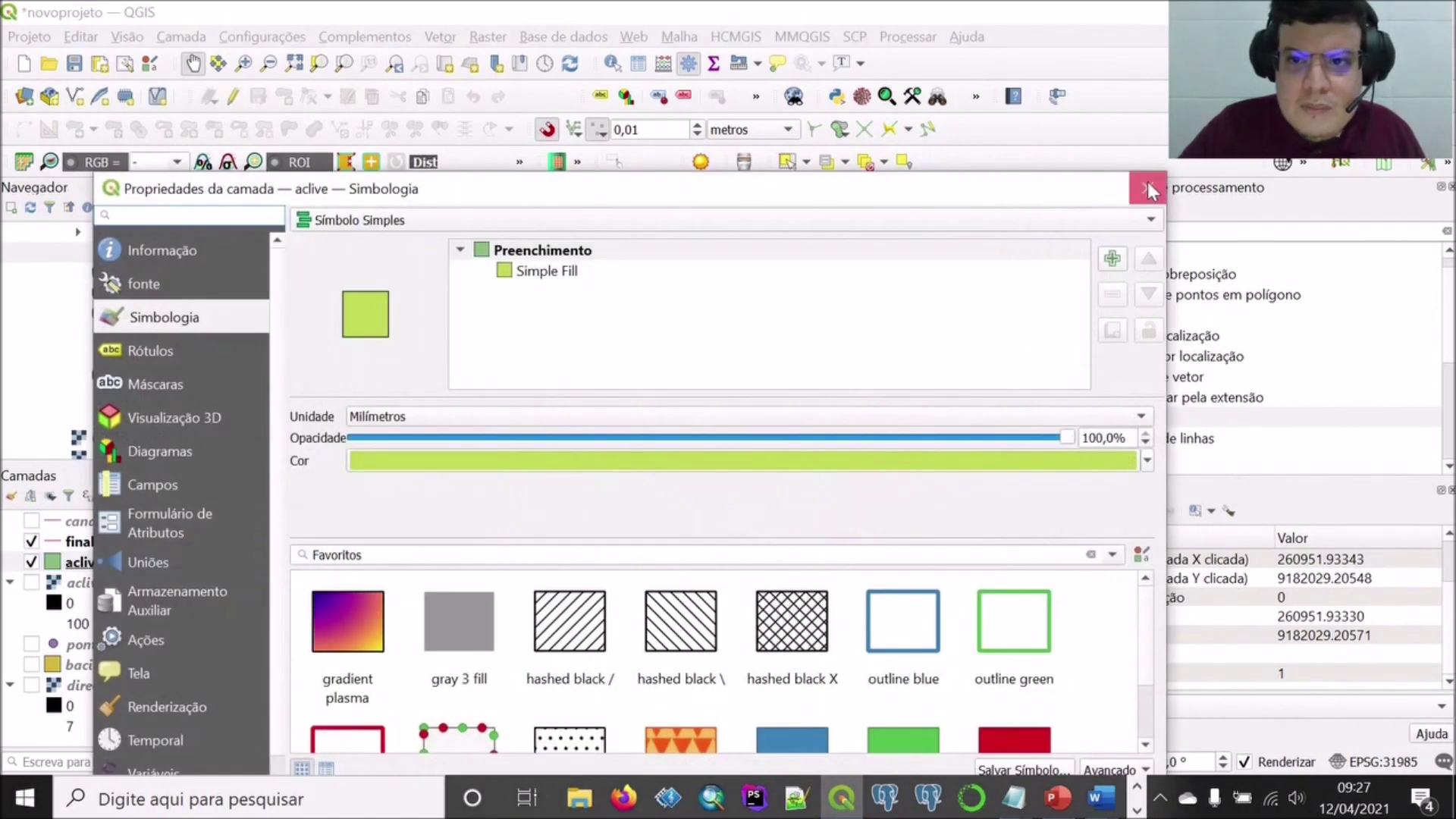
pyautogui.click(1146, 188)
# Delete the feature with DN 0 from the aclive polygon layer's attribute table and save the layer edits.
pyautogui.click(76, 562)
pyautogui.rightClick(76, 562)
pyautogui.click(150, 353)
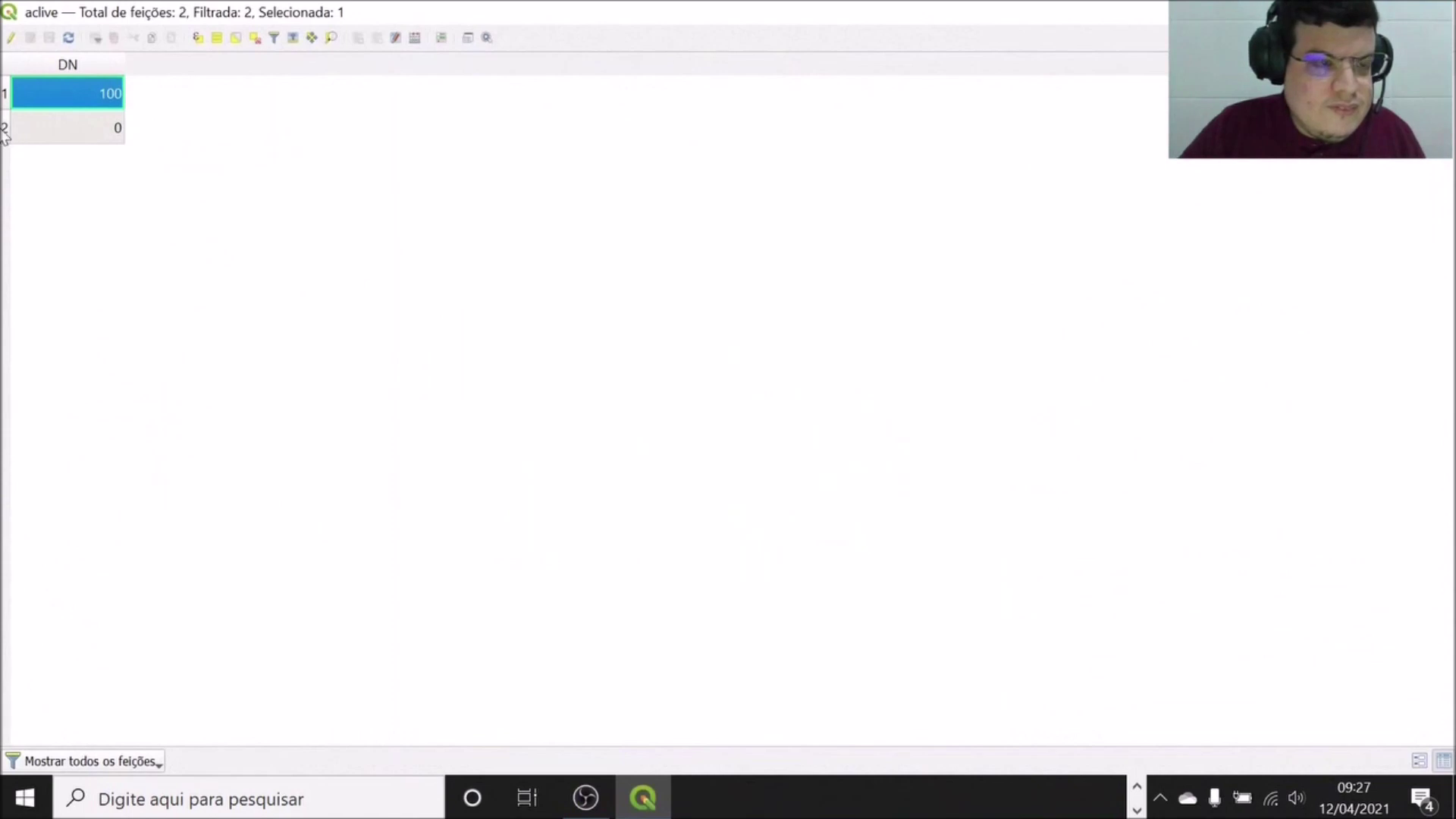
pyautogui.click(4, 130)
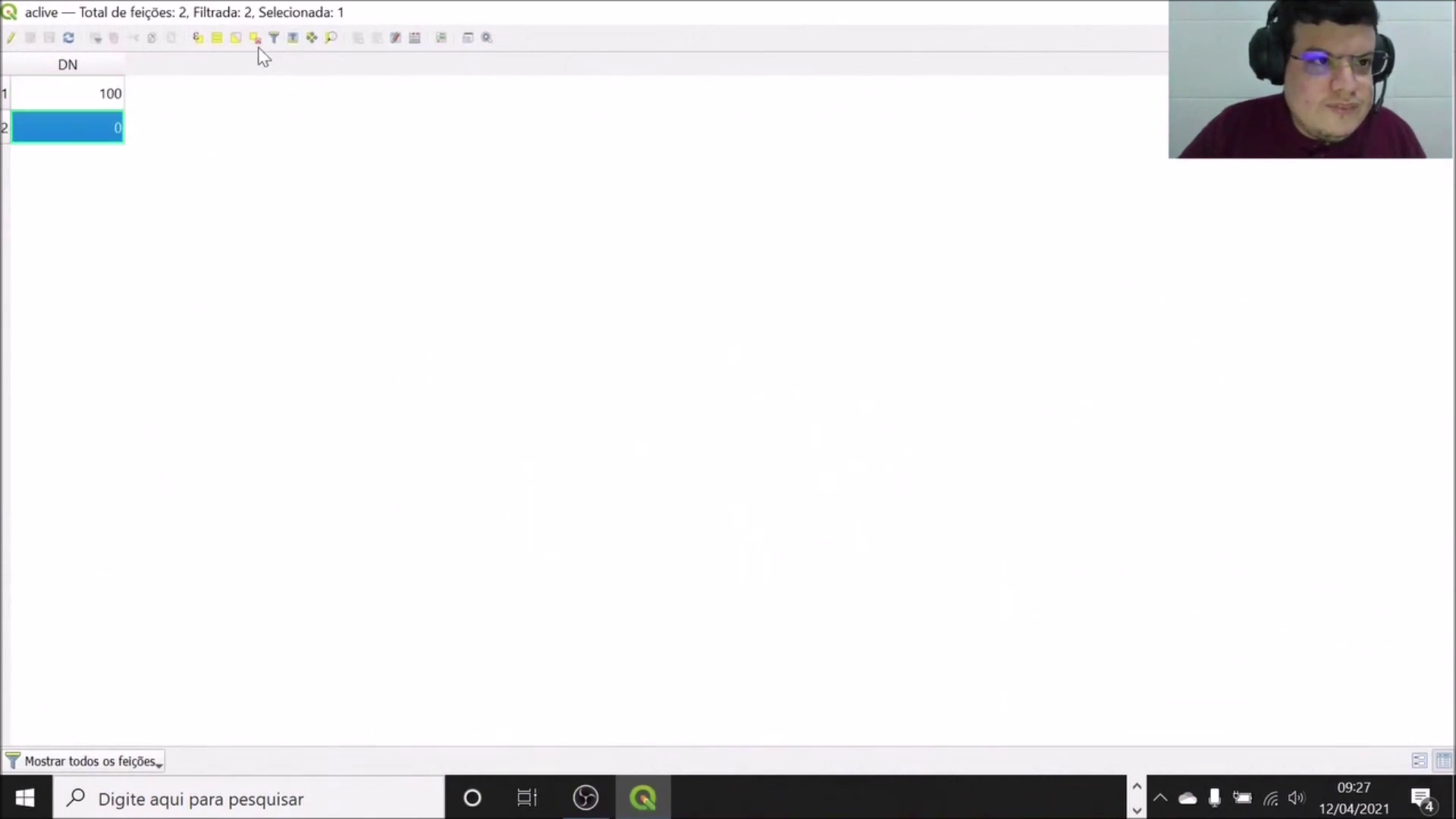
pyautogui.click(12, 38)
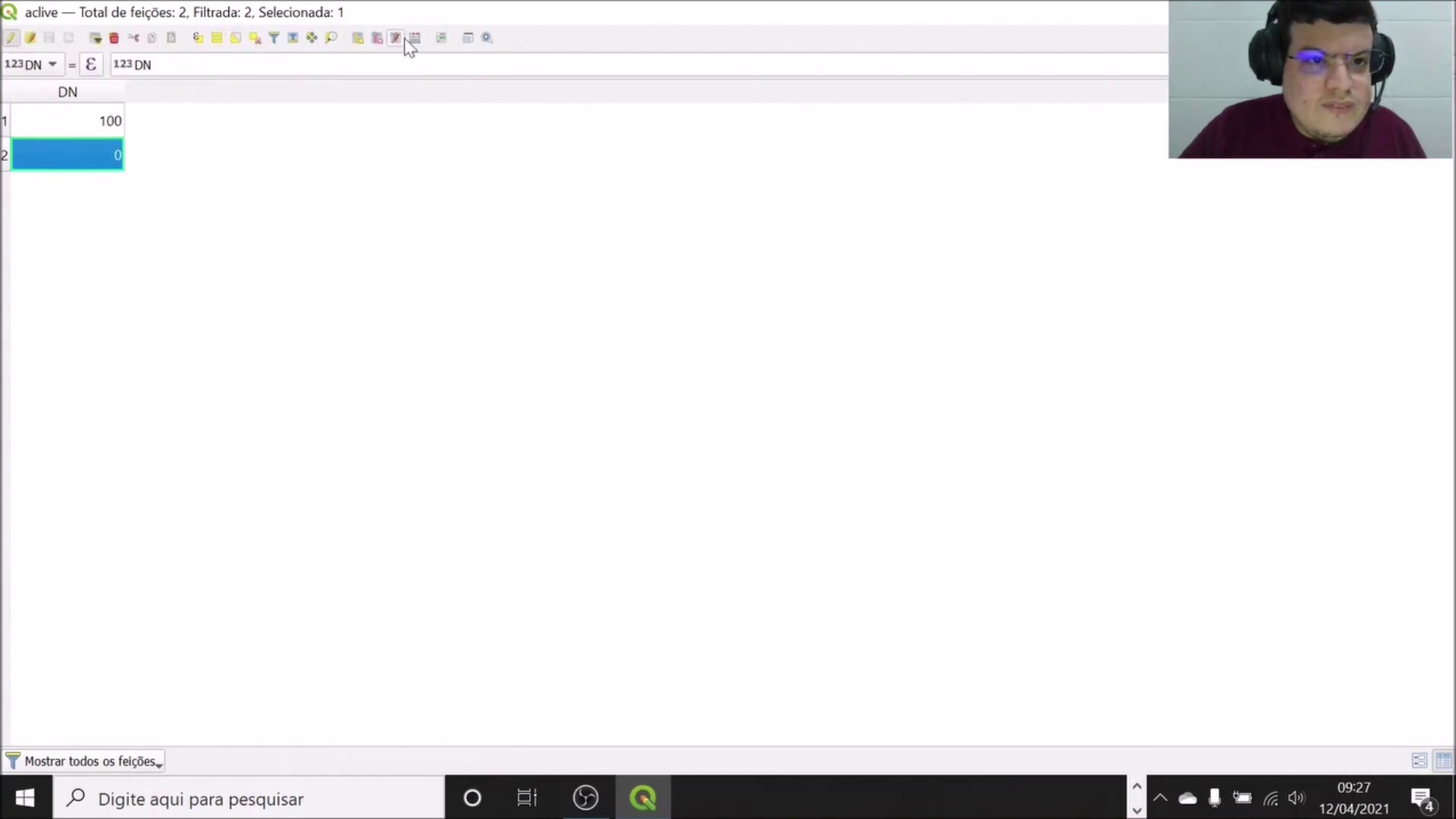
pyautogui.click(114, 38)
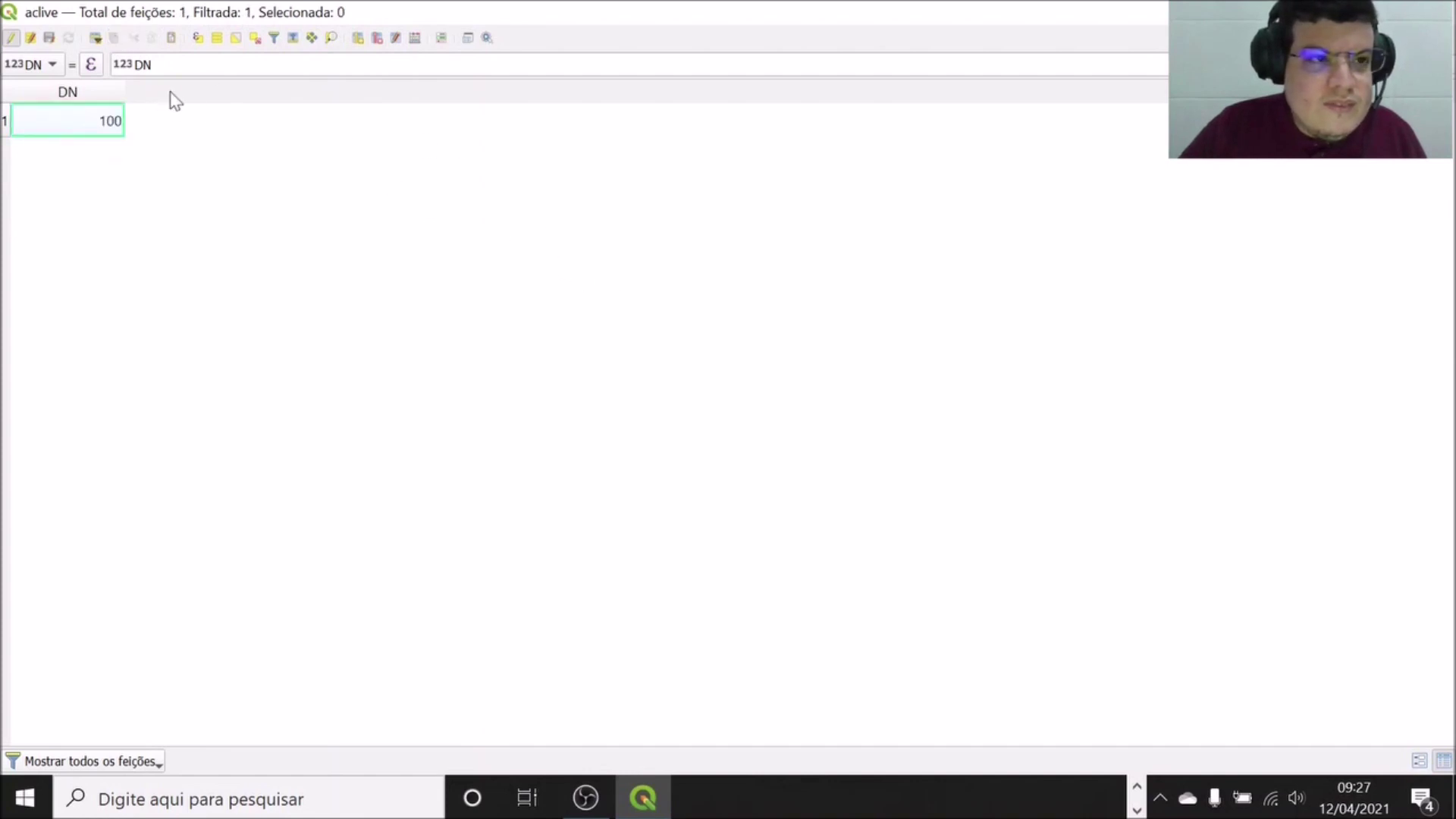
pyautogui.click(11, 42)
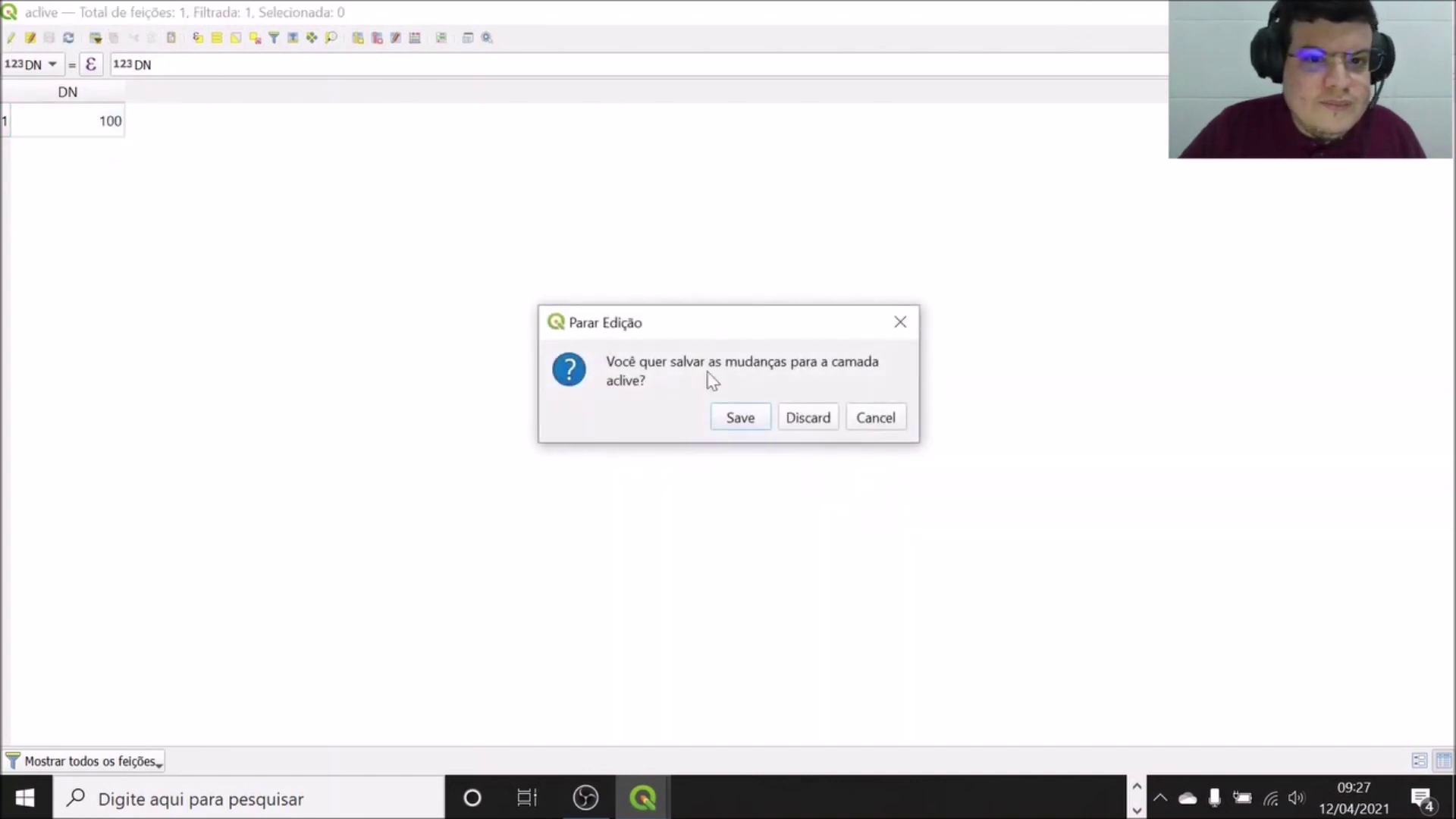
pyautogui.click(724, 418)
pyautogui.click(1439, 11)
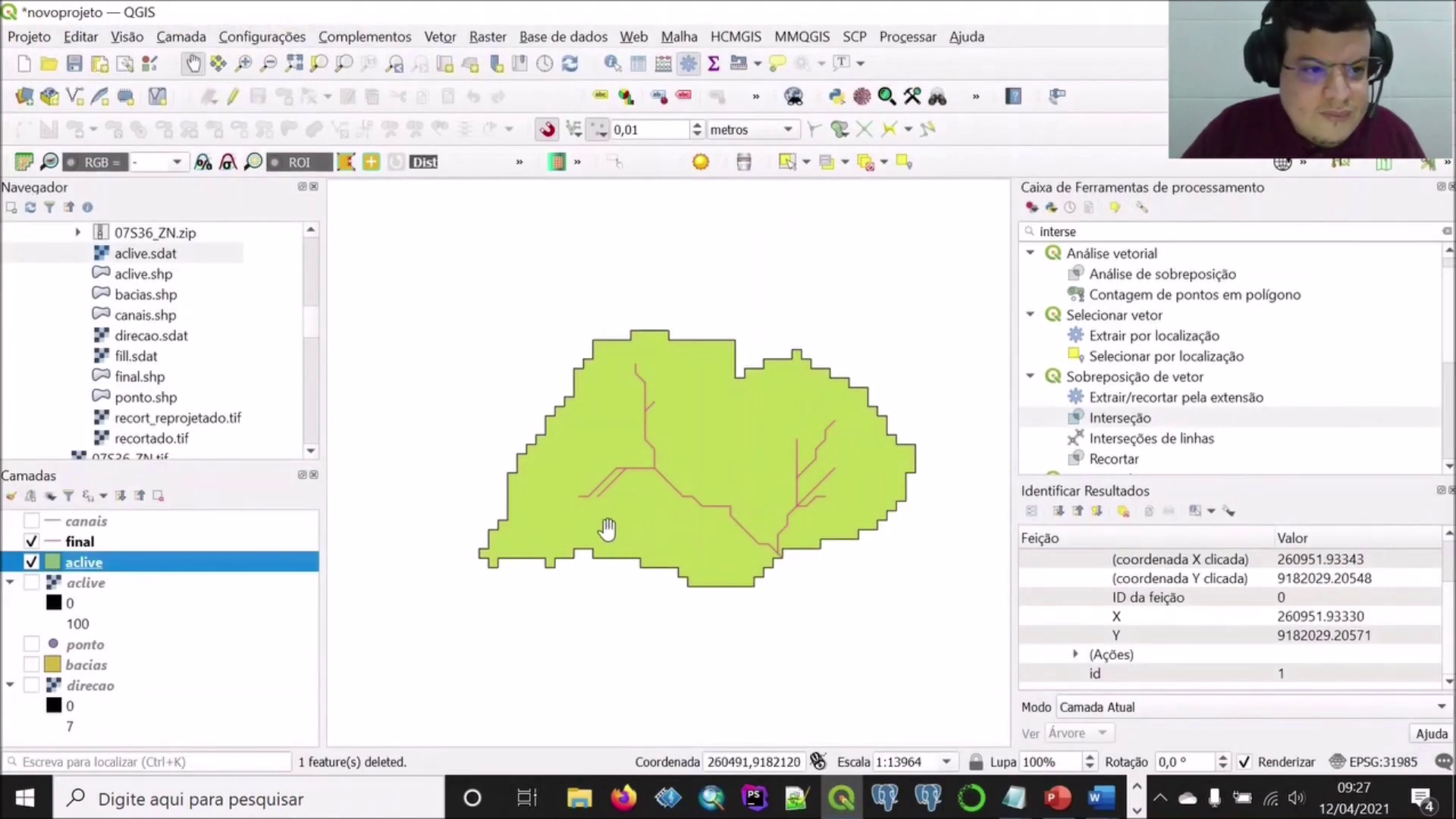
# Change the fill colour of the aclive watershed polygon to white in its symbology.
pyautogui.doubleClick(84, 563)
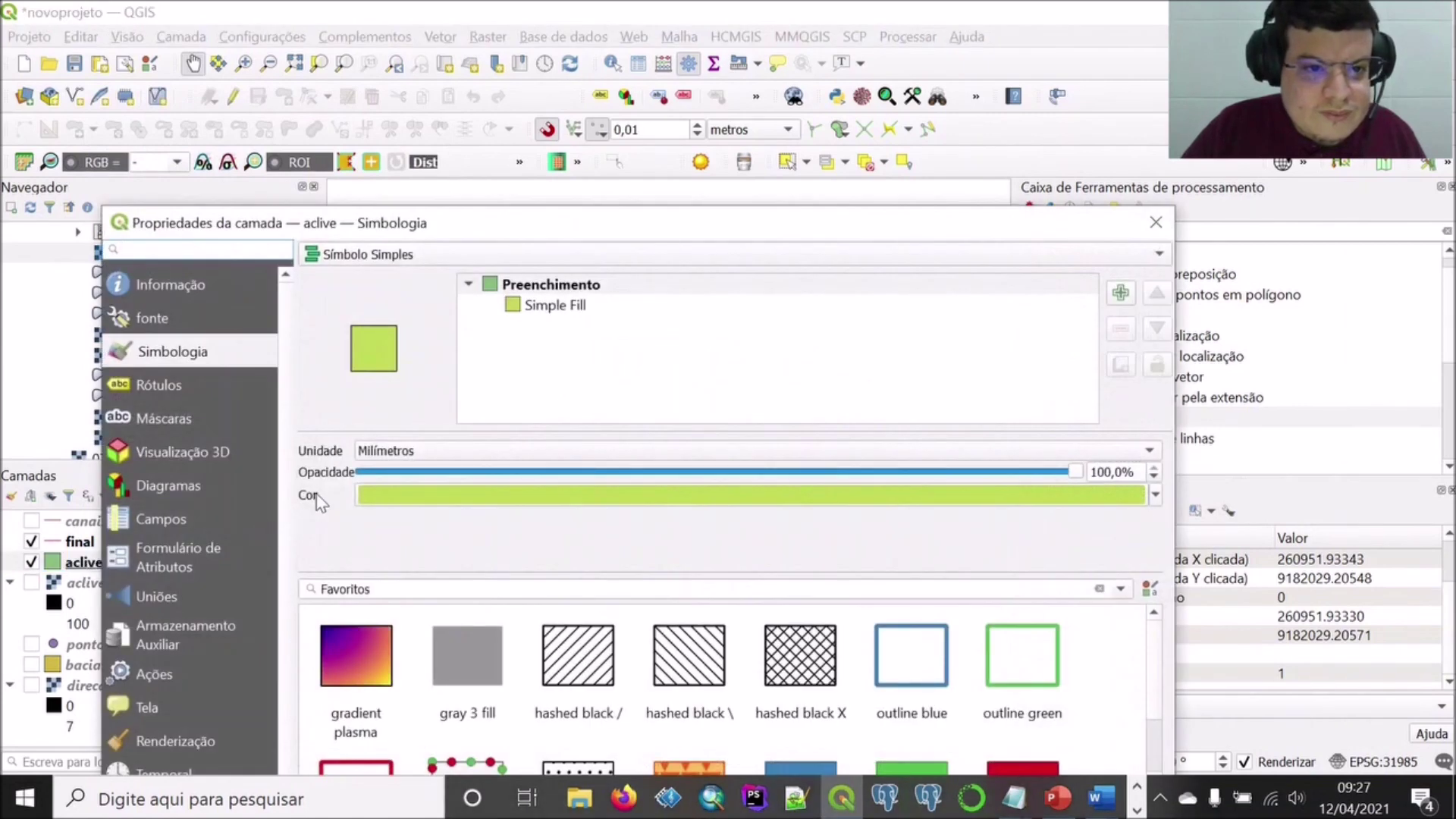
pyautogui.click(1155, 495)
pyautogui.click(370, 628)
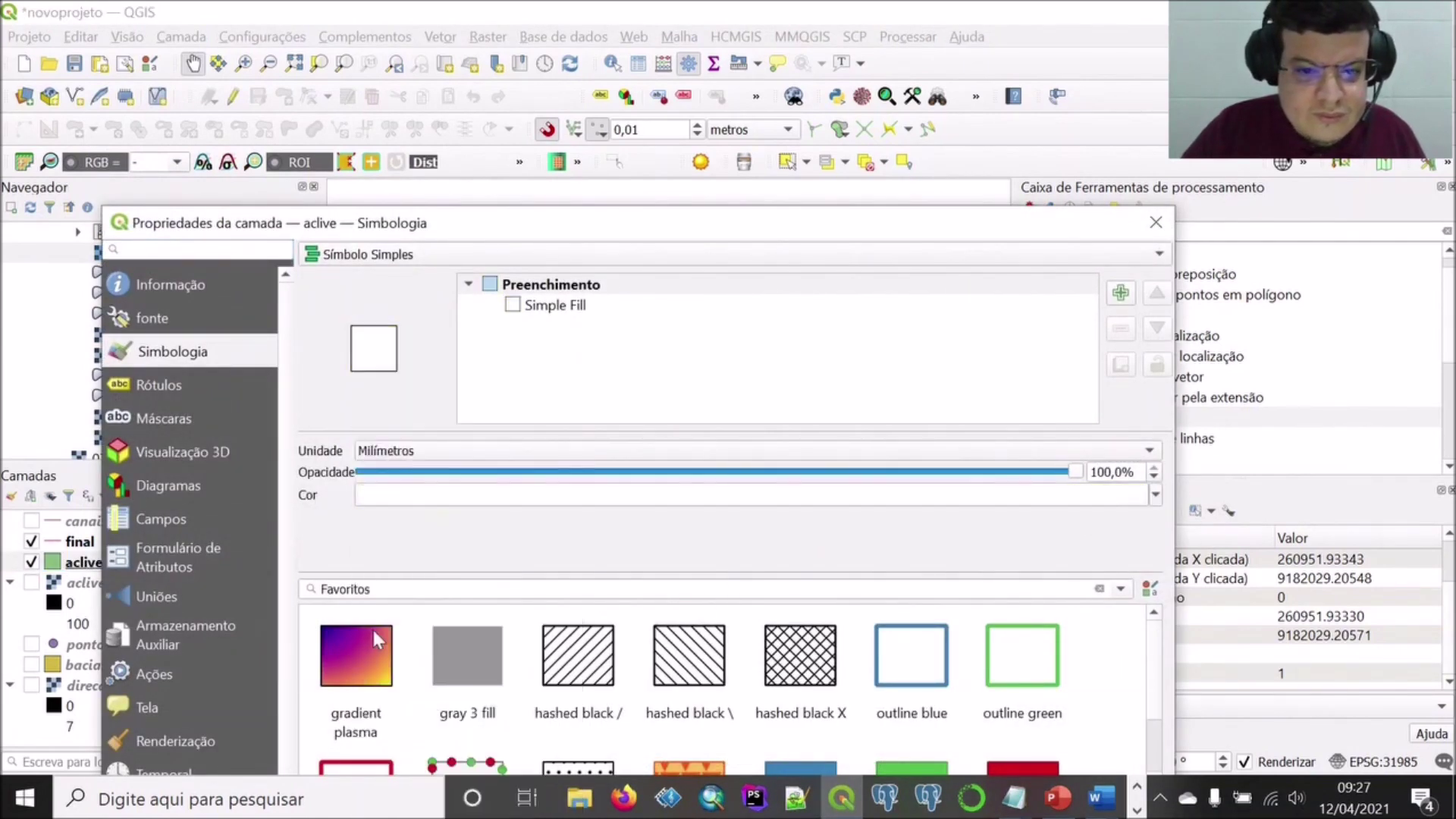
pyautogui.moveTo(715, 245); pyautogui.dragTo(621, 128)
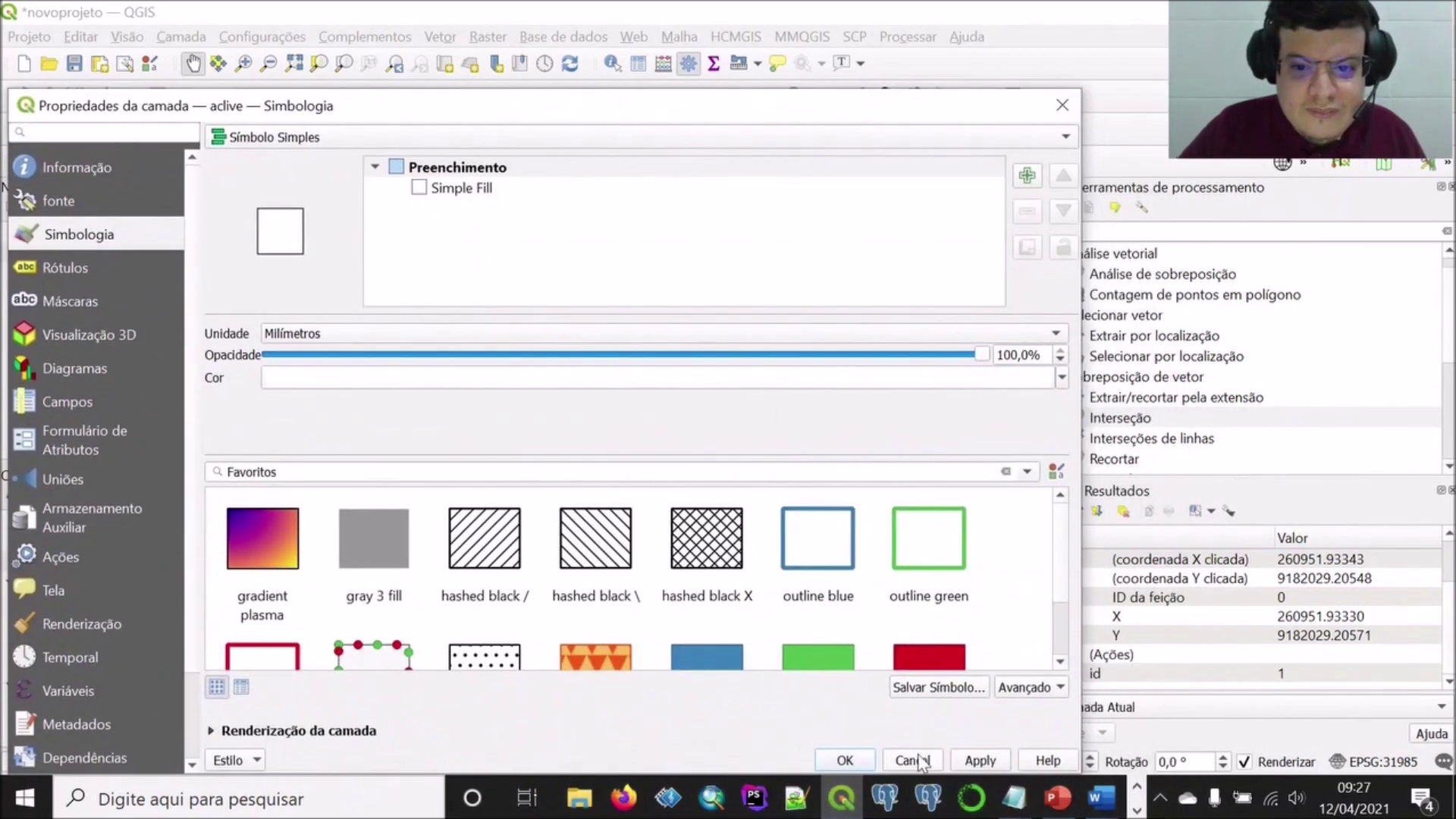
pyautogui.click(857, 761)
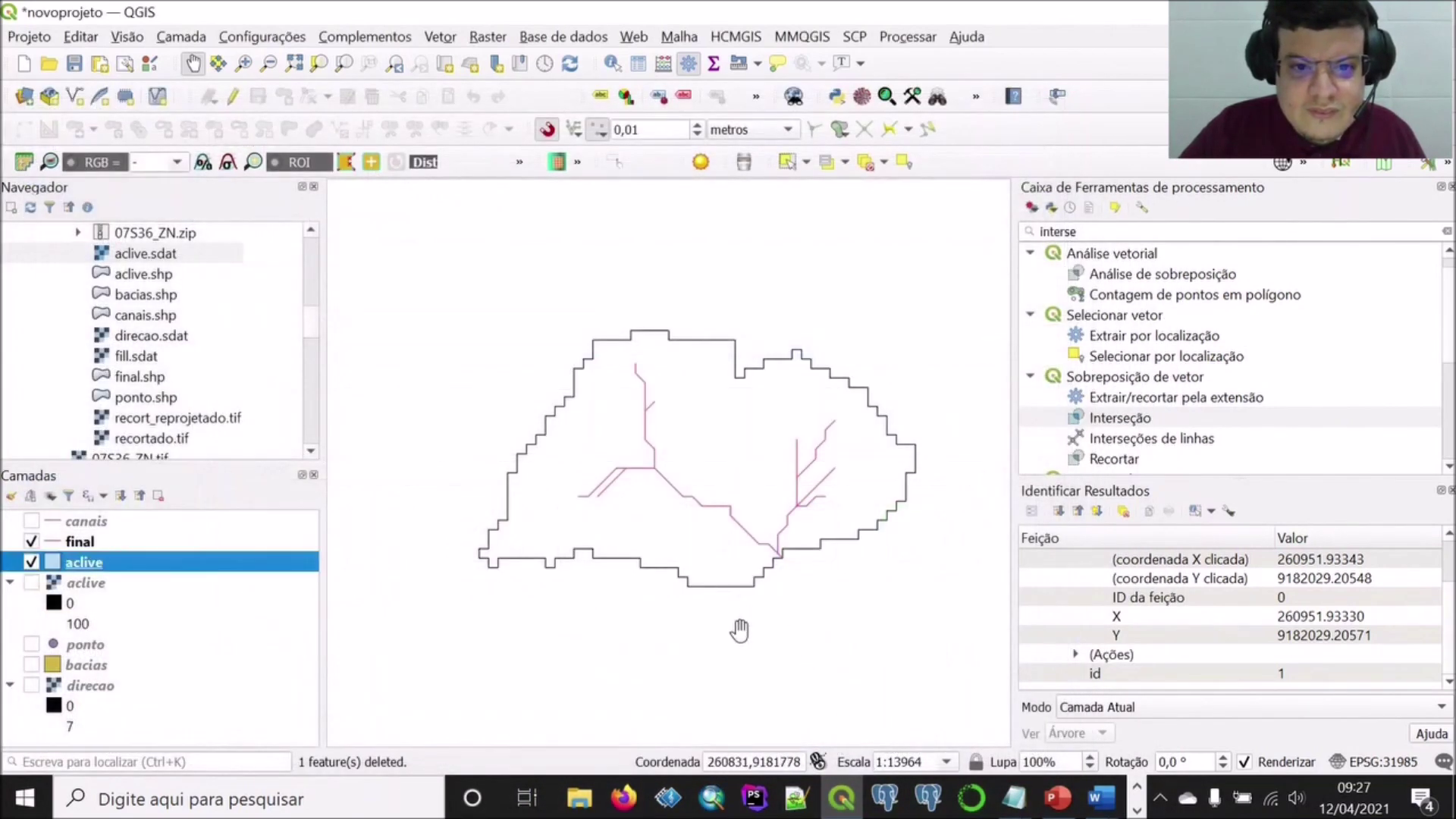
# Recolour the final channel lines violet-blue in the layer symbology and save the project.
pyautogui.rightClick(110, 547)
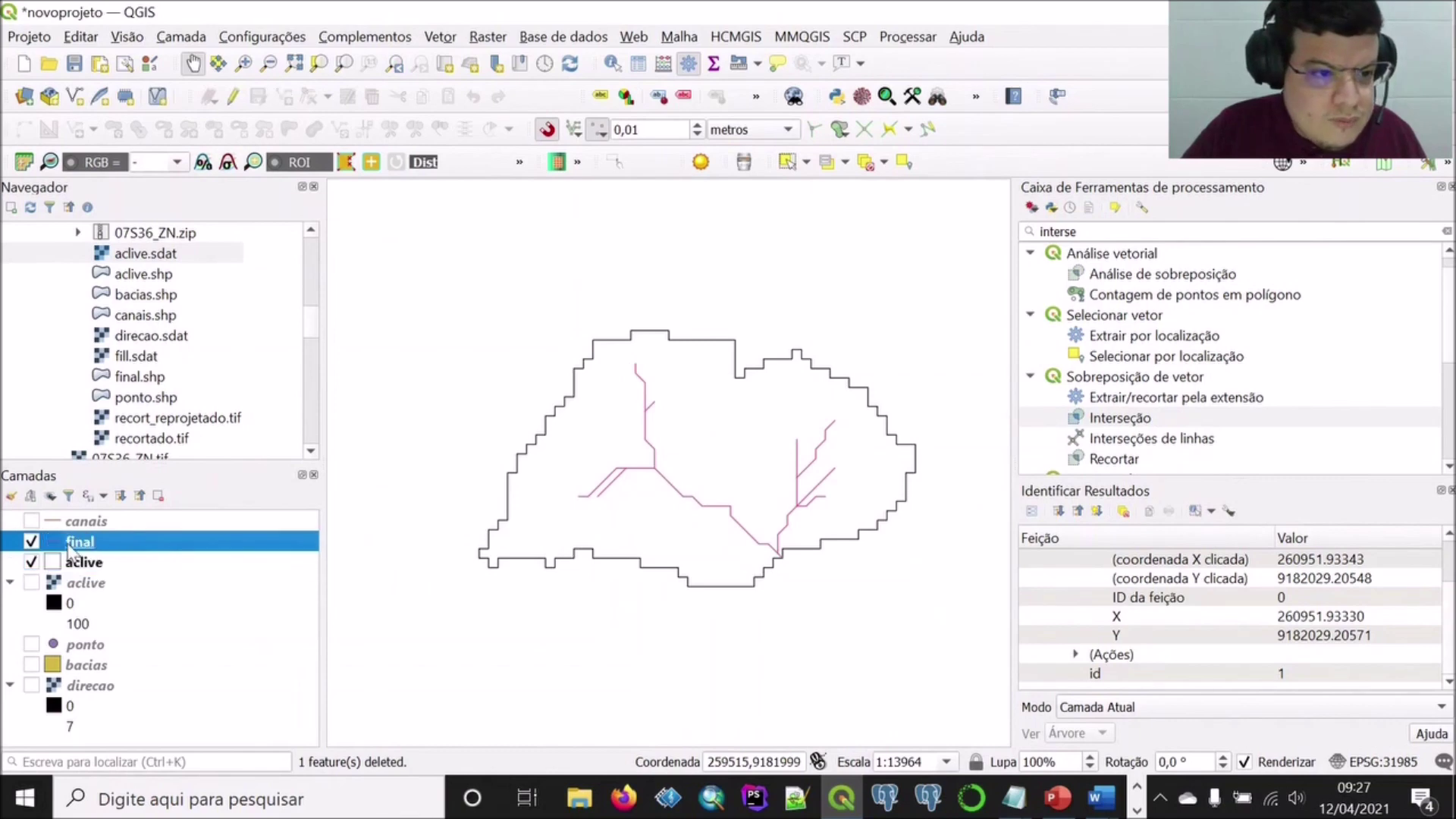
pyautogui.press('Escape')
pyautogui.doubleClick(110, 543)
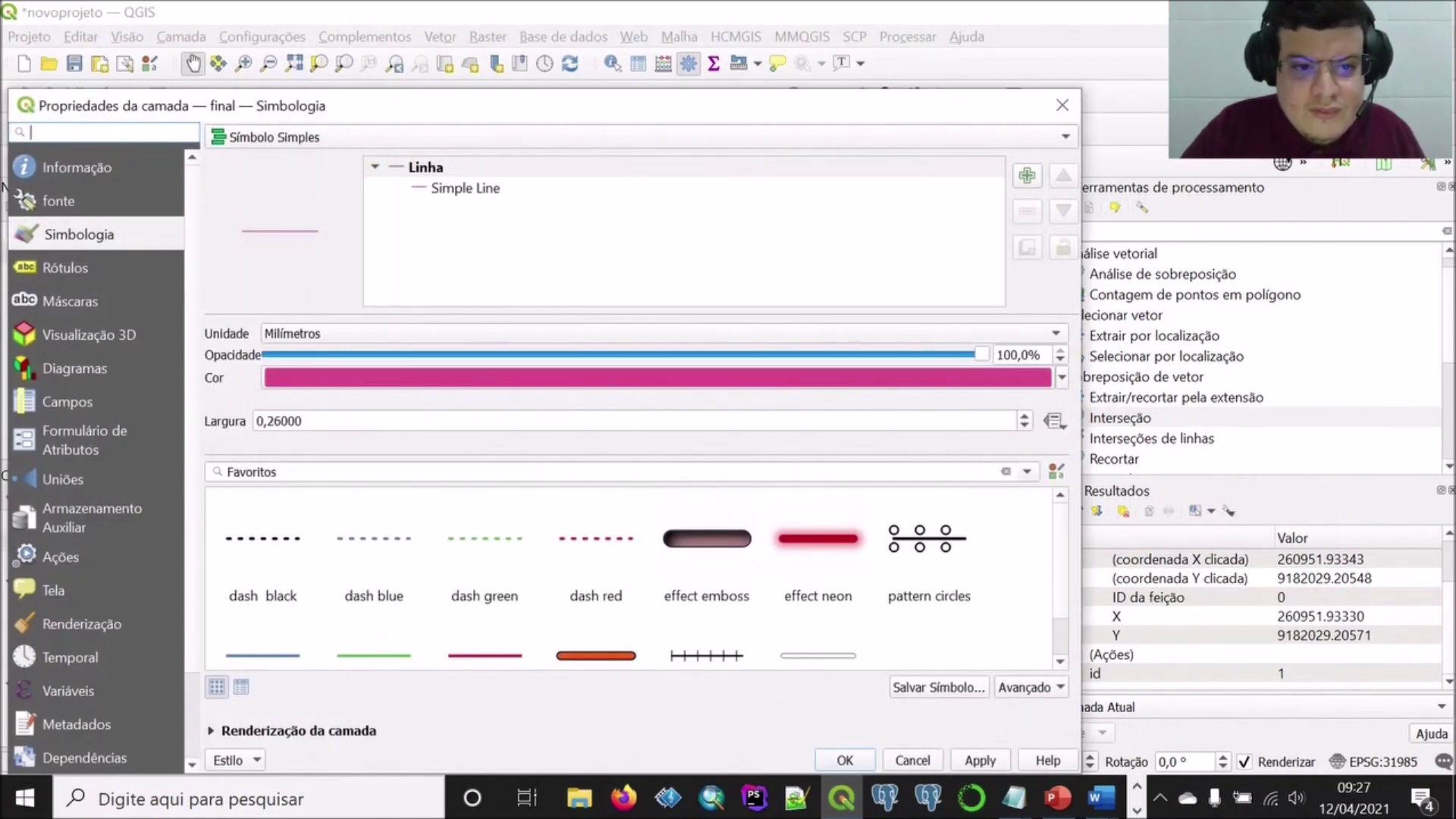
pyautogui.click(1063, 378)
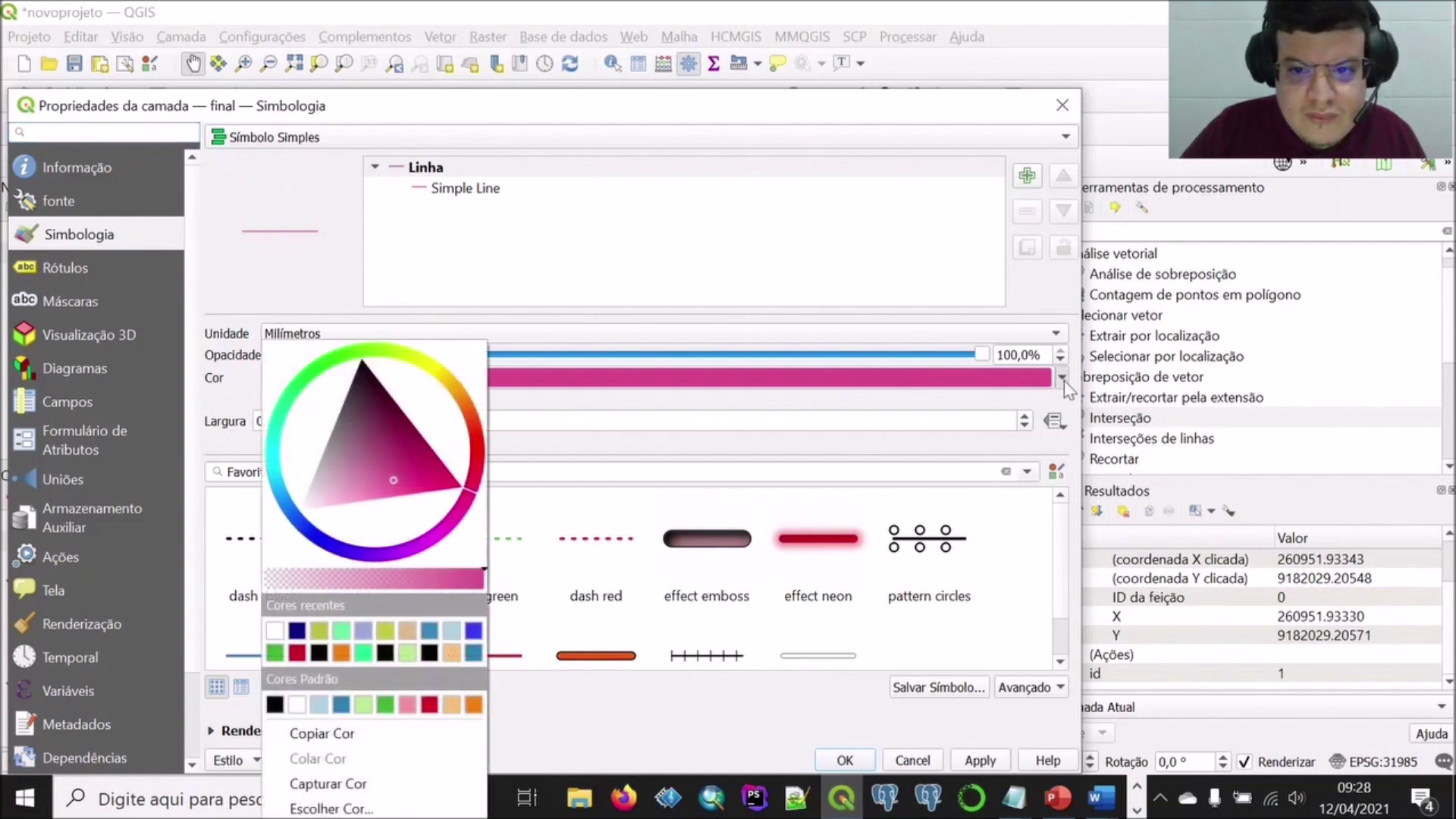
pyautogui.click(365, 355)
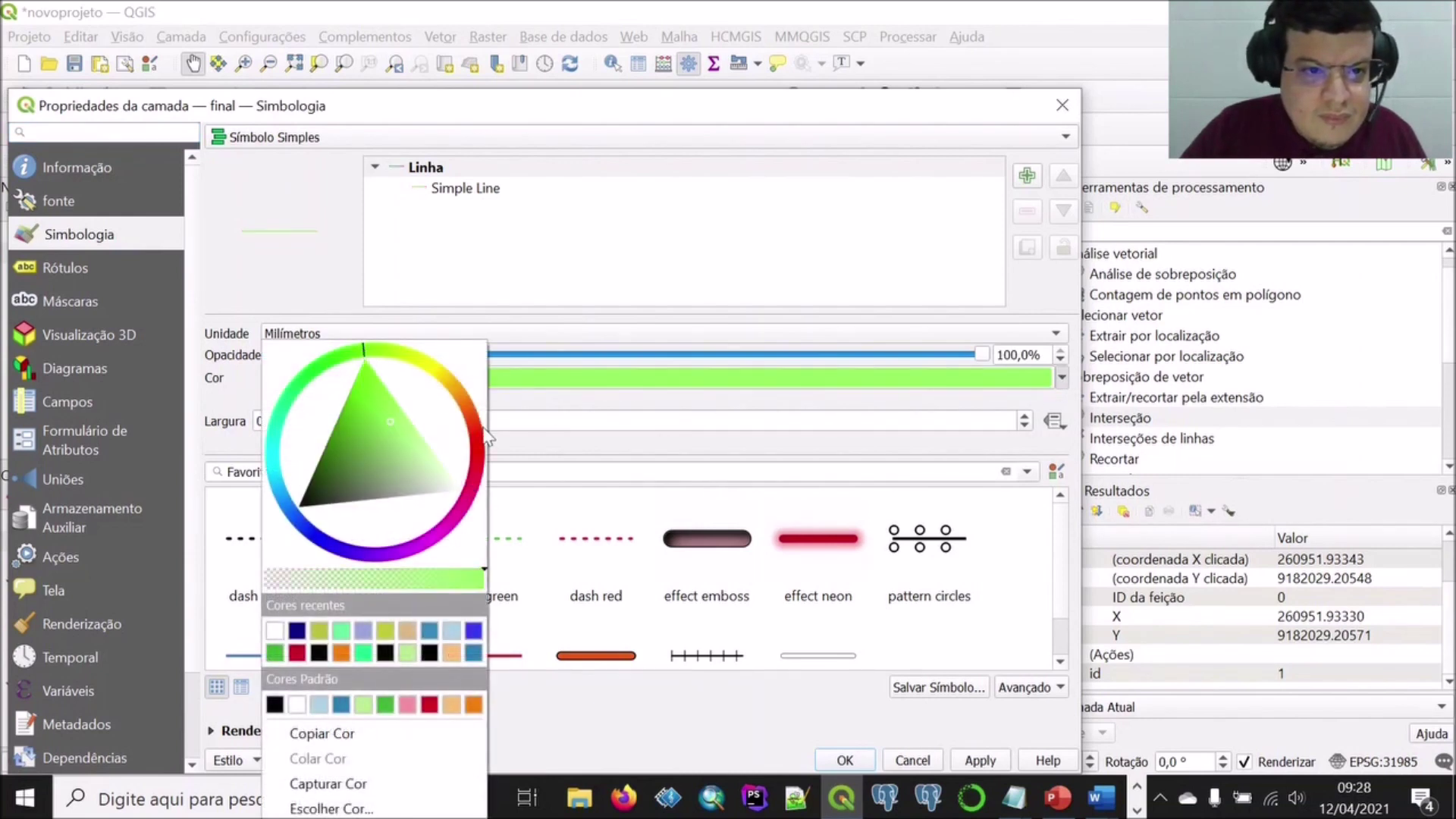
pyautogui.click(330, 555)
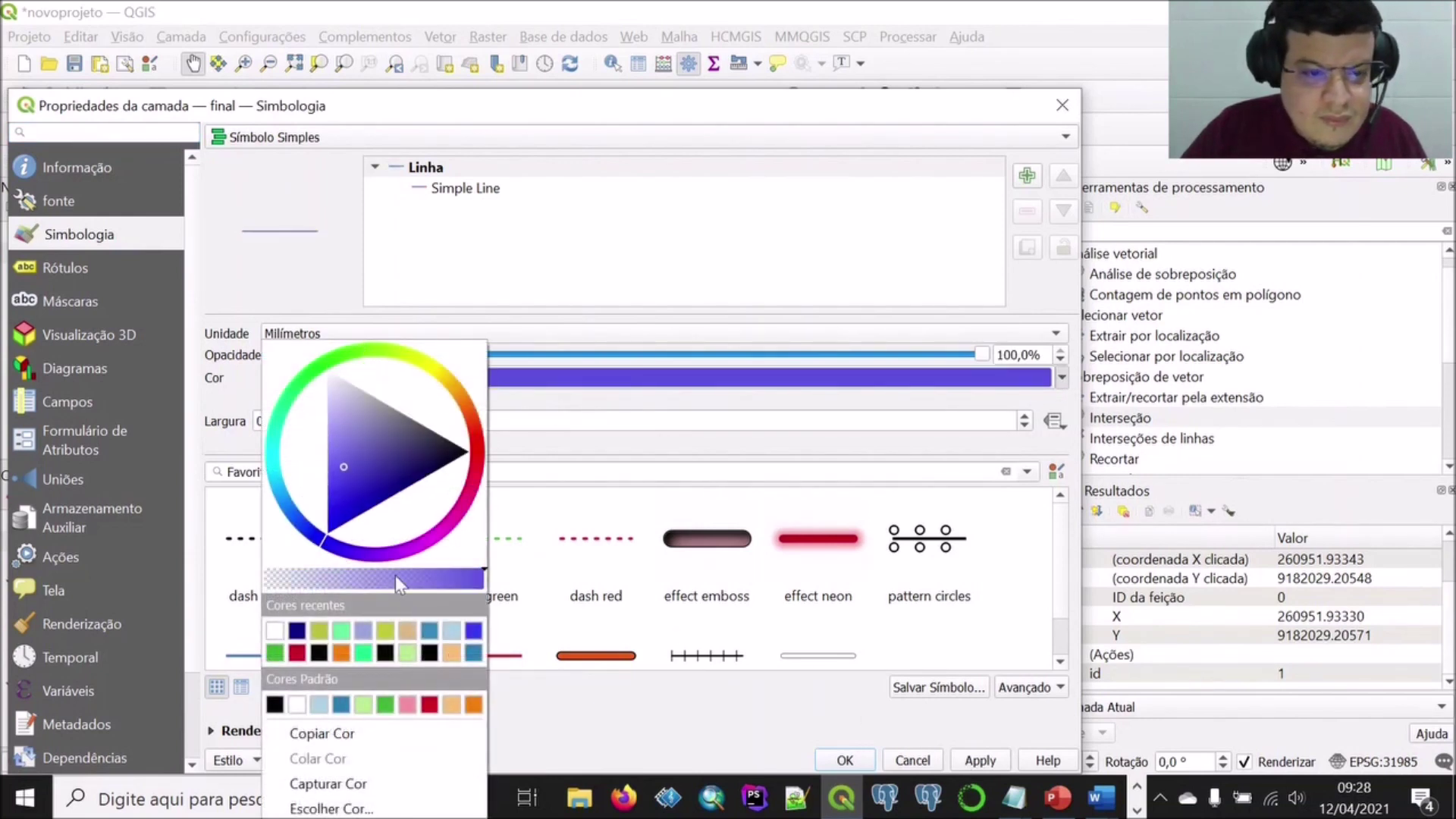
pyautogui.click(979, 761)
pyautogui.click(843, 760)
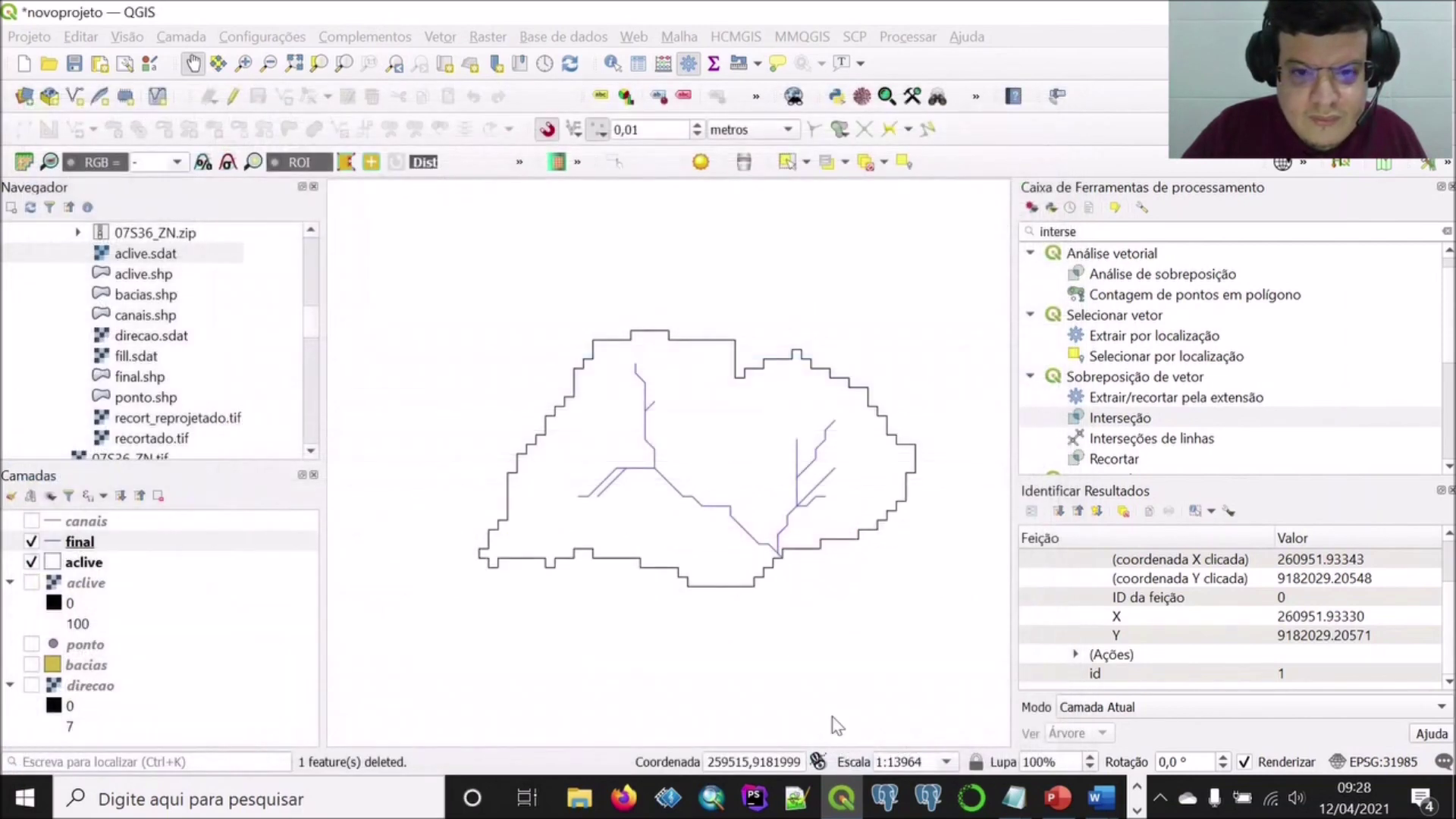
pyautogui.click(74, 63)
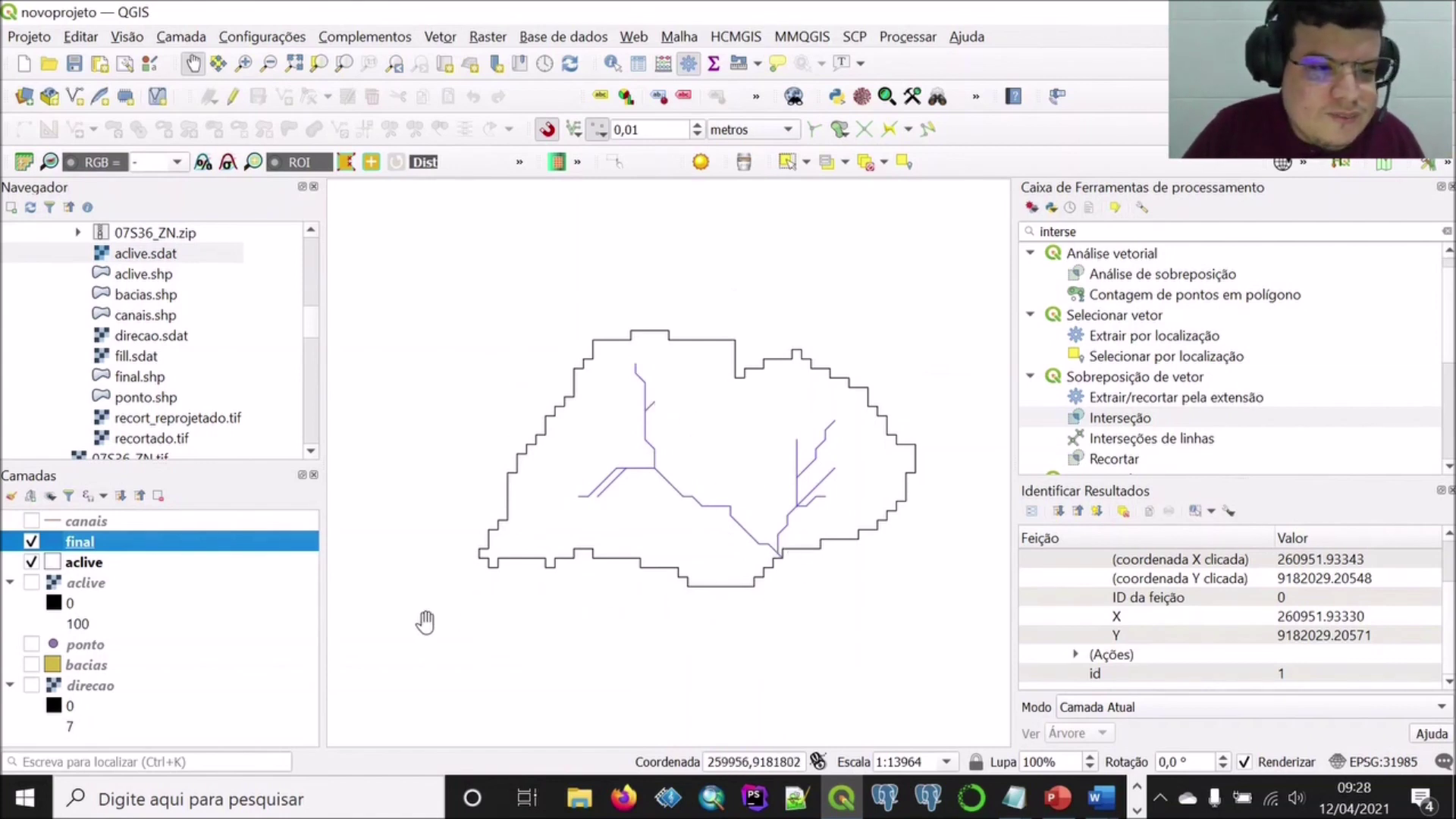
# Open the attribute table of the final channels layer.
pyautogui.rightClick(82, 543)
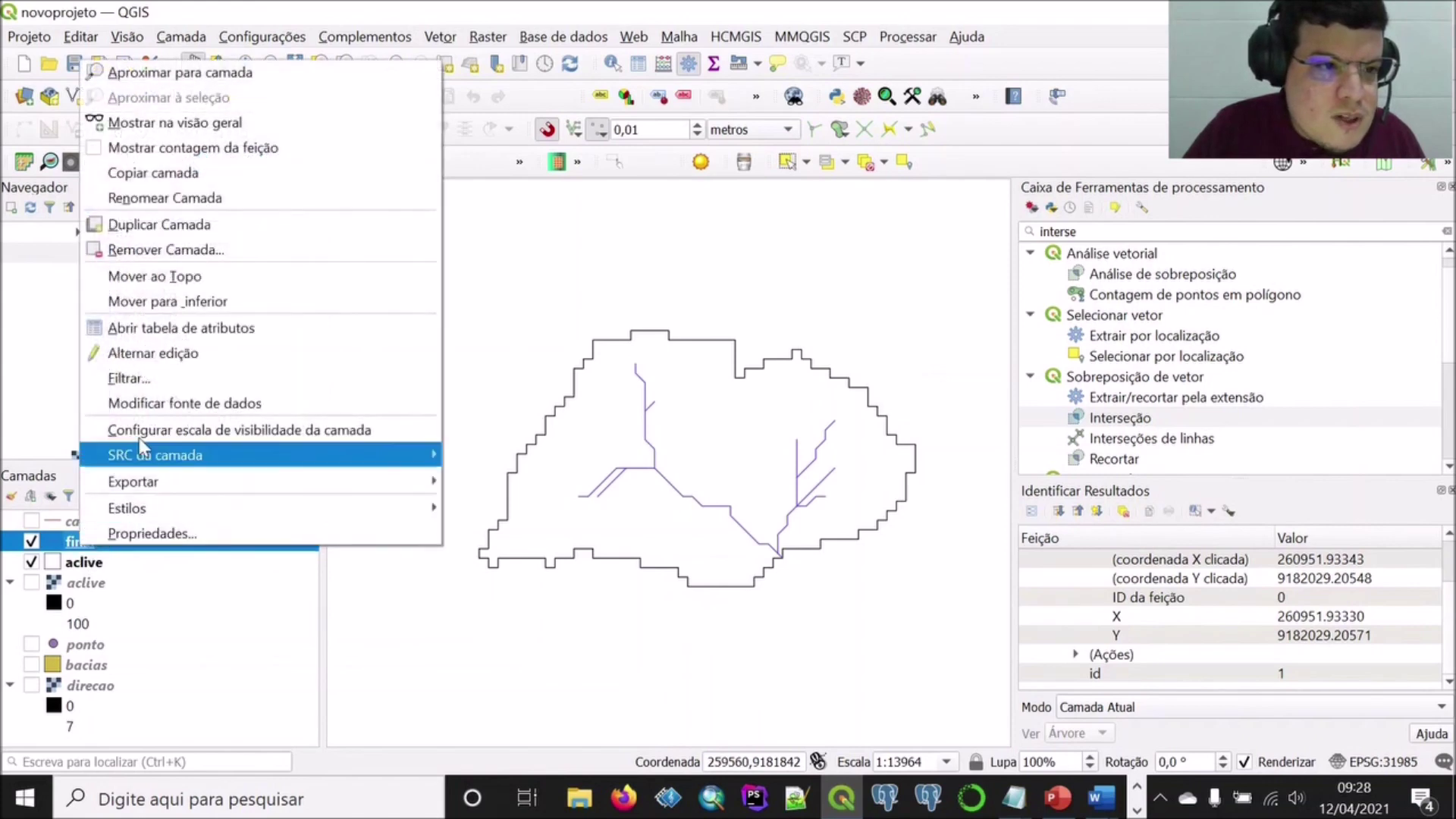
pyautogui.click(149, 336)
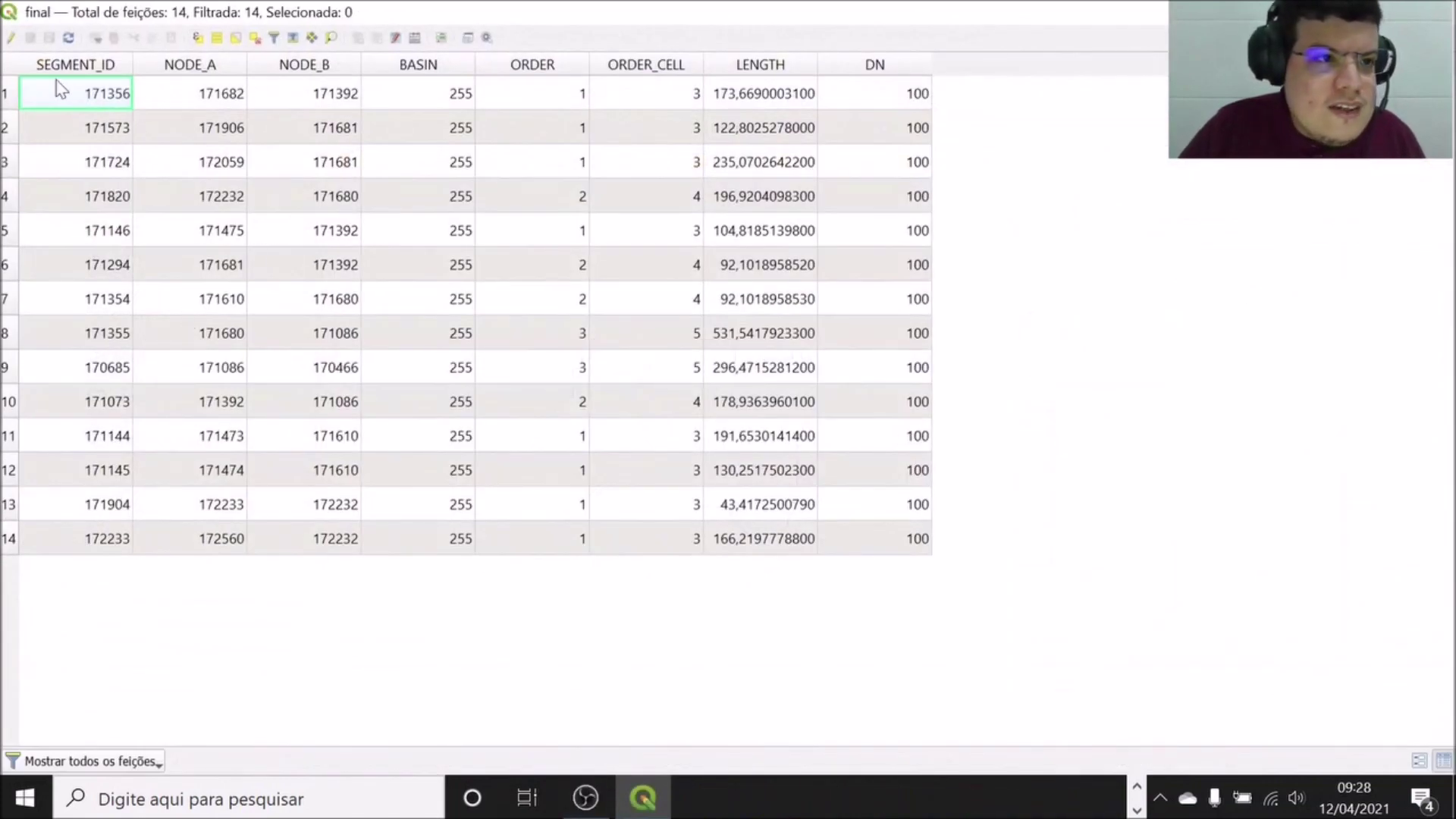